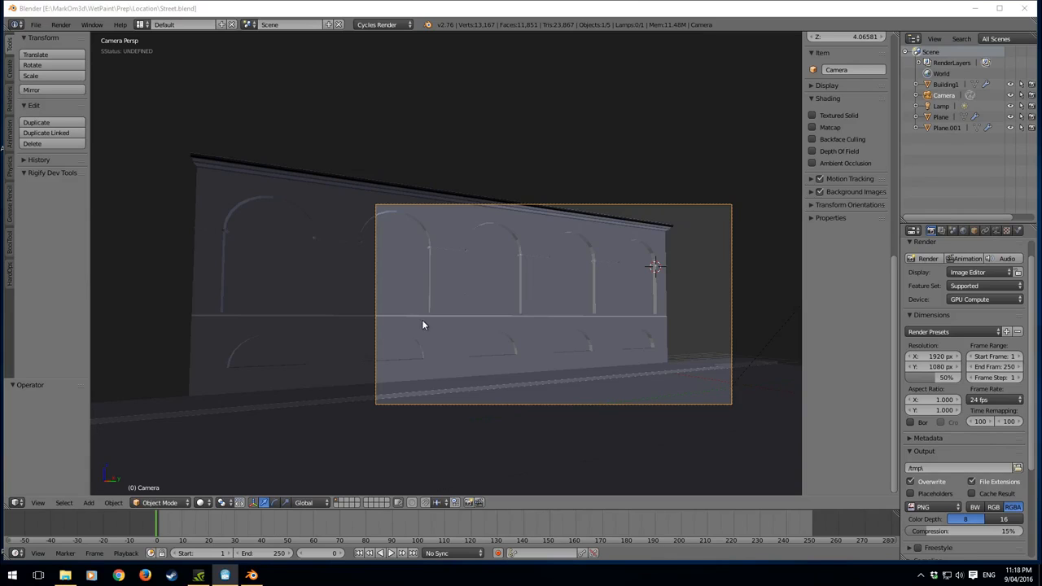
- Render the street scene from the camera view to inspect the facade, and return to the viewport
middle_click_drag(422, 319, 486, 370)
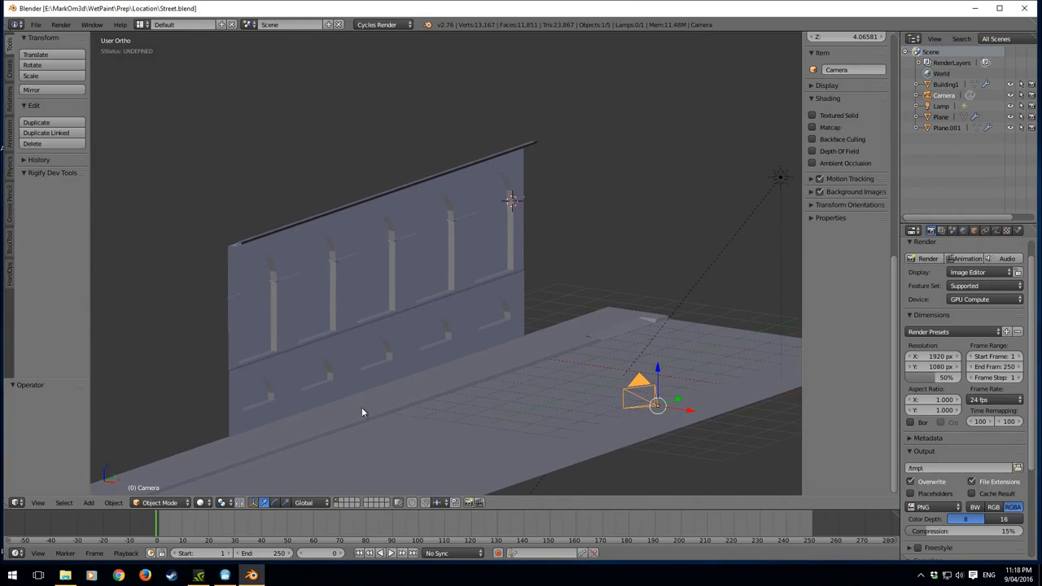
middle_click_drag(362, 413, 391, 333)
key("KP_0")
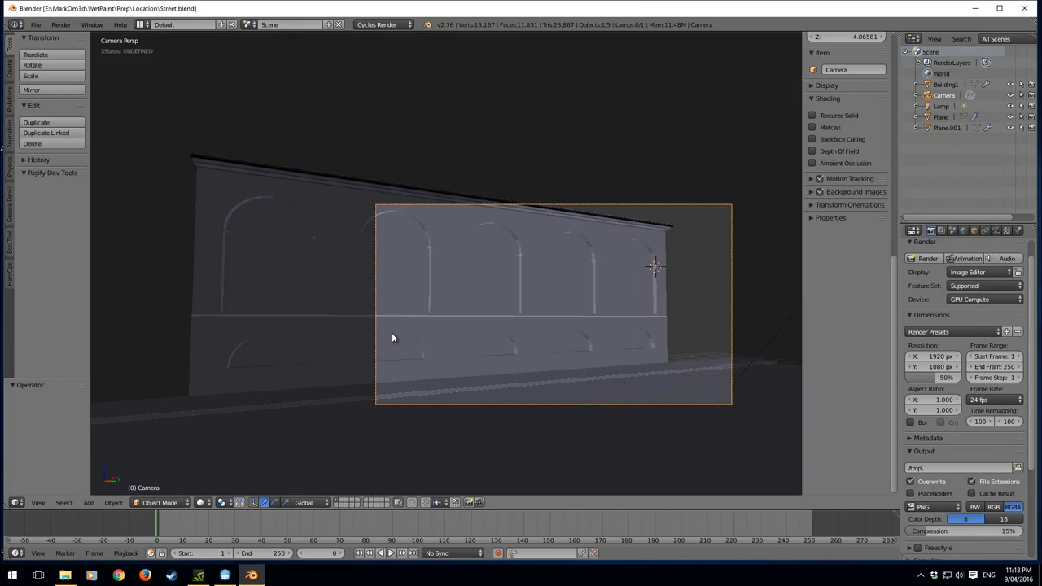
key("F12")
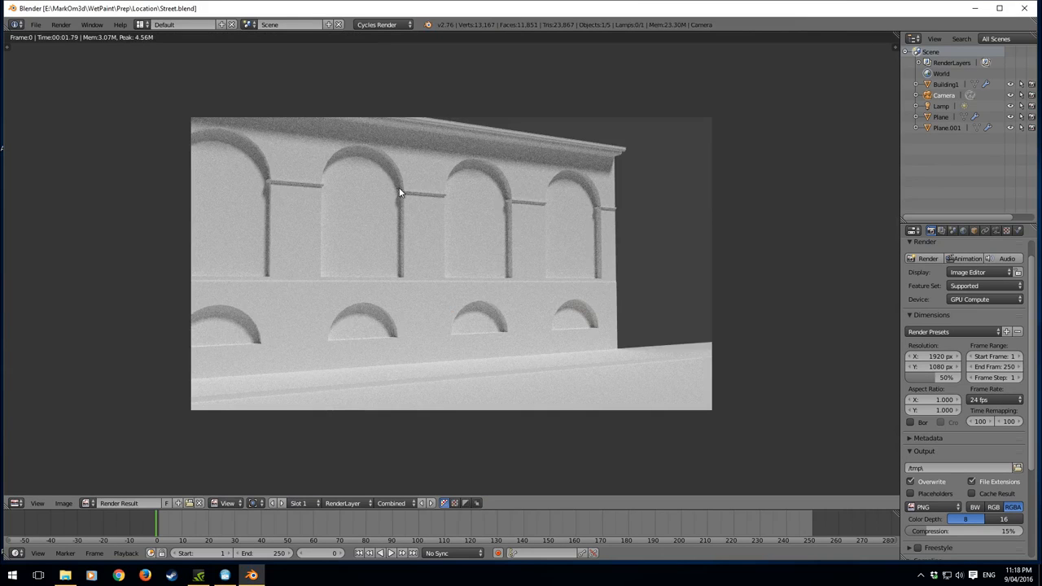
key("Escape")
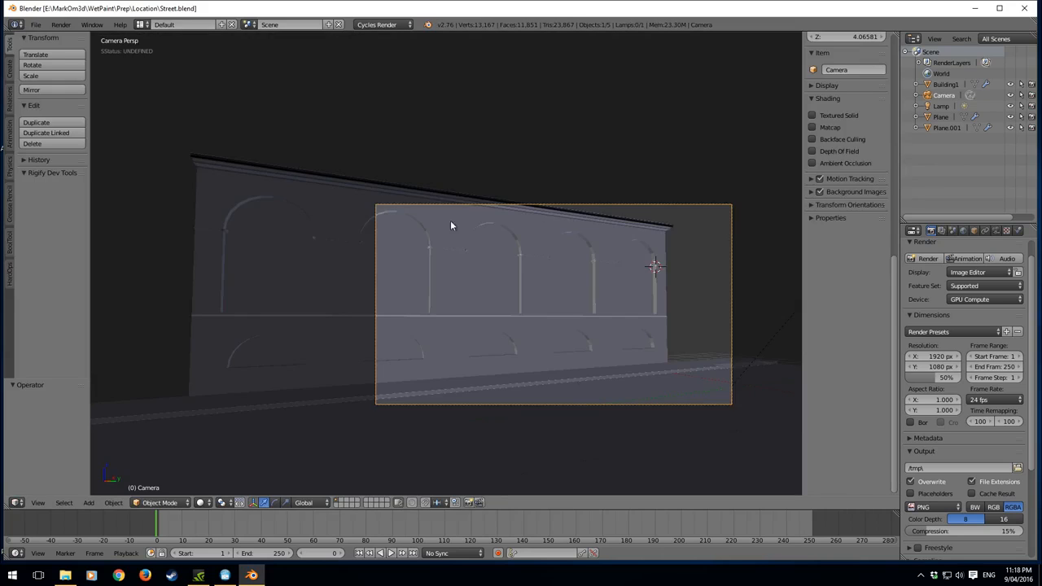
- Open Building1's mesh for editing in the right orthographic view, close in on the end window section
middle_click_drag(450, 220, 571, 239)
right_click(535, 250)
key("KP_3")
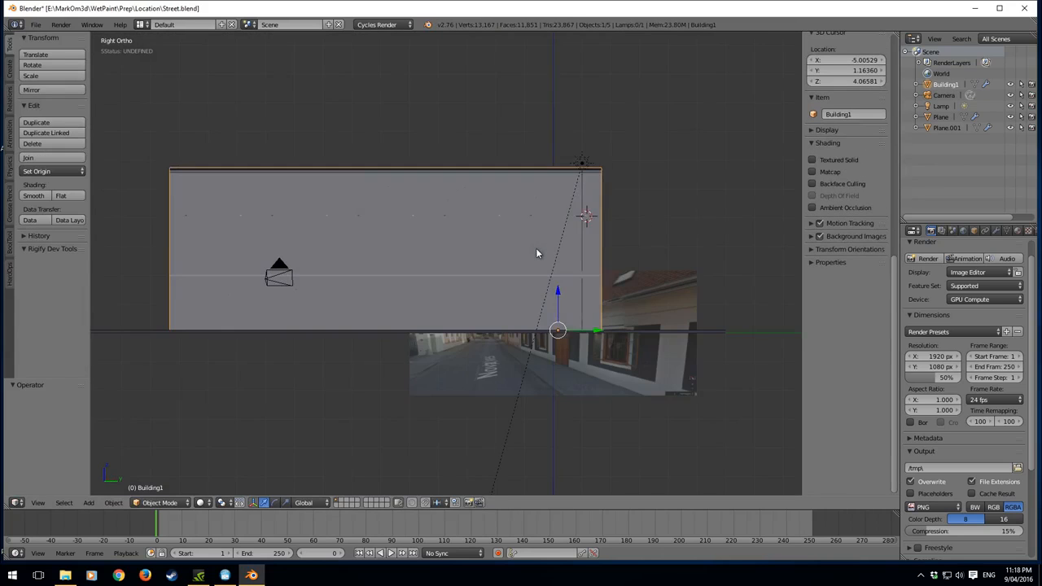
key("Tab")
scroll(481, 250, "up", 7)
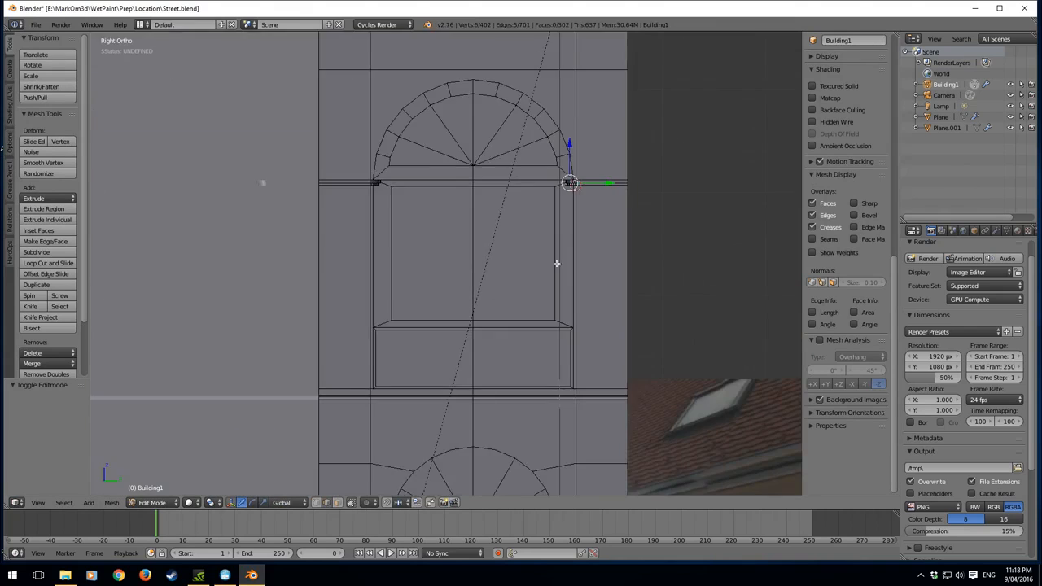
- Examine the front and right background reference photos, showing the building in wireframe for comparison
scroll(422, 346, "down", 4)
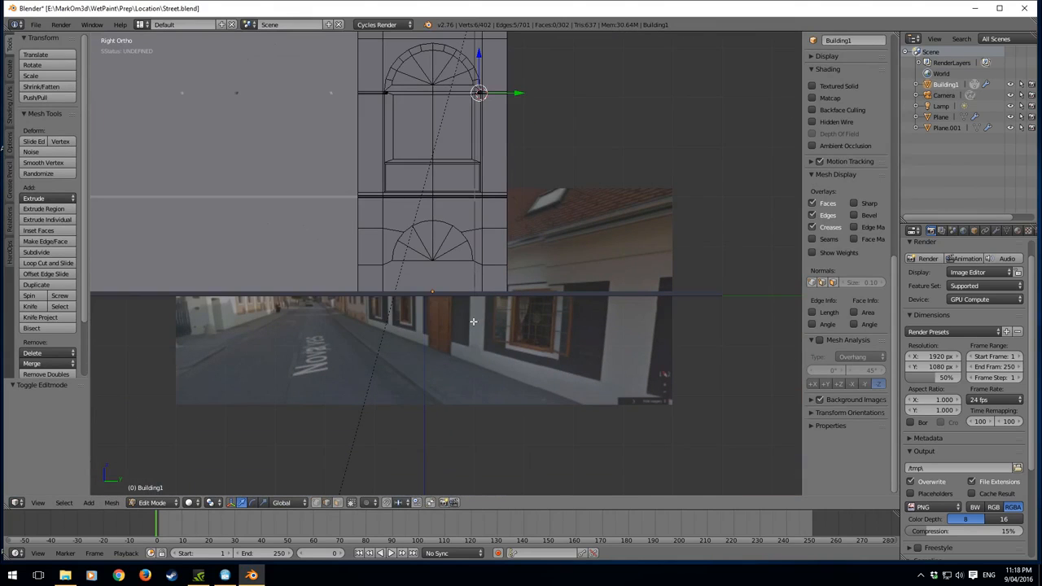
key("KP_1")
middle_click_drag(599, 338, 414, 301, "shift")
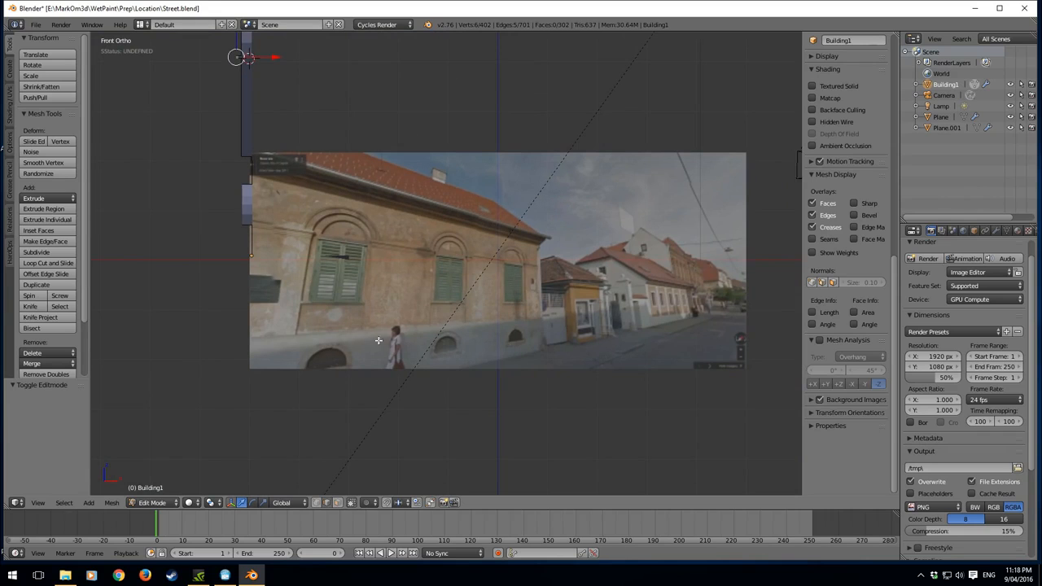
key("KP_3")
middle_click_drag(479, 296, 517, 398, "shift")
scroll(512, 355, "up", 1)
key("z")
middle_click_drag(636, 293, 528, 262, "shift")
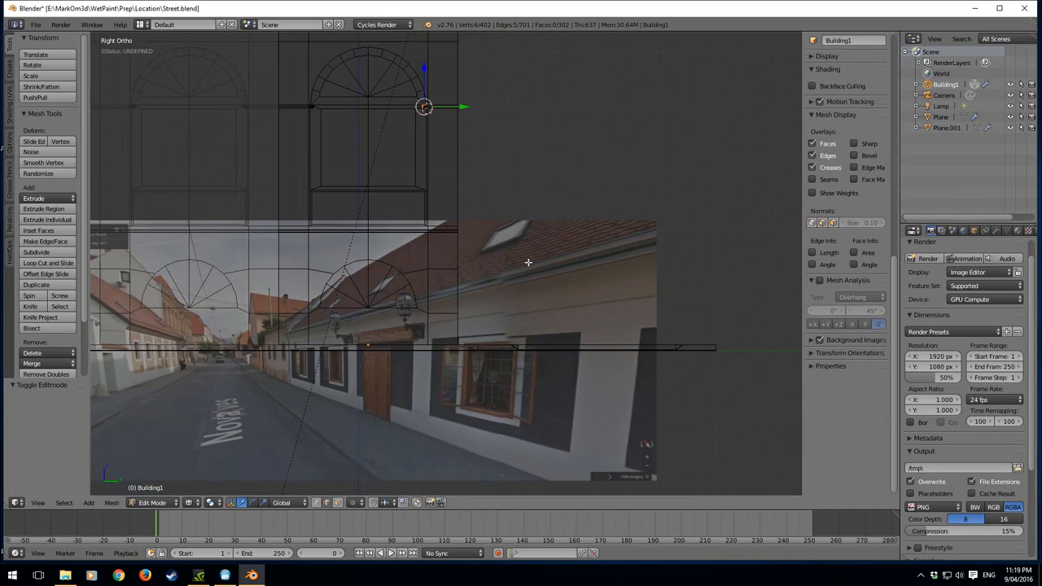
scroll(491, 222, "down", 1)
right_click(445, 235)
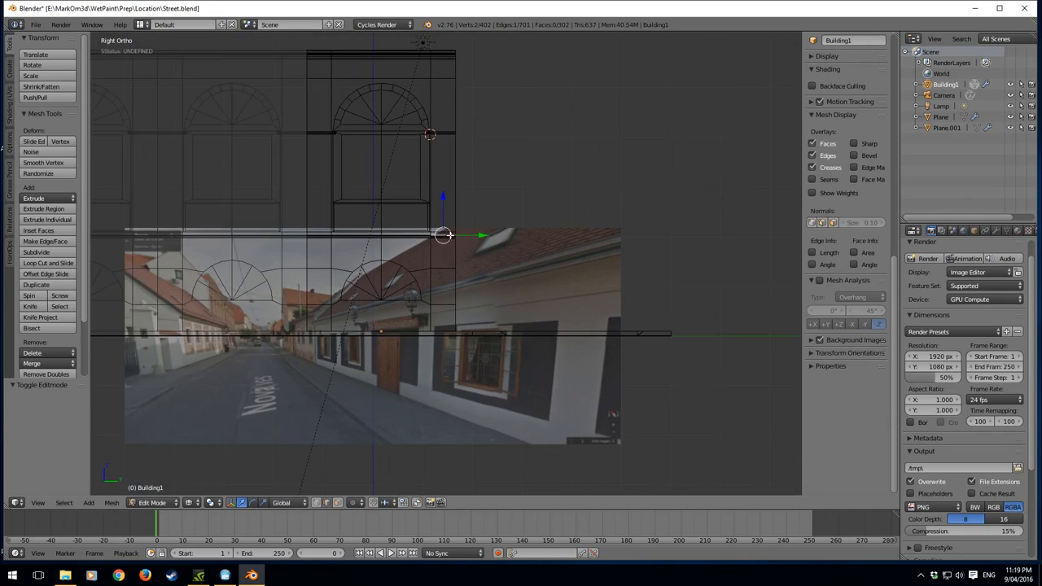
right_click(455, 238)
scroll(846, 204, "down", 2)
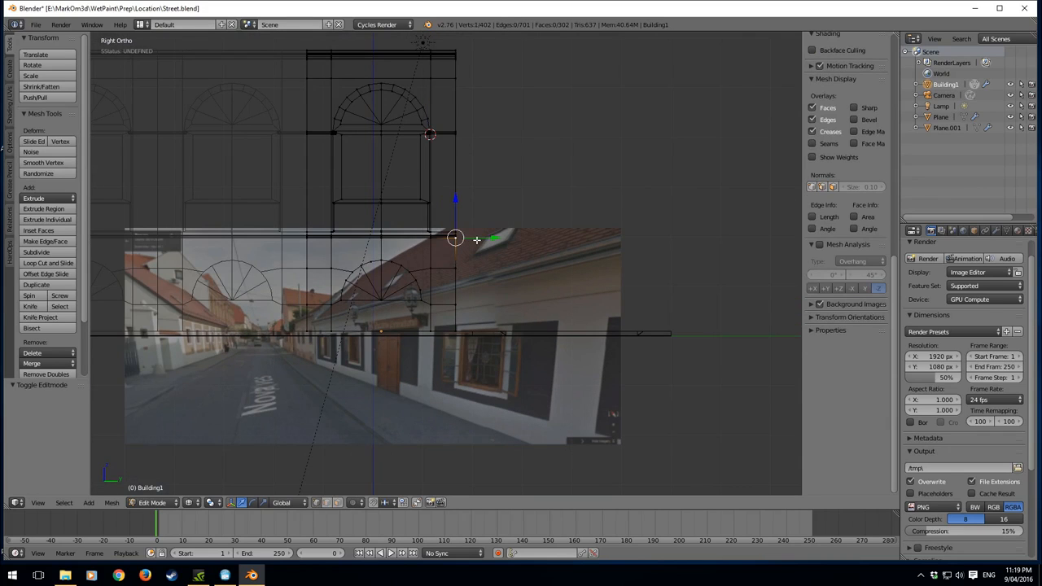
key("b")
left_click_drag(507, 180, 399, 206)
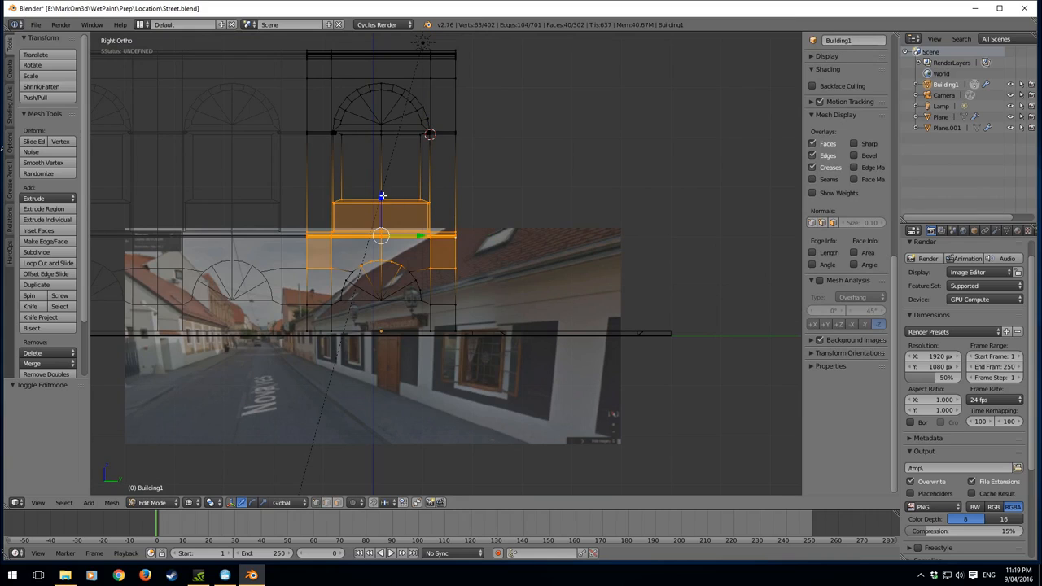
- Select the panel below the upper window with the horizontal ledge, leaving out the lower arch, and lower it about 0.262 along Z
right_click(455, 238)
key("b")
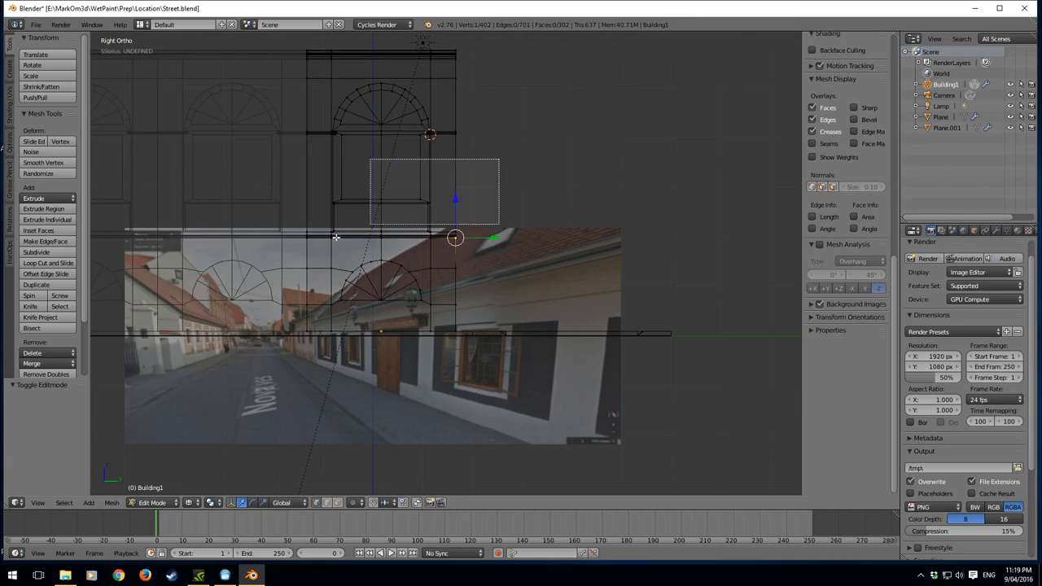
left_click_drag(335, 237, 334, 238)
key("g")
key("z")
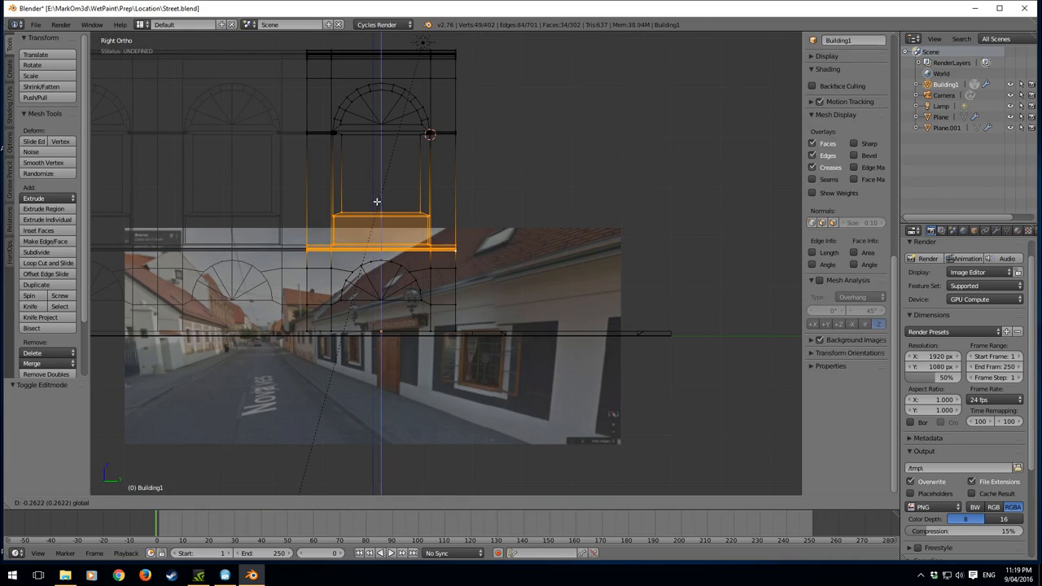
left_click(377, 201)
- Return to solid shading and render the facade from the camera view to check the ledge position, and close the render
middle_click_drag(448, 265, 481, 233, "shift")
key("z")
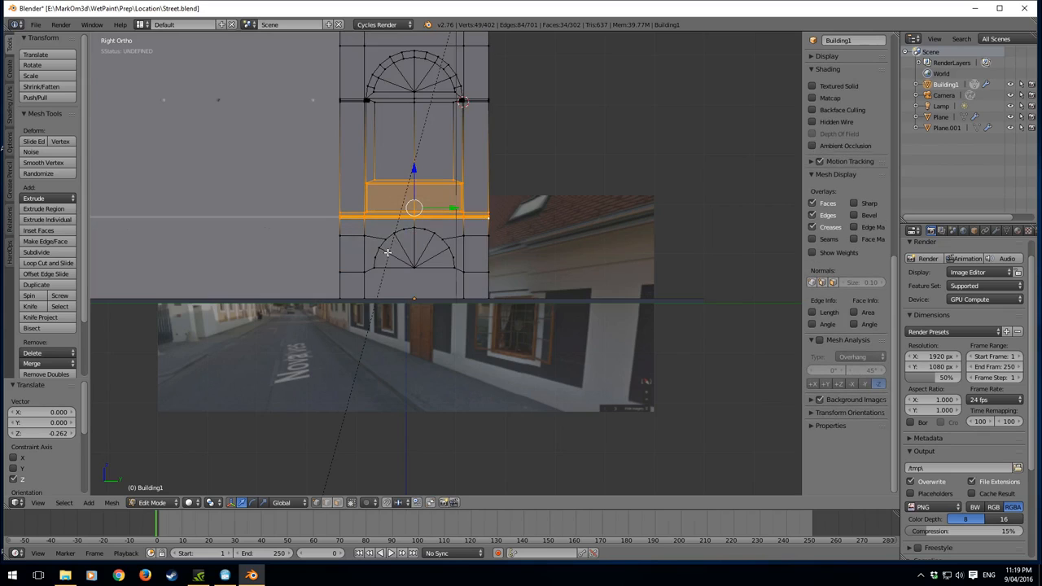
middle_click_drag(393, 235, 455, 230)
key("KP_0")
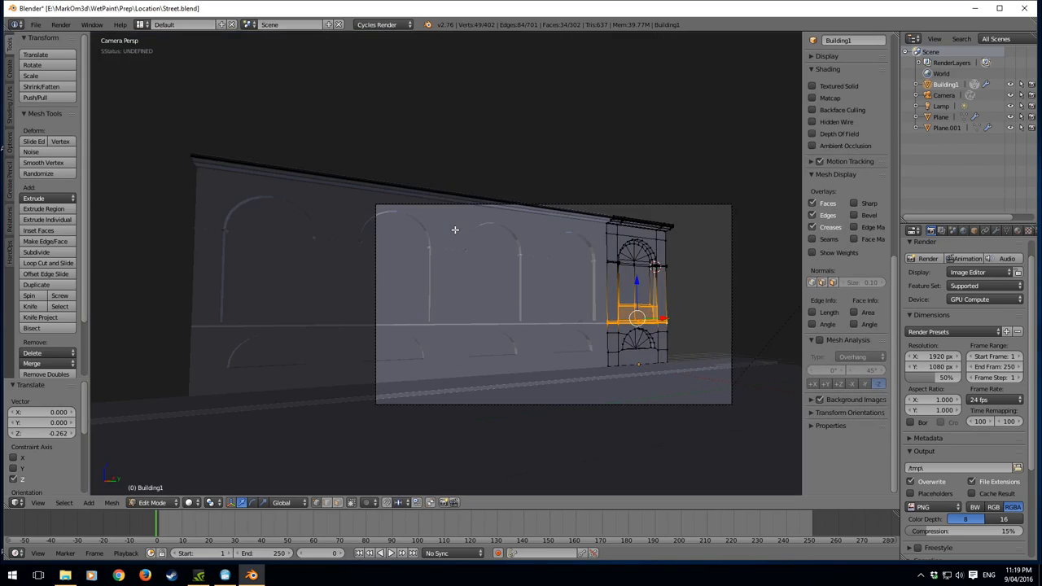
key("F12")
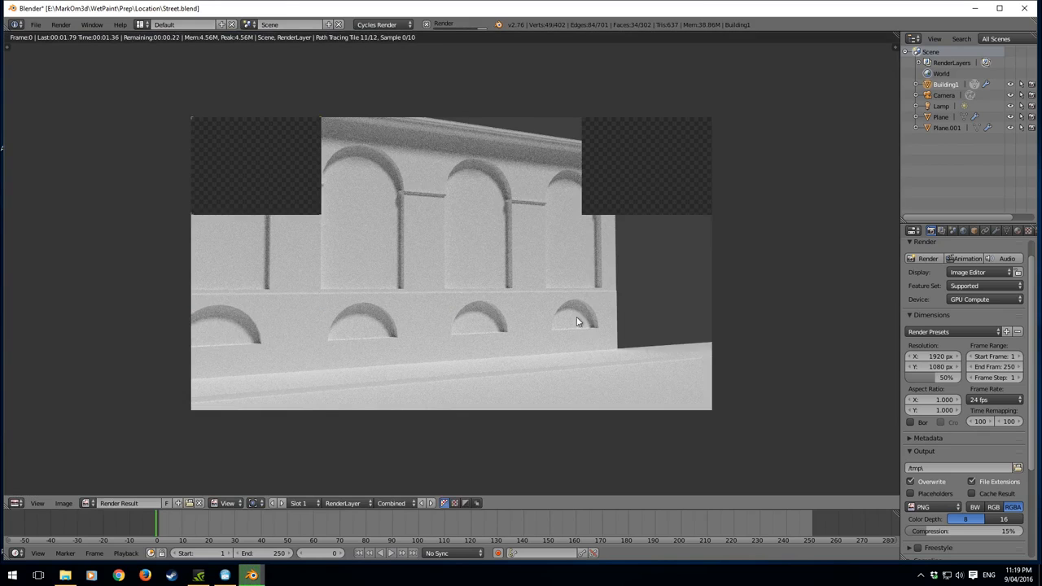
key("Escape")
- Show the building in wireframe in the right orthographic view and hide the locaiton3 background image
middle_click_drag(678, 302, 561, 325)
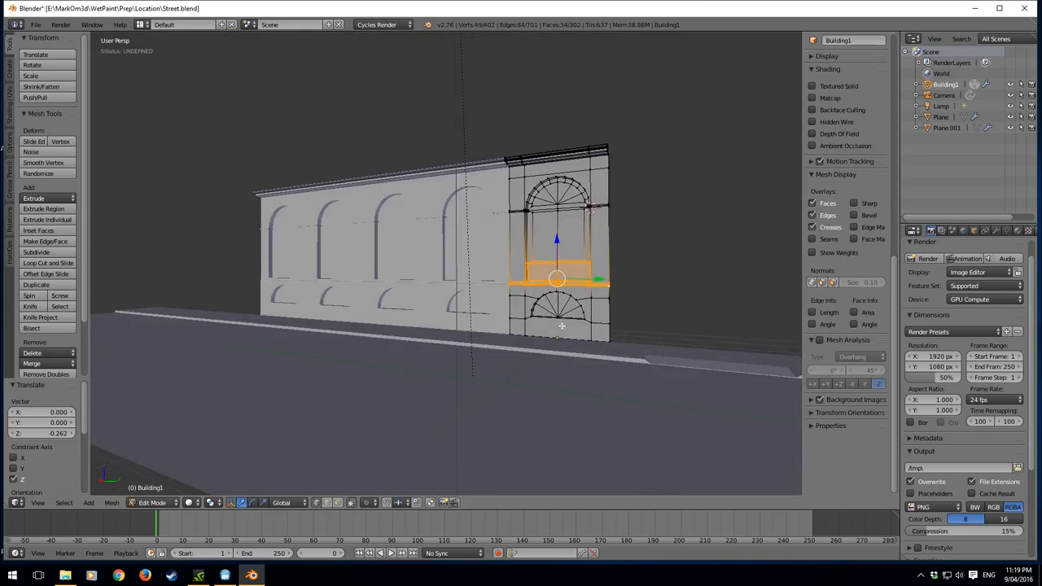
scroll(563, 325, "up", 3)
key("KP_3")
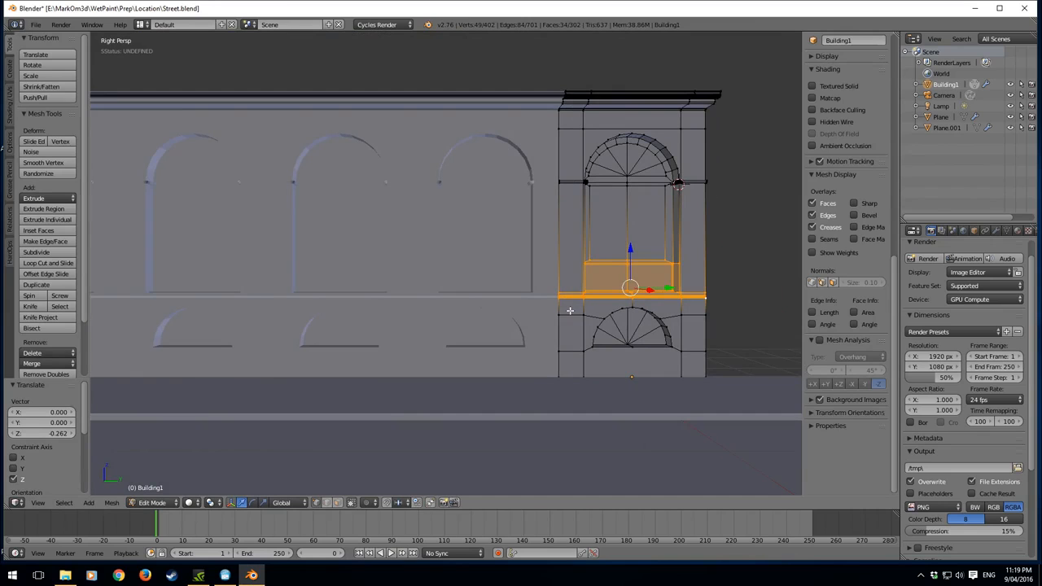
key("KP_5")
key("KP_Decimal")
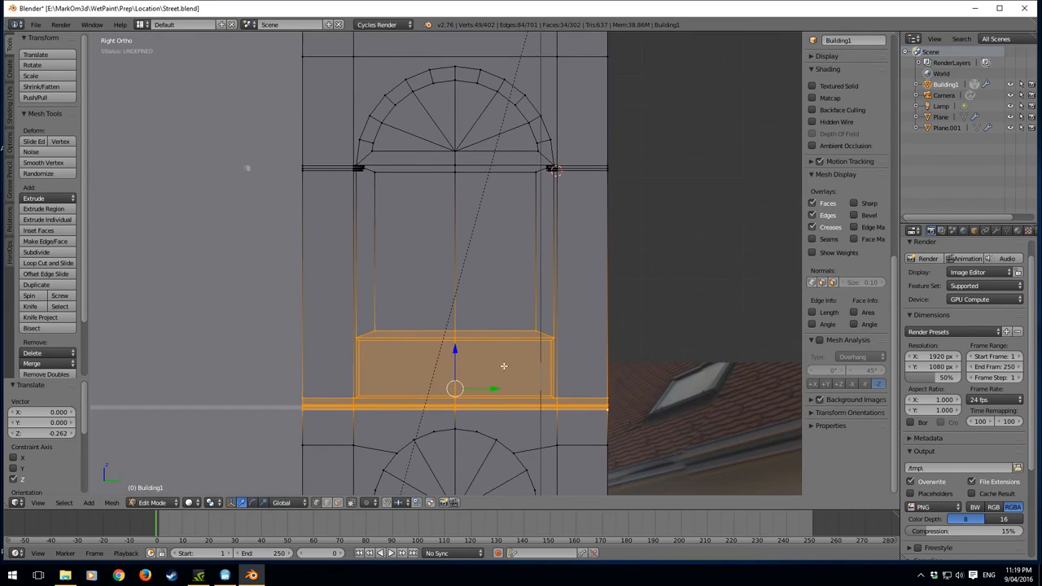
key("z")
scroll(529, 399, "down", 4)
scroll(528, 399, "up", 1)
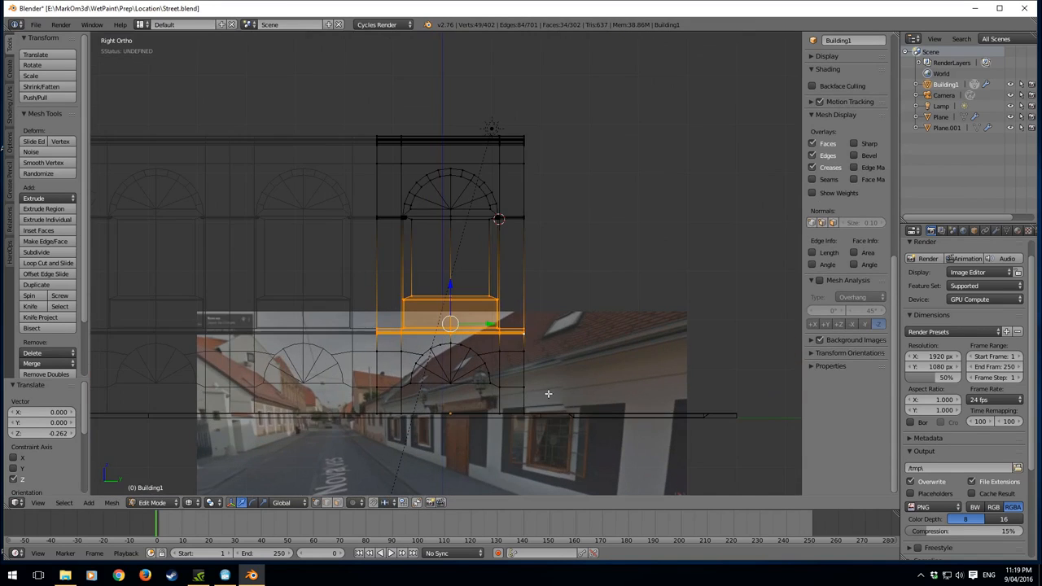
left_click(815, 342)
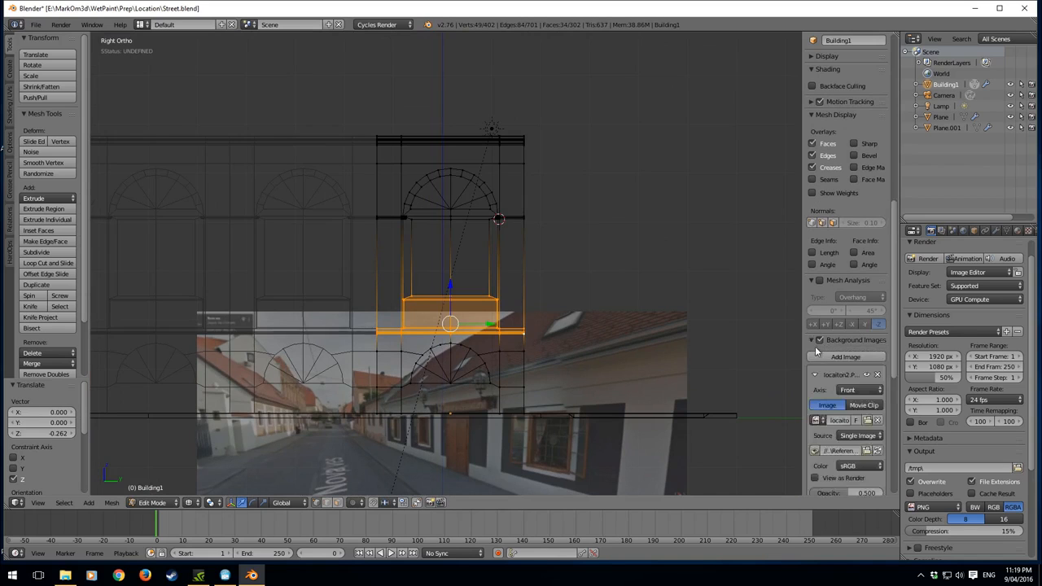
scroll(814, 346, "down", 5)
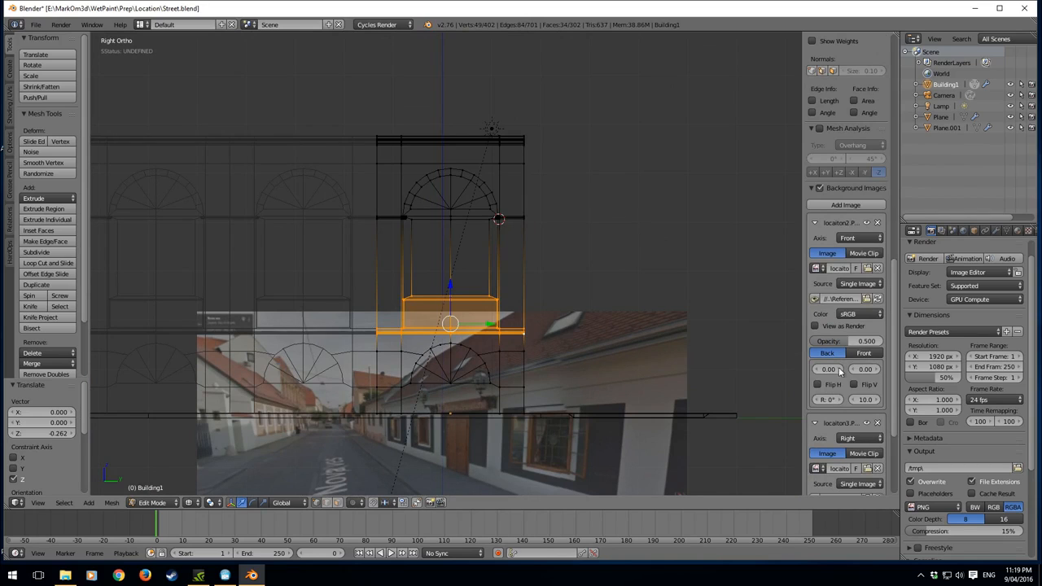
left_click(868, 423)
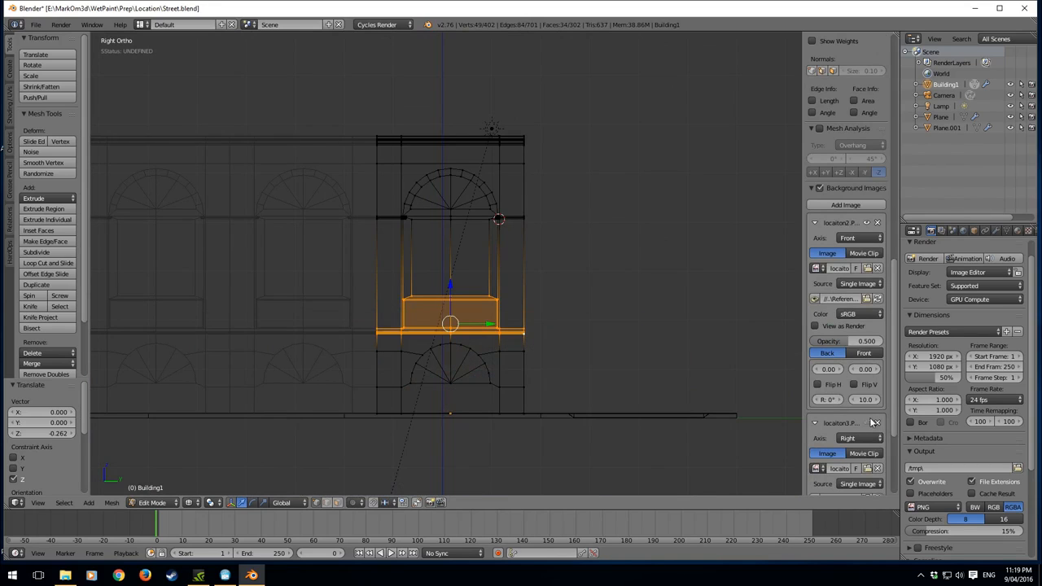
- Set the locaiton2 background image's axis to Right and replace its picture with the locaiton1 frontal facade photo
left_click(865, 240)
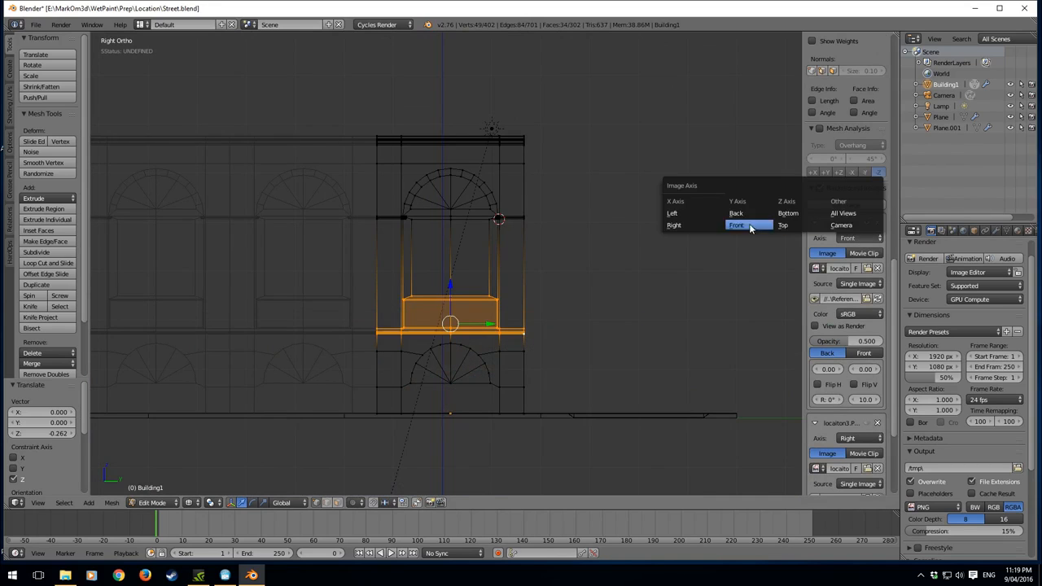
left_click(690, 225)
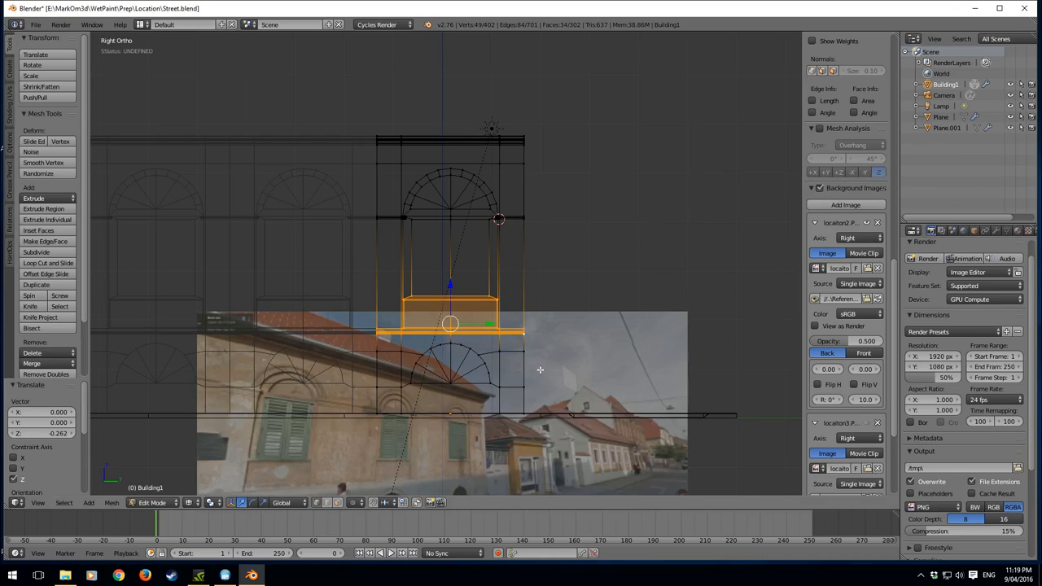
middle_click_drag(540, 369, 584, 260, "shift")
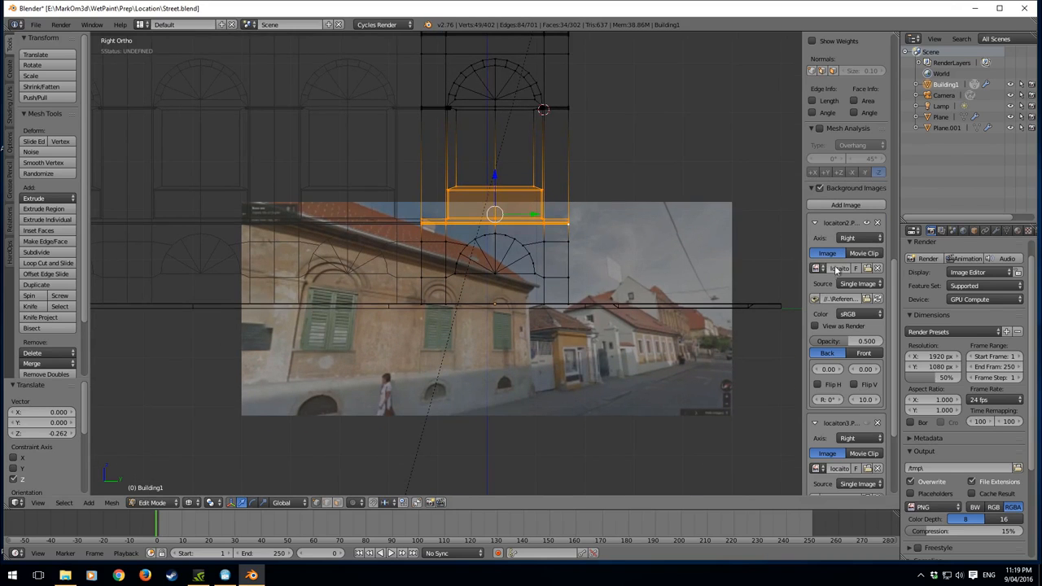
left_click(866, 268)
double_click(268, 101)
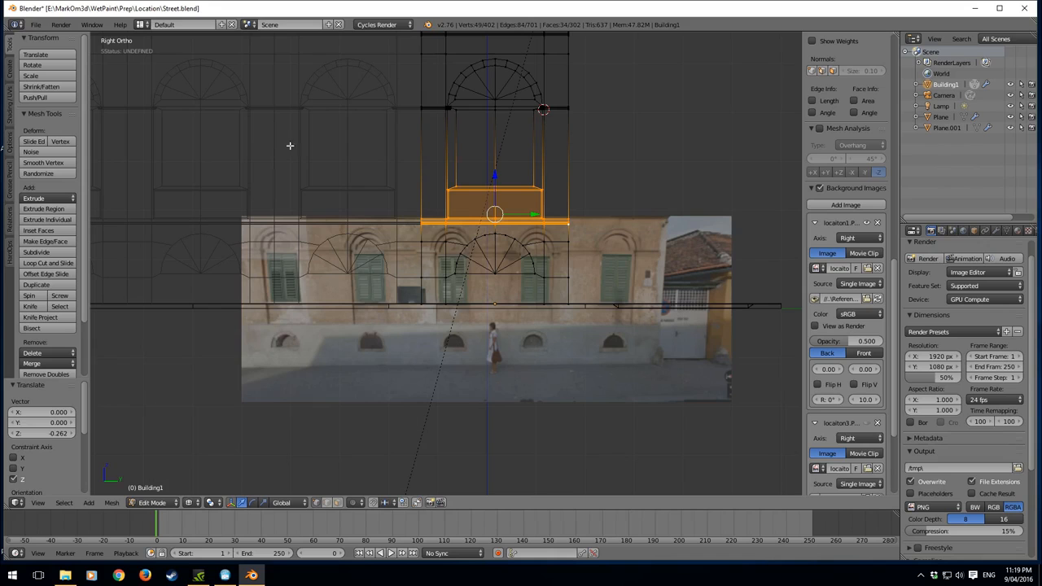
- Examine the facade photo's windows, basement arches and ledge in relation to the building wireframe
scroll(547, 296, "up", 5)
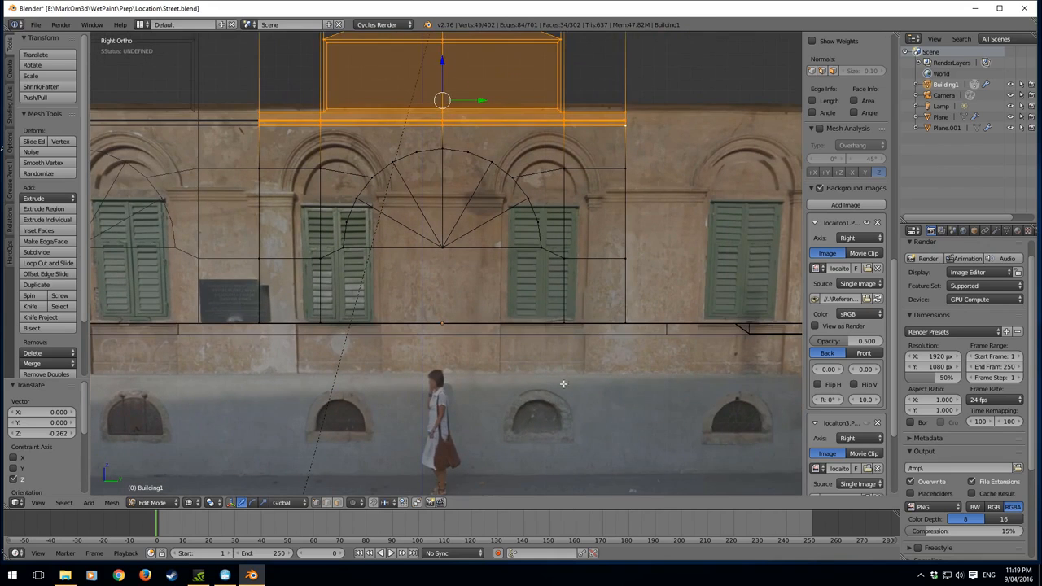
mouse_move(562, 383)
middle_mouse_down("shift")
mouse_move(539, 313)
mouse_move(516, 302)
mouse_move(395, 343)
mouse_move(552, 386)
middle_mouse_up("shift")
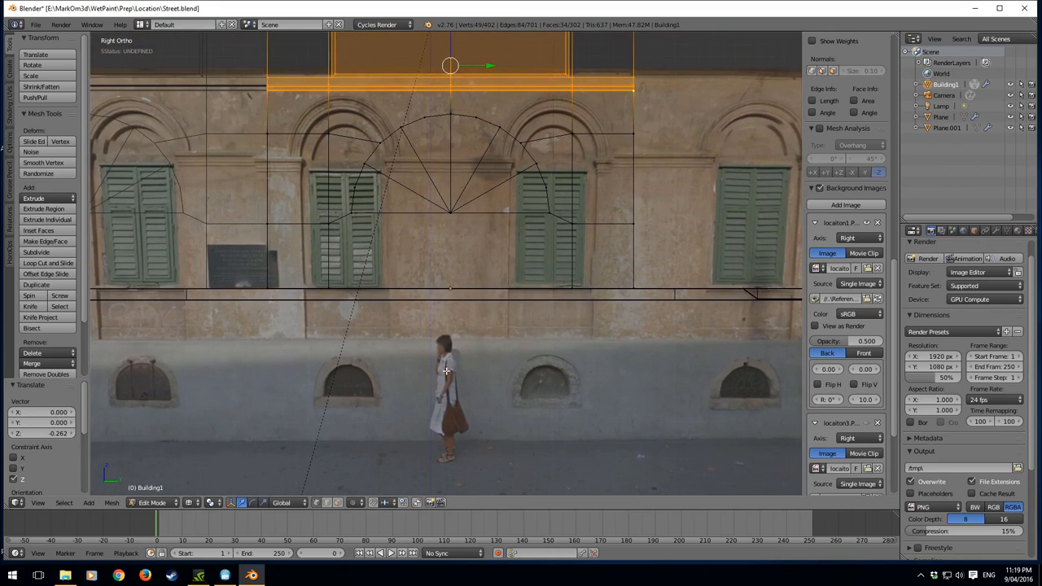
middle_click_drag(445, 288, 456, 356, "shift")
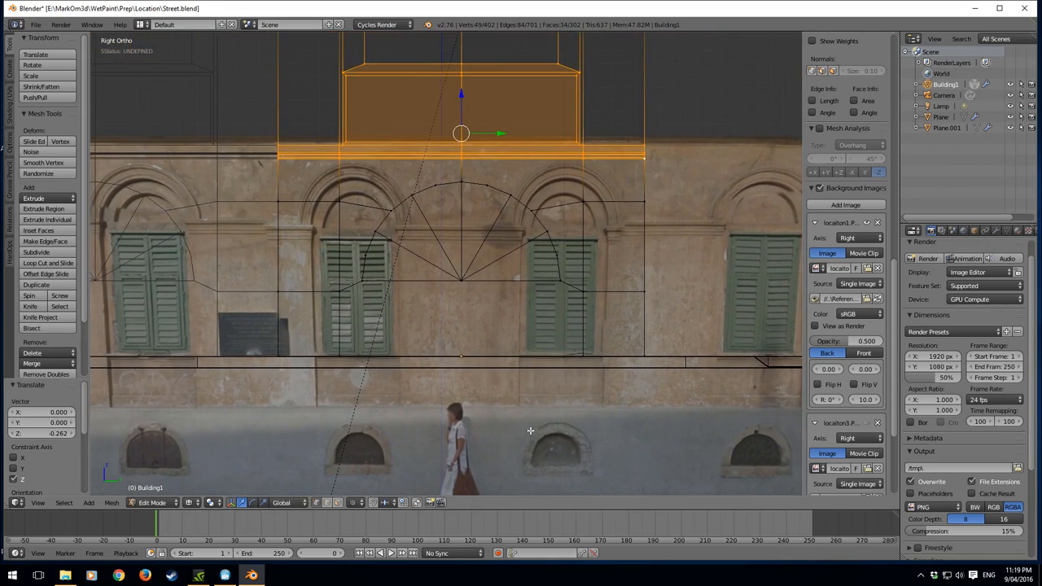
middle_click_drag(530, 430, 452, 309, "shift")
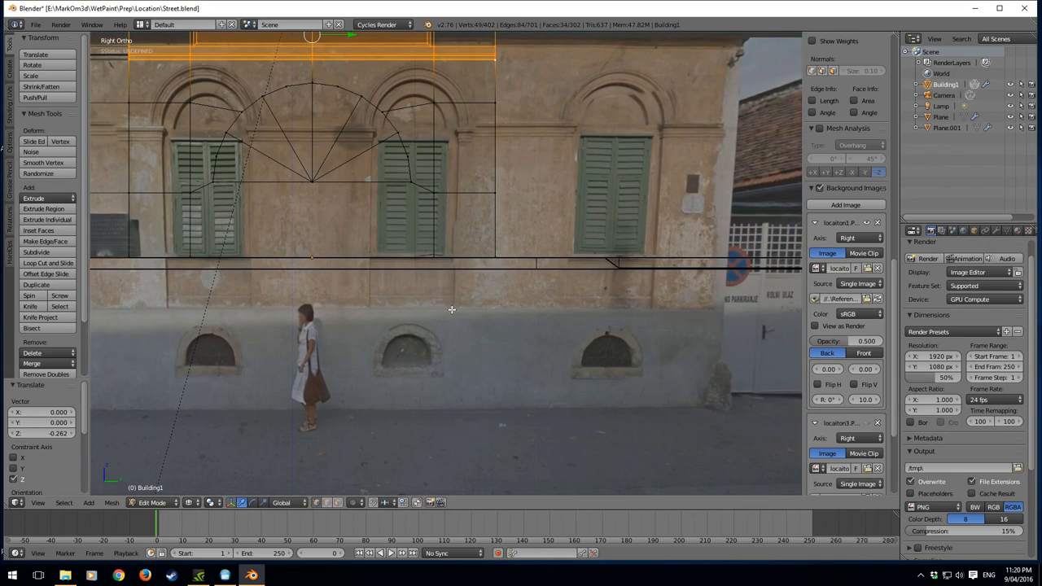
middle_click_drag(502, 287, 443, 401, "shift")
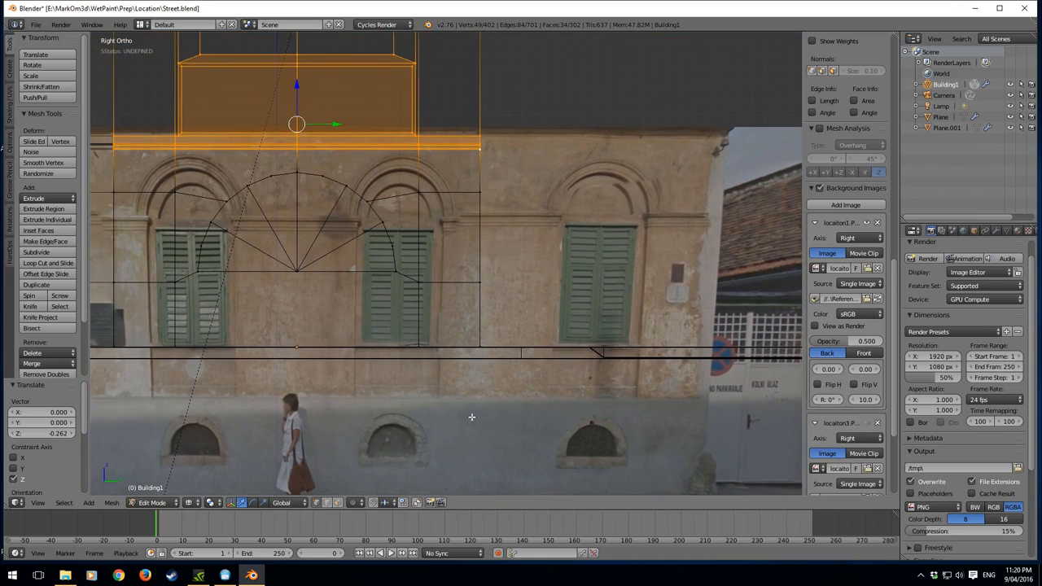
middle_click_drag(440, 221, 378, 342, "shift")
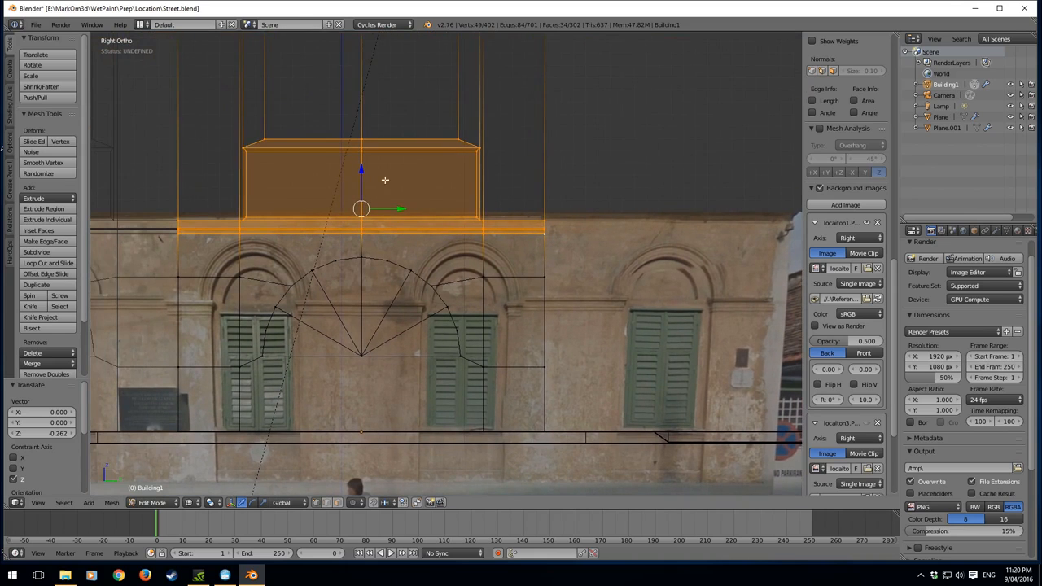
middle_click_drag(385, 179, 374, 213, "shift")
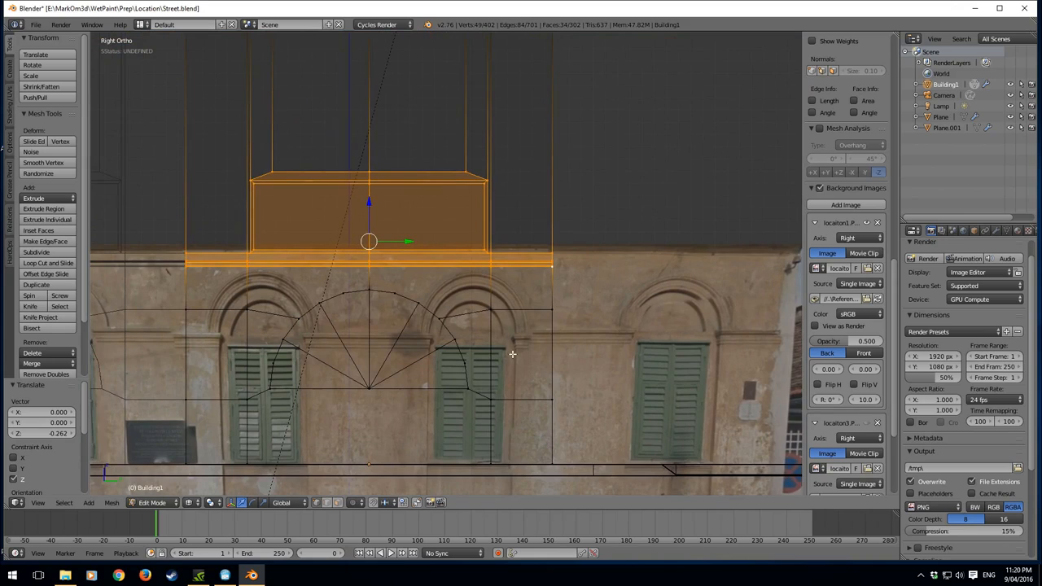
- Compare the building's upper window, ledge and lower arch with the facade photo in wireframe and solid shading
middle_click_drag(514, 419, 532, 299, "shift")
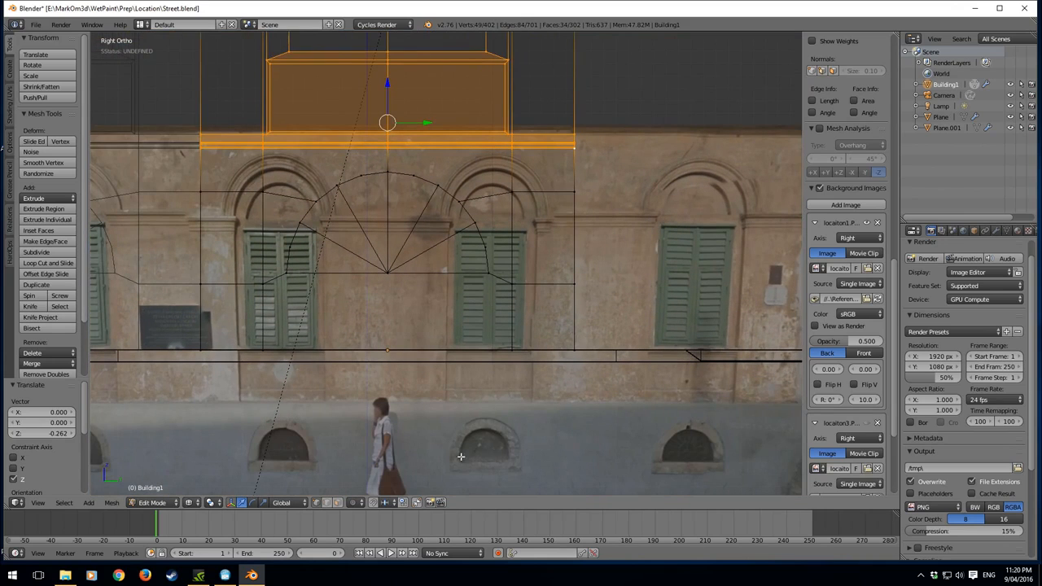
middle_click_drag(376, 152, 445, 365, "shift")
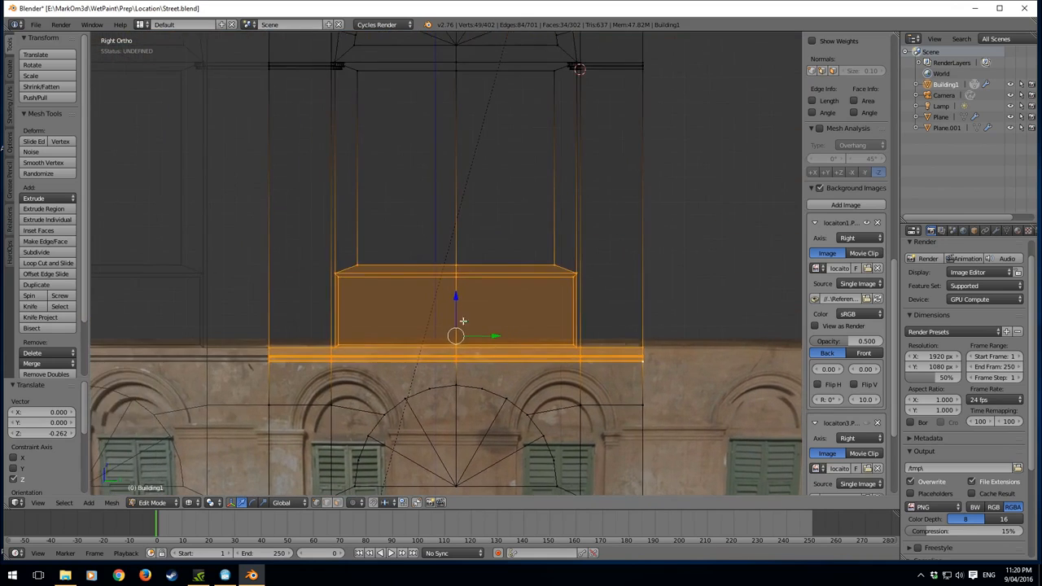
scroll(460, 321, "down", 2)
key("z")
key("z")
middle_click_drag(455, 309, 394, 314)
key("z")
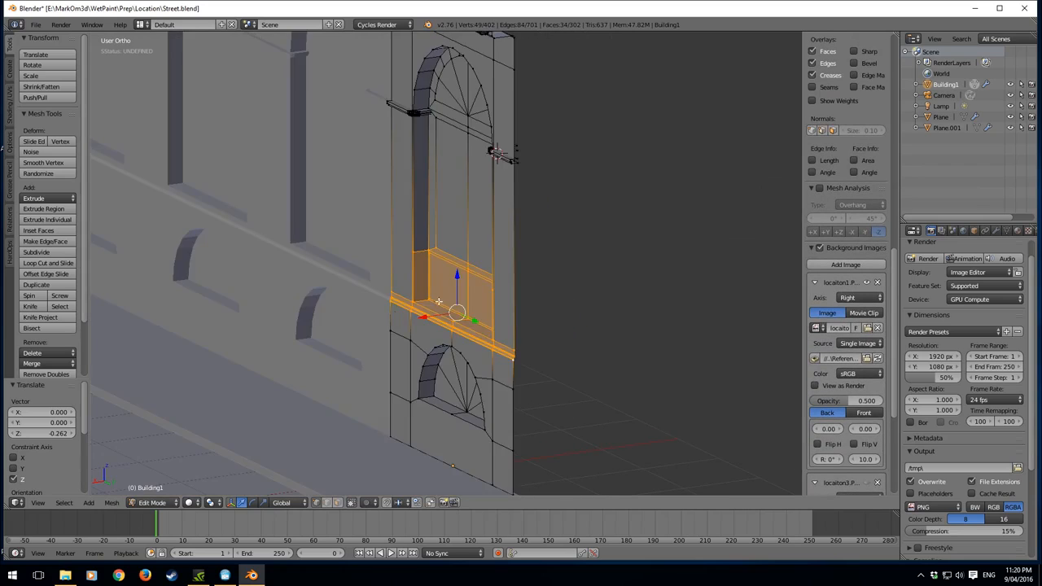
scroll(444, 297, "up", 3)
key("KP_3")
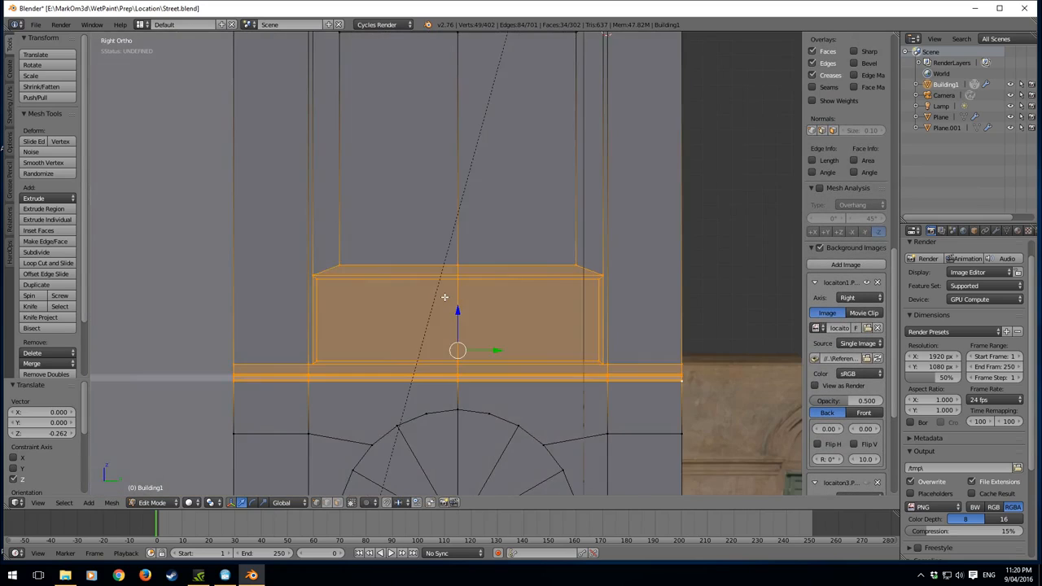
key("z")
scroll(464, 305, "down", 4)
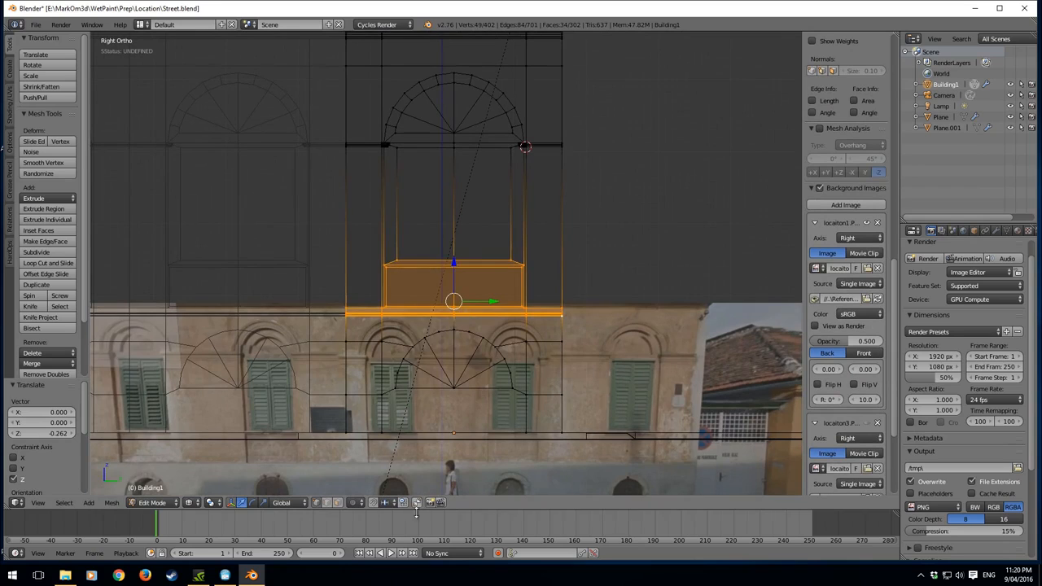
- Duplicate the two rectangular window faces below the upper arch and move the copies 0.133 along X
left_click(339, 503)
middle_click_drag(465, 250, 458, 314, "shift")
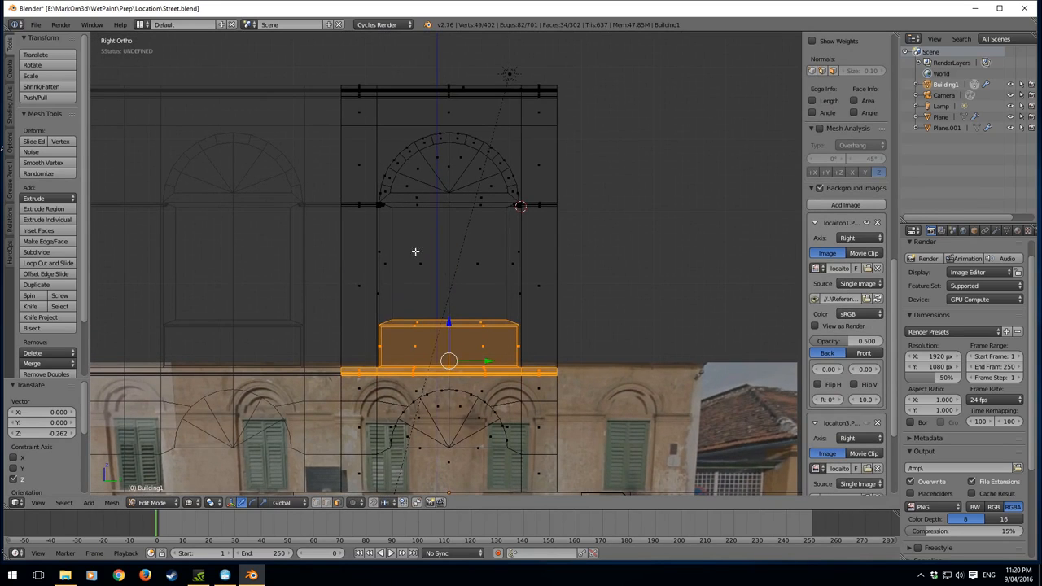
right_click(418, 259)
right_click(499, 271, "shift")
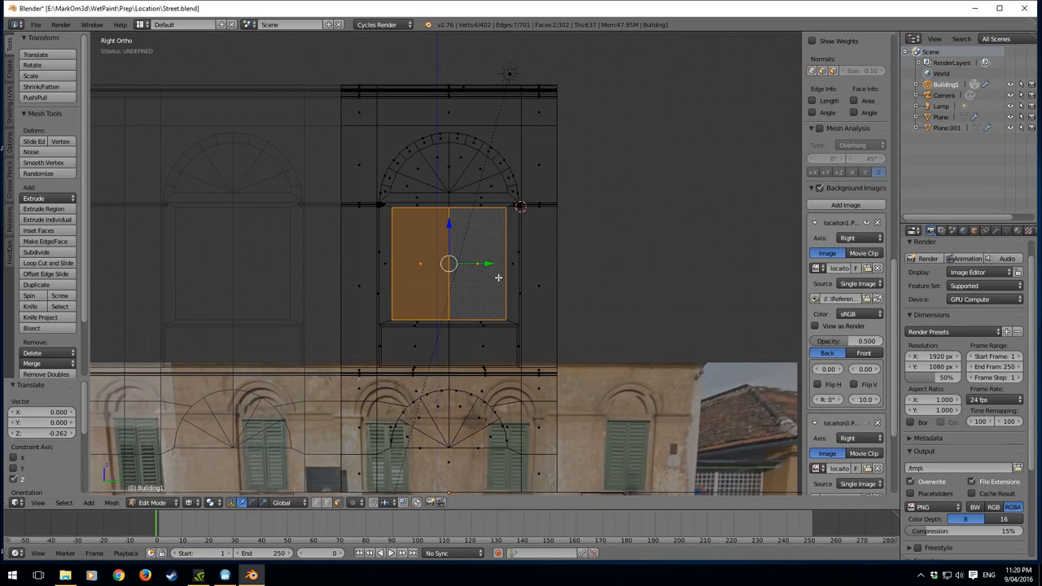
middle_click_drag(550, 290, 569, 273)
scroll(577, 267, "up", 3)
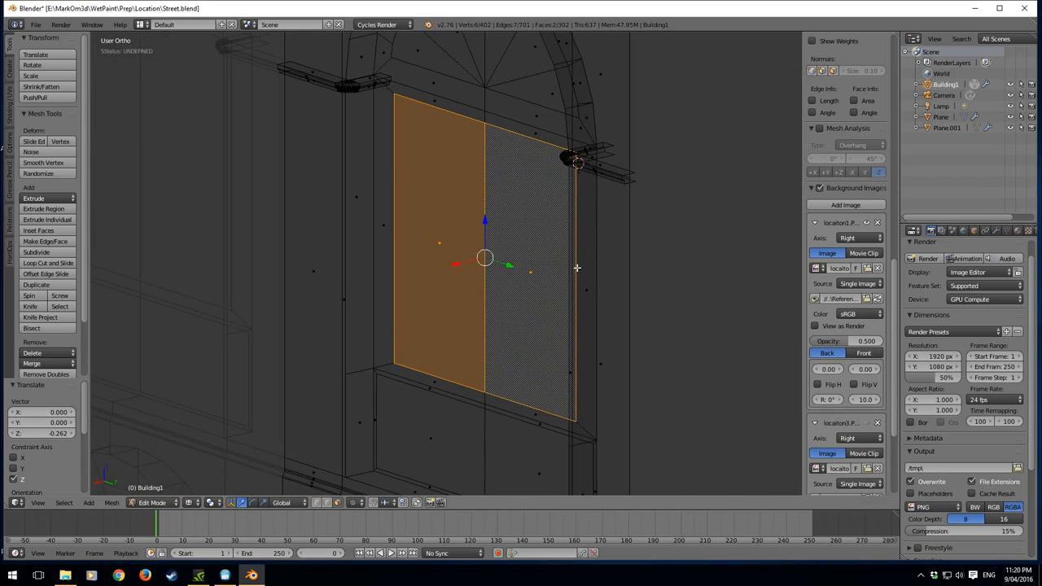
key("shift+d")
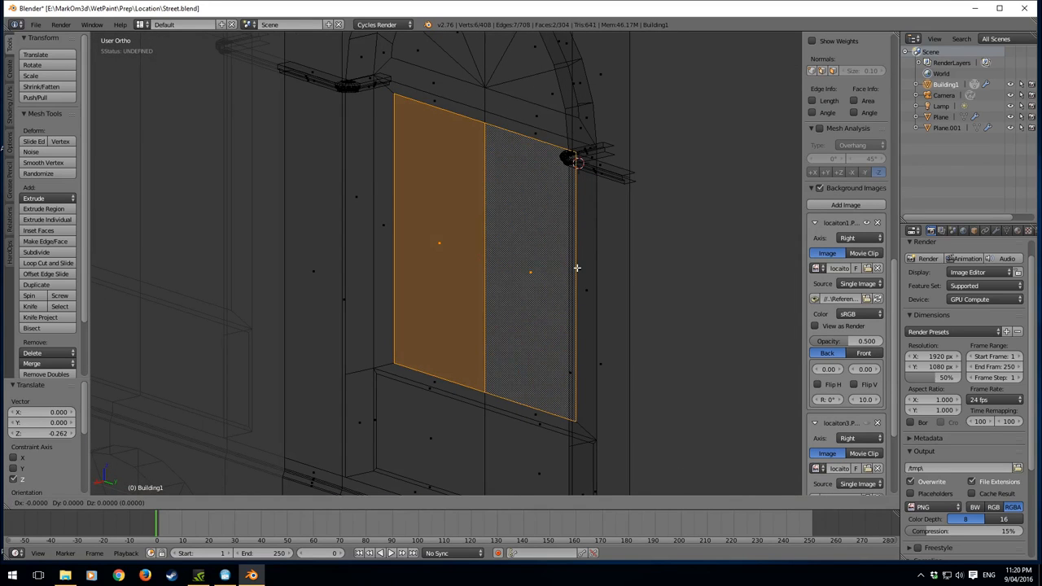
key("x")
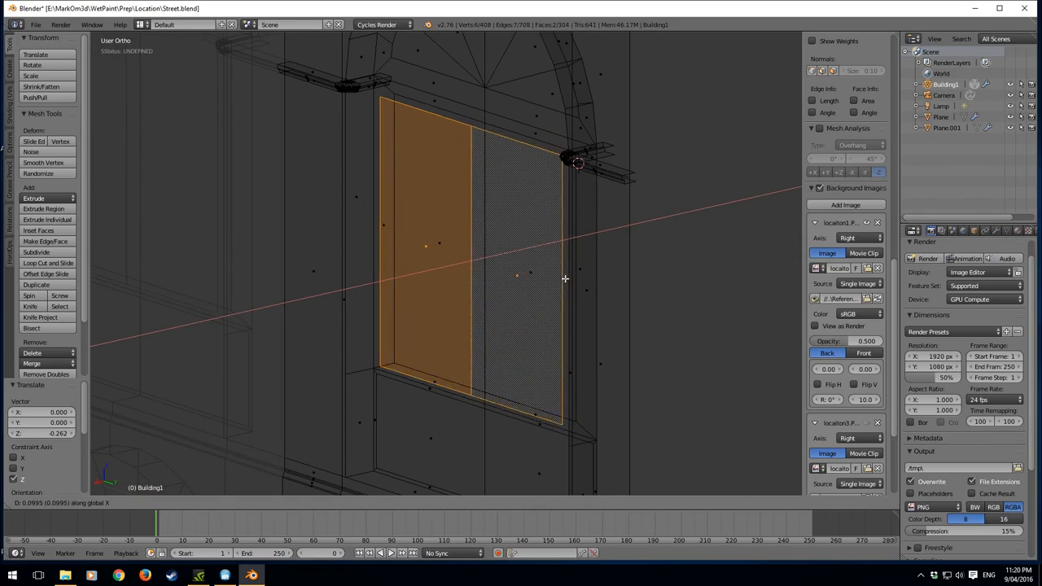
left_click(557, 285)
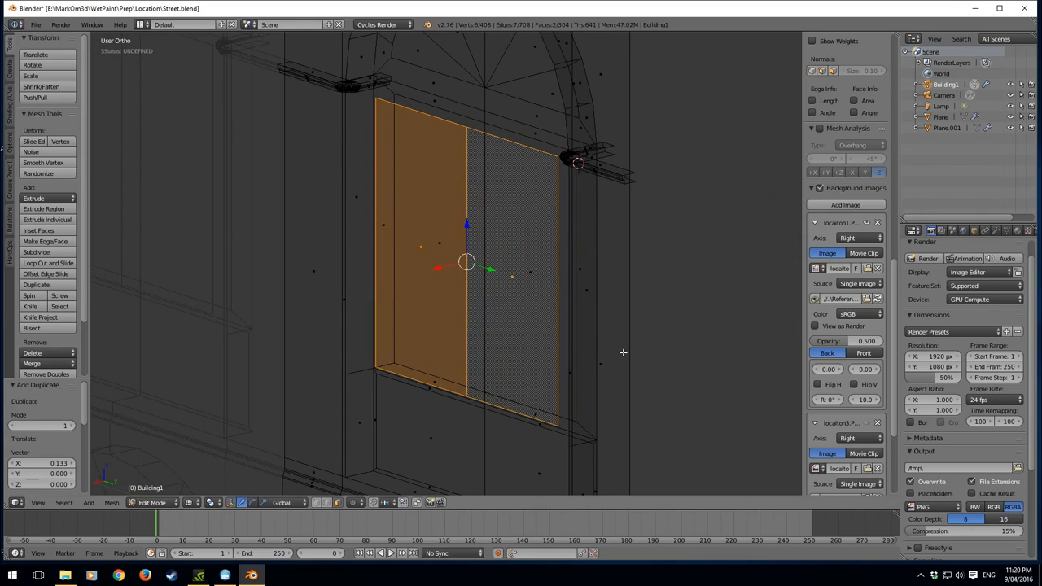
- Inset the two duplicated window faces individually with a thickness of 0.0096
key("i")
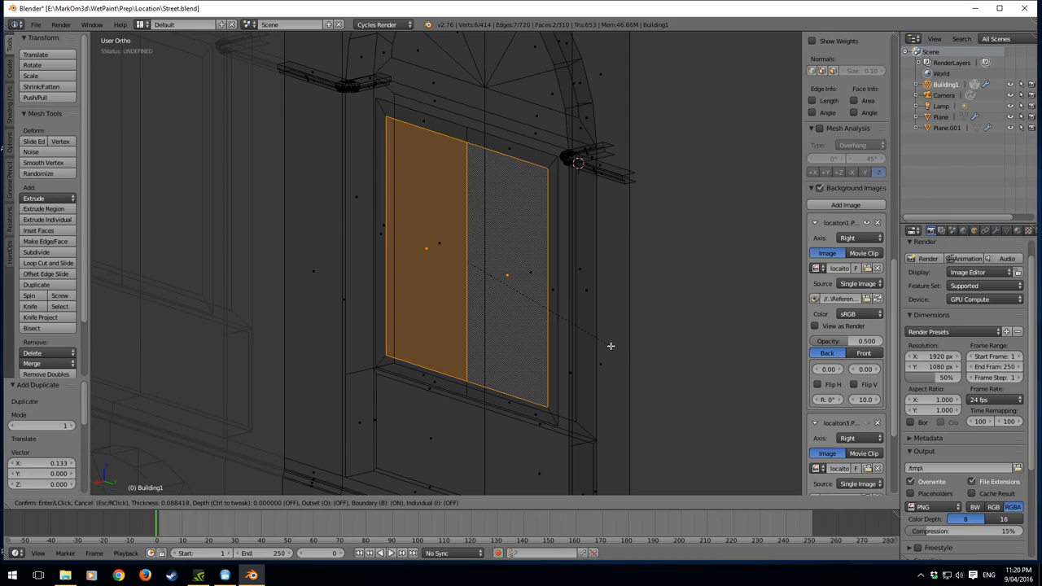
key("i")
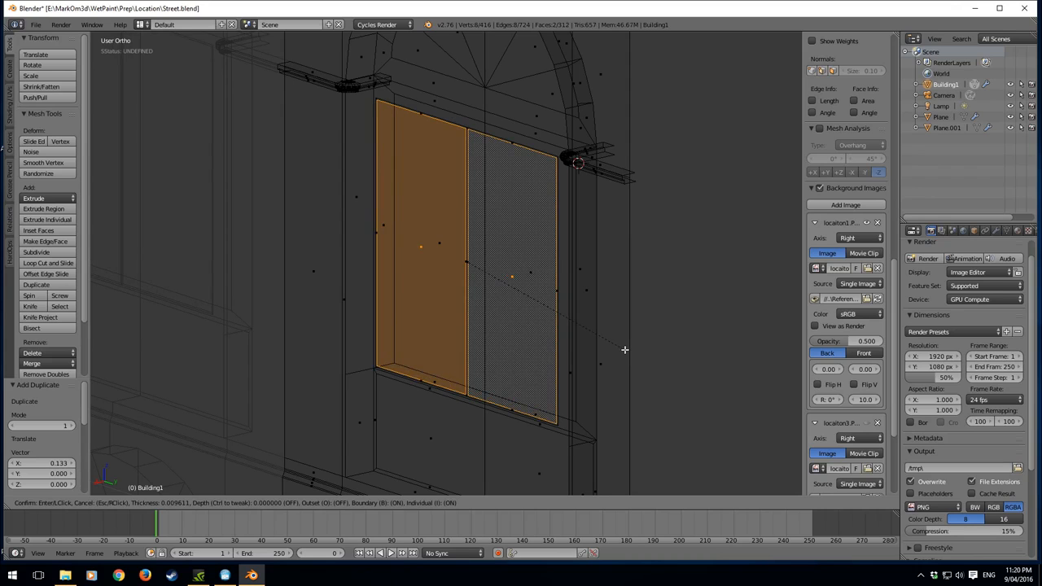
left_click(624, 349)
- Delete the thin border faces around both inset window panels, leaving a gap between the panels
key("KP_Decimal")
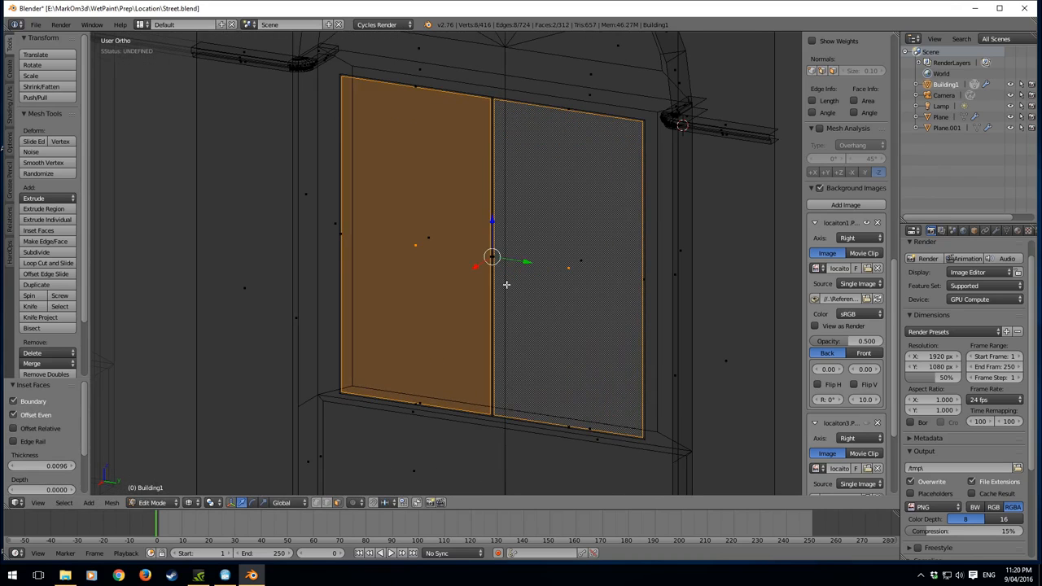
scroll(506, 123, "up", 10)
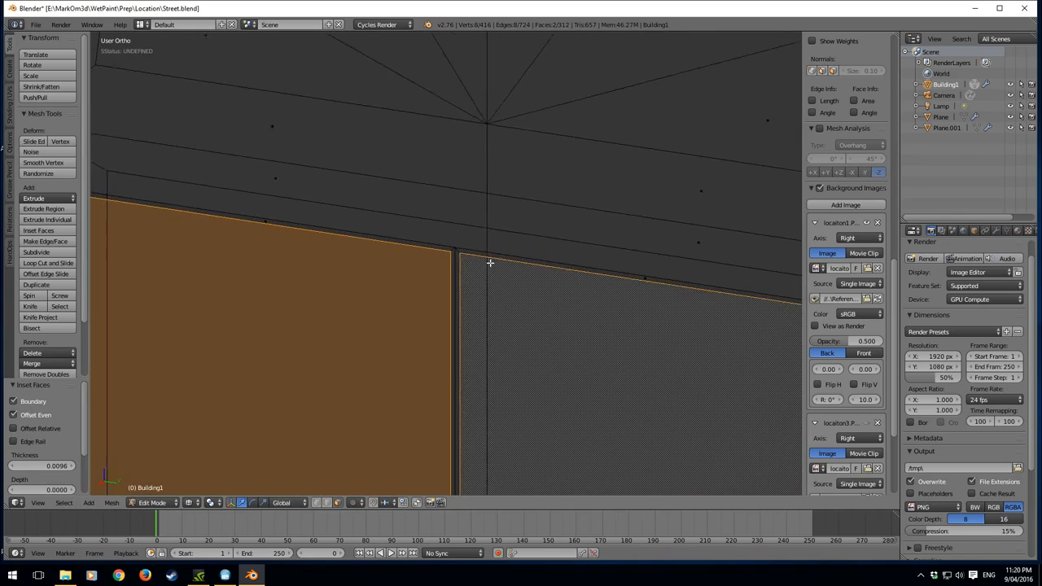
right_click(480, 203, "alt+shift")
right_click(491, 213, "alt+shift")
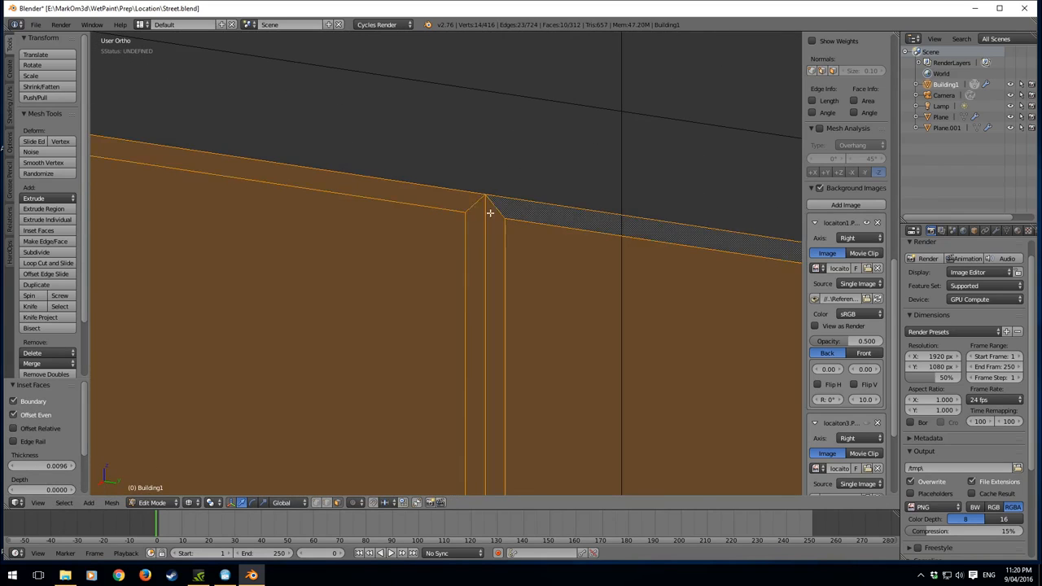
right_click(471, 207, "alt")
right_click(493, 207, "alt+shift")
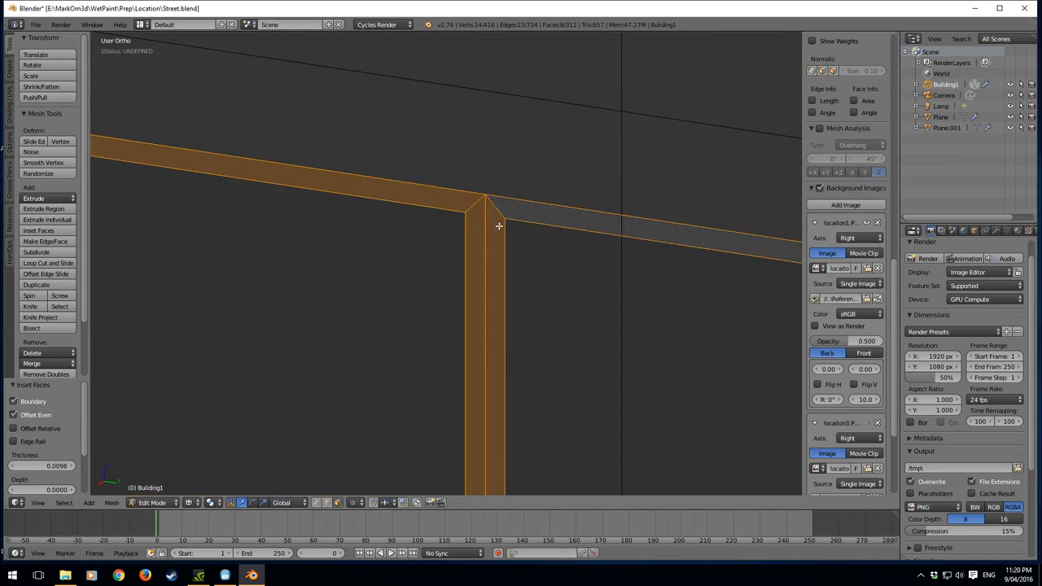
key("x")
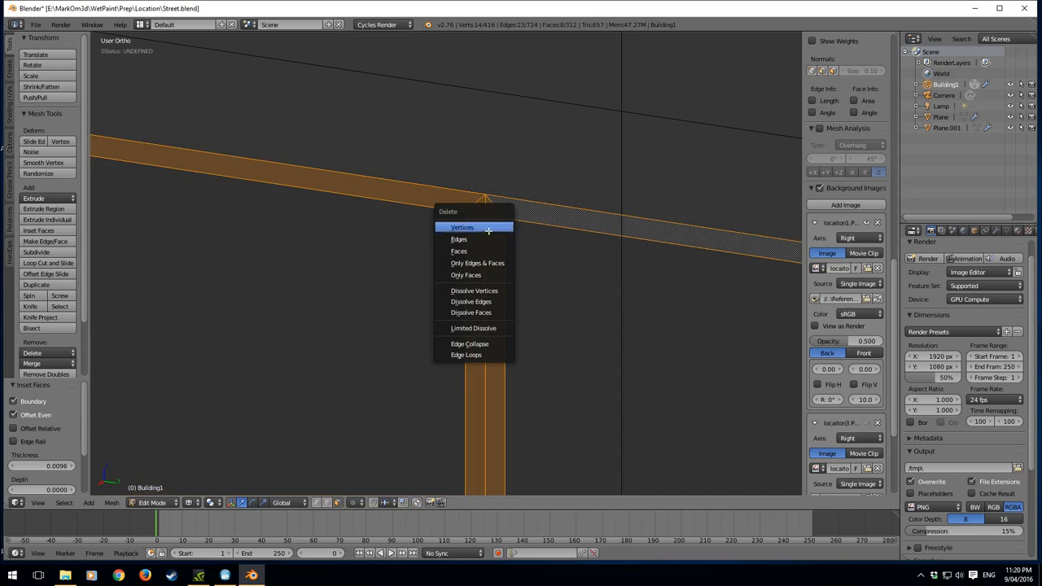
left_click(477, 251)
- Select the outer vertical edges of both window panels in edge mode and view them in right orthographic
scroll(472, 301, "down", 4)
middle_click_drag(472, 301, 494, 213, "shift")
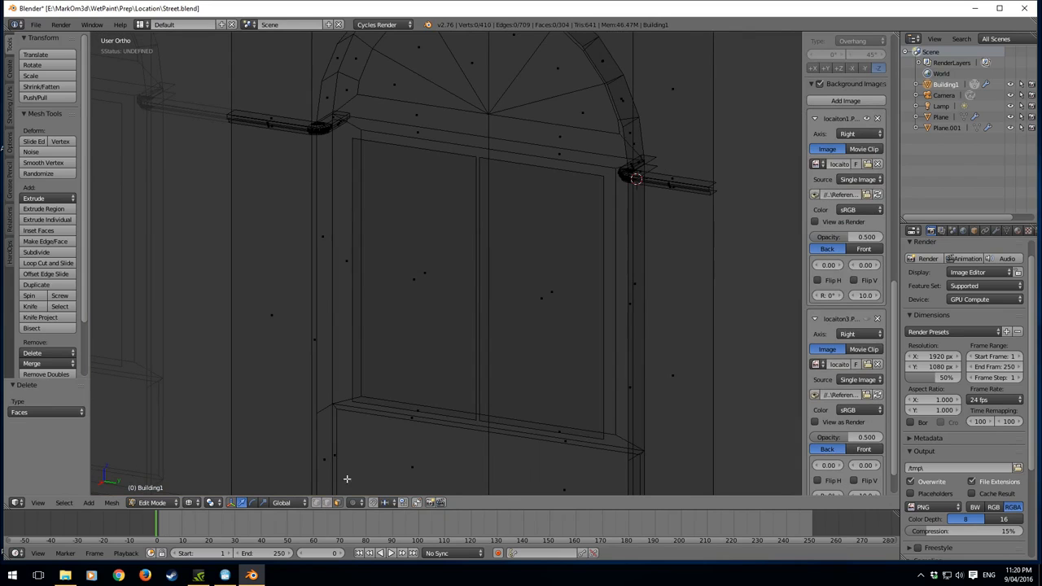
left_click(326, 502)
right_click(351, 297)
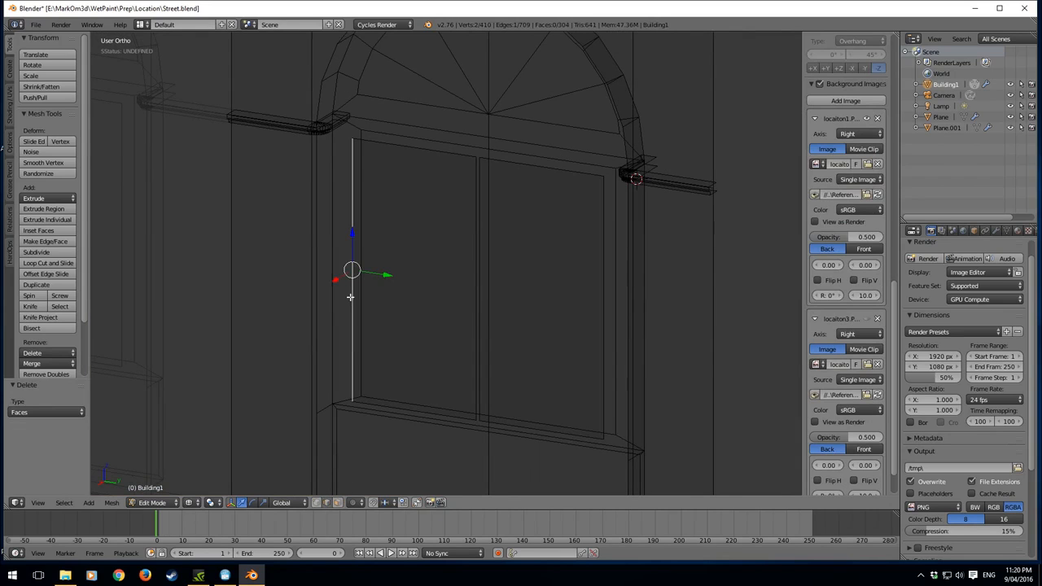
right_click(611, 309, "shift")
key("ctrl+z")
right_click(601, 306, "shift")
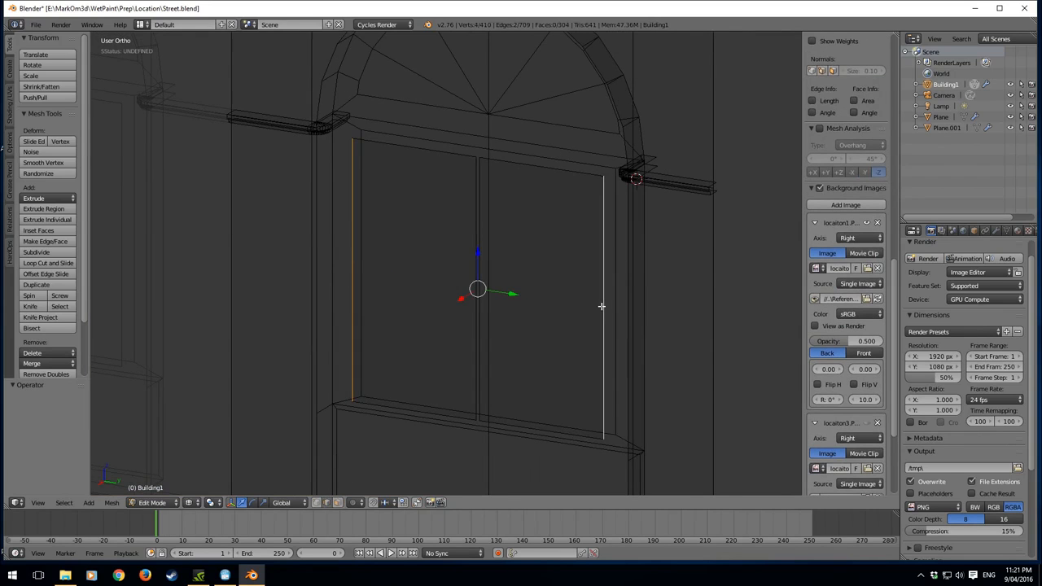
key("KP_3")
key("s")
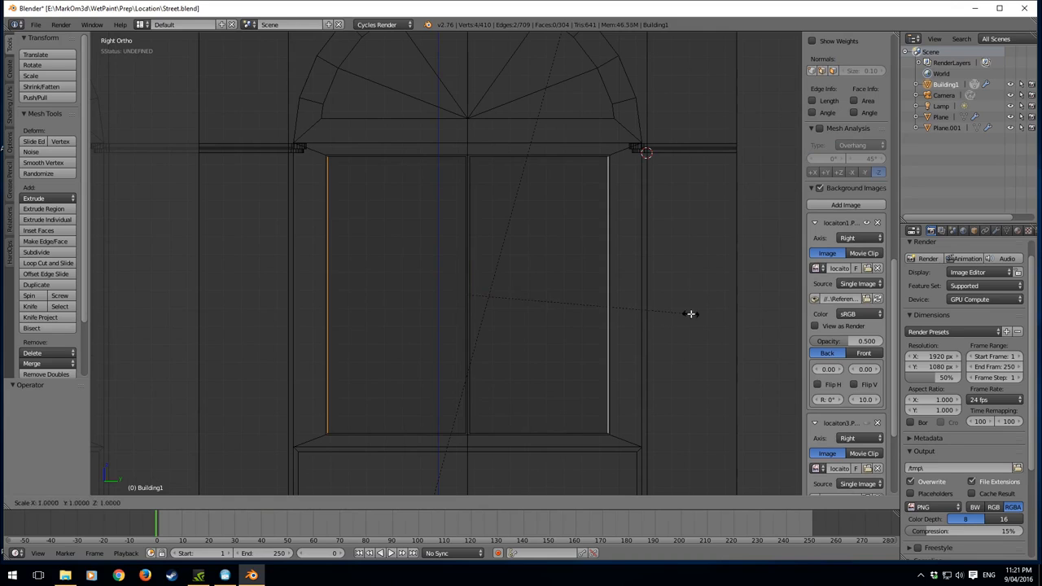
key("x")
key("Escape")
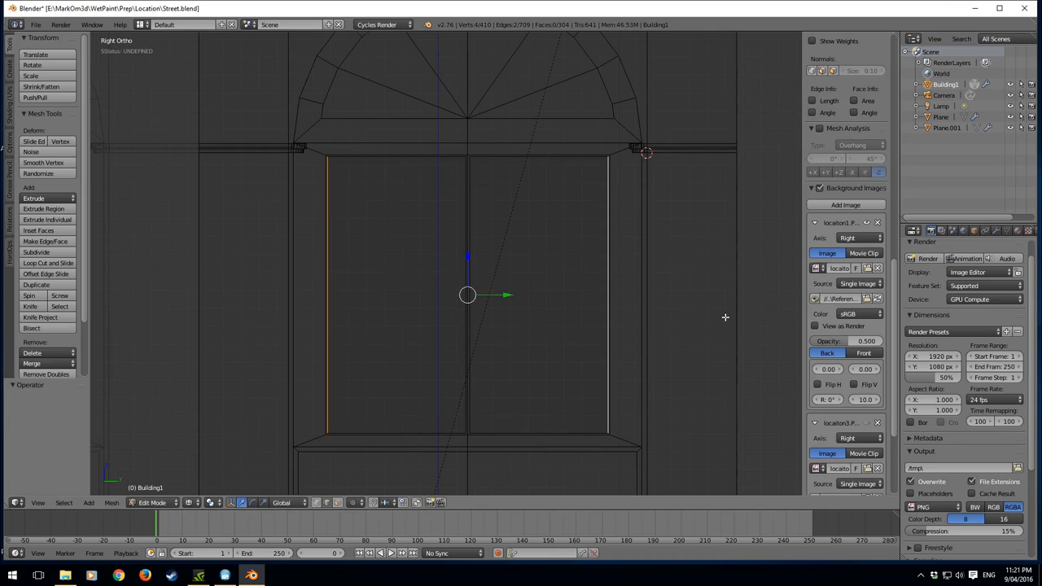
- Scale the panels' outer vertical edges to 0.886 along the Y axis to narrow the panels
key("s")
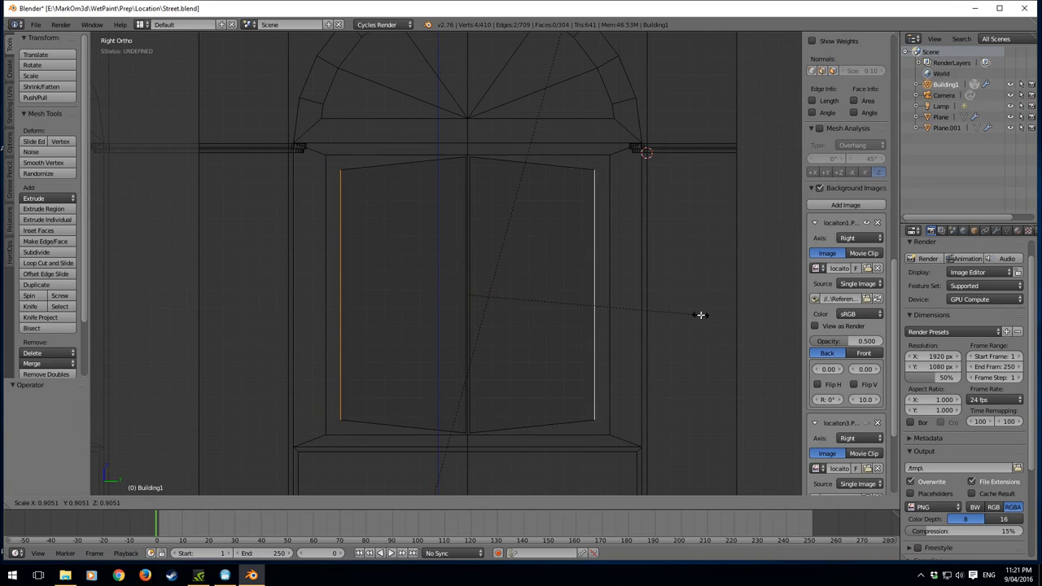
key("y")
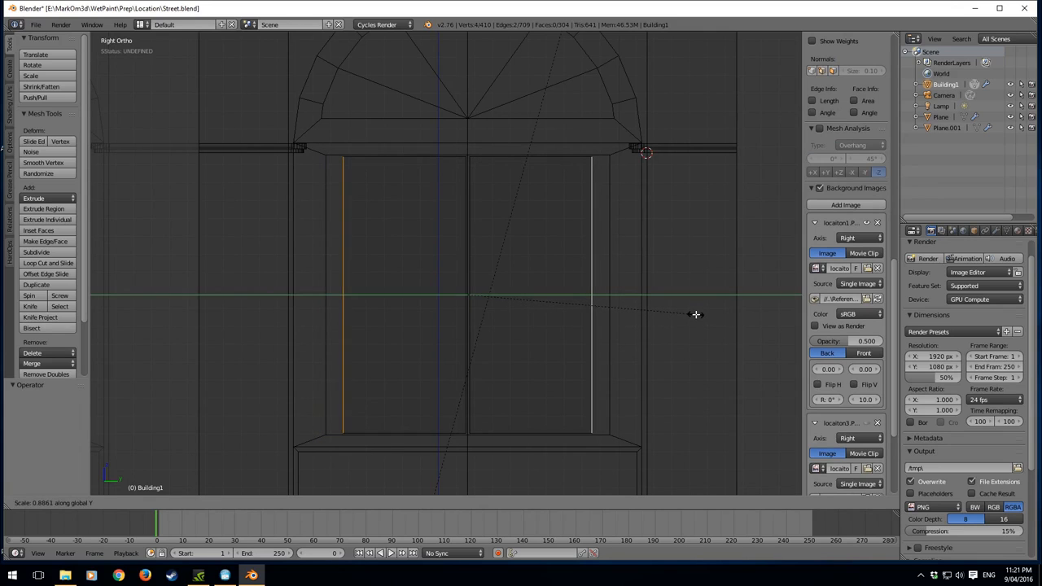
left_click(695, 314)
- Inset both narrowed window panel faces individually with a thickness of 0.0577 to form shutter frames, working in solid shading
scroll(651, 307, "down", 5)
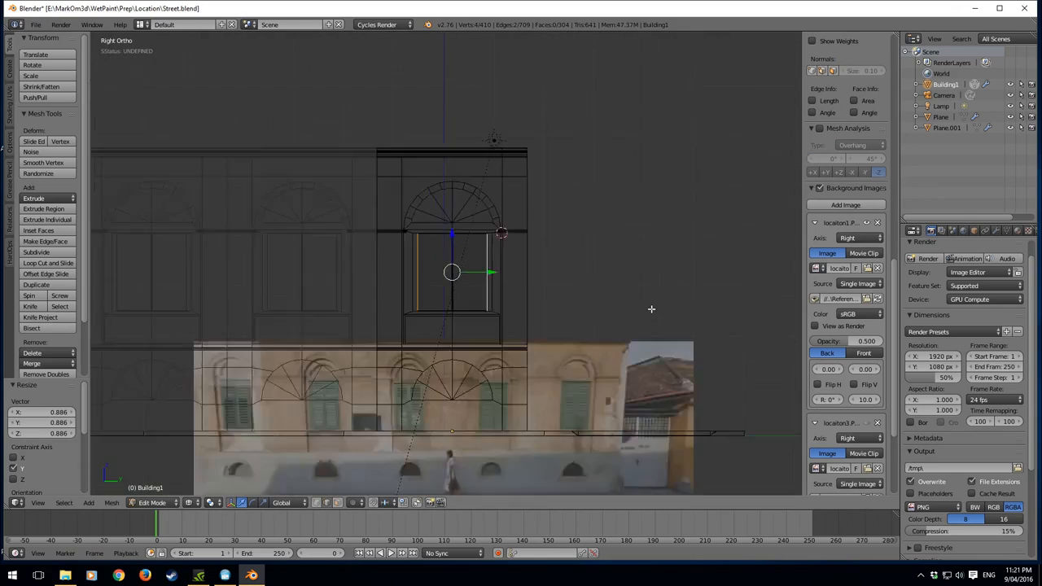
scroll(588, 296, "up", 3)
middle_click_drag(582, 278, 563, 236, "shift")
middle_click_drag(514, 97, 501, 346, "shift")
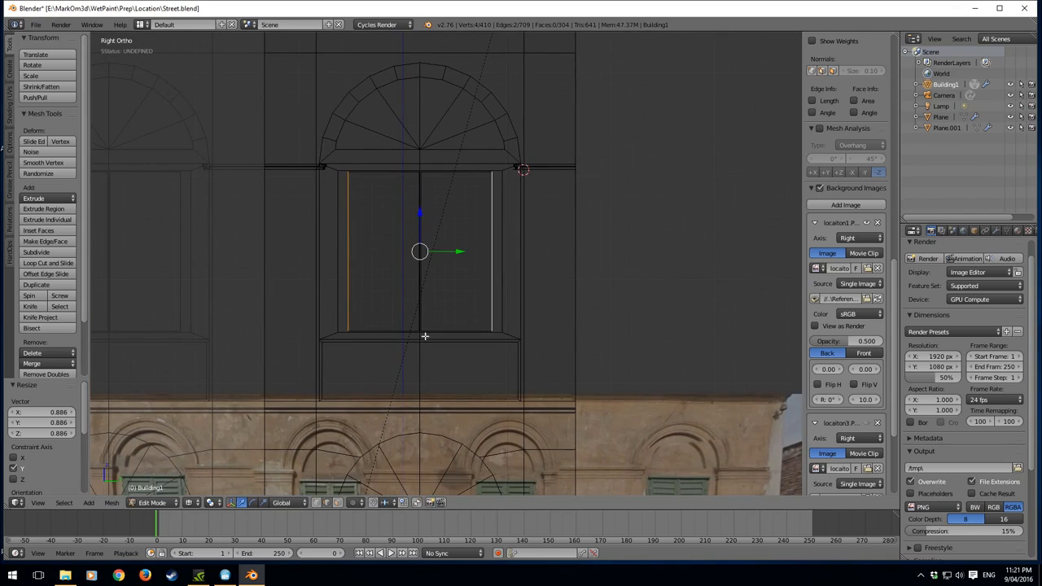
key("a")
middle_click_drag(439, 304, 442, 331, "shift")
right_click(370, 286)
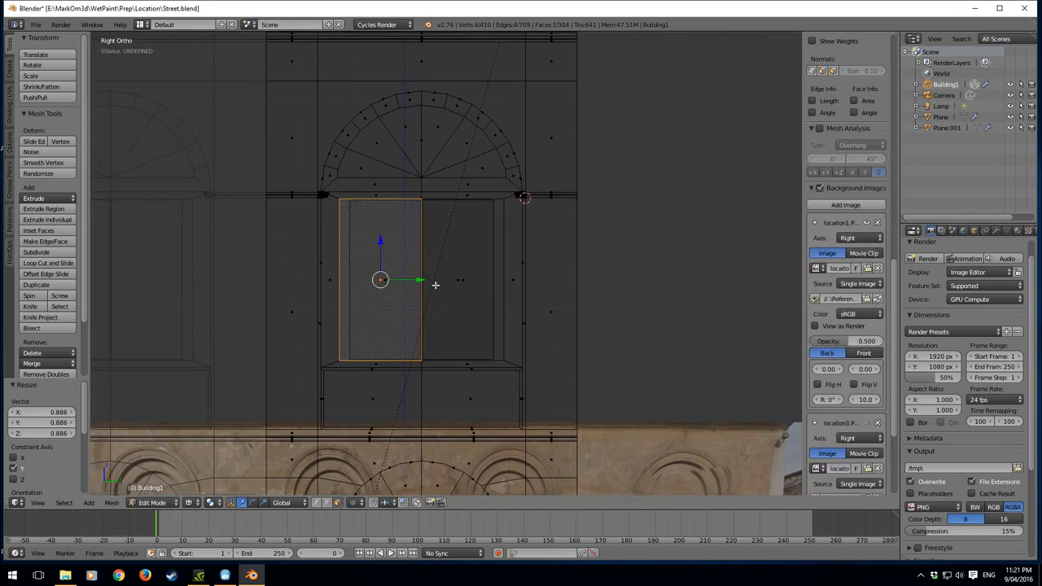
key("z")
middle_click_drag(434, 285, 412, 289)
scroll(411, 289, "up", 3)
right_click(476, 291, "shift")
middle_click_drag(476, 291, 576, 380)
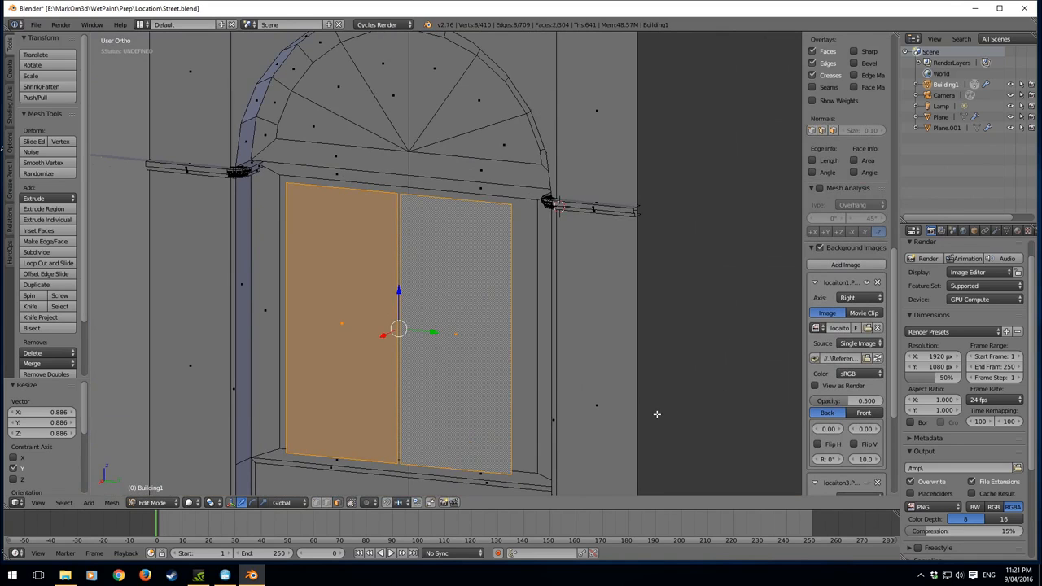
key("i")
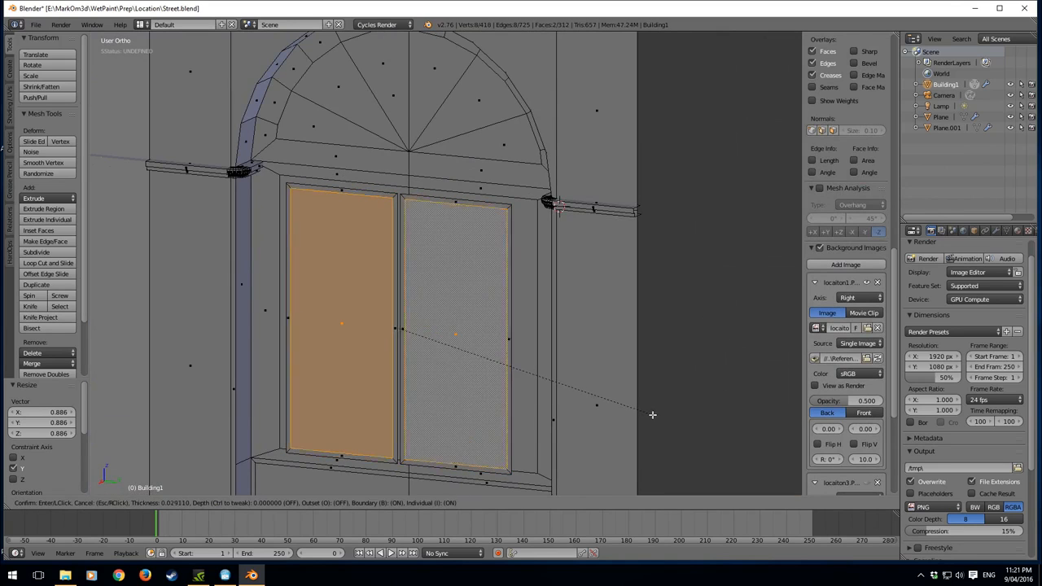
left_click(647, 414)
- Duplicate the two inner shutter faces and move the copies 0.219 along X, in front of the frames
scroll(523, 318, "up", 2)
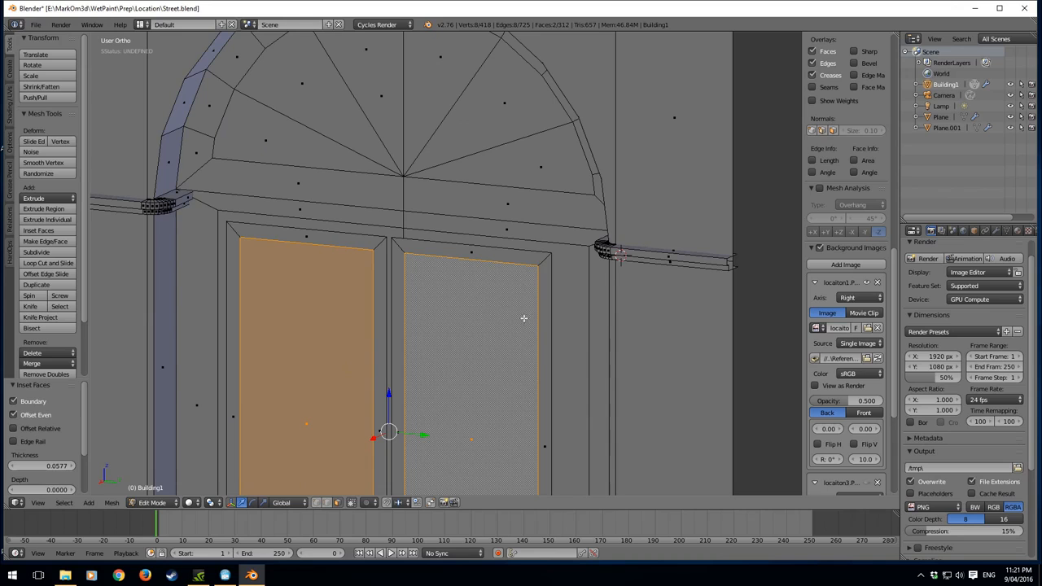
mouse_move(506, 354)
middle_mouse_down("shift")
mouse_move(500, 320)
mouse_move(508, 339)
middle_mouse_up("shift")
key("e")
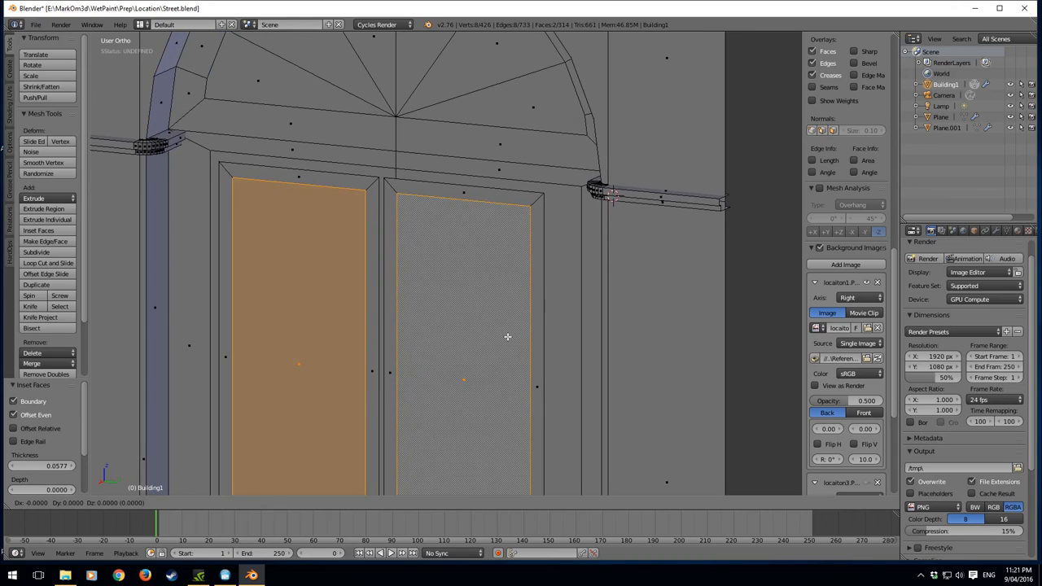
left_click(494, 351)
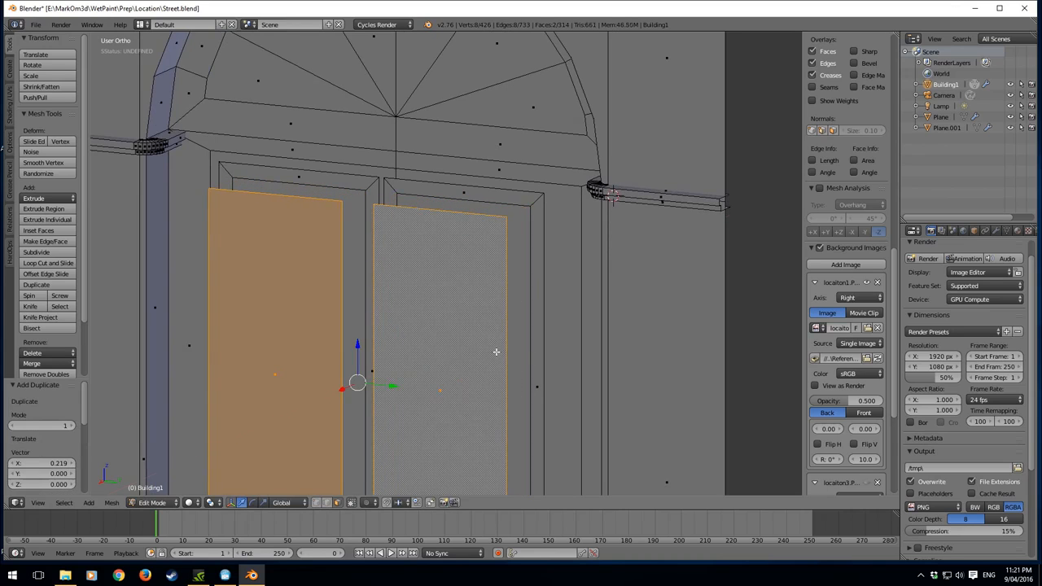
- Delete the two original inner shutter faces behind the duplicates, leaving the frames open
right_click(518, 349)
right_click(359, 347, "shift")
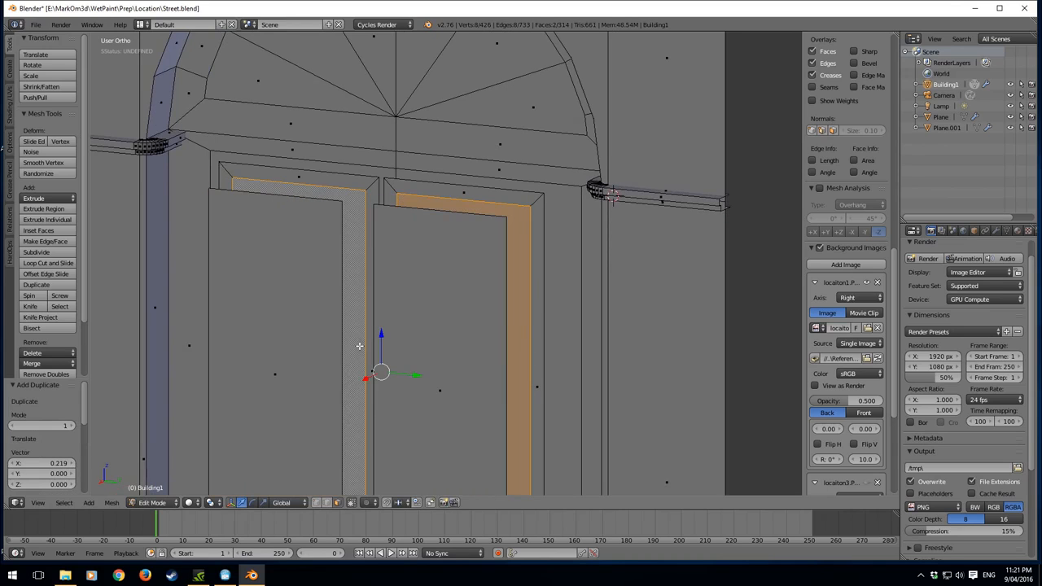
key("x")
left_click(358, 344)
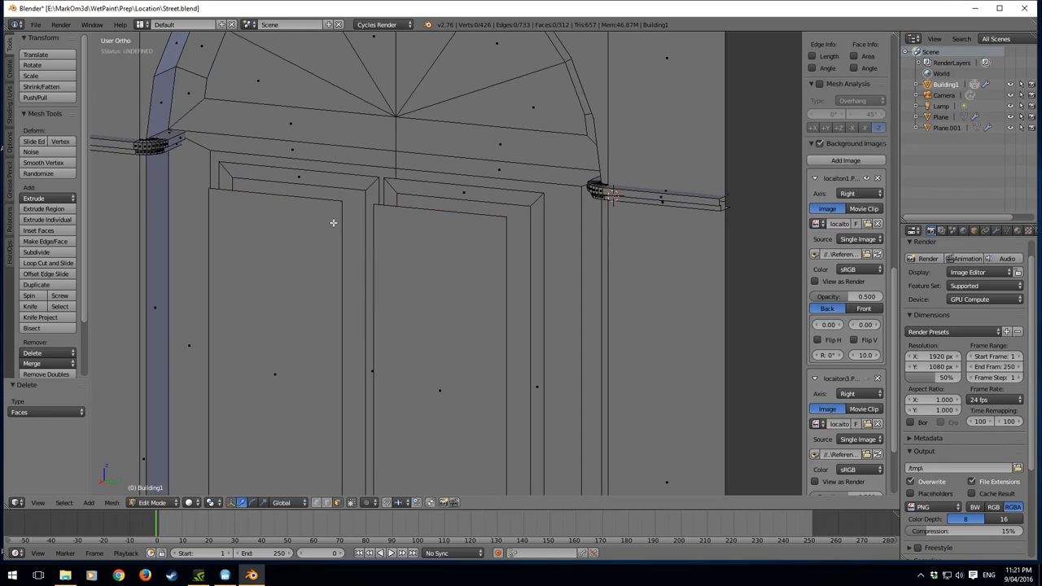
- Extrude the face loops of both shutter frames -0.029 along X to give the frames depth
right_click(339, 183)
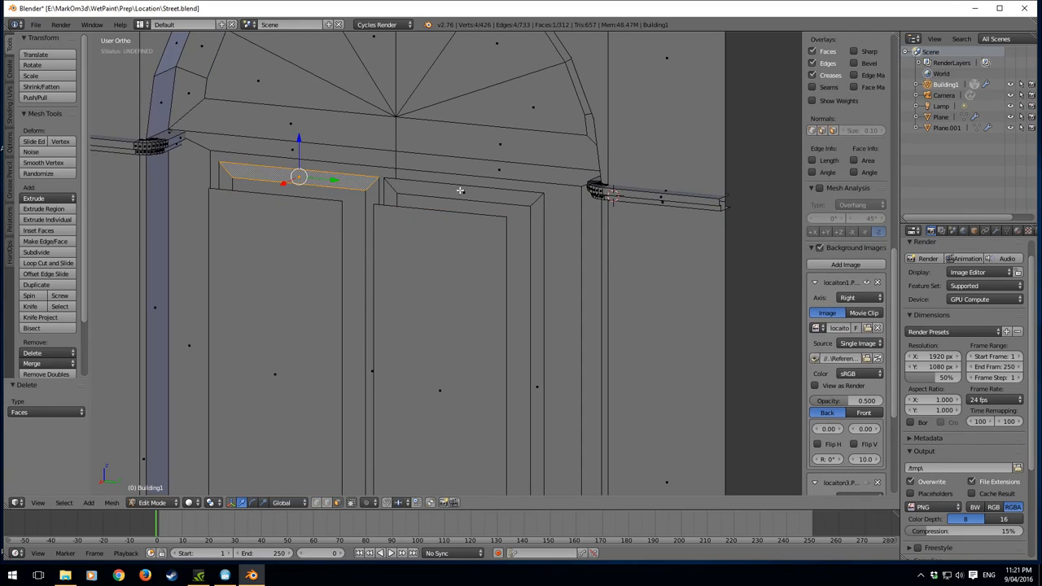
right_click(440, 387)
right_click(289, 374, "shift")
scroll(531, 342, "down", 2)
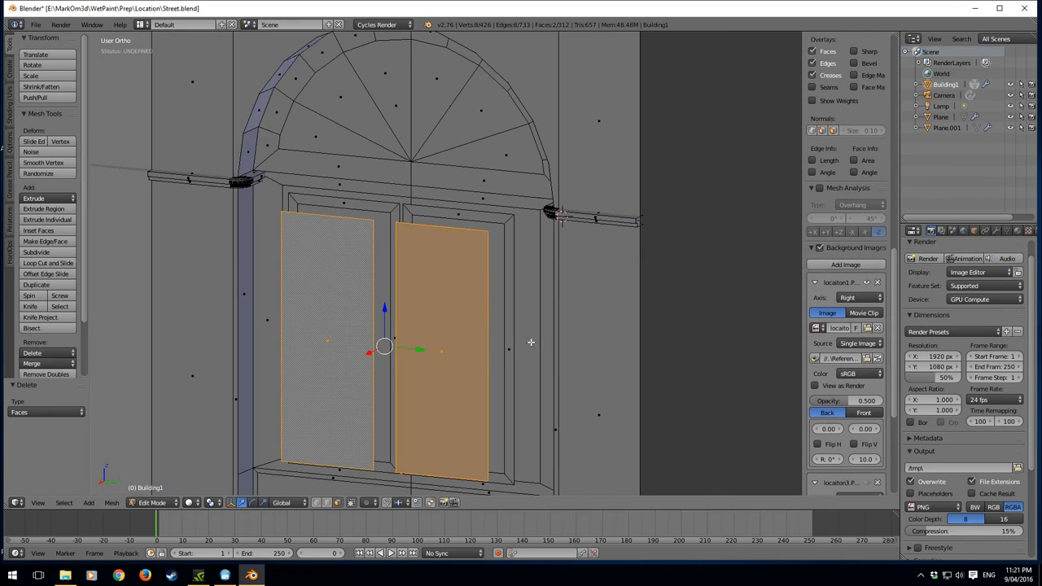
right_click(407, 212)
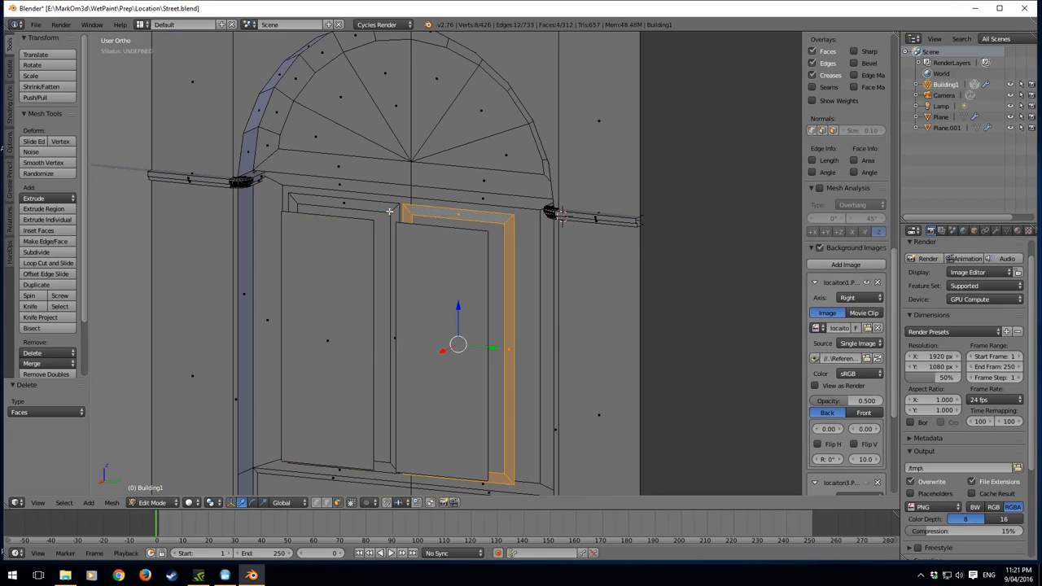
right_click(389, 210, "shift")
middle_click_drag(389, 211, 464, 237)
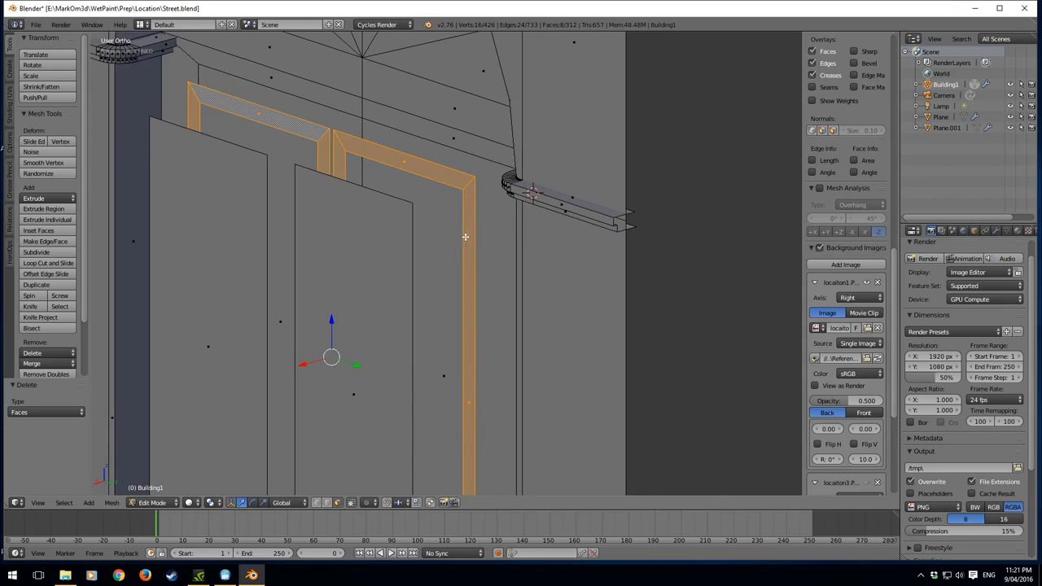
key("x")
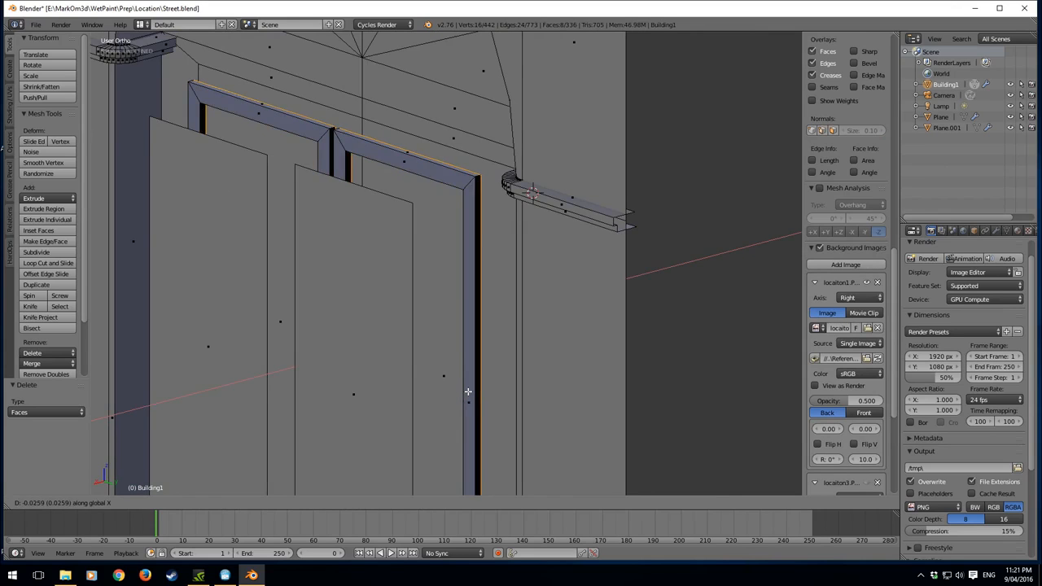
left_click(468, 391)
- Delete the selected end faces of the extruded shutter frames
key("x")
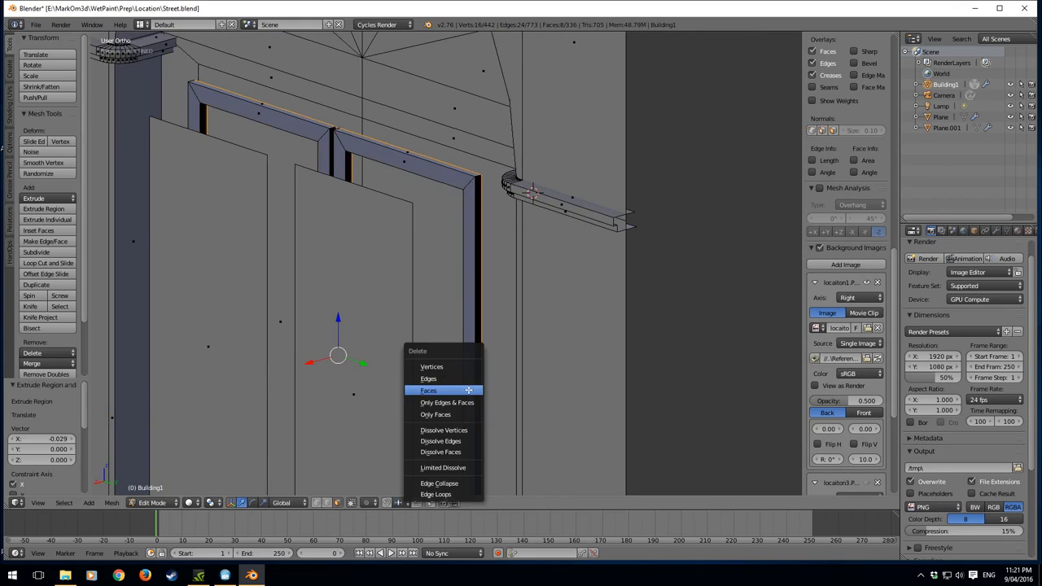
left_click(468, 389)
middle_click_drag(468, 382, 432, 356)
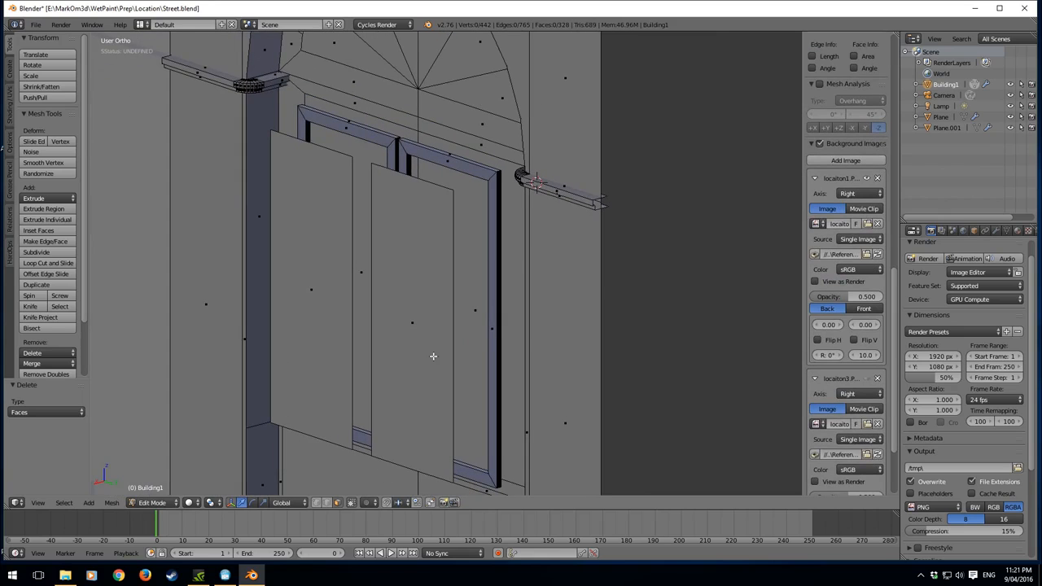
- Select all geometry linked to both shutter frames and recalculate its normals to be consistent
right_click(494, 347)
right_click(390, 150, "shift")
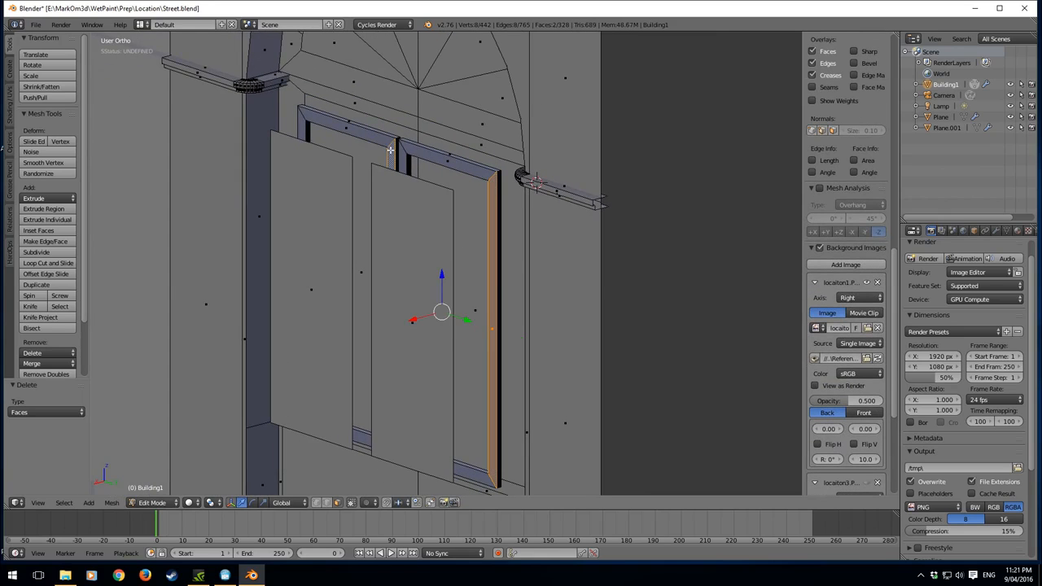
key("ctrl+l")
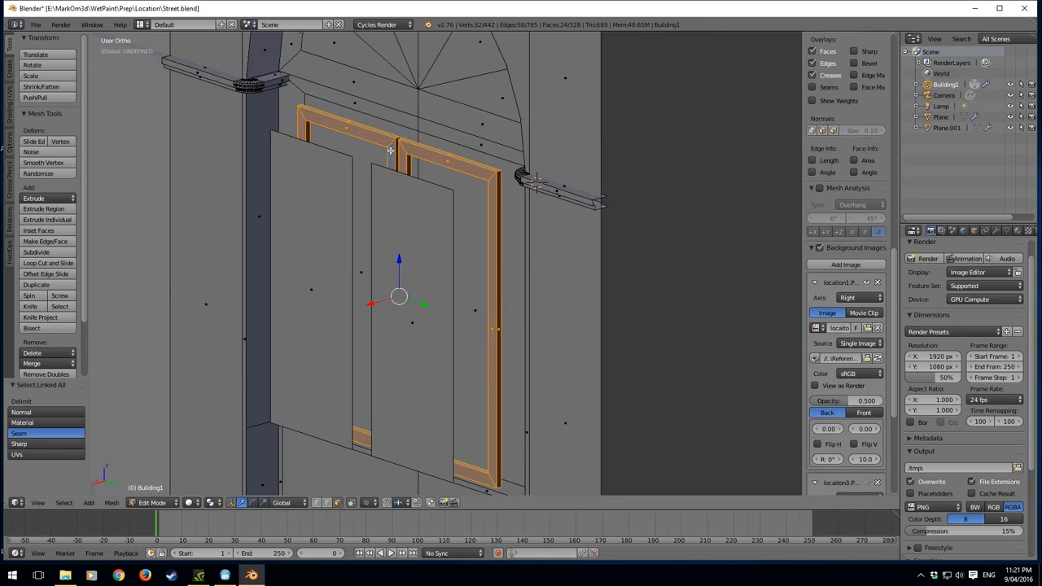
key("n")
key("z")
key("z")
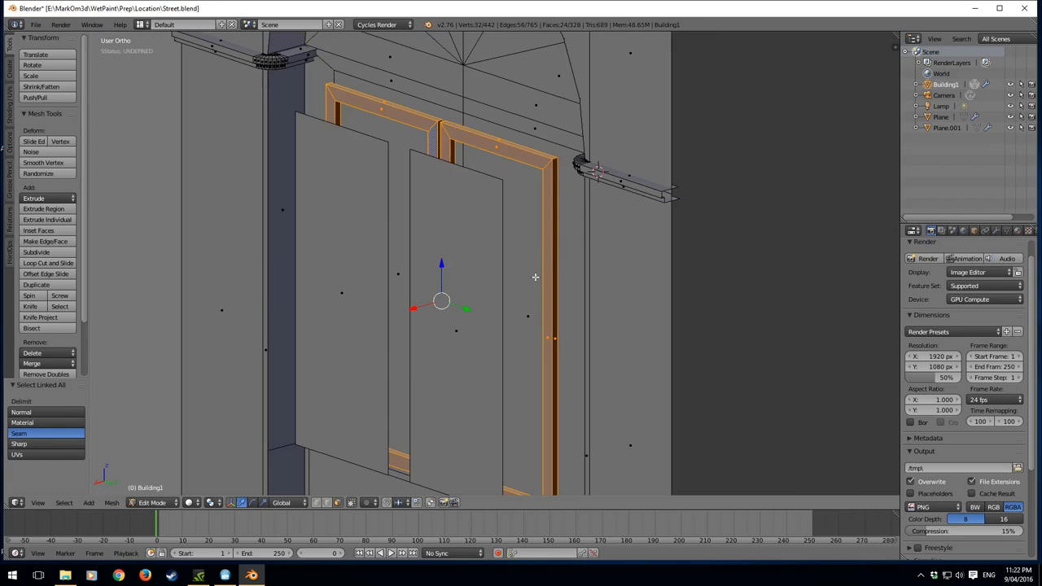
key("ctrl+n")
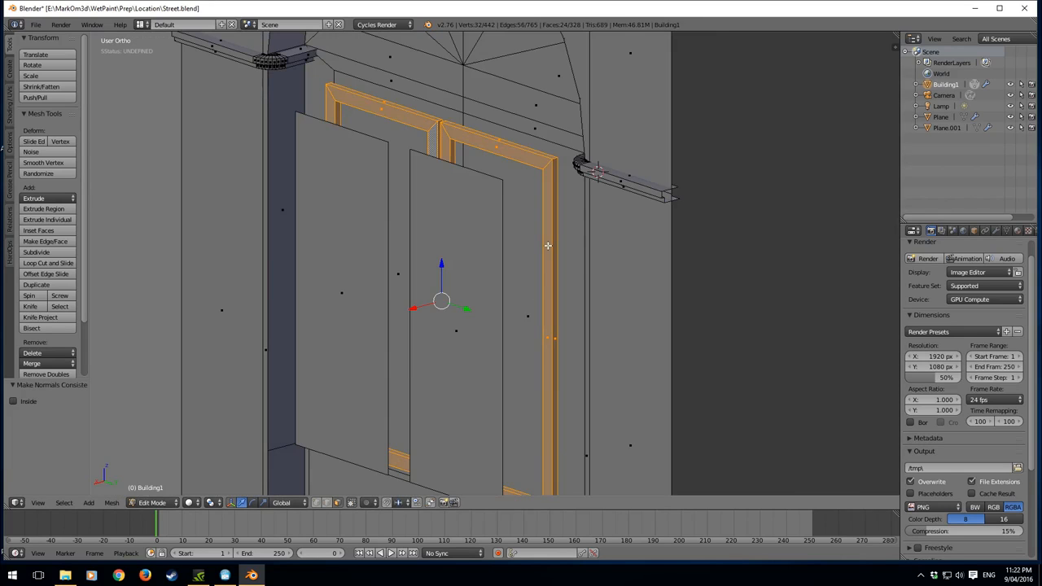
- Try Shrink/Fatten on the two detached panel faces in front of the frames
right_click(481, 292)
right_click(343, 316, "shift")
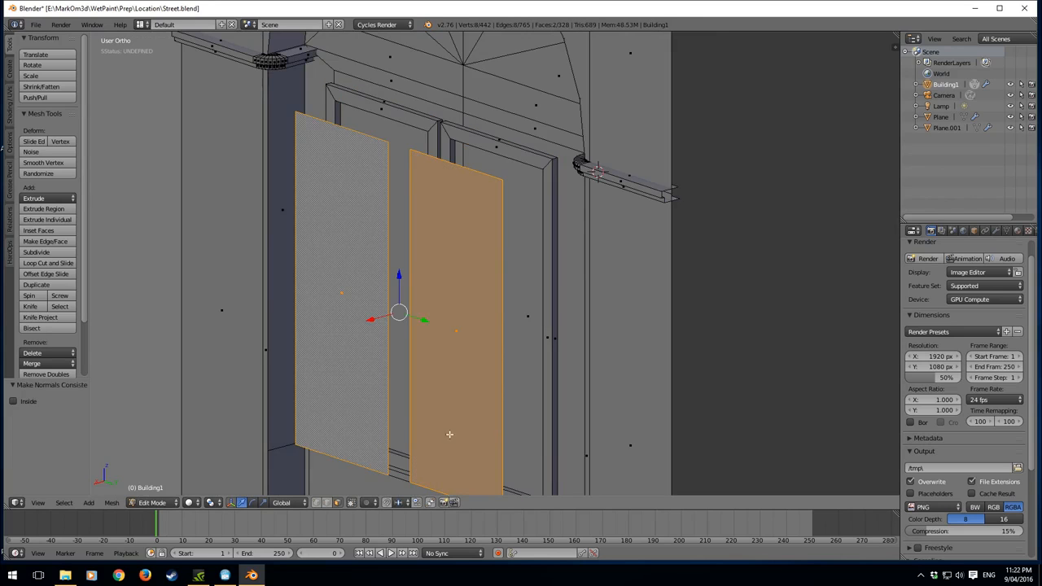
key("alt+s")
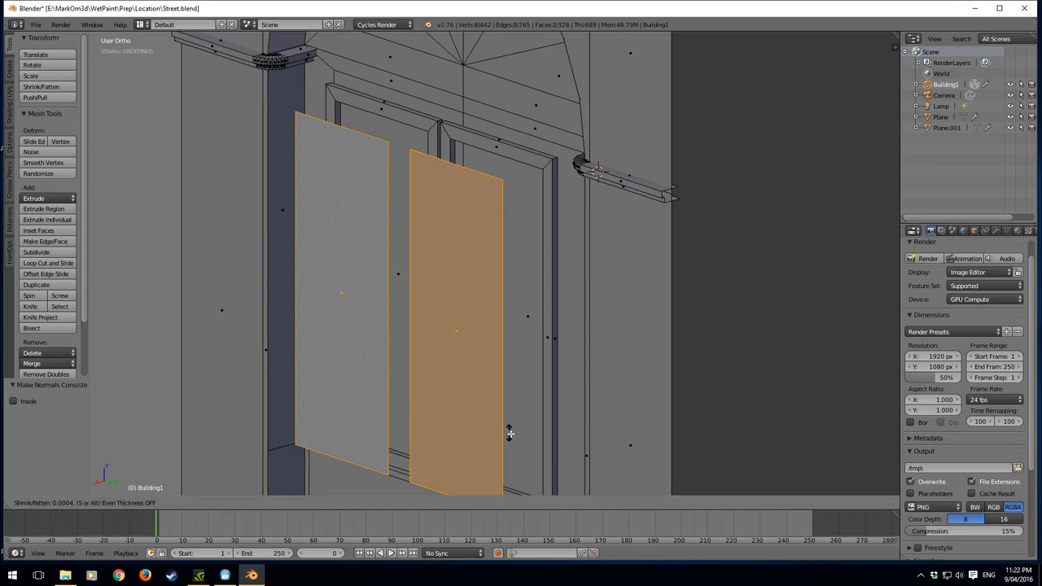
left_click(803, 489)
scroll(642, 235, "down", 7)
middle_click_drag(536, 260, 582, 254)
scroll(582, 254, "up", 6)
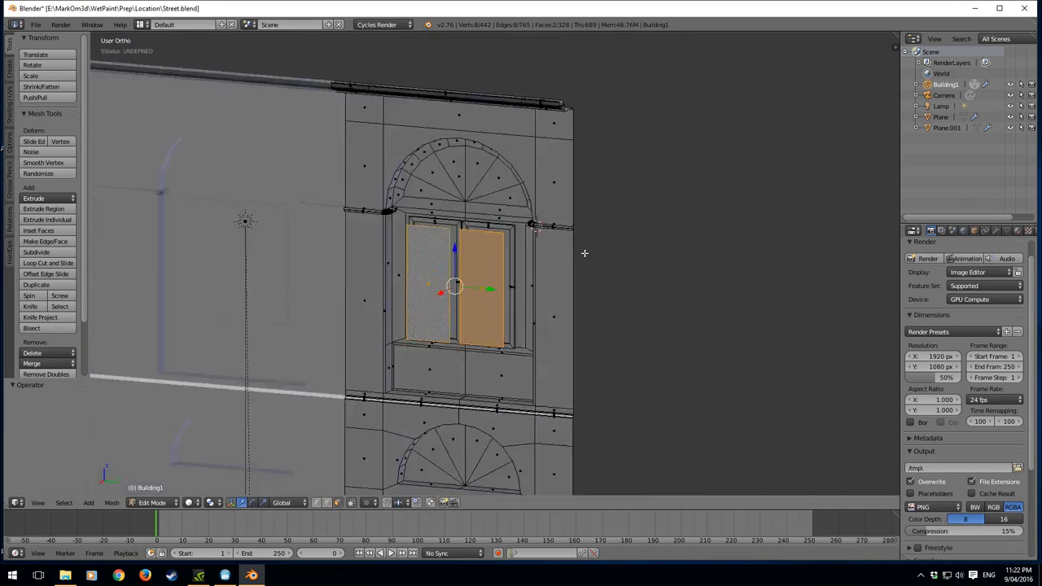
- Scale the right-hand detached panel face uniformly by 1.01
right_click(484, 324)
middle_click_drag(563, 327, 598, 319)
key("s")
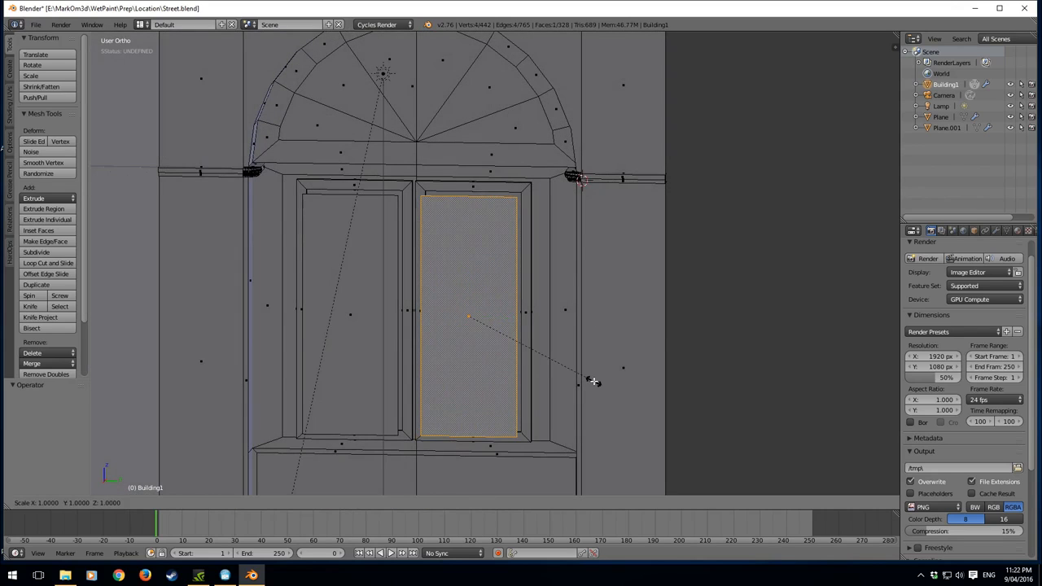
type("1.1")
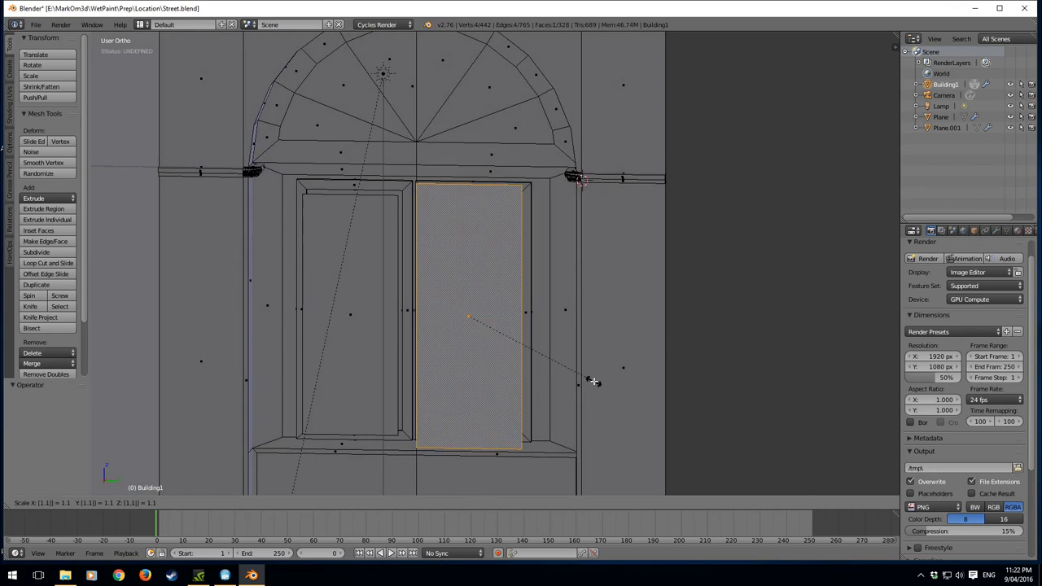
key("BackSpace")
key("BackSpace")
key("BackSpace")
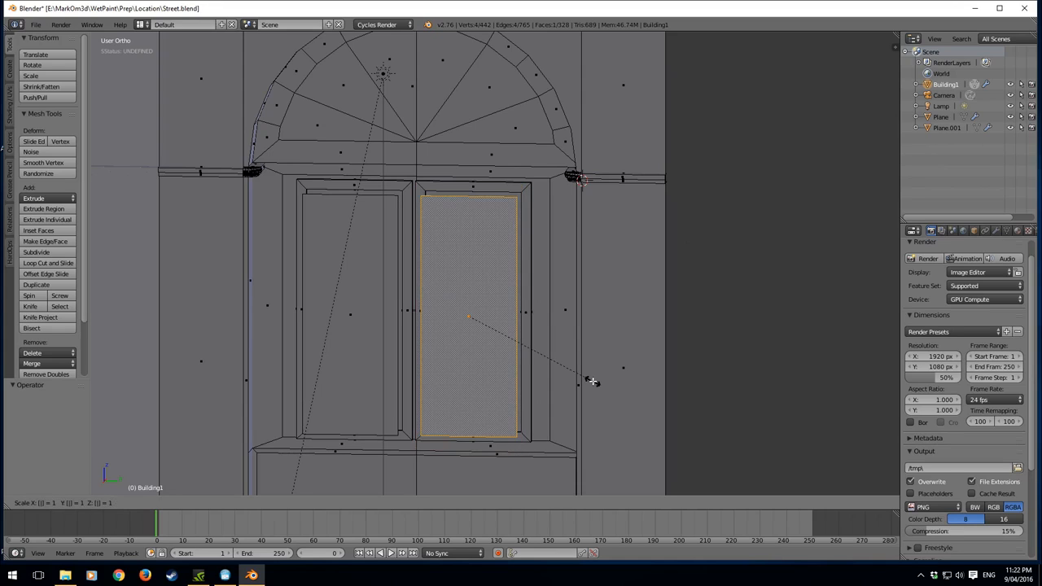
type("1.01")
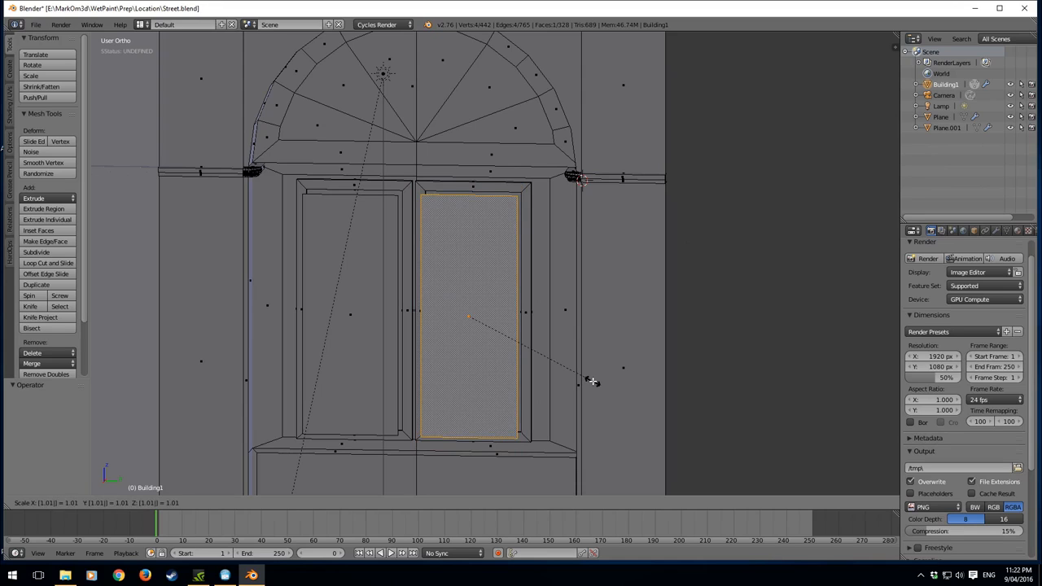
key("Return")
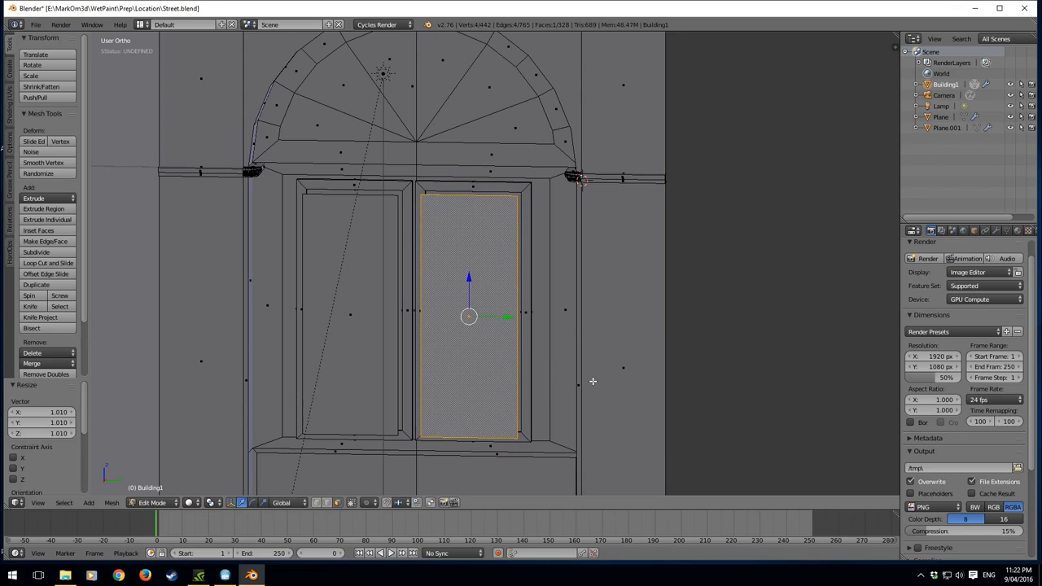
- Examine the slatted green shutters in the reference photo and compare them with the modelled window panels
right_click(350, 310)
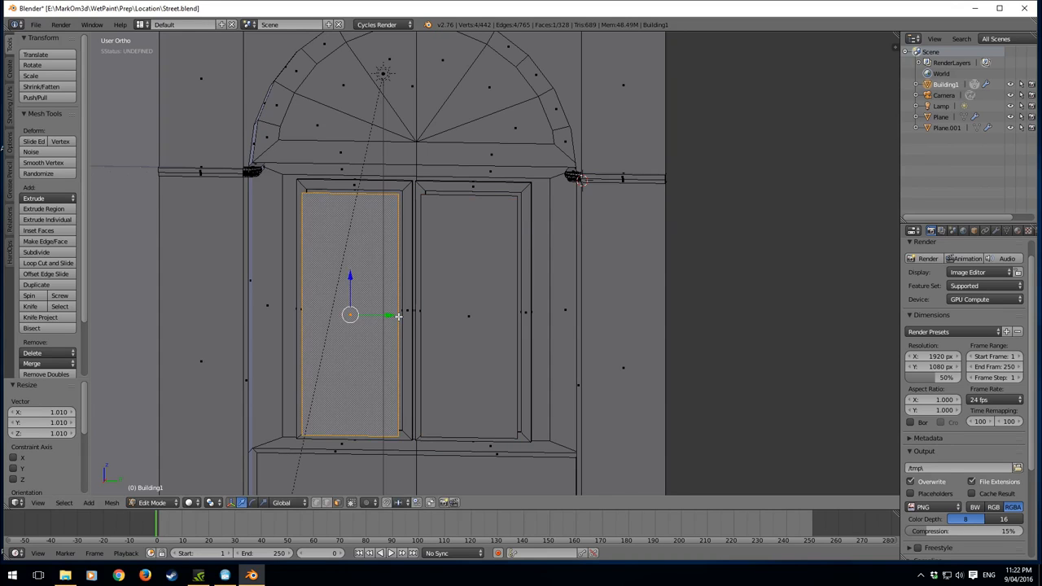
key("KP_3")
key("z")
scroll(398, 317, "down", 7)
middle_click_drag(586, 429, 548, 283, "shift")
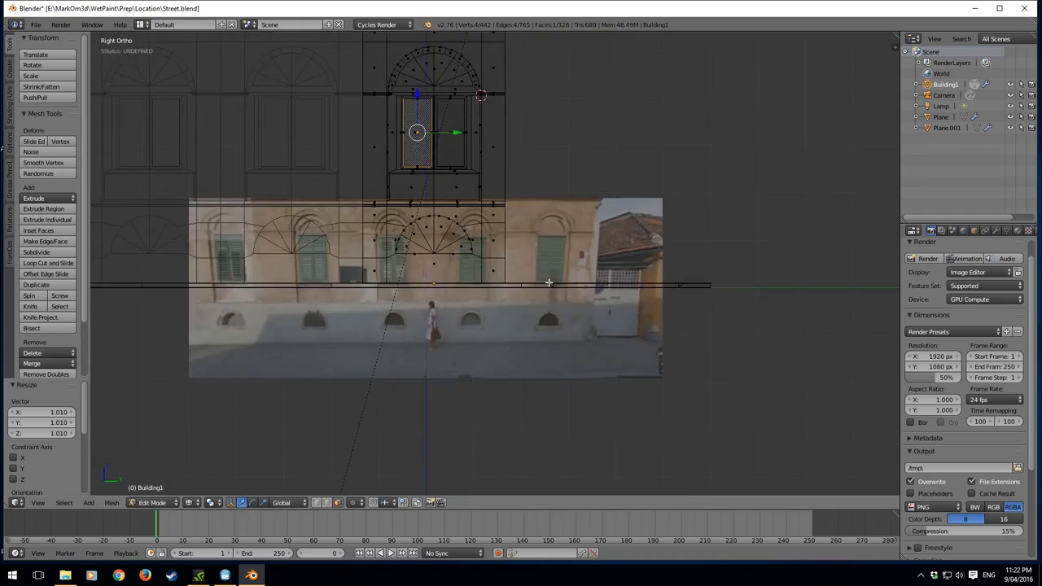
scroll(549, 283, "up", 9)
middle_click_drag(456, 372, 604, 365, "shift")
scroll(537, 379, "up", 2)
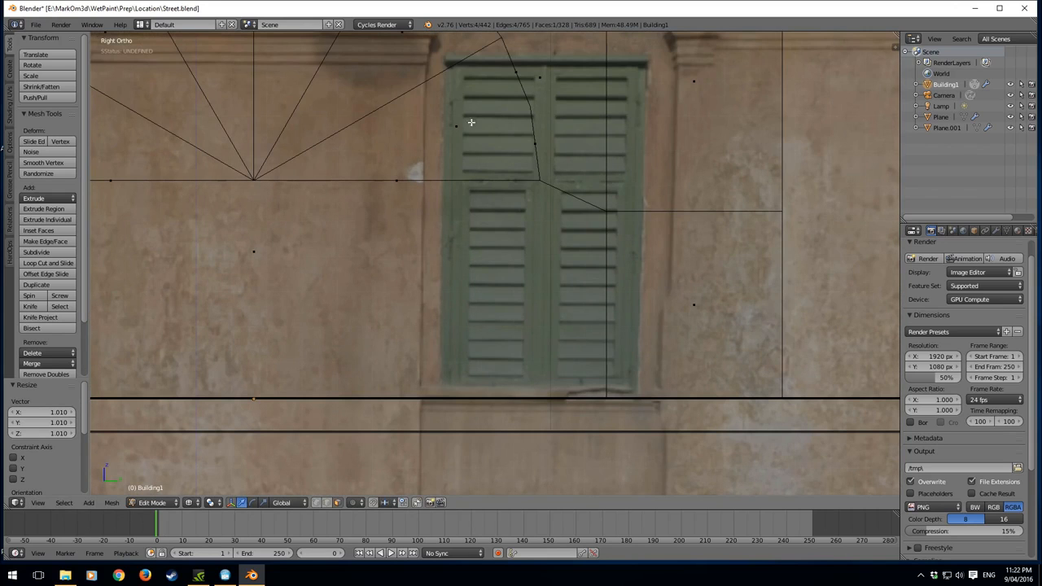
scroll(400, 134, "down", 5)
middle_click_drag(444, 84, 434, 296, "shift")
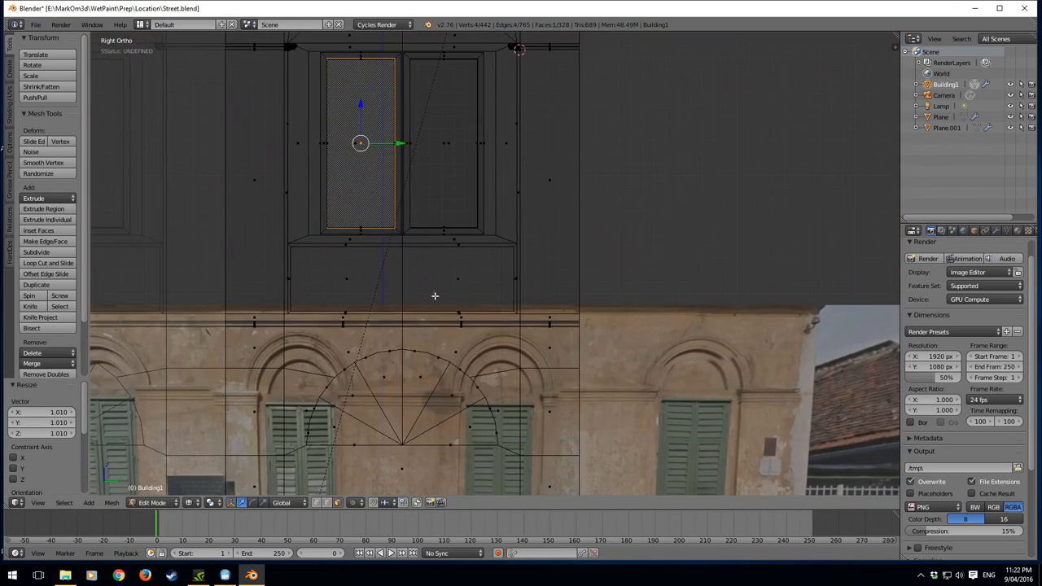
middle_click_drag(397, 181, 384, 328, "shift")
scroll(428, 305, "up", 4)
middle_click_drag(397, 233, 476, 288, "shift")
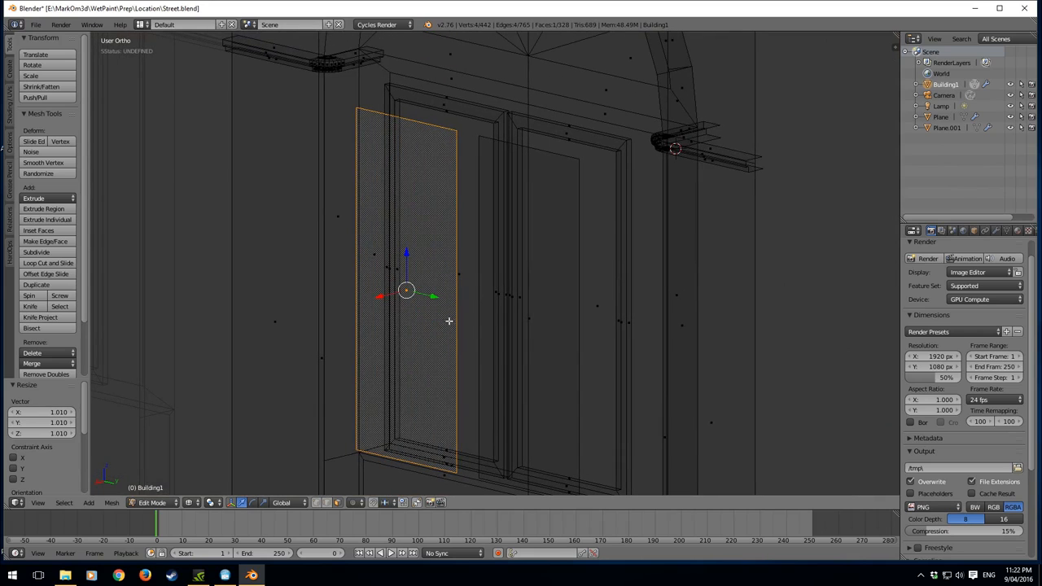
- Delete the vertices of the entire right-hand shutter, including its frame and detached panel
key("KP_3")
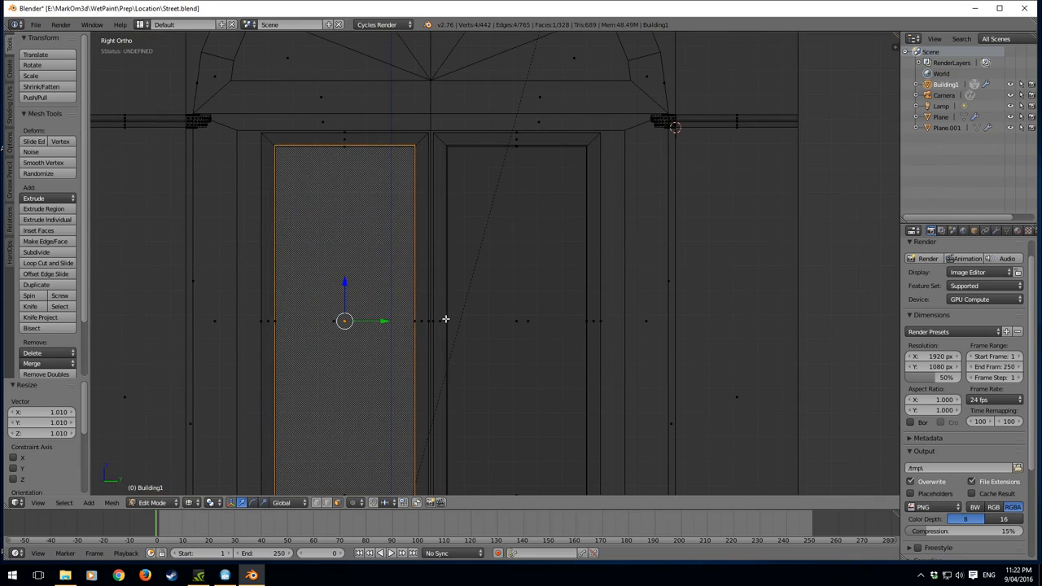
middle_click_drag(550, 321, 523, 341)
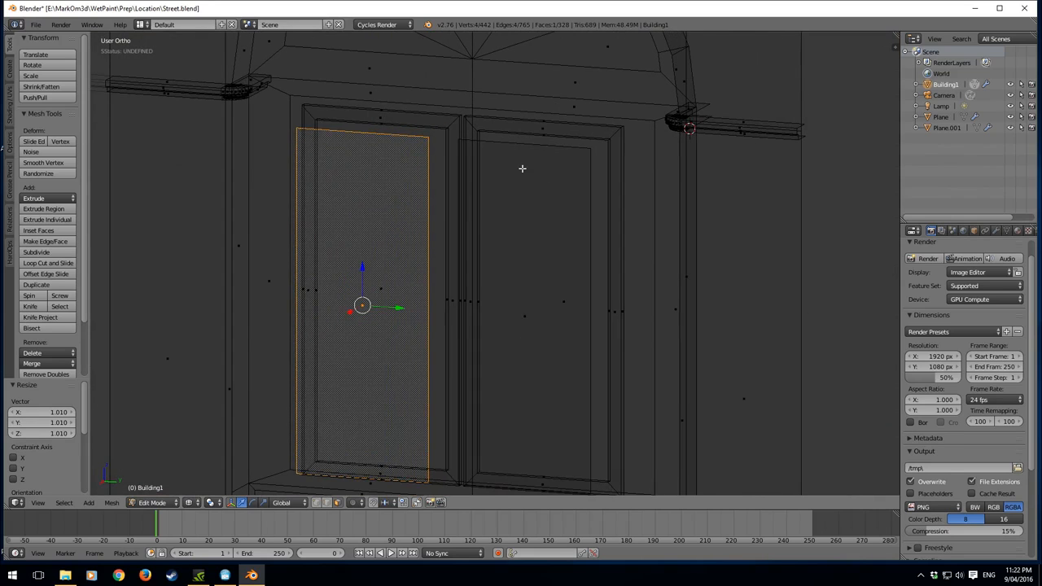
right_click(514, 312)
right_click(541, 122, "shift")
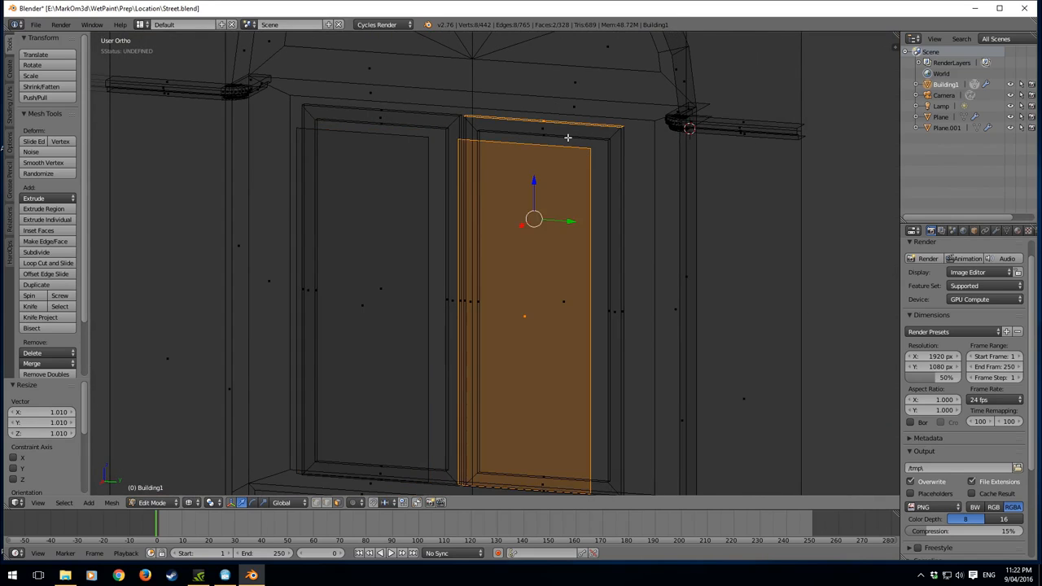
key("ctrl+l")
key("x")
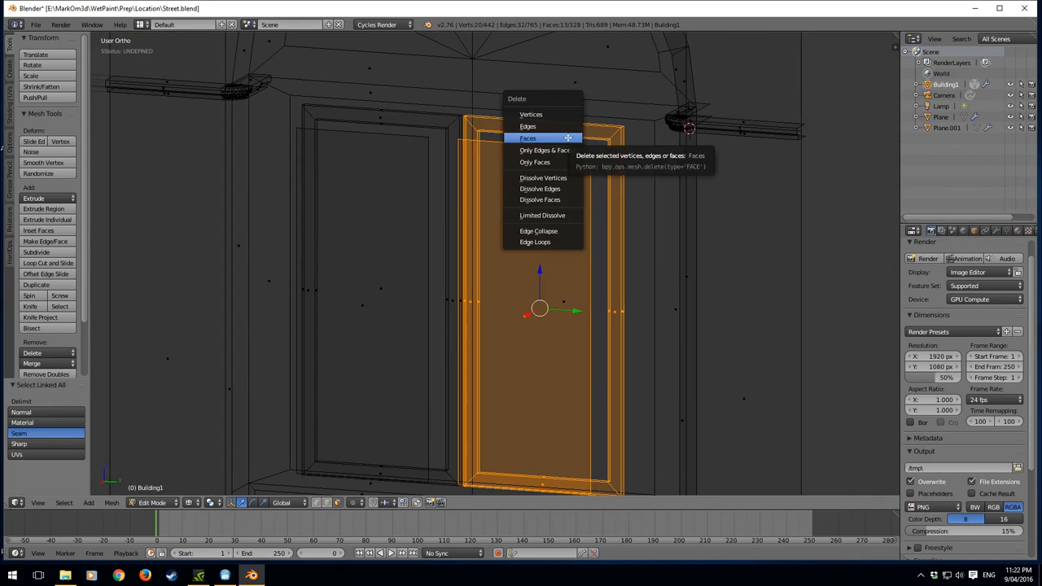
left_click(553, 114)
- Try extruding the remaining shutter panel 0.050 along its normal toward the frame, and undo the extrusion
right_click(399, 332)
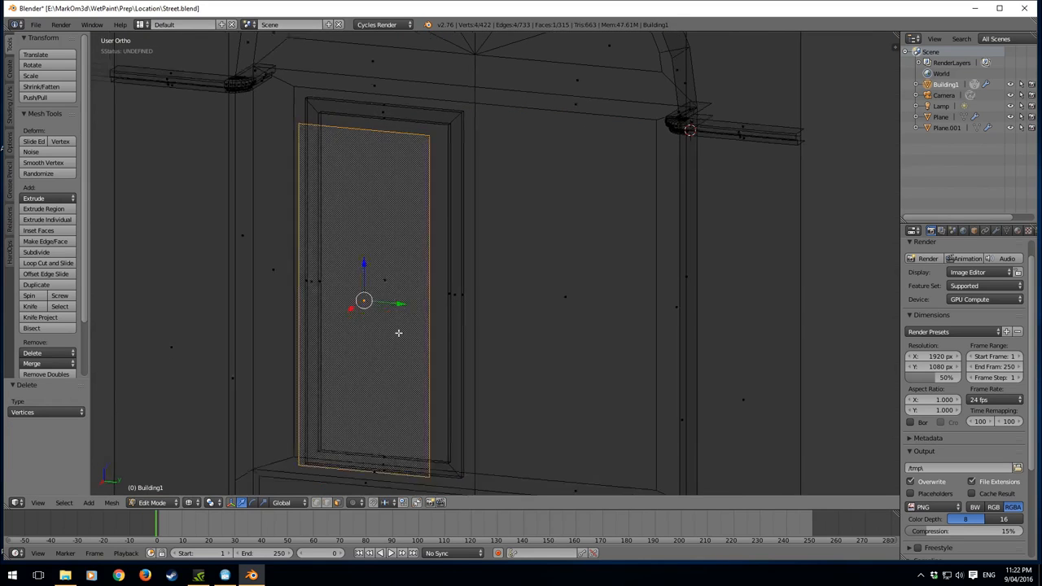
scroll(400, 332, "up", 2)
middle_click_drag(399, 332, 491, 287)
scroll(491, 288, "down", 2)
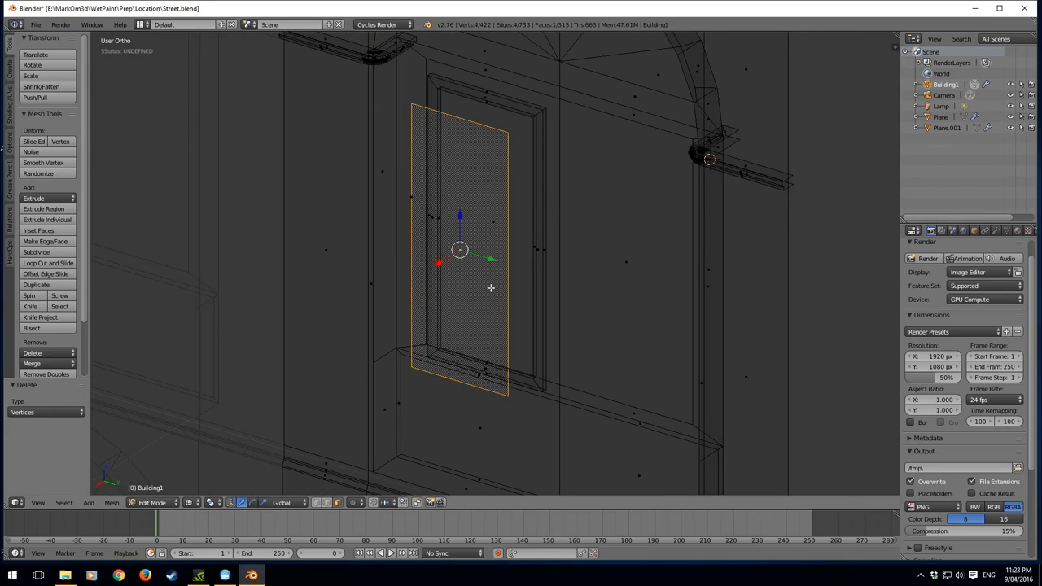
key("e")
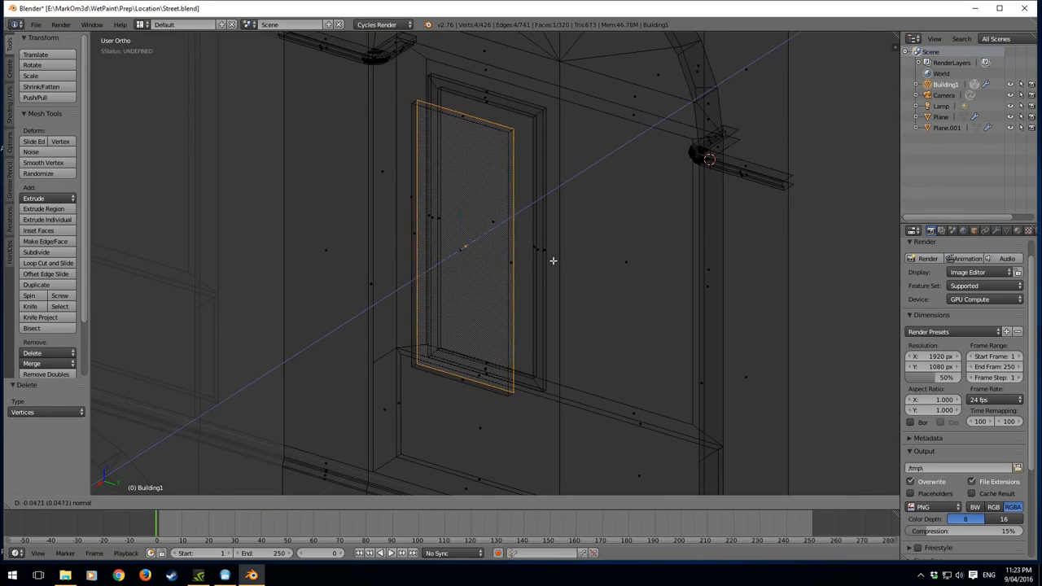
left_click(553, 261)
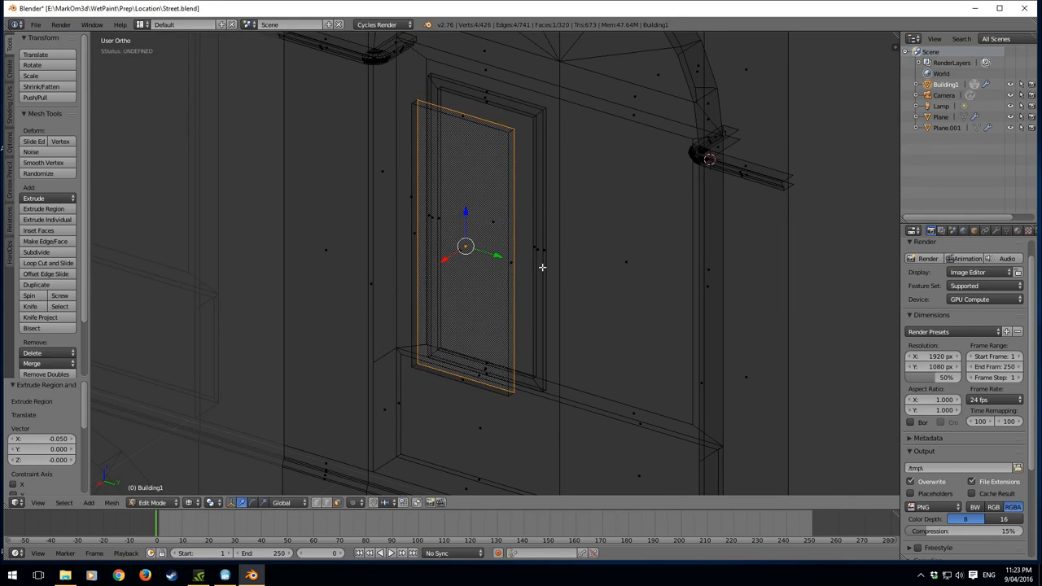
key("ctrl+z")
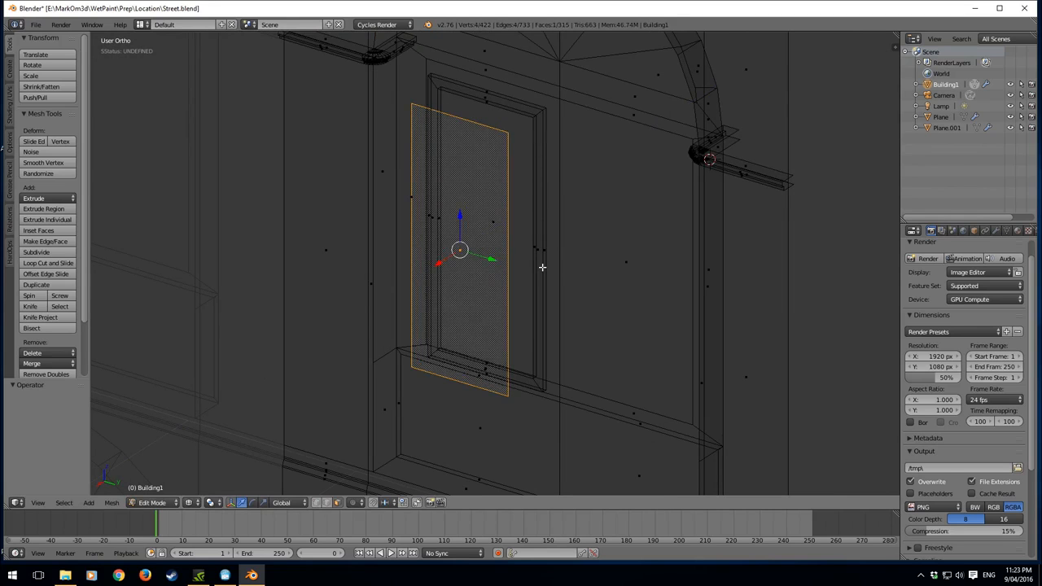
- Add a single vertical loop cut through the middle of the detached shutter panel
key("a")
right_click(469, 253)
middle_click_drag(472, 255, 399, 427)
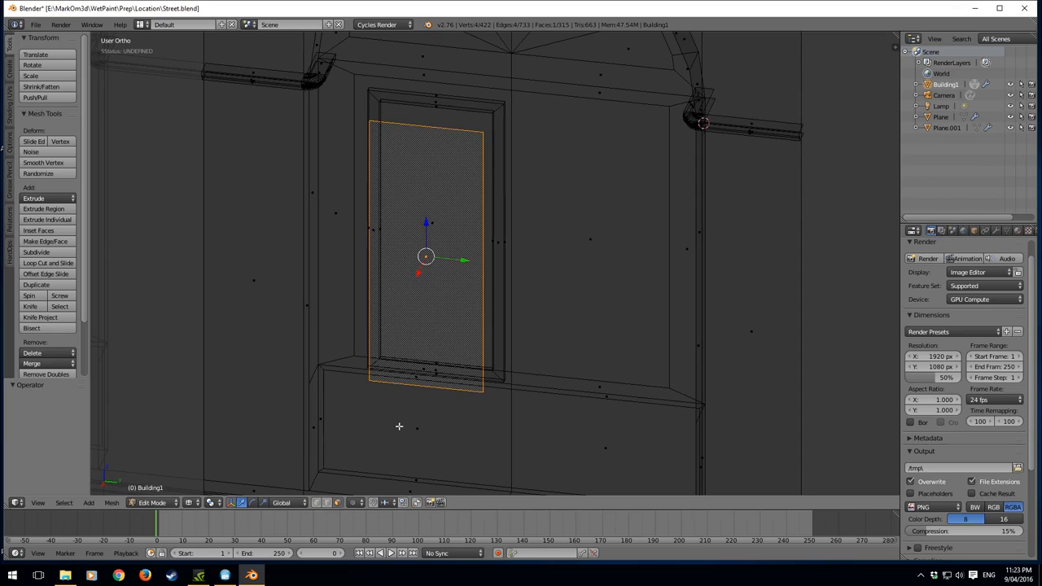
key("KP_3")
key("z")
scroll(488, 464, "down", 6)
mouse_move(562, 351)
middle_mouse_down("shift")
mouse_move(516, 211)
mouse_move(560, 338)
middle_mouse_up("shift")
scroll(469, 311, "up", 7)
middle_click_drag(467, 309, 478, 209, "shift")
key("ctrl+r")
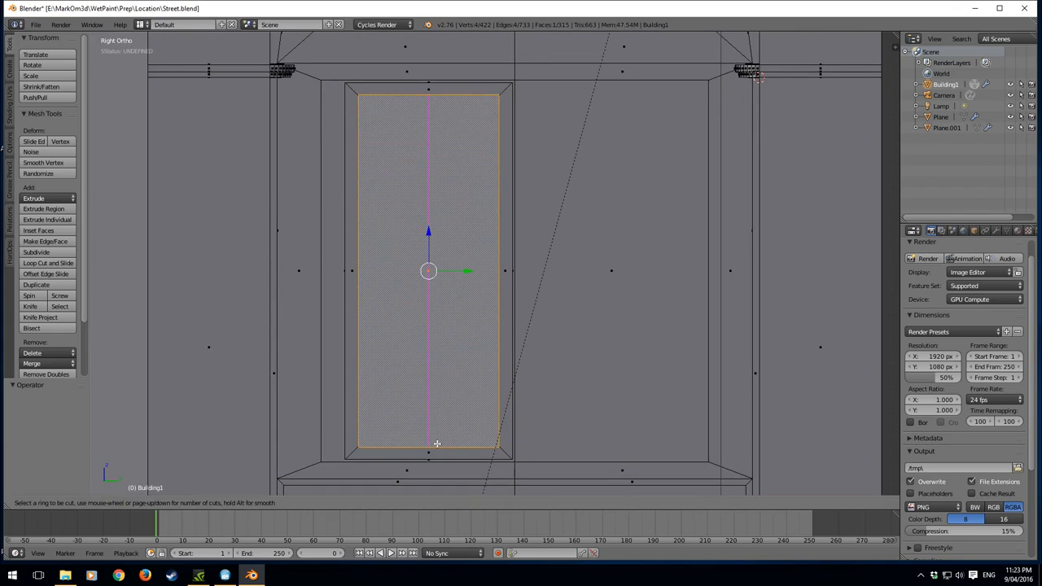
left_click(436, 444)
right_click(419, 409)
mouse_move(418, 409)
middle_mouse_down()
mouse_move(465, 402)
mouse_move(432, 404)
middle_mouse_up()
- Try to bevel the panel's centre edge, first by 0.01 and then by a smaller offset, and try deleting the resulting face
key("ctrl+b")
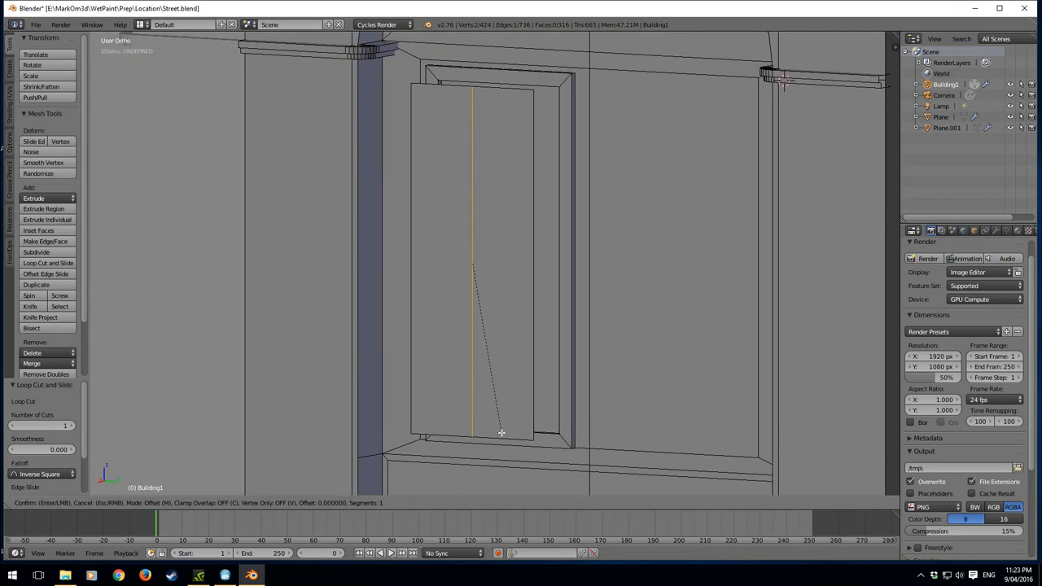
type(".01")
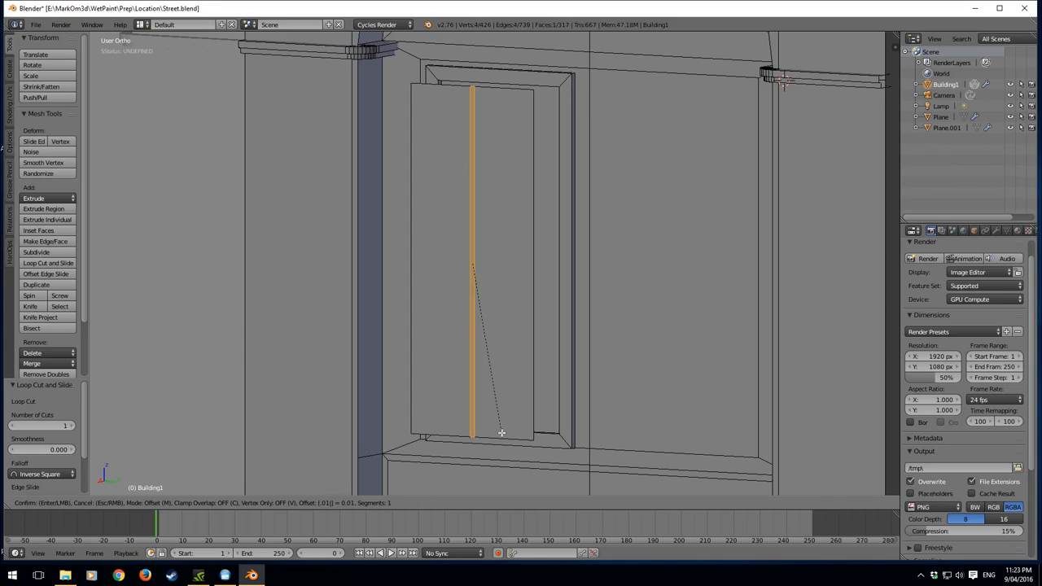
key("BackSpace")
key("BackSpace")
type(".002")
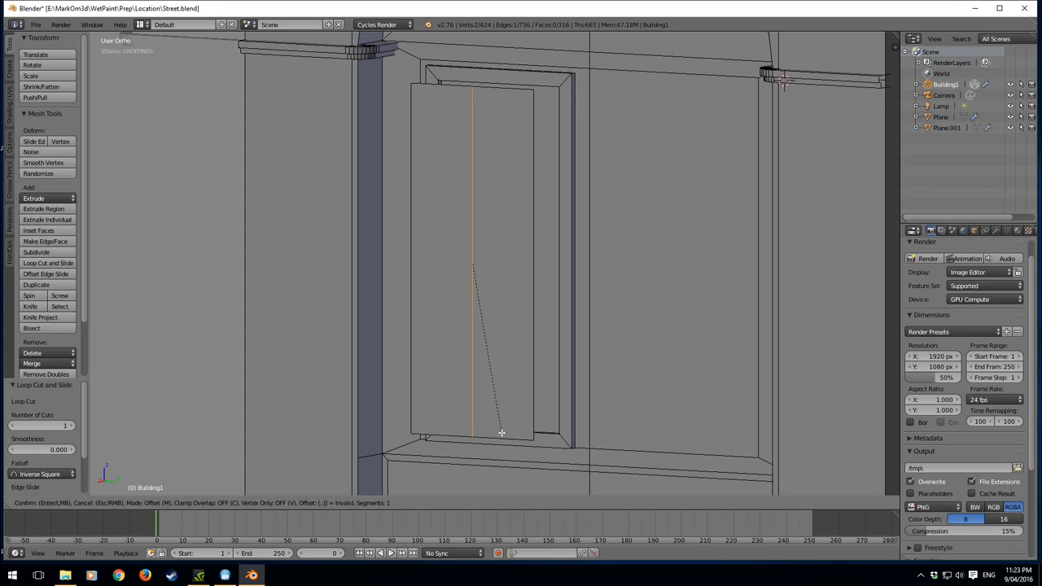
key("Return")
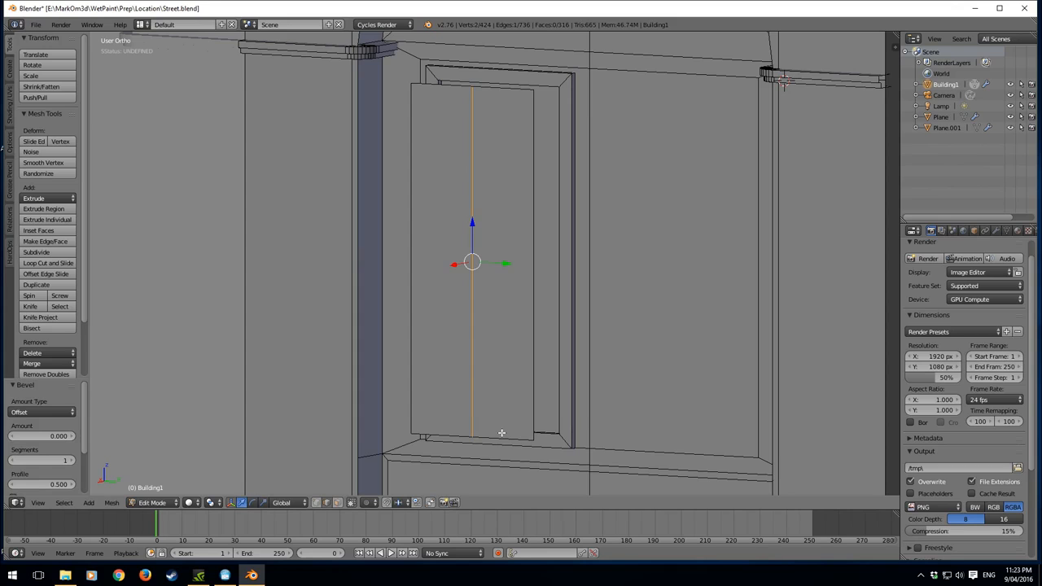
key("x")
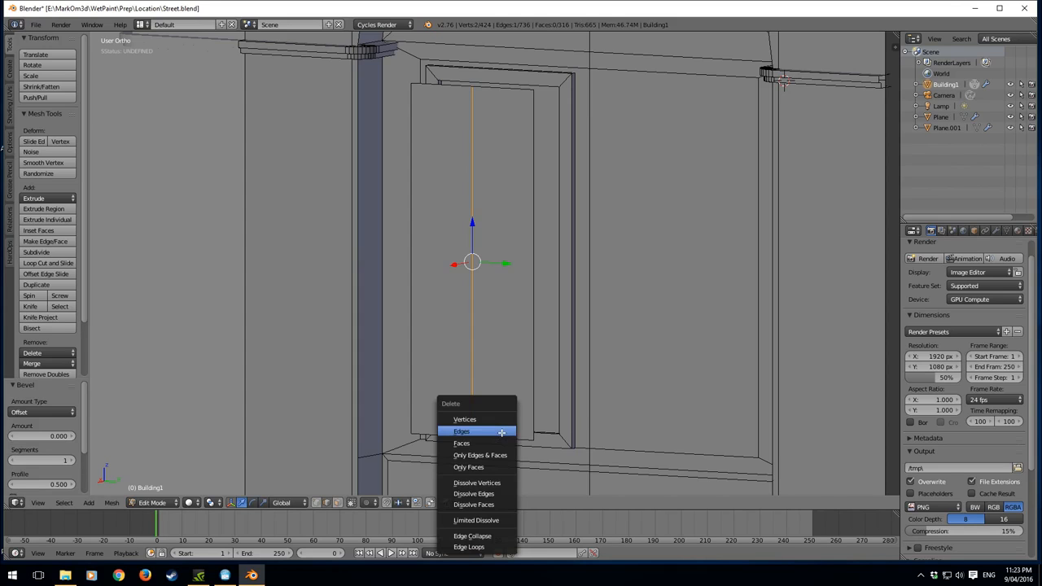
left_click(500, 442)
scroll(525, 355, "up", 4)
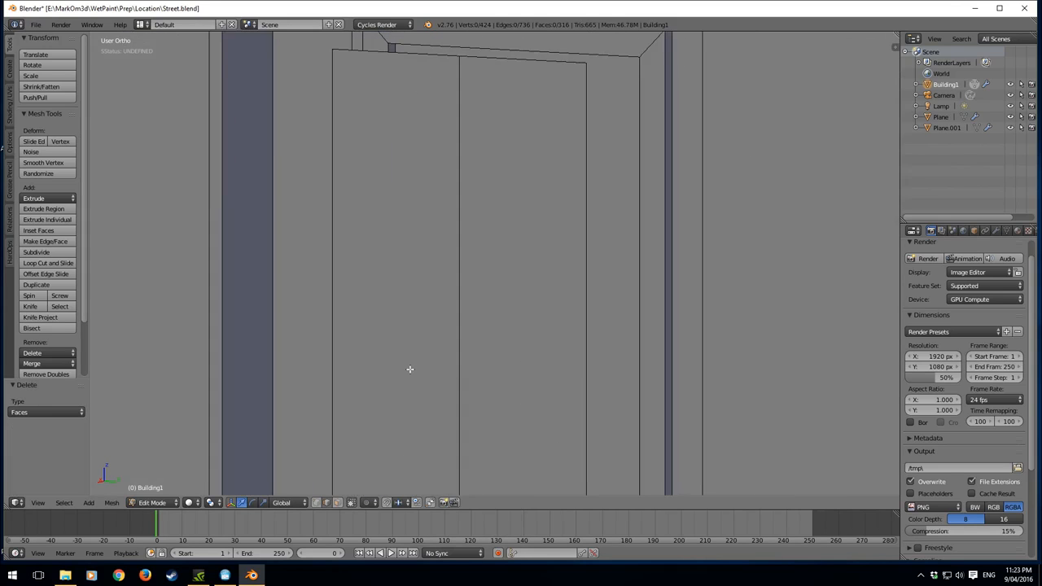
scroll(409, 369, "down", 3)
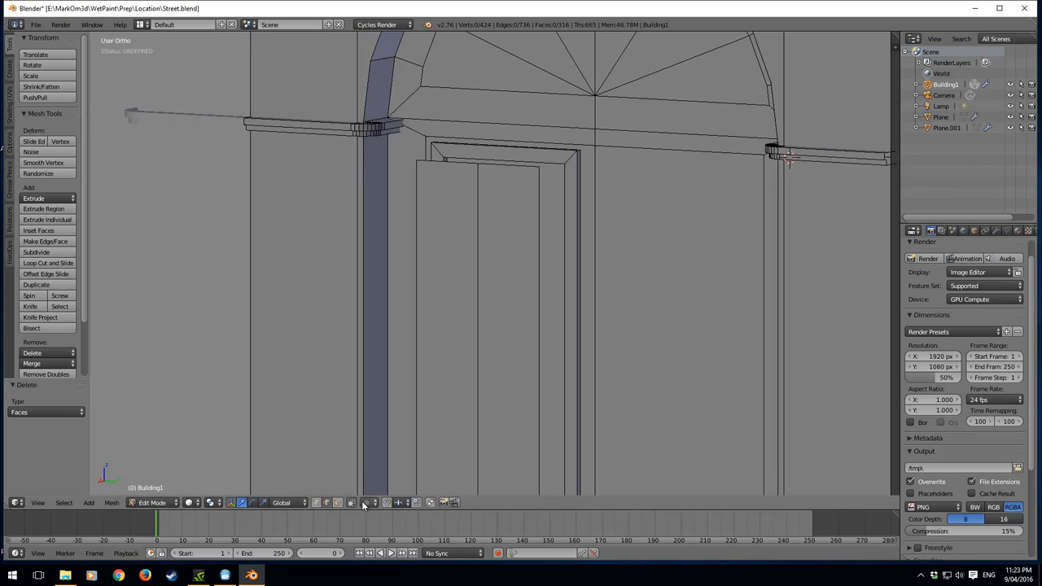
- Select each half of the split panel as a face, try extending the selection to linked geometry, and undo it
left_click(363, 505)
right_click(453, 382)
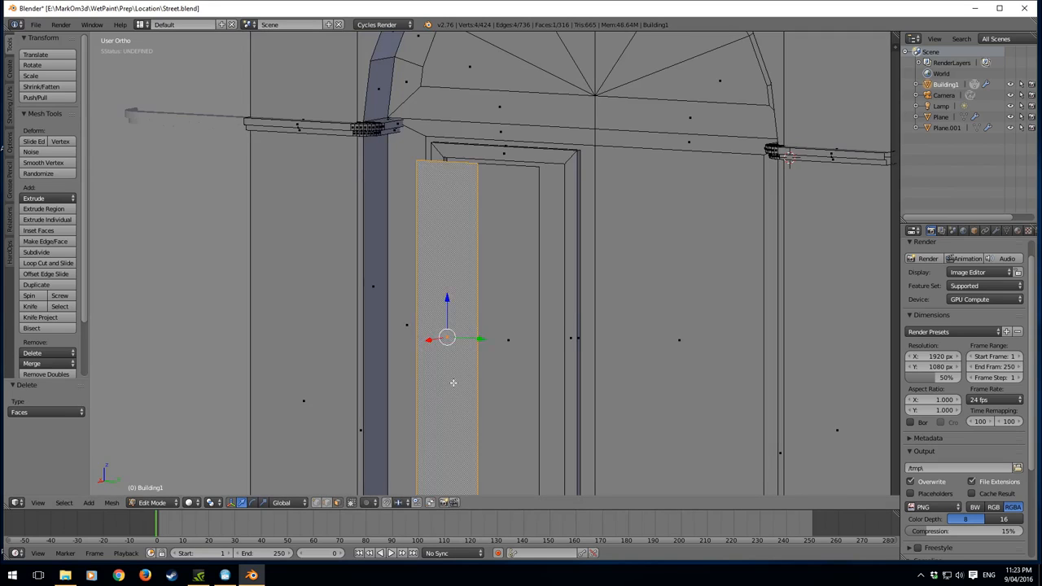
right_click(490, 359)
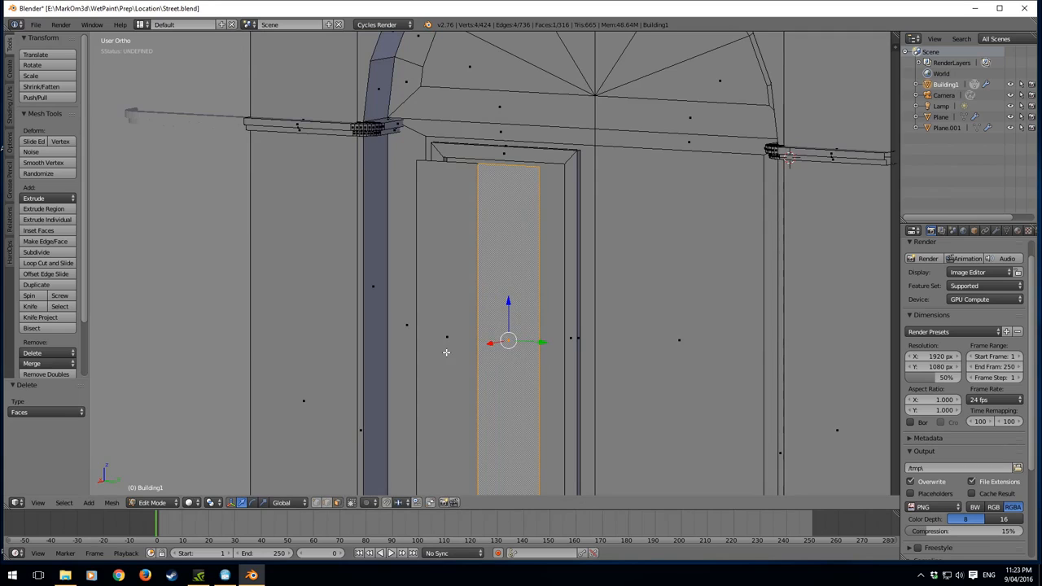
key("ctrl+l")
key("ctrl+z")
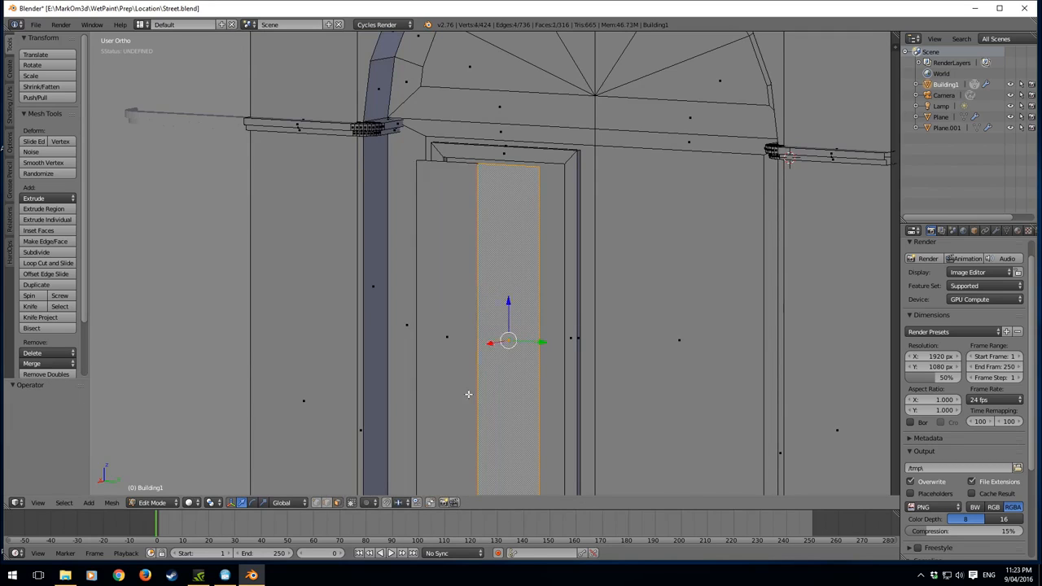
- Bevel the panel's centre edge by 0.002 and delete the narrow face it creates, splitting the panel into two leaves
middle_click_drag(467, 394, 469, 343, "shift")
left_click(327, 503)
right_click(486, 361)
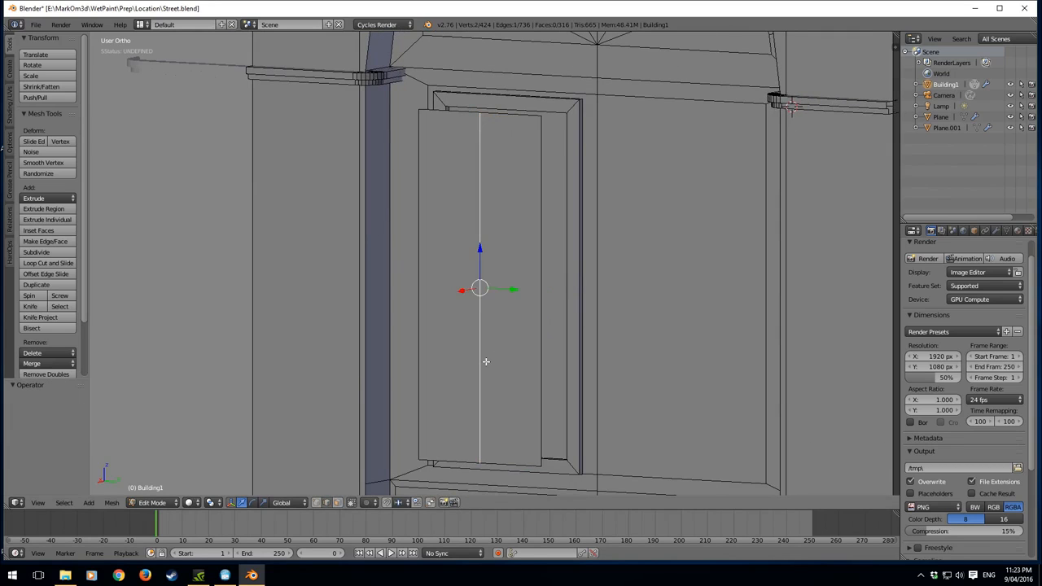
key("ctrl+b")
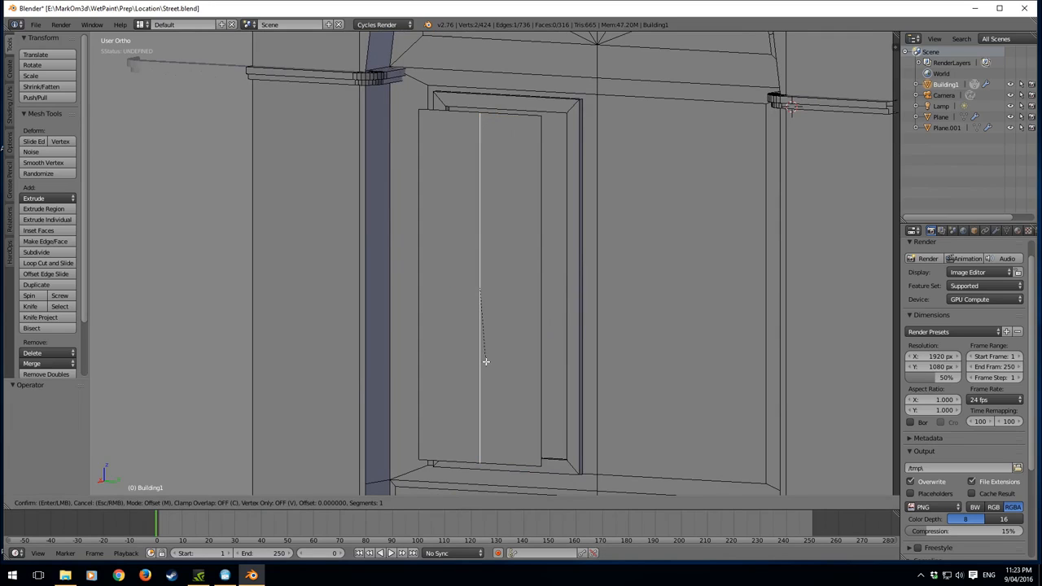
type(".02")
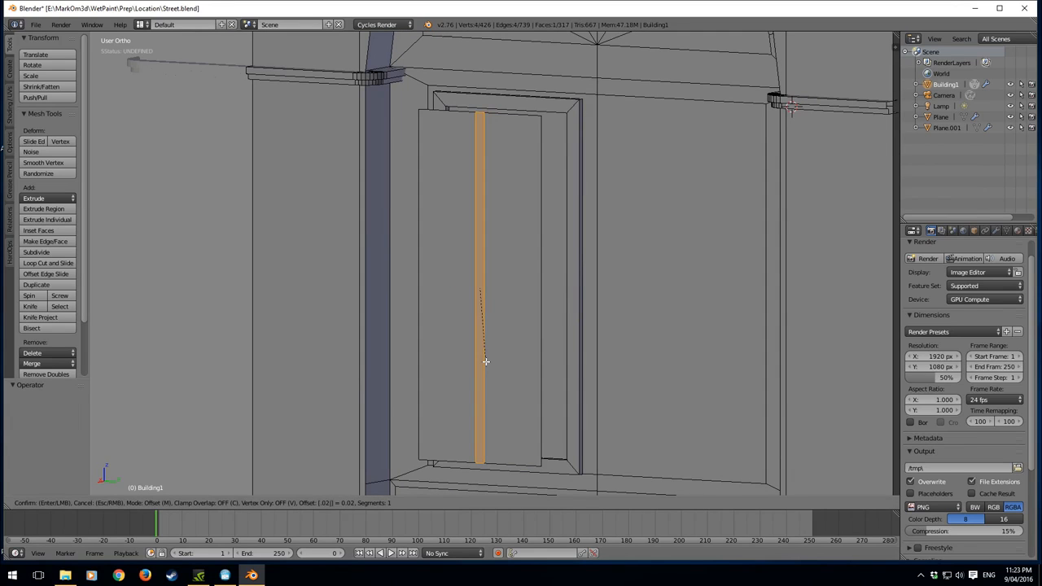
key("BackSpace")
key("BackSpace")
type("002")
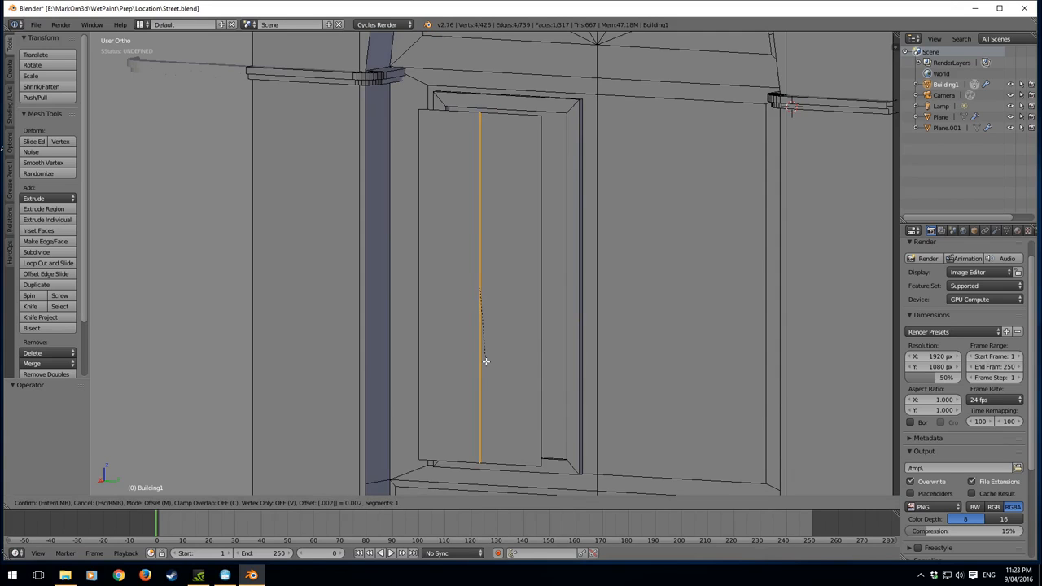
key("Return")
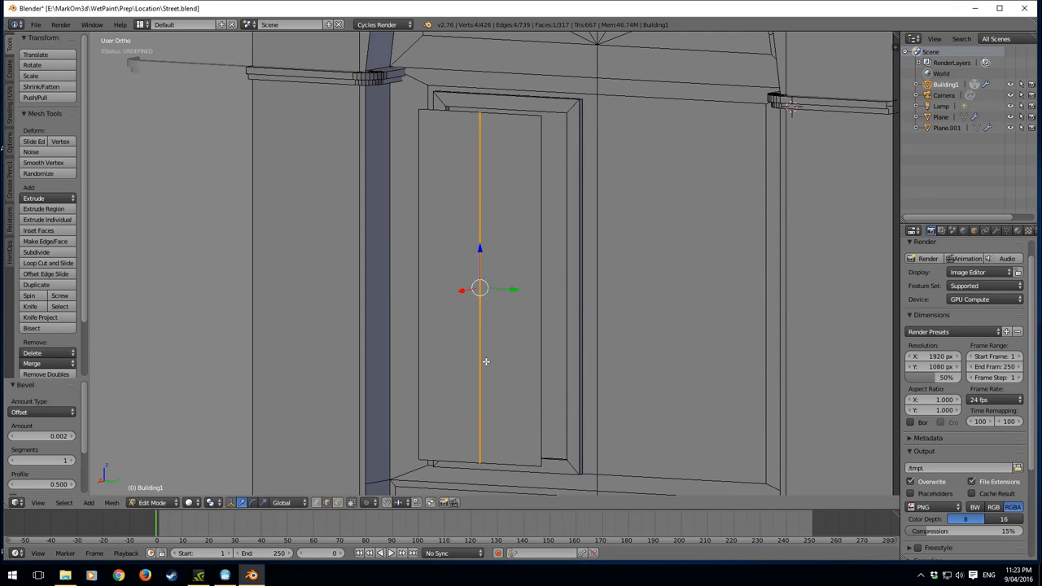
key("x")
left_click(486, 363)
scroll(388, 356, "up", 1)
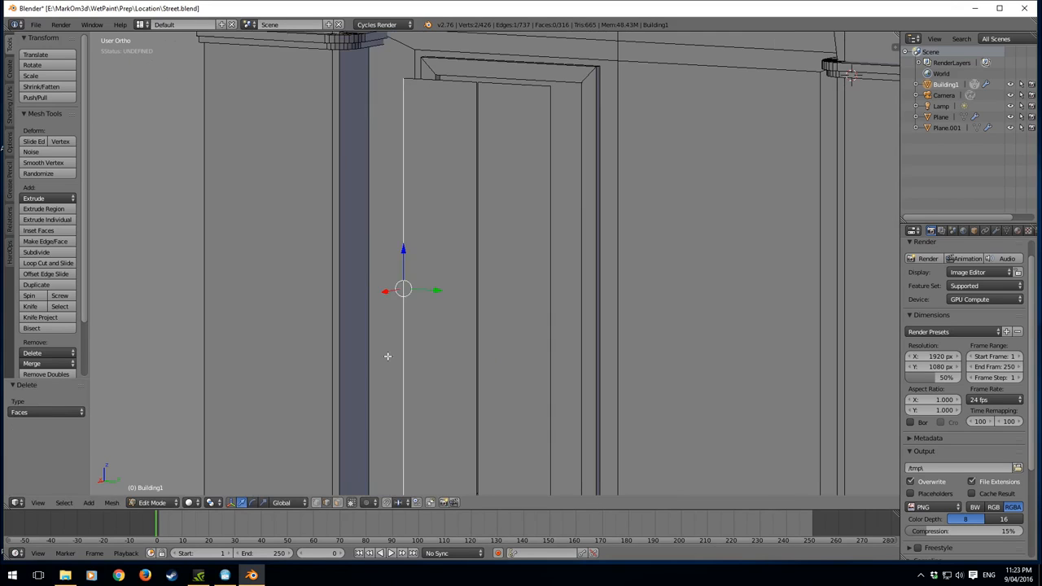
- Undo the centre gap and bevel, and delete the panel's centre edge loop so it is a single face
scroll(426, 482, "down", 3)
key("KP_3")
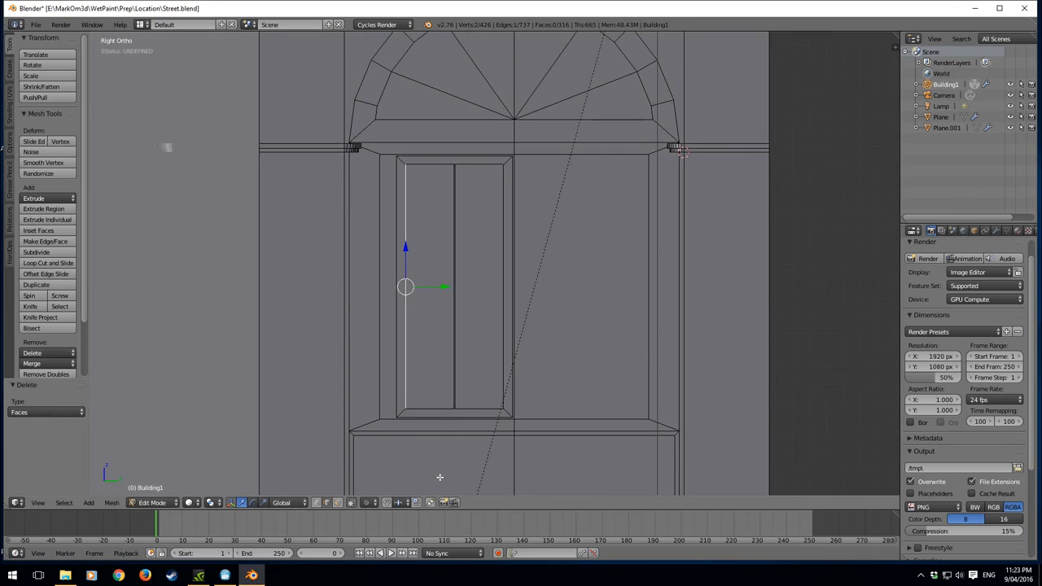
scroll(464, 473, "down", 4)
middle_click_drag(683, 406, 678, 222, "shift")
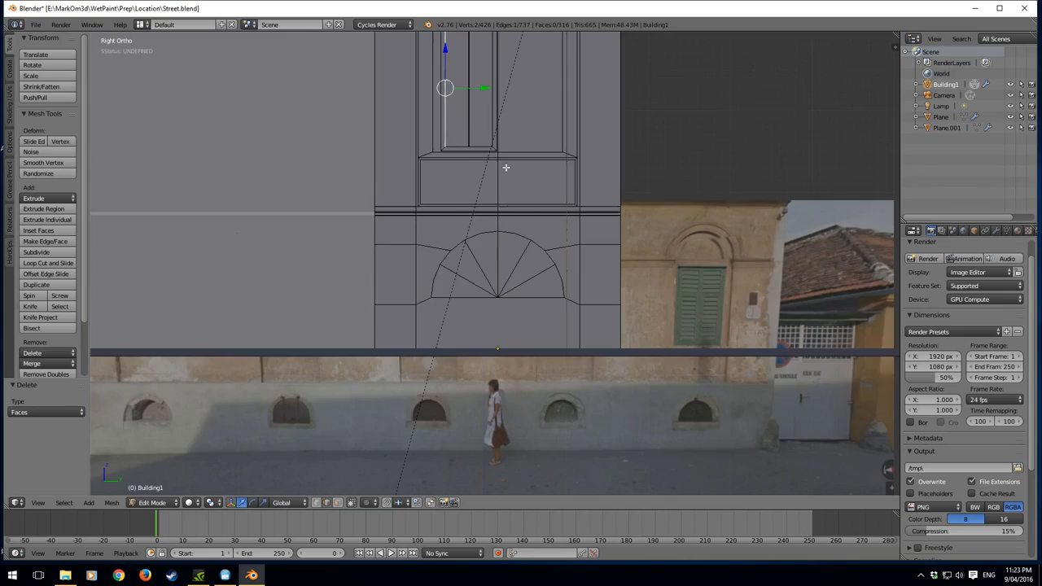
scroll(505, 168, "up", 4)
key("ctrl+z")
key("ctrl+z")
key("ctrl+z")
key("ctrl+z")
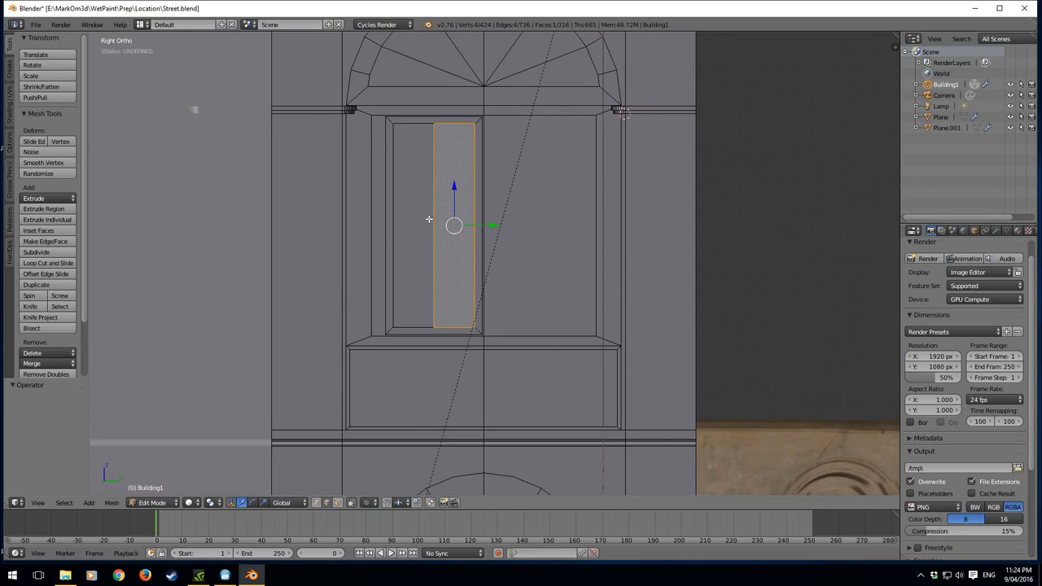
key("ctrl+z")
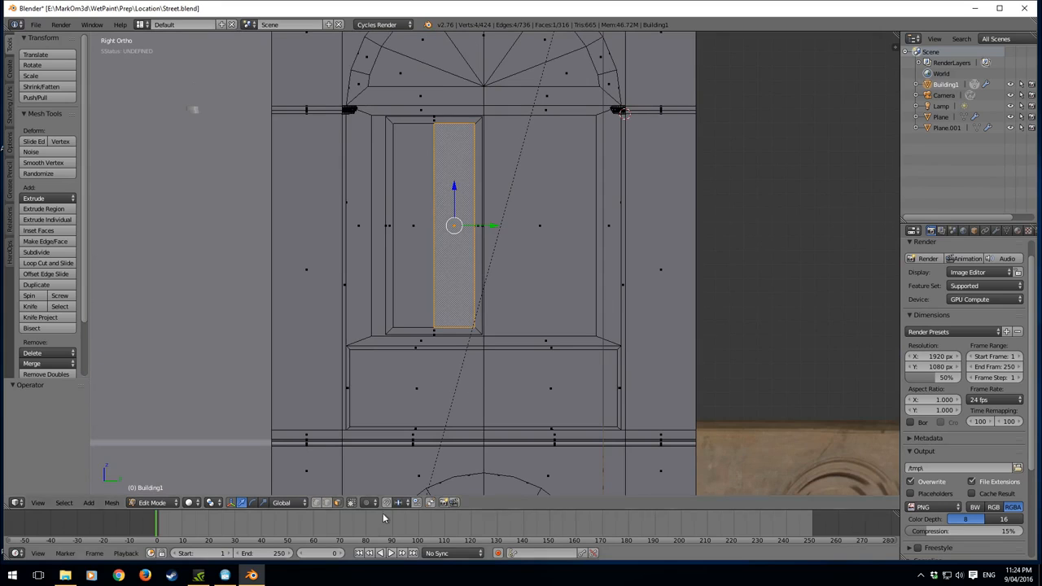
key("ctrl+z")
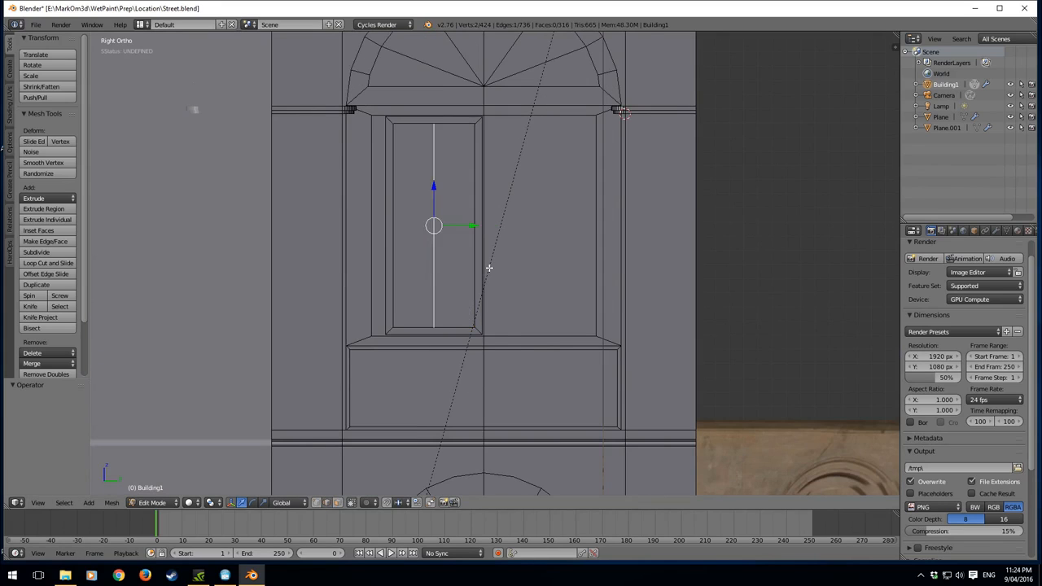
key("x")
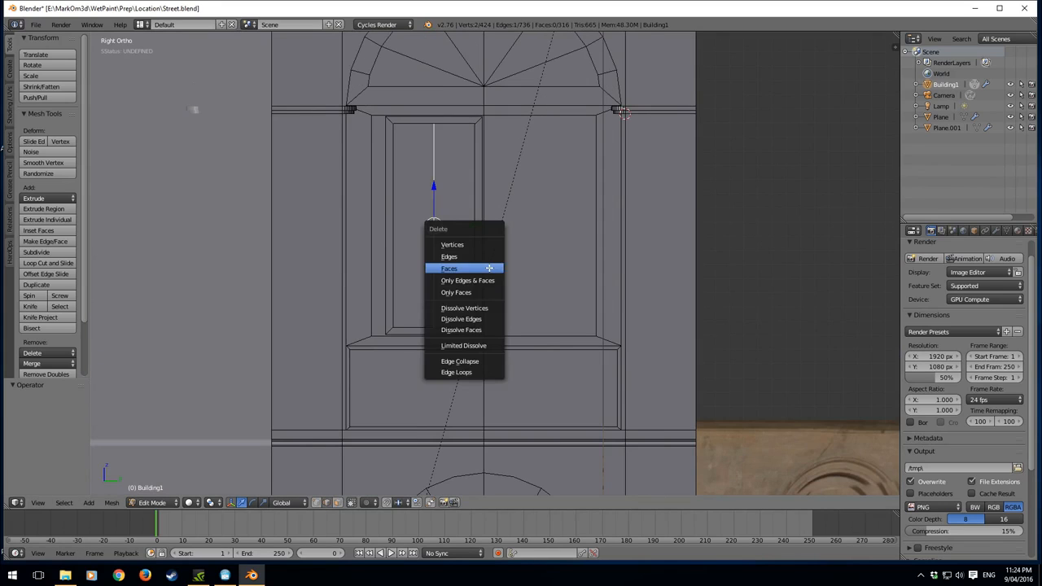
left_click(464, 371)
- Examine the frame and slat layout of the green shutters in the street reference photo
middle_click_drag(463, 371, 572, 347)
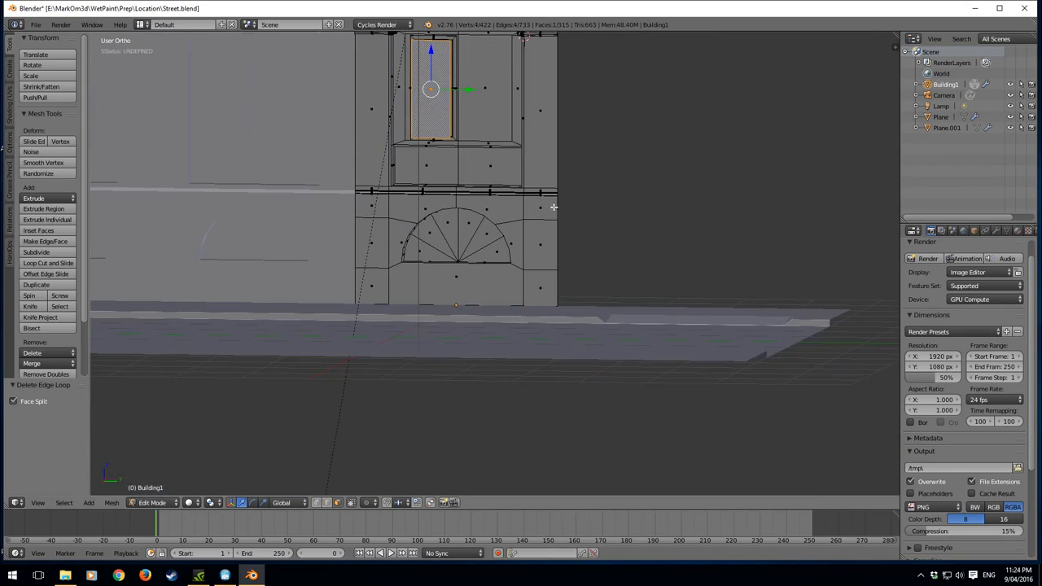
key("KP_1")
key("KP_3")
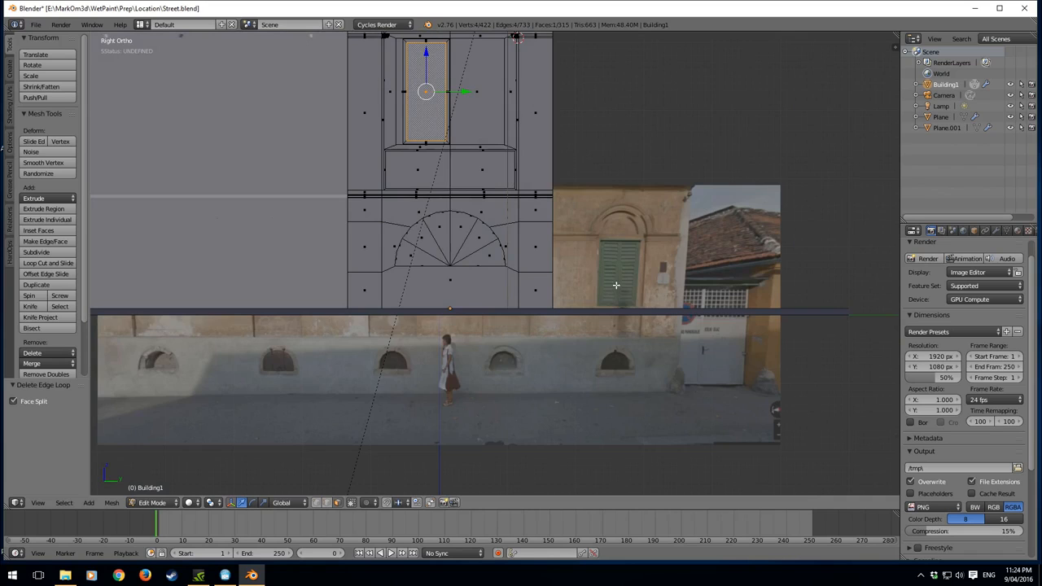
scroll(615, 281, "up", 5)
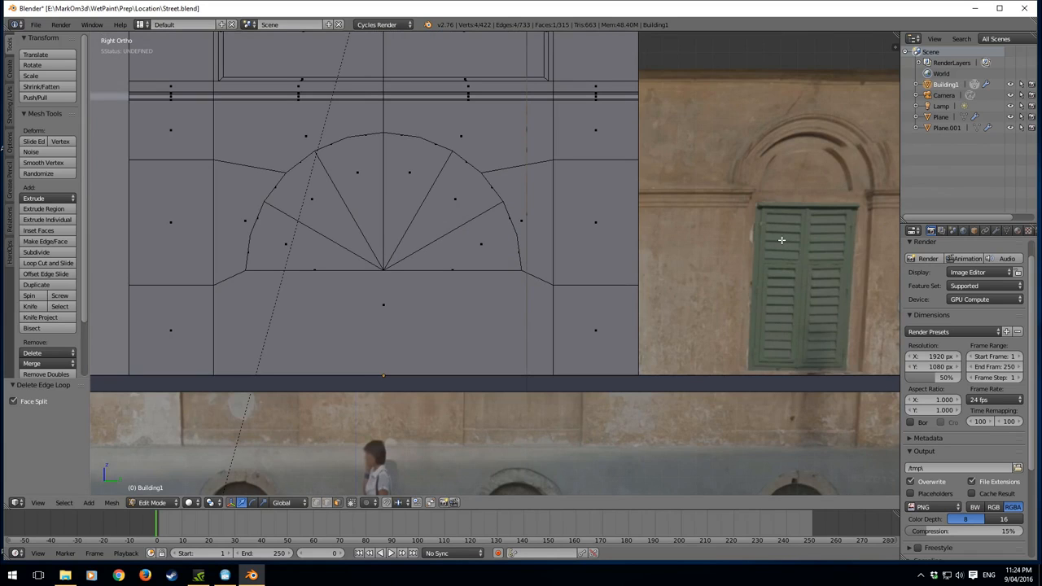
middle_click_drag(456, 216, 635, 291, "shift")
- Inset the detached shutter panel face by about 0.053 and delete the inner face to leave an open frame
middle_click_drag(547, 244, 510, 262)
middle_click_drag(525, 106, 460, 404, "shift")
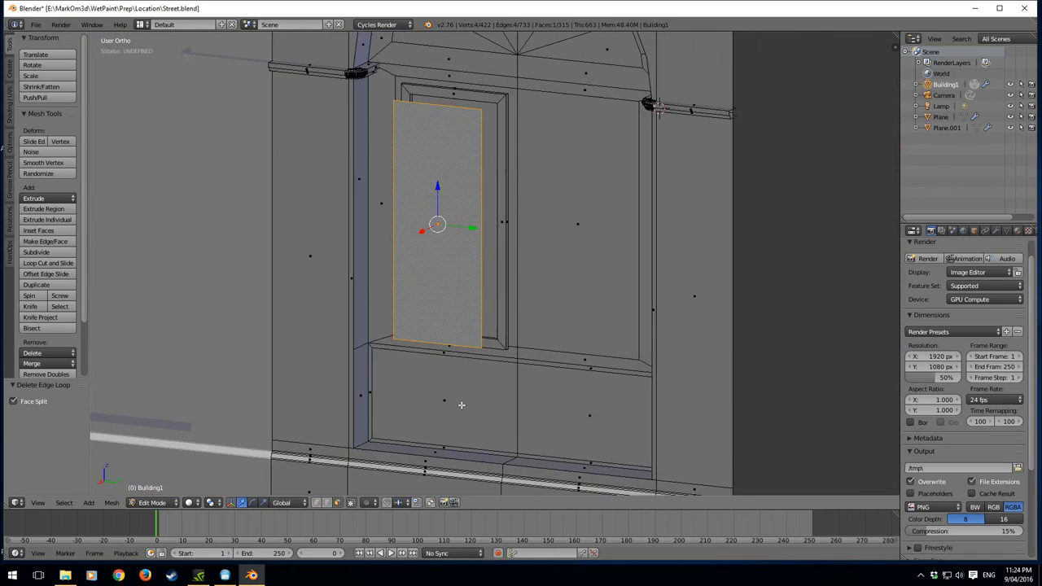
key("i")
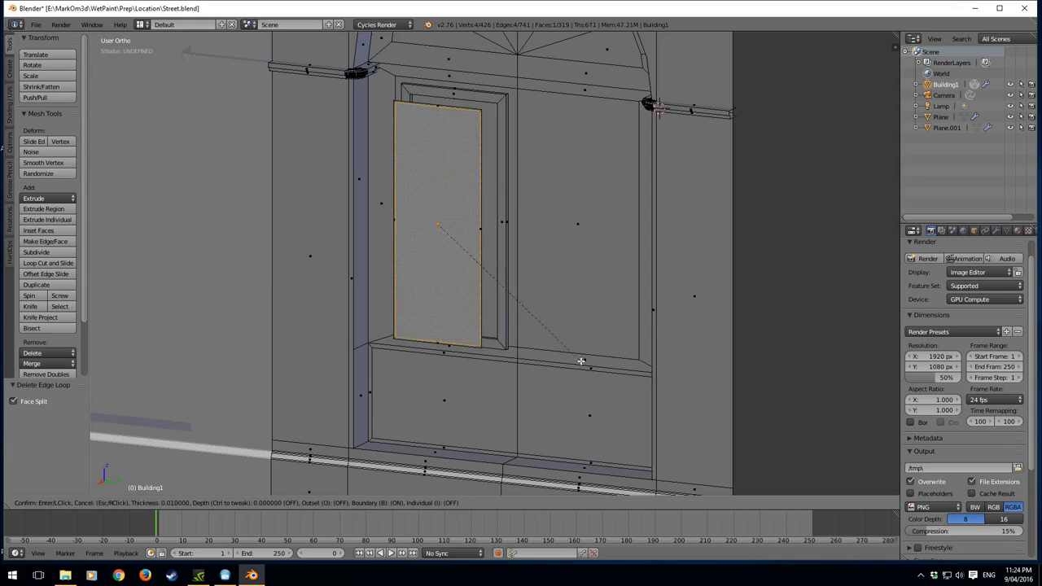
left_click(572, 360)
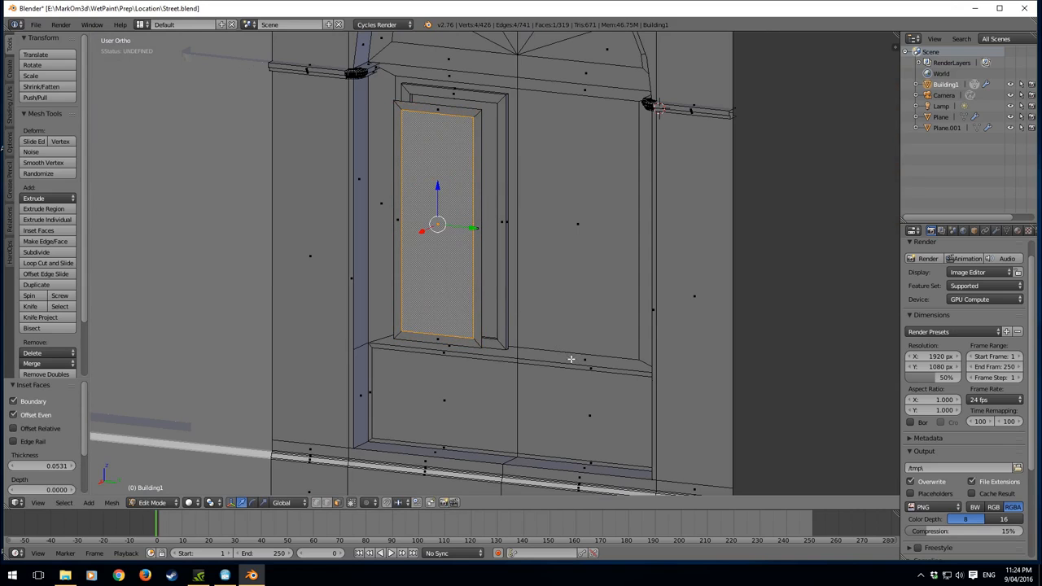
key("x")
left_click(557, 257)
- Extrude the whole detached shutter frame about 0.044 toward the window along X, and delete the extruded end faces
middle_click_drag(468, 187, 474, 221, "shift")
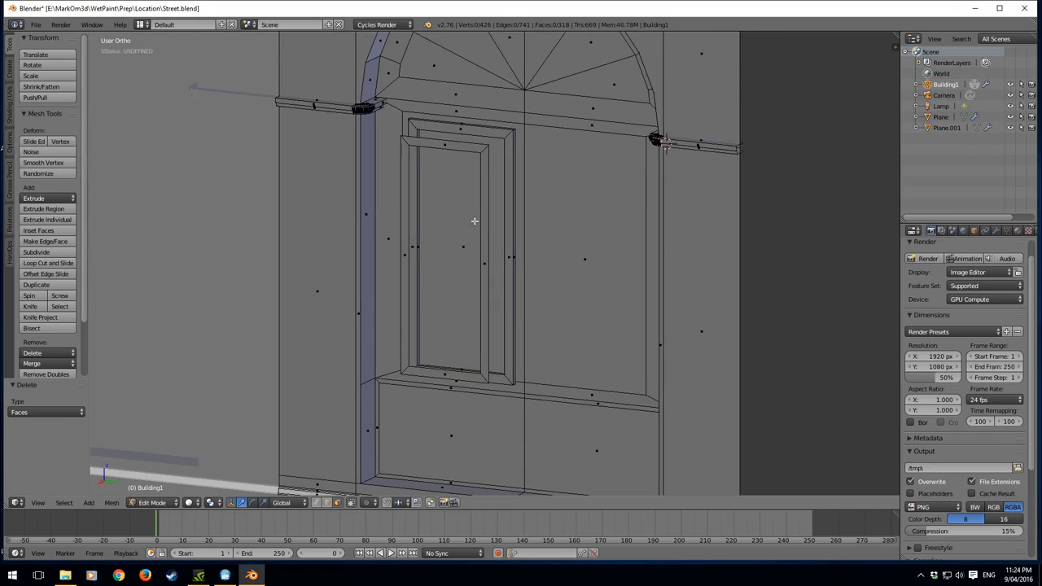
right_click(486, 241)
key("ctrl+l")
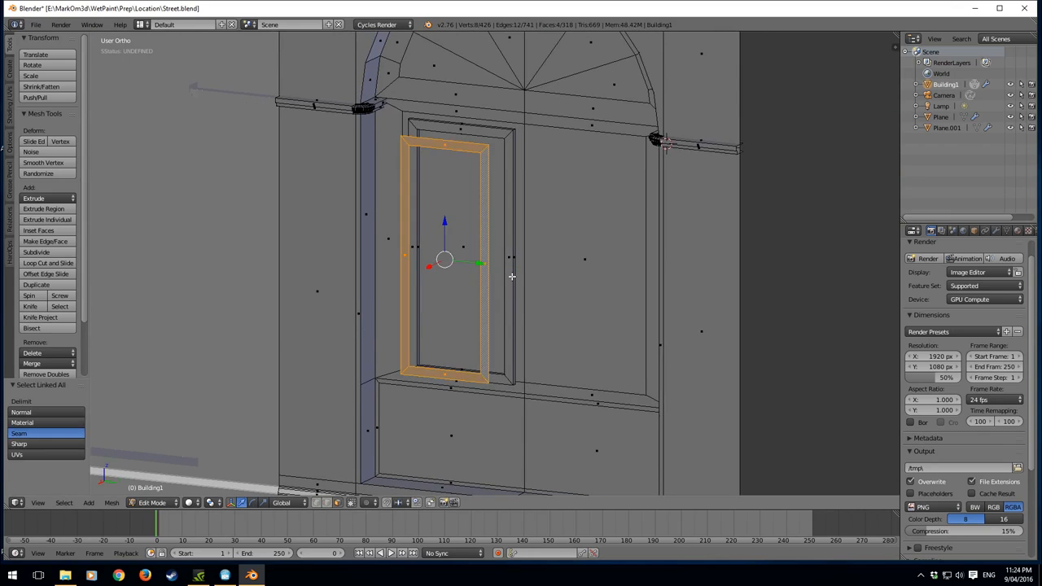
key("e")
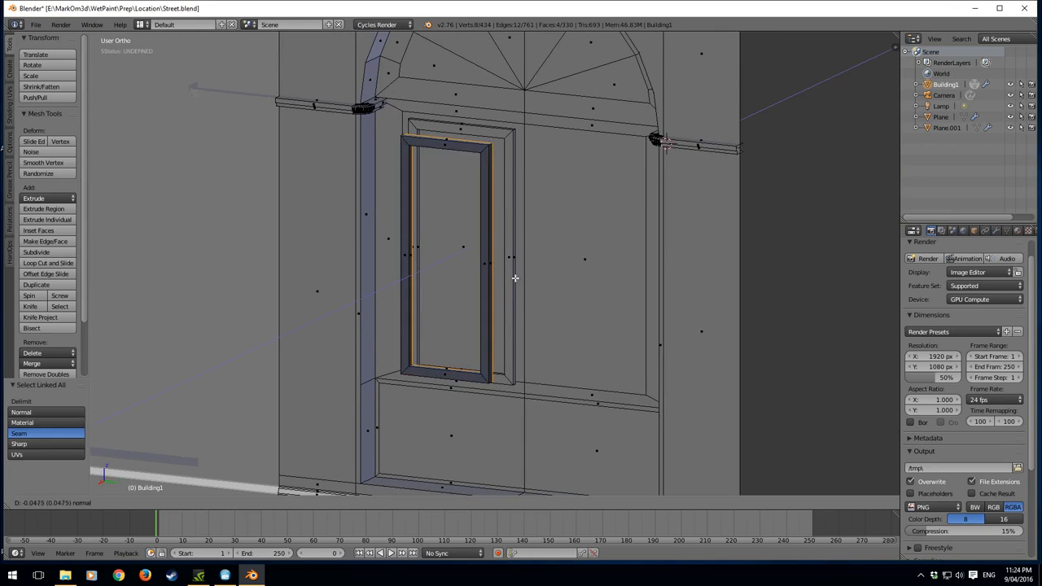
left_click(513, 278)
key("x")
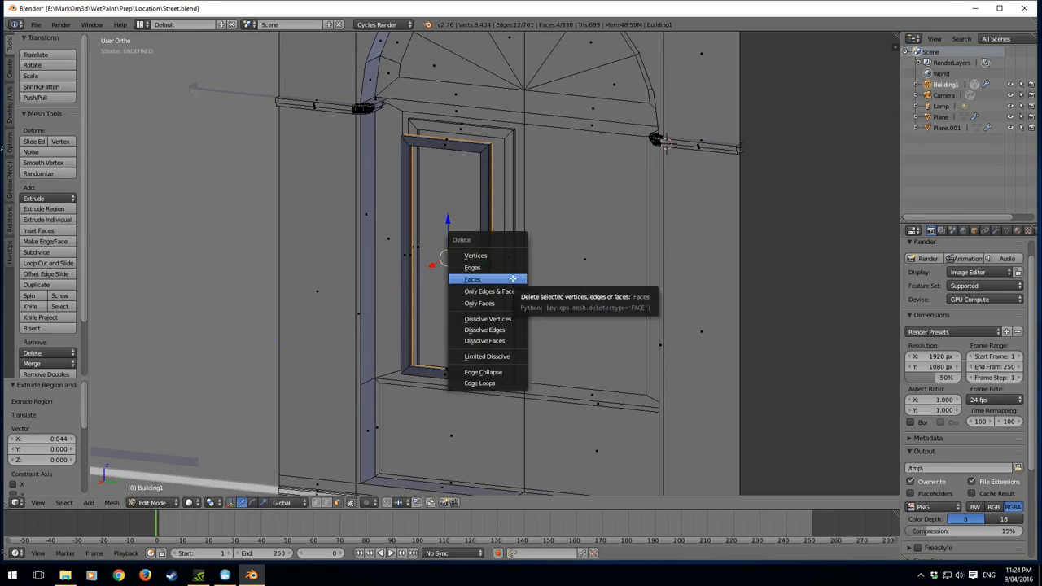
left_click(512, 279)
- Select the whole detached shutter frame and recalculate its normals to face outward
middle_click_drag(433, 265, 429, 311, "shift")
right_click(476, 308)
right_click(482, 307)
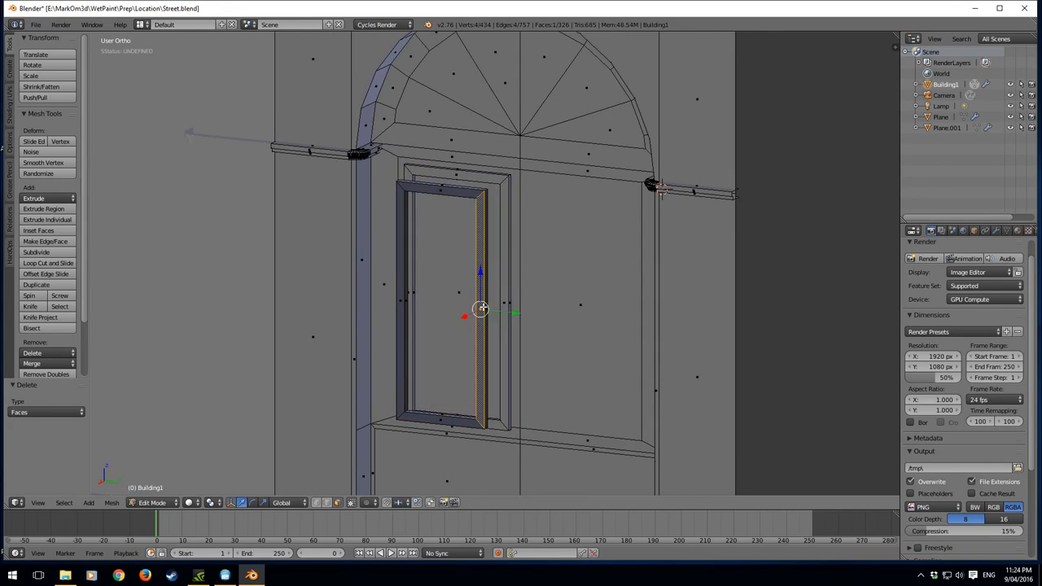
key("ctrl+l")
key("ctrl+n")
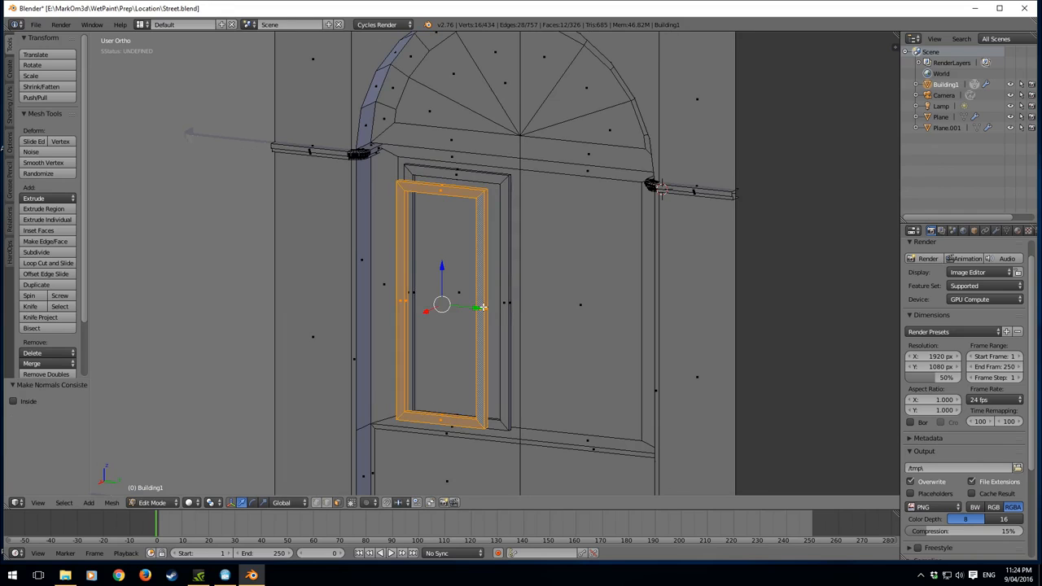
- Move the shutter frame about -0.18 along X so it sits inside the window's outer frame
scroll(482, 307, "up", 2)
key("e")
key("x")
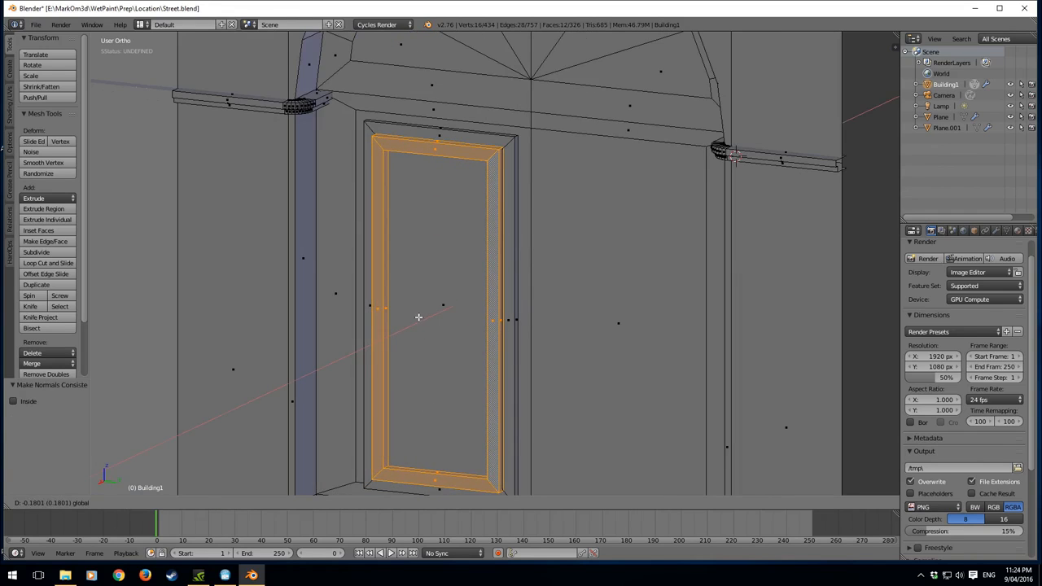
left_click(418, 316)
scroll(426, 325, "up", 3)
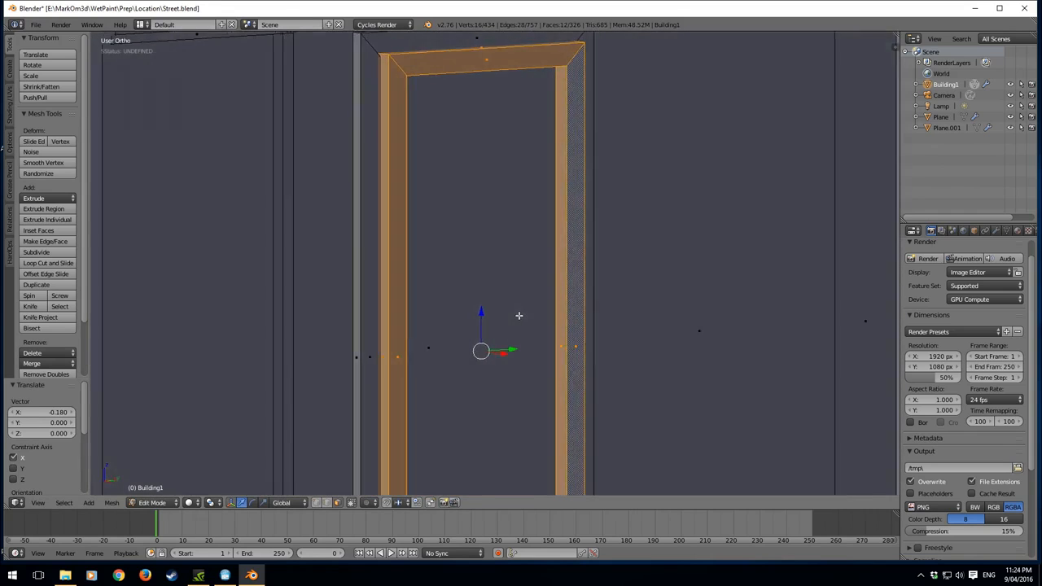
middle_click_drag(518, 315, 459, 318)
scroll(461, 319, "up", 2)
scroll(459, 320, "down", 4)
middle_click_drag(511, 270, 475, 345, "shift")
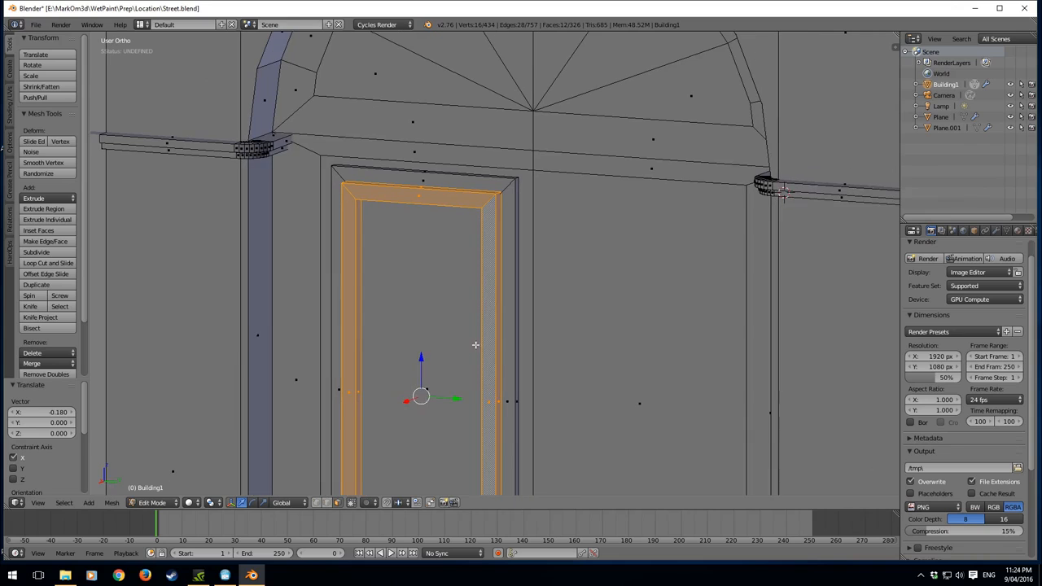
- Select the front inner and outer edge loops of both the shutter frame and the surrounding window frame
left_click(326, 502)
left_click(345, 411, "alt")
left_click(355, 412, "alt+shift")
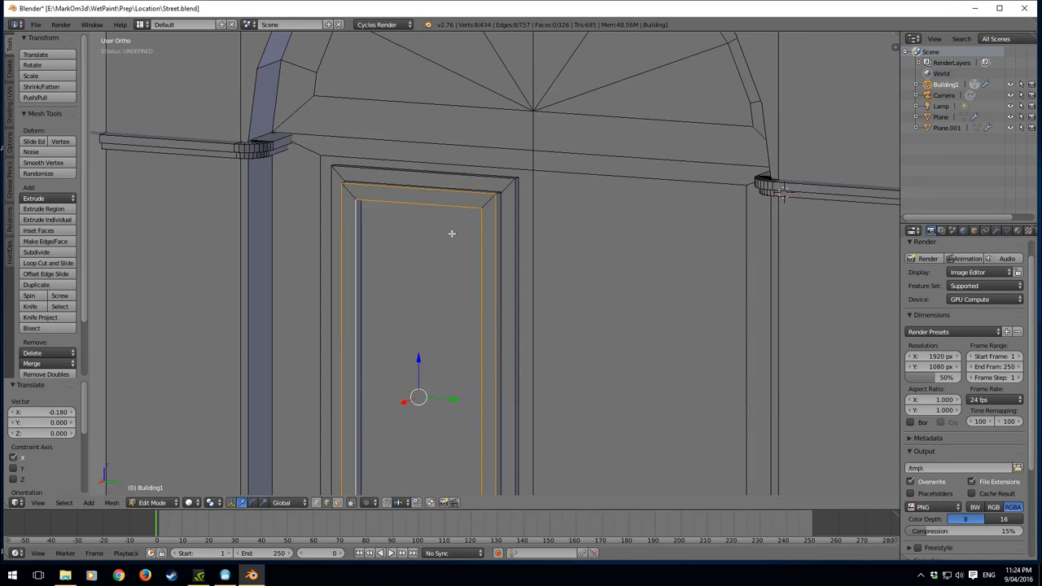
scroll(452, 233, "up", 8)
middle_click_drag(458, 307, 530, 273, "shift")
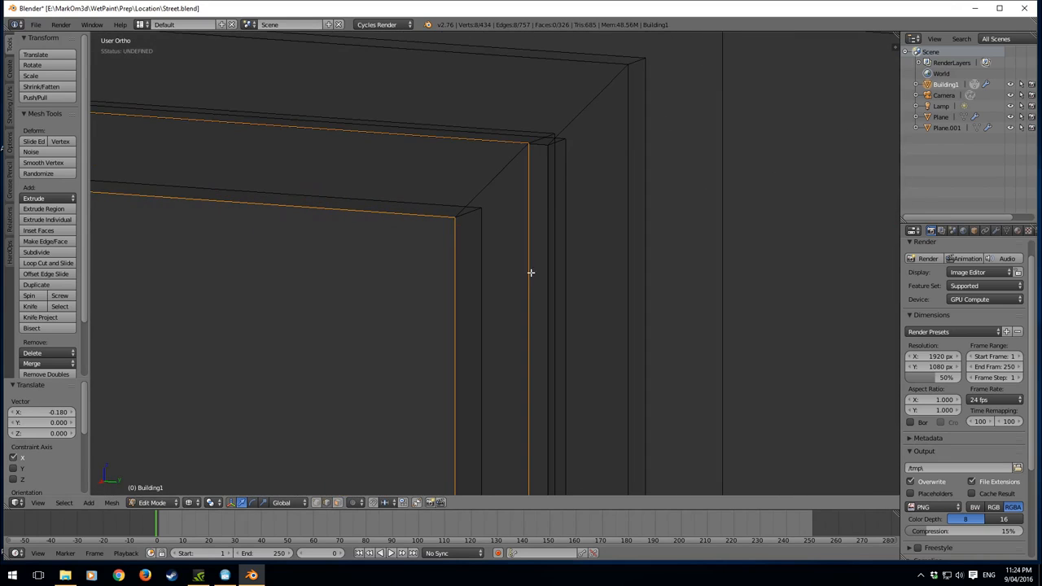
right_click(548, 210, "alt+shift")
right_click(627, 200, "alt+shift")
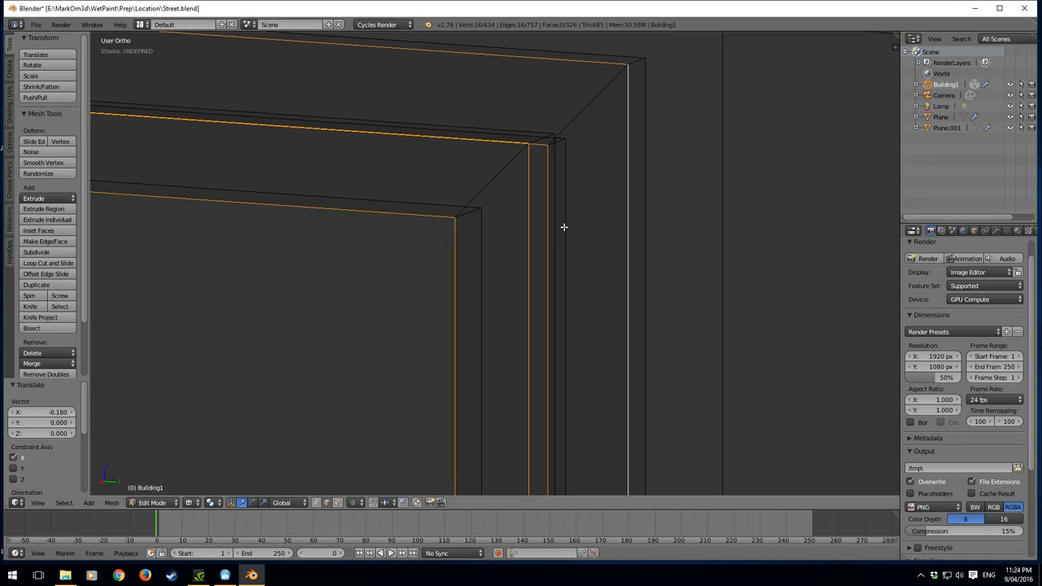
middle_click_drag(564, 227, 551, 225, "shift")
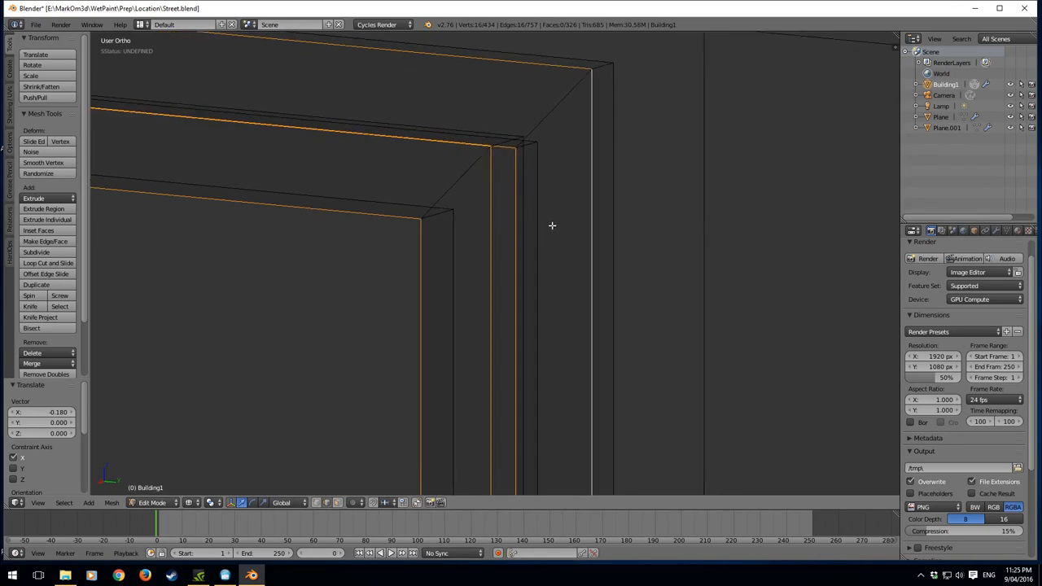
key("z")
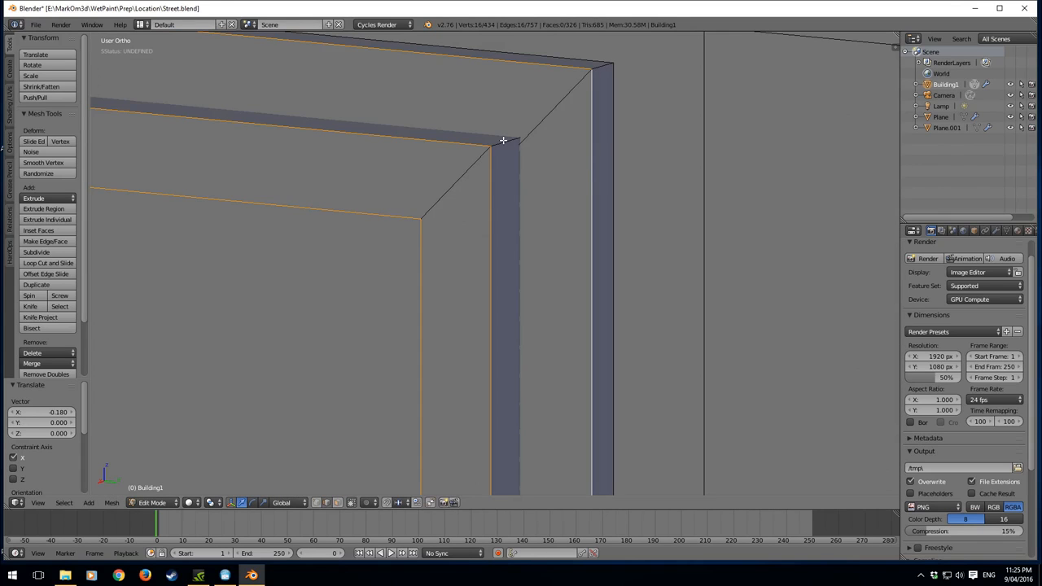
- Extend the selection to both linked frames, deselect their diagonal corner edges, and bevel the remaining long edges by about 0.0013
key("ctrl+l")
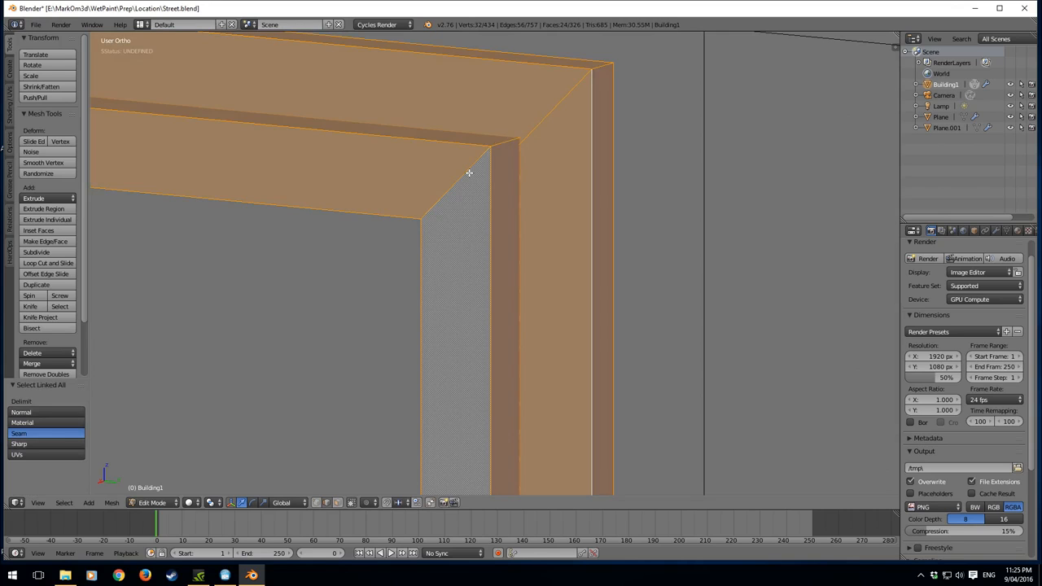
scroll(286, 202, "down", 5)
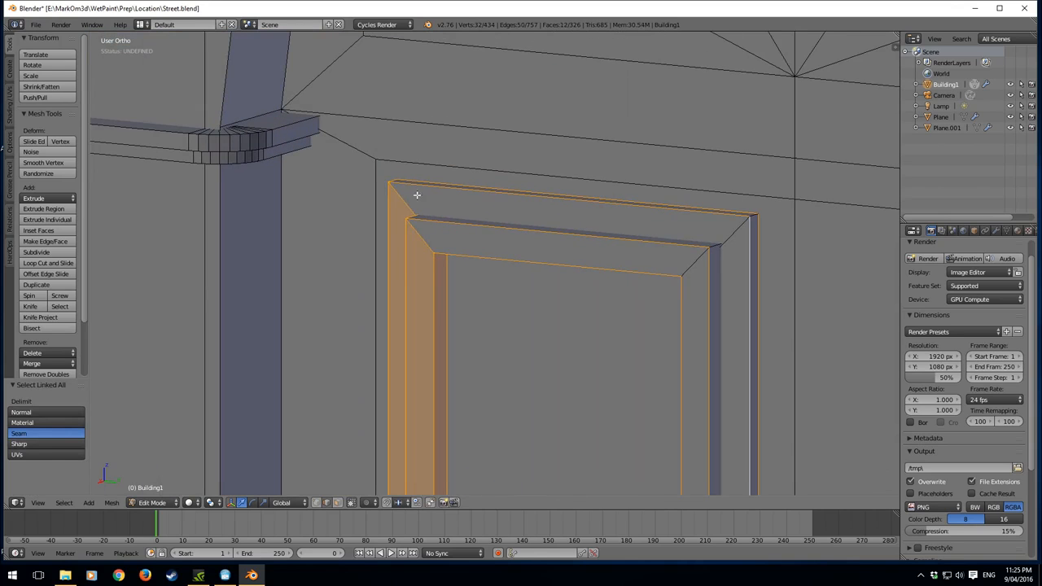
right_click(417, 239, "shift")
middle_click_drag(561, 420, 591, 176, "shift")
middle_click_drag(602, 431, 581, 153, "shift")
right_click(482, 356, "alt+shift")
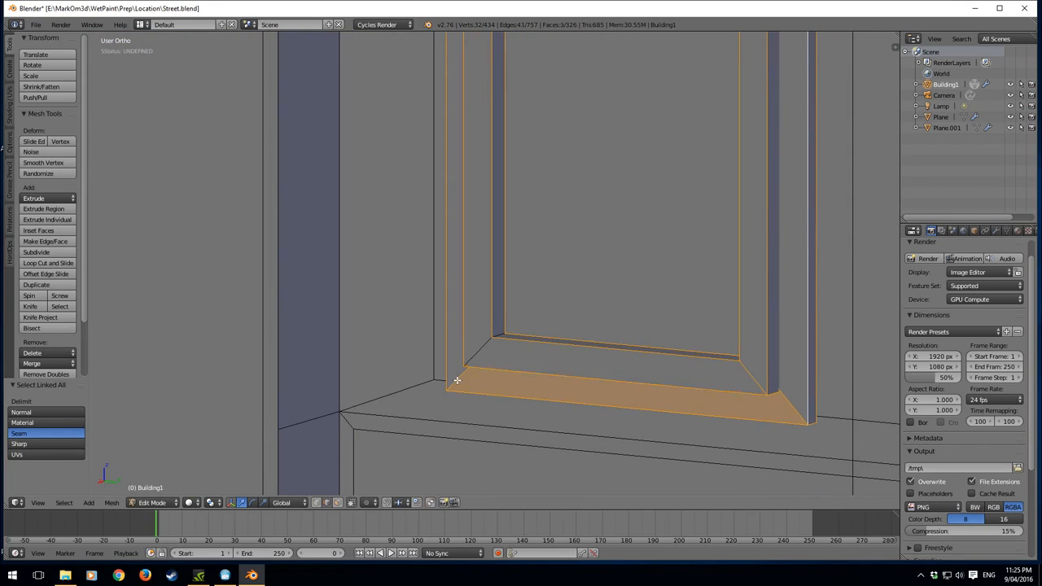
right_click(456, 380, "alt+shift")
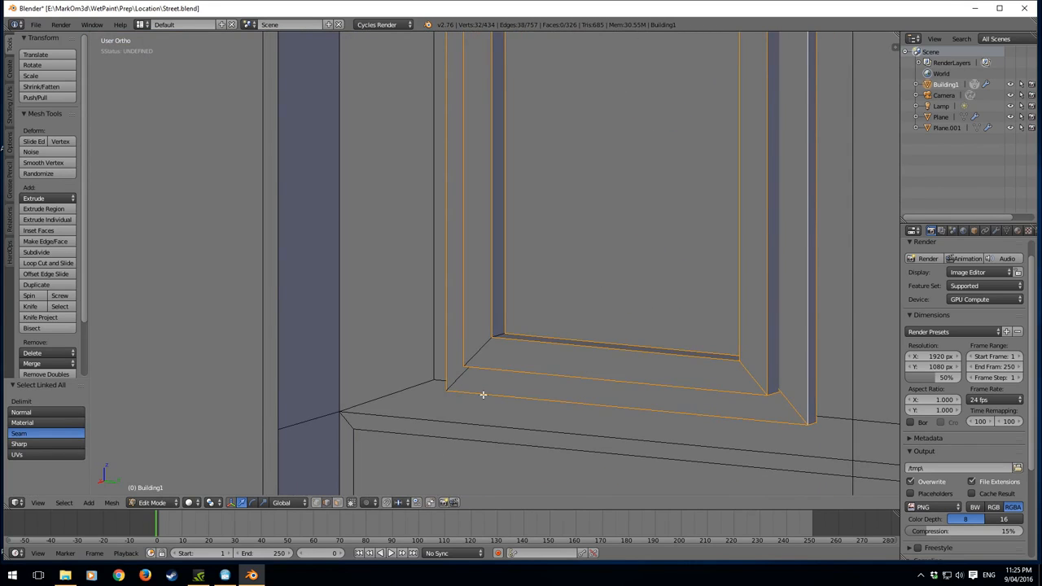
right_click(775, 396, "alt+shift")
right_click(758, 377, "alt+shift")
middle_click_drag(757, 377, 716, 372, "shift")
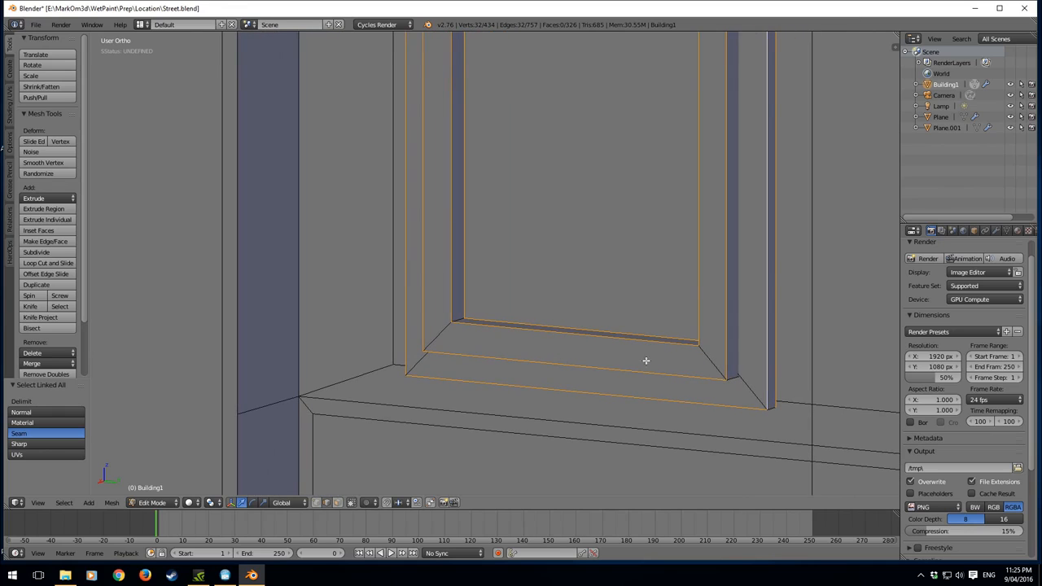
key("ctrl+b")
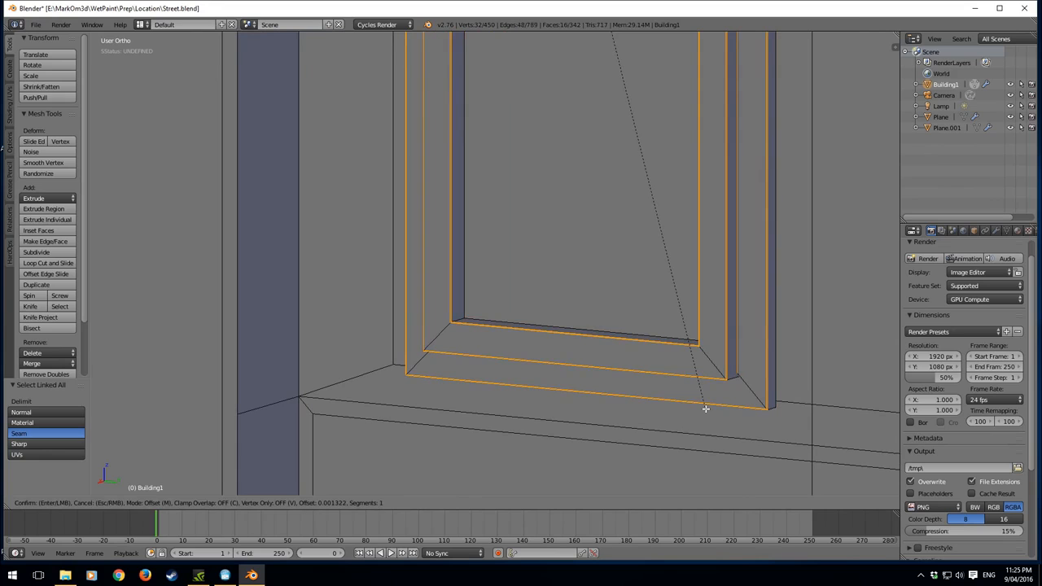
left_click(702, 409)
- Inspect the bevelled edges of the shutter and window frames in Object Mode
key("Tab")
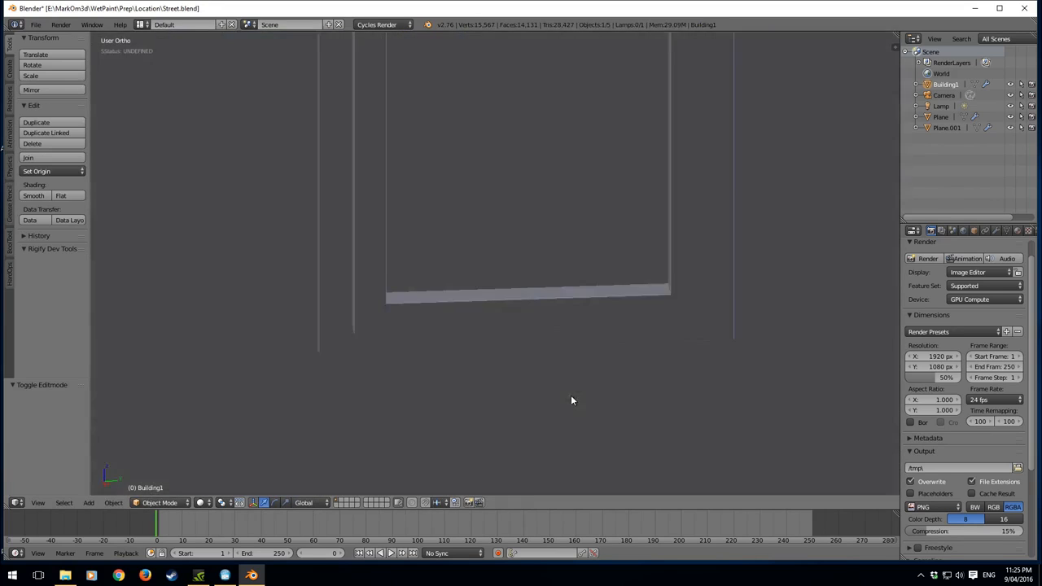
middle_click_drag(570, 396, 512, 366)
scroll(495, 355, "up", 8)
scroll(502, 352, "down", 6)
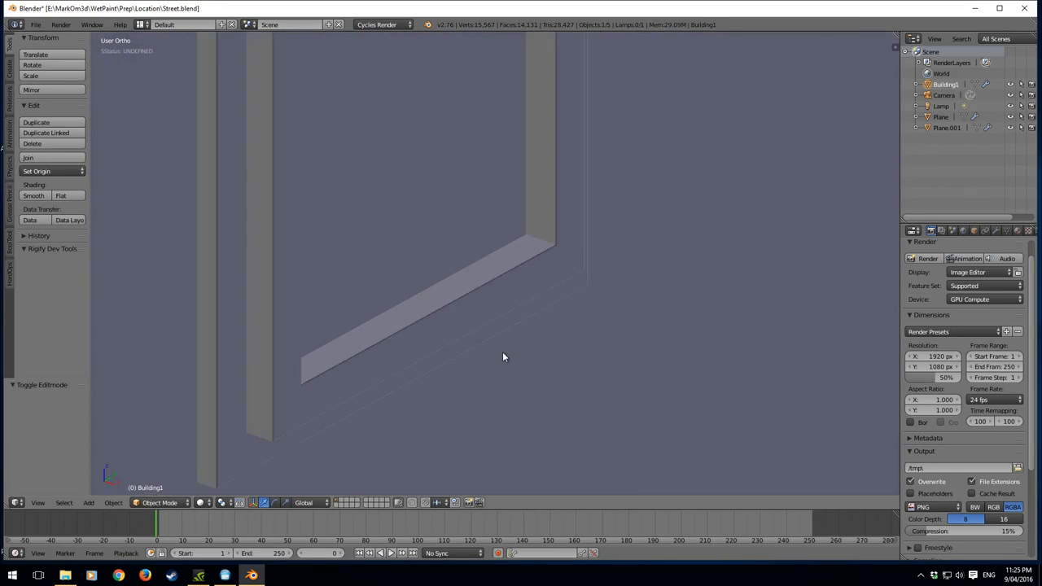
key("KP_1")
scroll(425, 323, "up", 5)
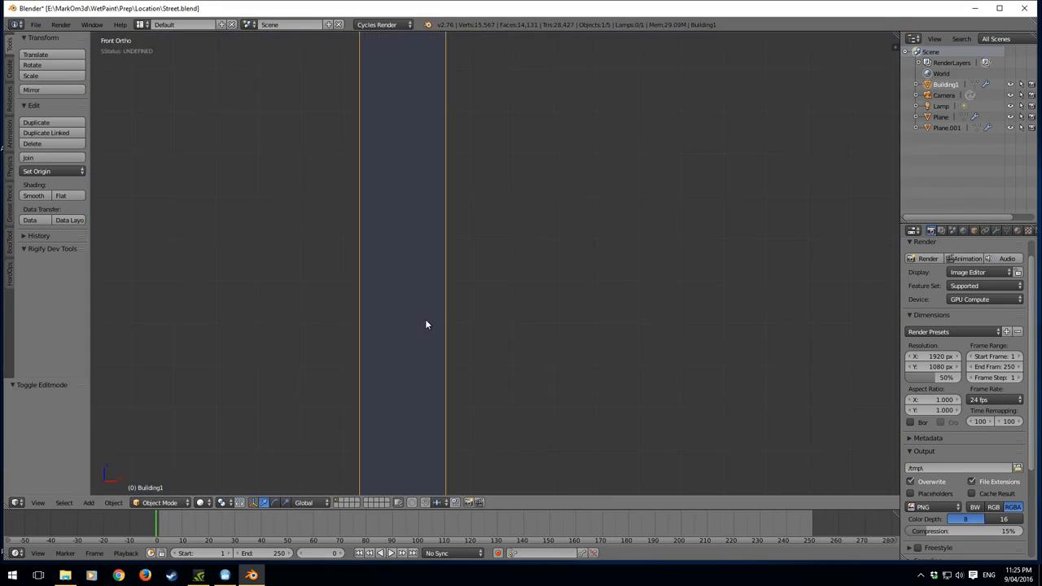
scroll(425, 325, "down", 7)
mouse_move(484, 356)
middle_mouse_down()
mouse_move(495, 352)
mouse_move(488, 364)
middle_mouse_up()
- Duplicate the inner bottom face of the shutter frame and raise the copy about 0.068 along Z as a slat
key("Tab")
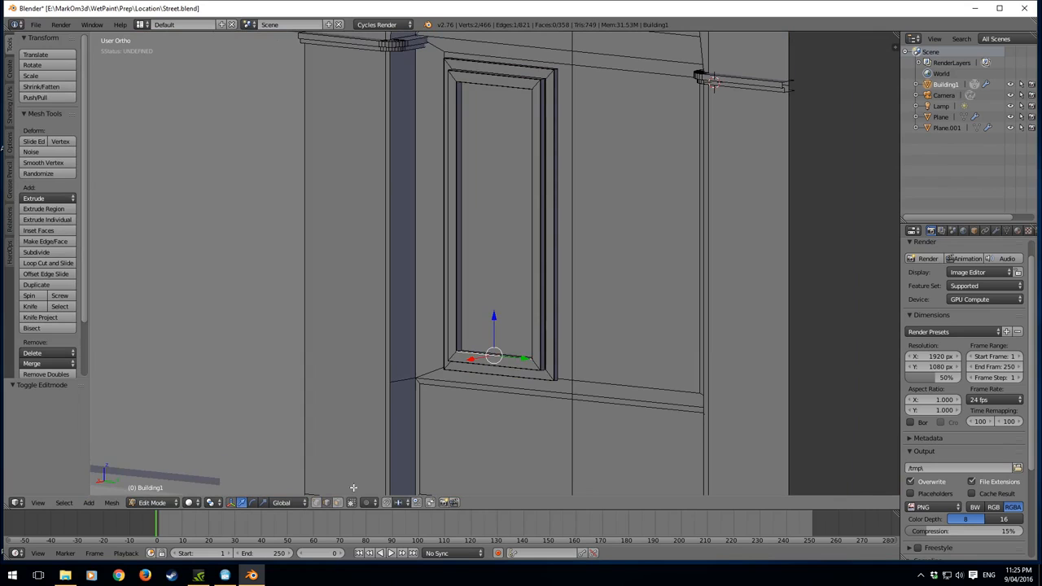
left_click(338, 503)
middle_click_drag(562, 315, 546, 344)
scroll(509, 356, "up", 2)
right_click(504, 369)
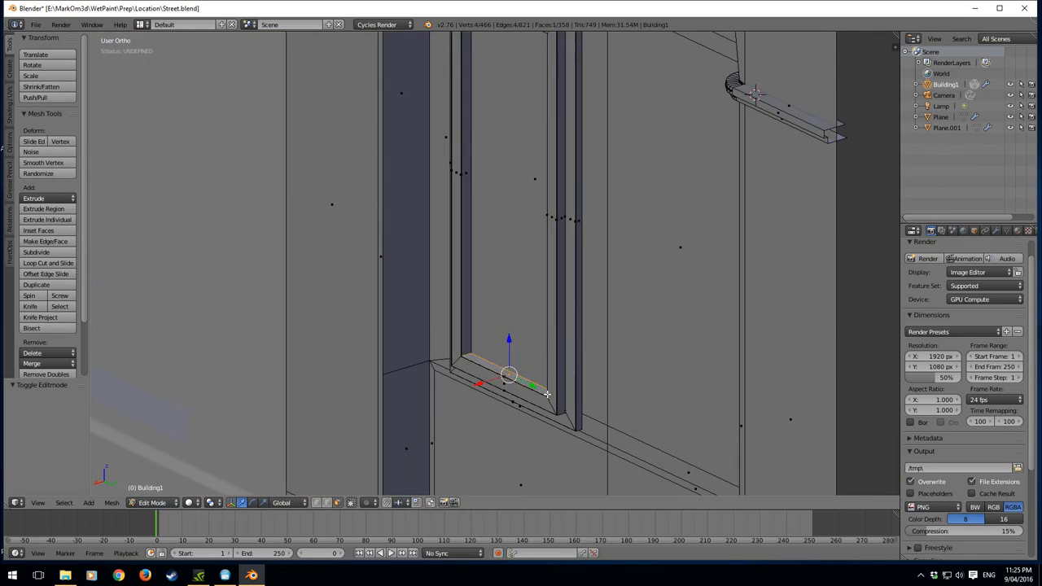
middle_click_drag(547, 394, 532, 371, "shift")
key("shift+d")
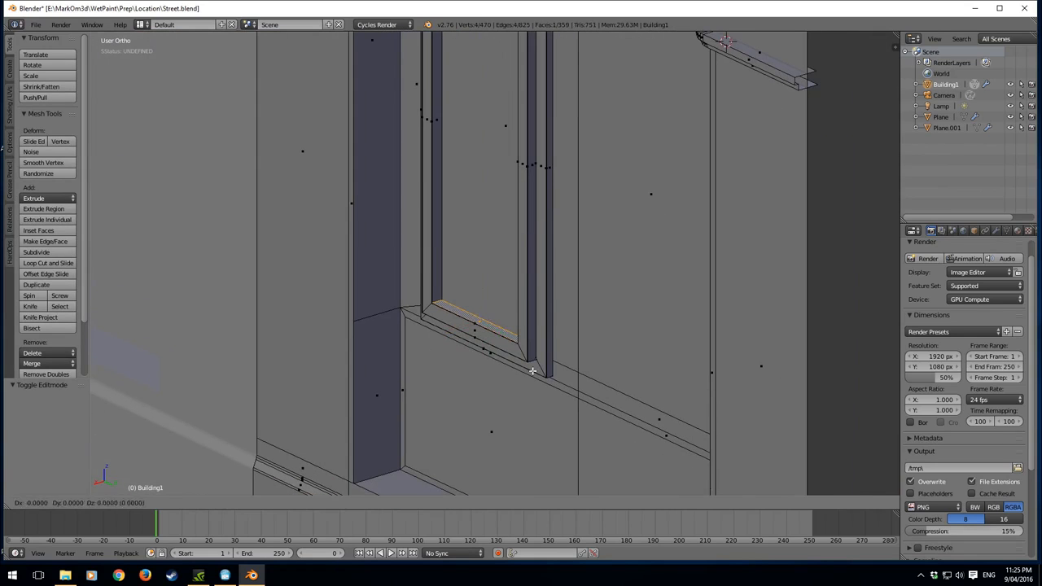
key("z")
left_click(527, 355)
scroll(525, 353, "up", 4)
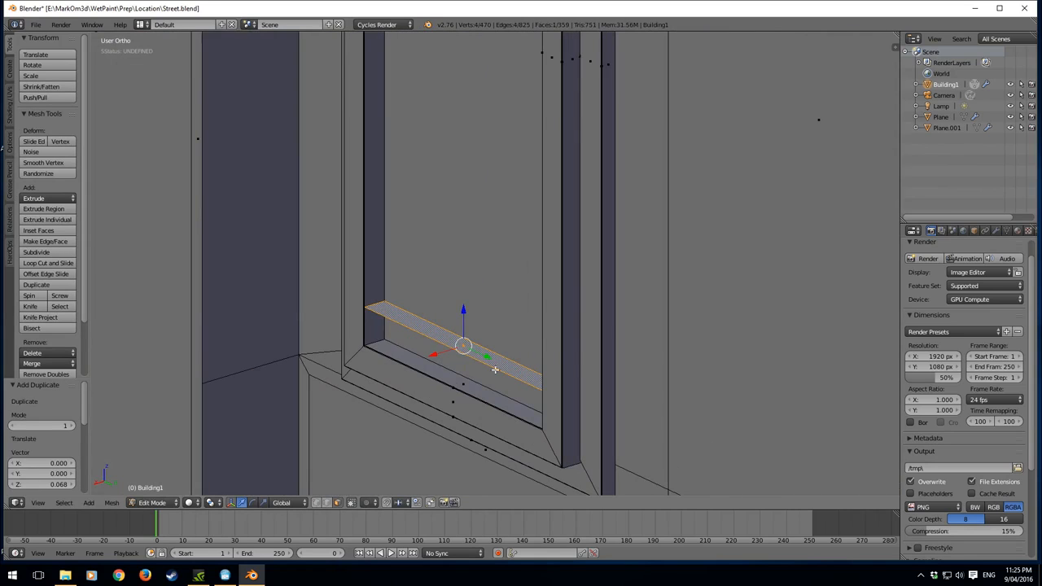
- Scale the slat face by about 1.027 along Y so its ends reach into the frame sides
key("z")
key("s")
key("x")
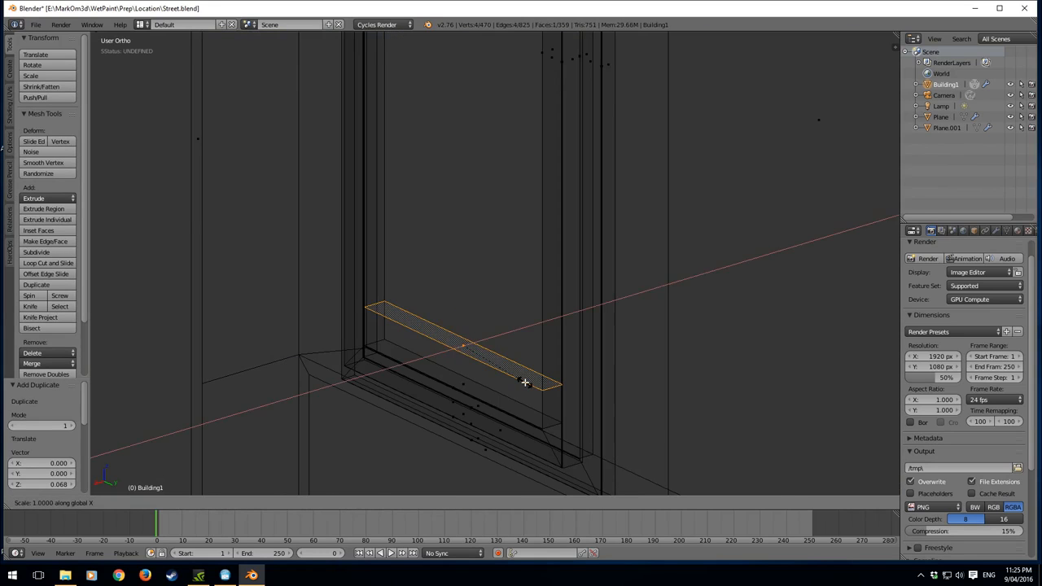
key("y")
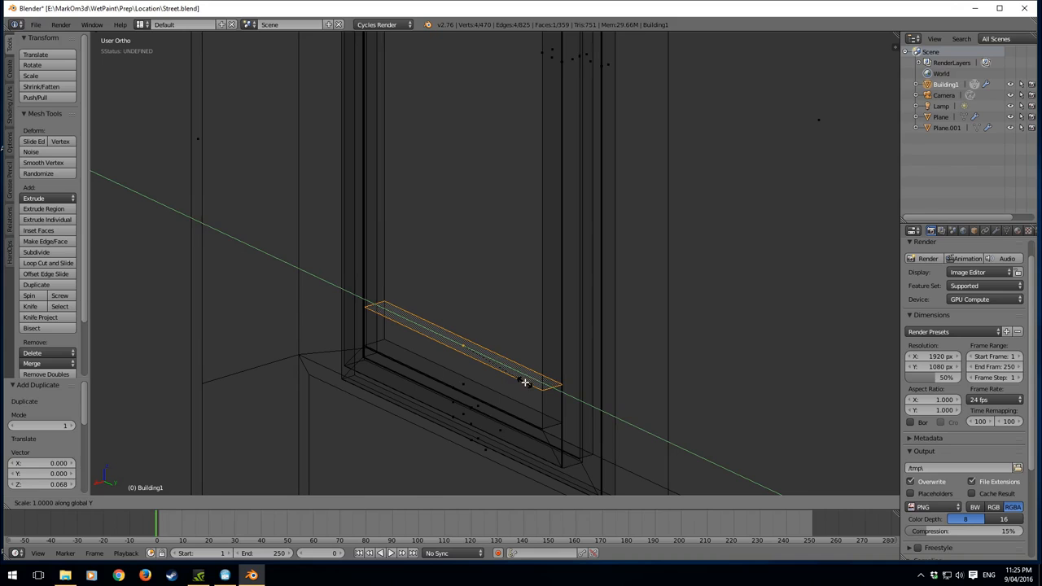
left_click(541, 388)
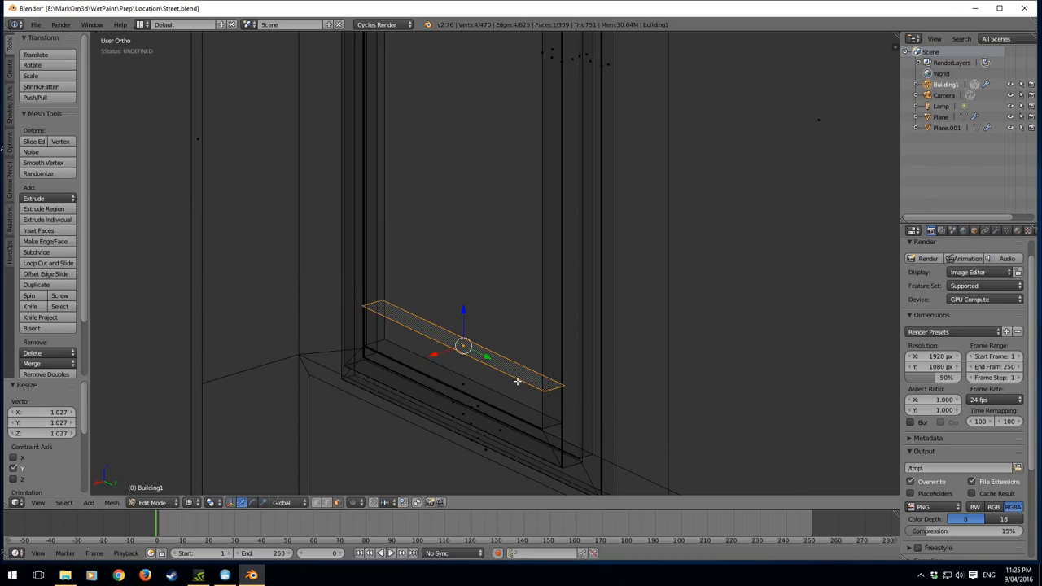
- Examine the slats of the green shutters in the reference photo beside the building
scroll(581, 413, "down", 3)
key("KP_1")
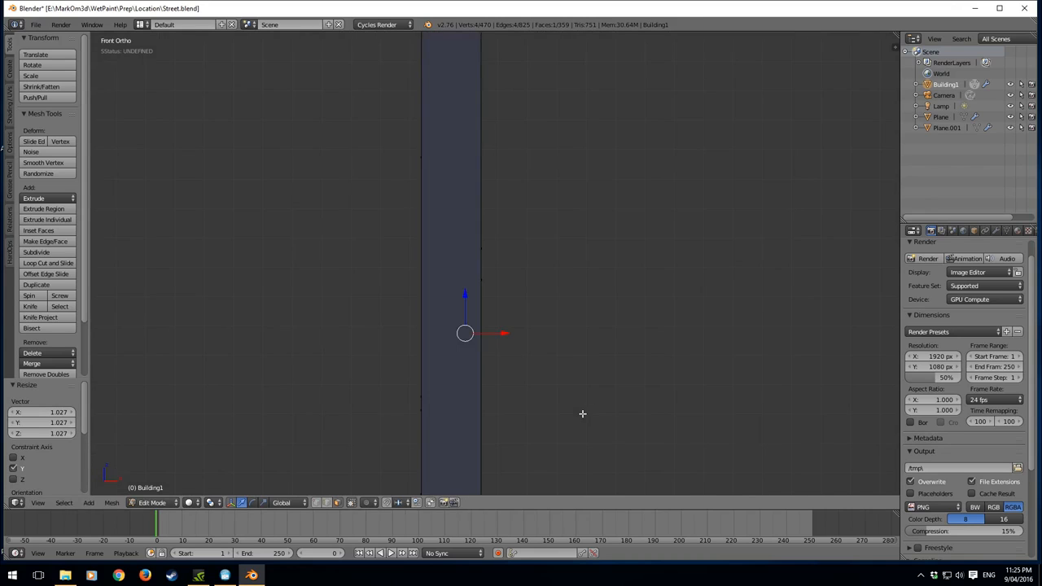
key("KP_3")
scroll(702, 427, "up", 5)
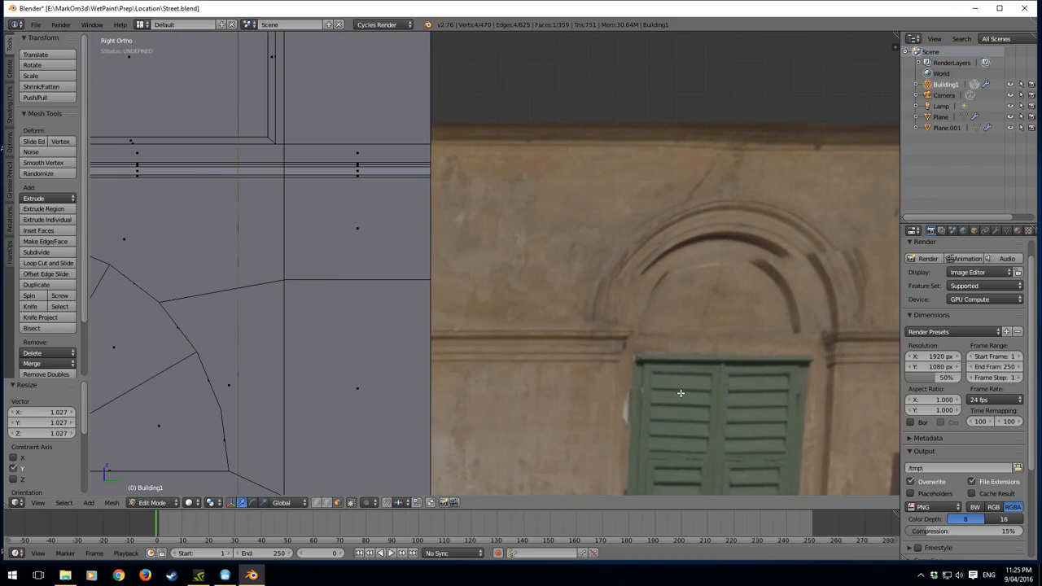
middle_click_drag(555, 195, 699, 273)
scroll(699, 273, "down", 4)
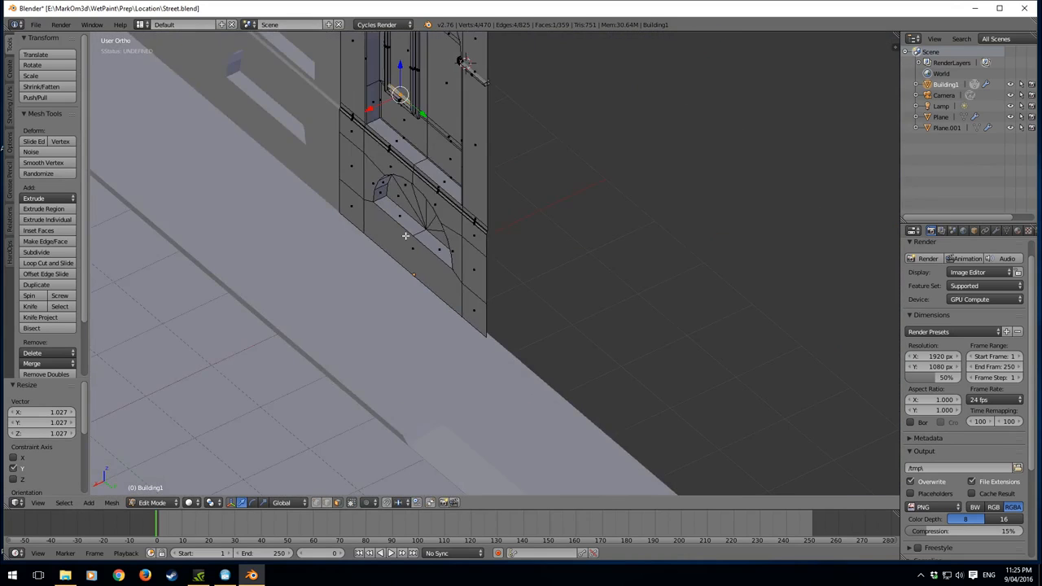
scroll(501, 302, "up", 5)
scroll(502, 302, "up", 2)
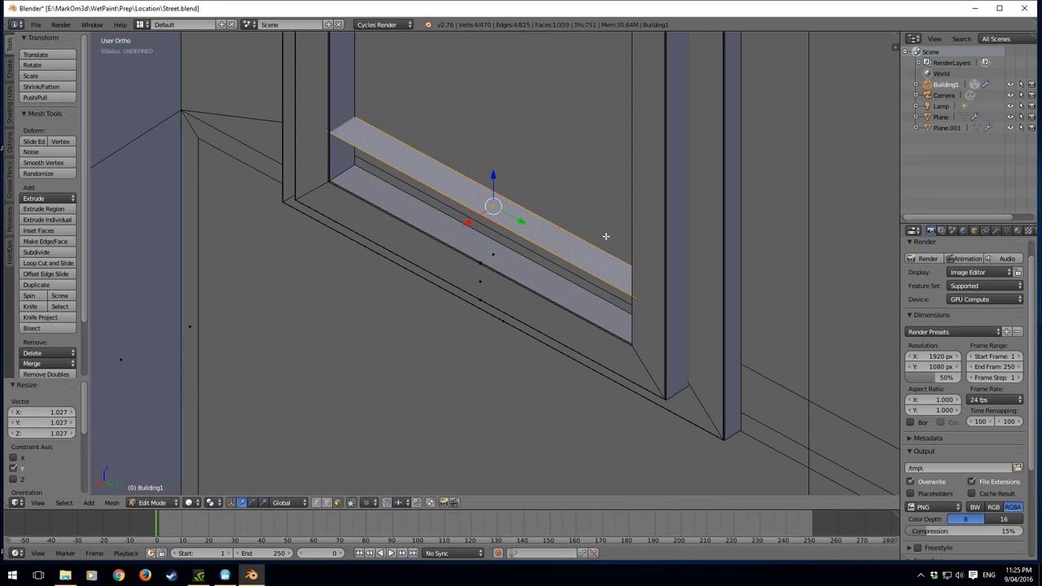
- Narrow the slat face by scaling it along X by about -0.131 and then 3.104, and move it 0.008 along X
key("s")
key("x")
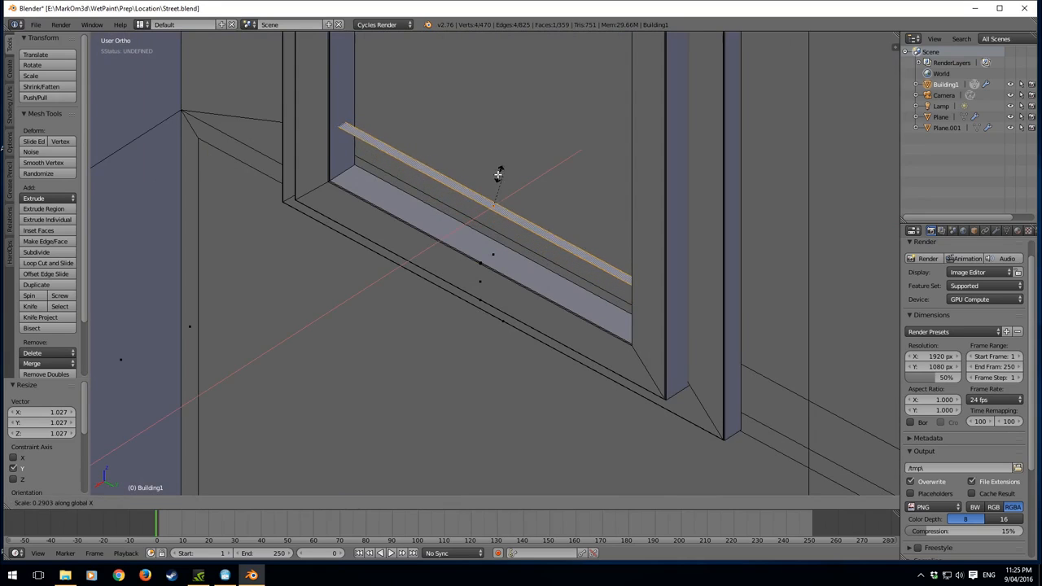
left_click(496, 189)
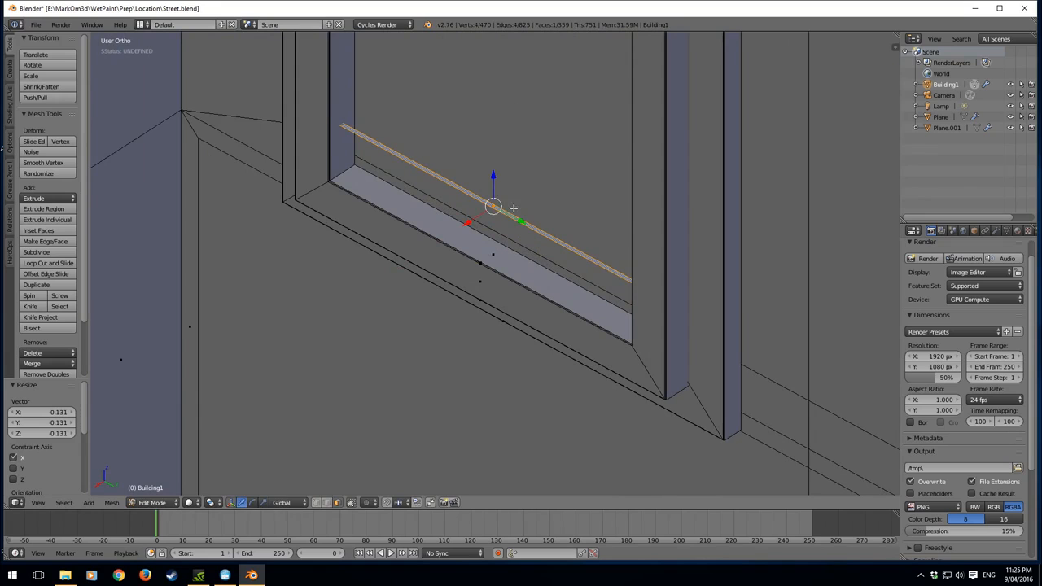
key("s")
key("x")
left_click(557, 271)
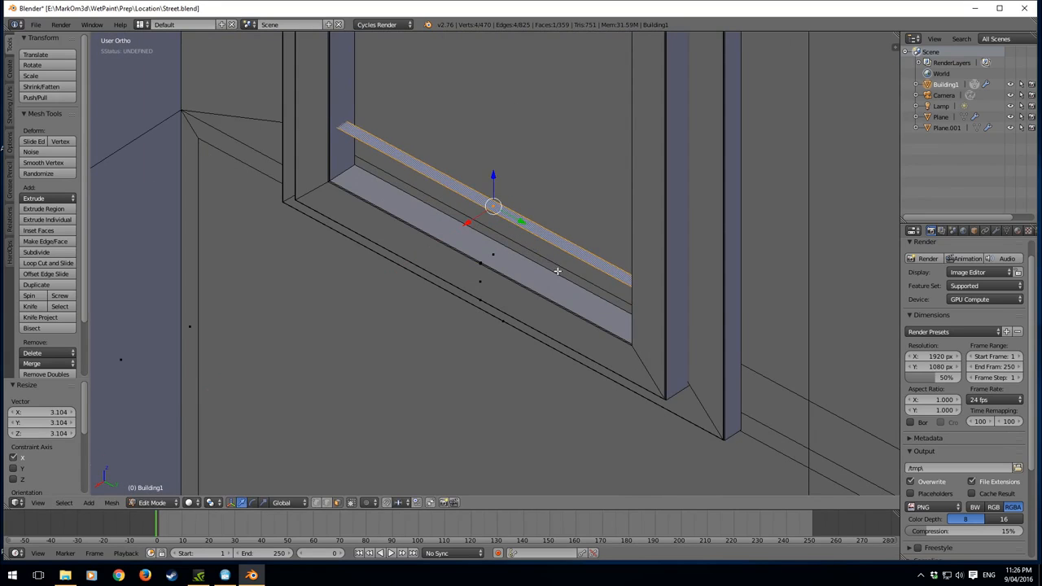
key("g")
key("x")
left_click(465, 226)
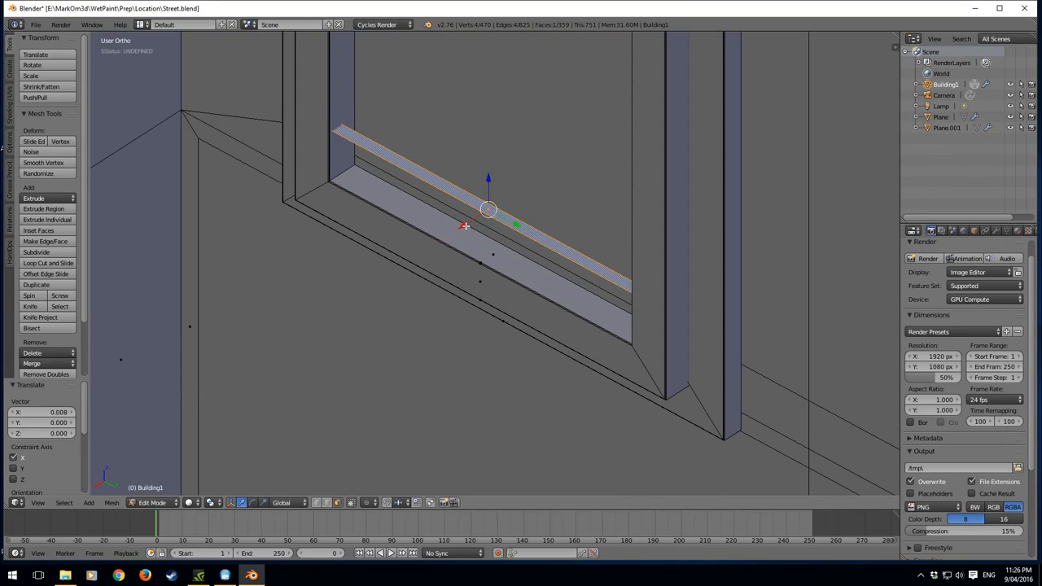
- Extrude the slat face 0.085 upward along Z and shift its top face -0.009 along X to tilt the slat
key("e")
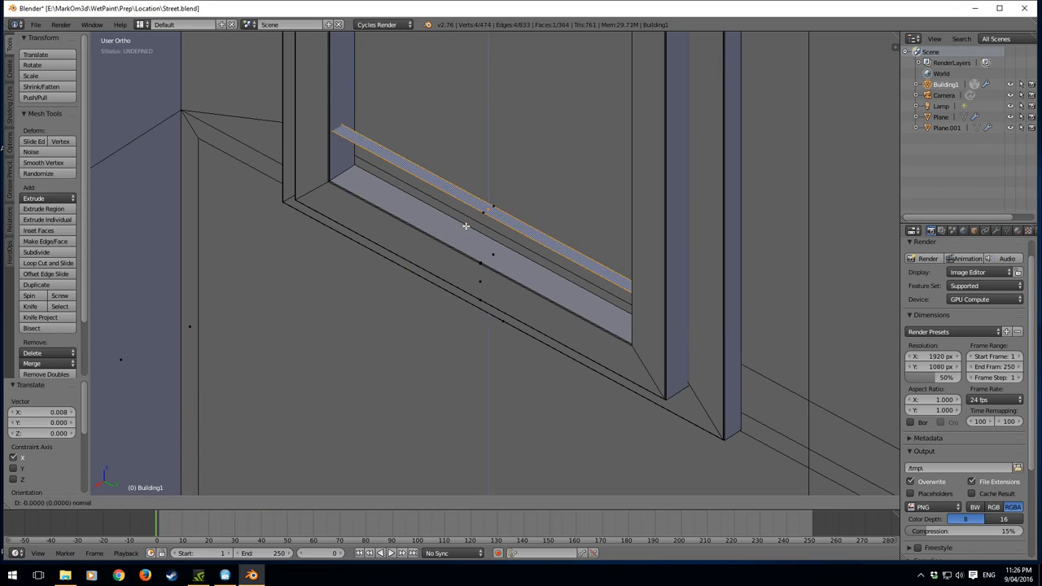
key("z")
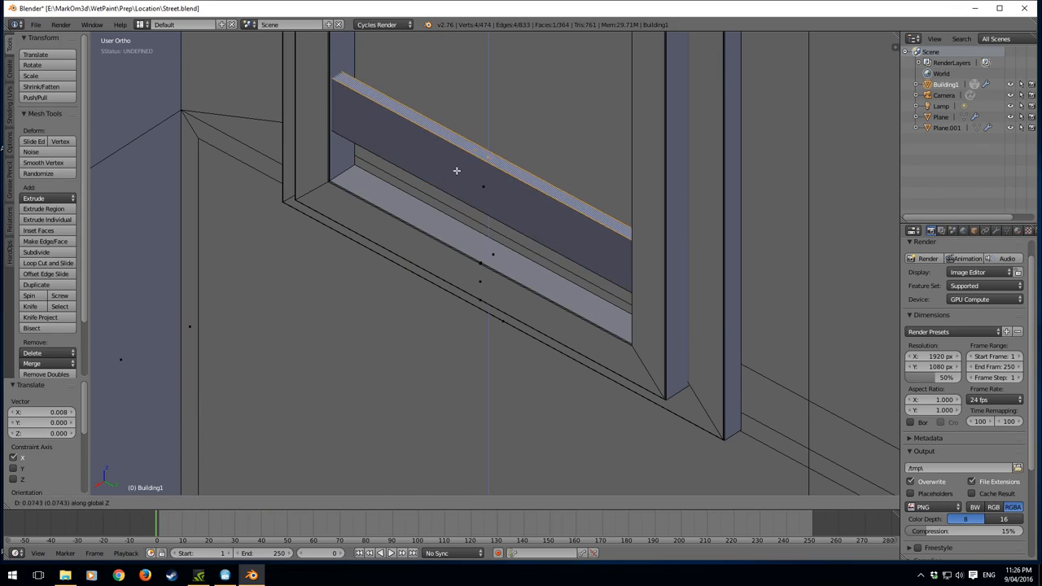
left_click(462, 166)
key("g")
key("x")
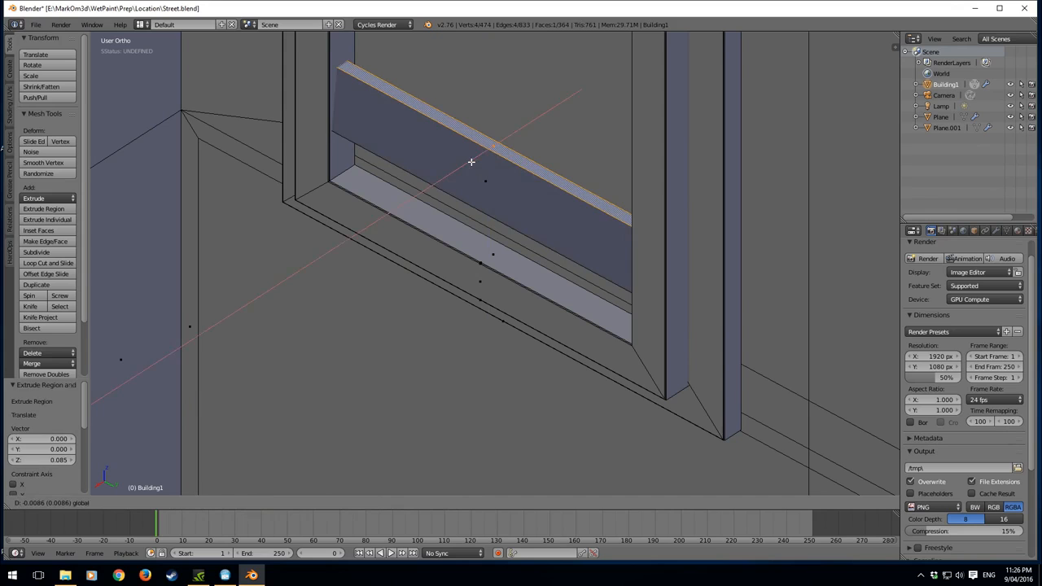
left_click(472, 163)
- Delete the top and back faces of the extruded slat
middle_click_drag(512, 242, 428, 269, "shift")
key("x")
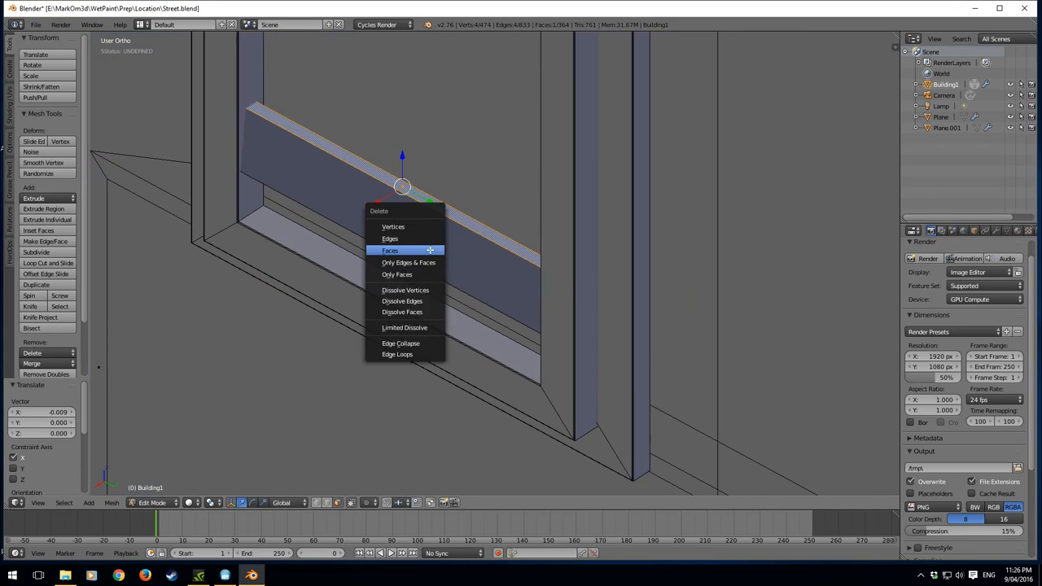
left_click(430, 250)
scroll(447, 240, "up", 3)
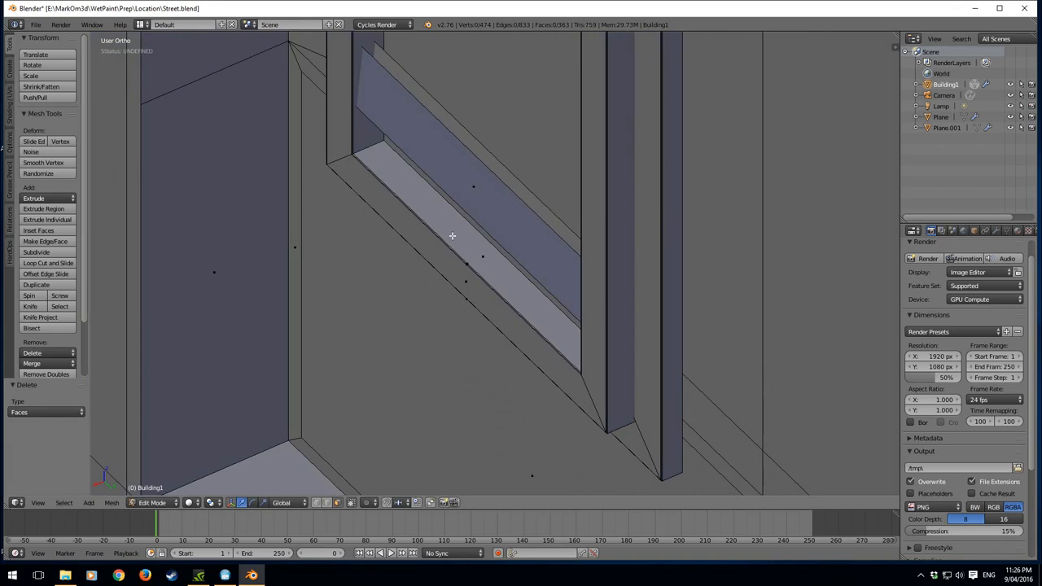
right_click(512, 178)
key("x")
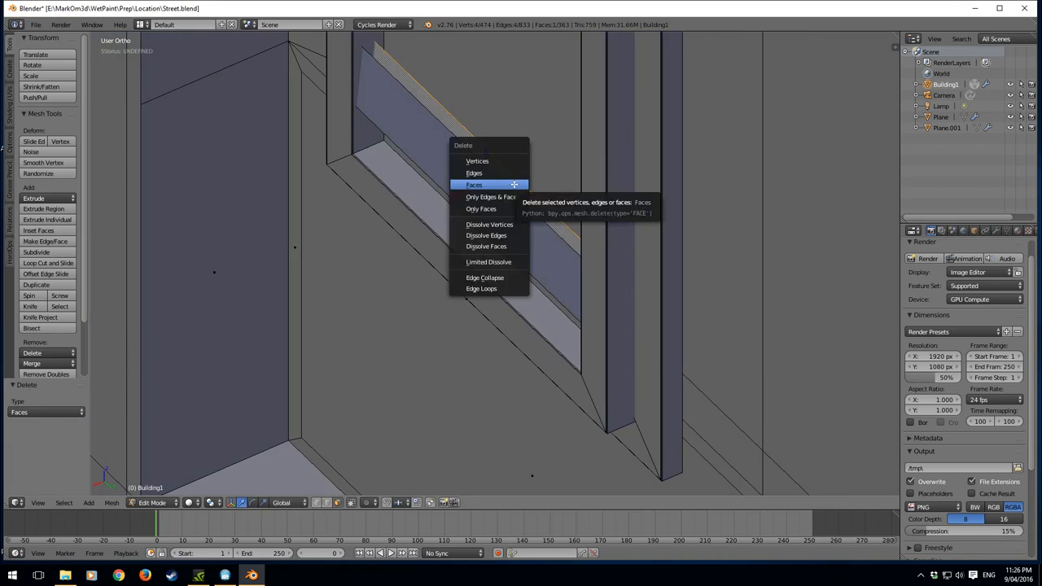
left_click(486, 181)
- Delete the two small end faces of the slat inside the shutter frame's sides
key("z")
right_click(384, 132)
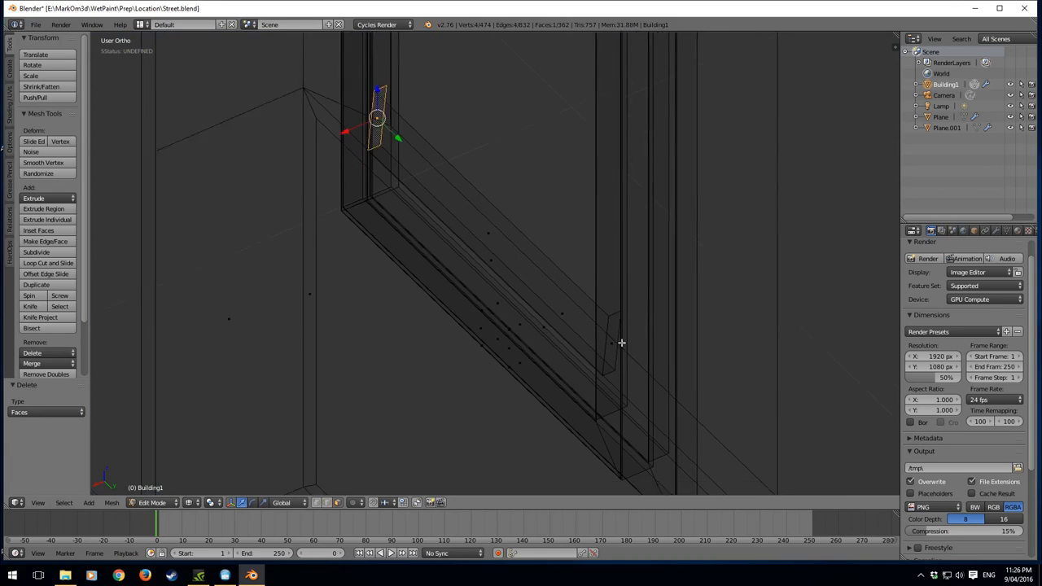
middle_click_drag(621, 344, 590, 306, "shift")
right_click(590, 307, "shift")
key("x")
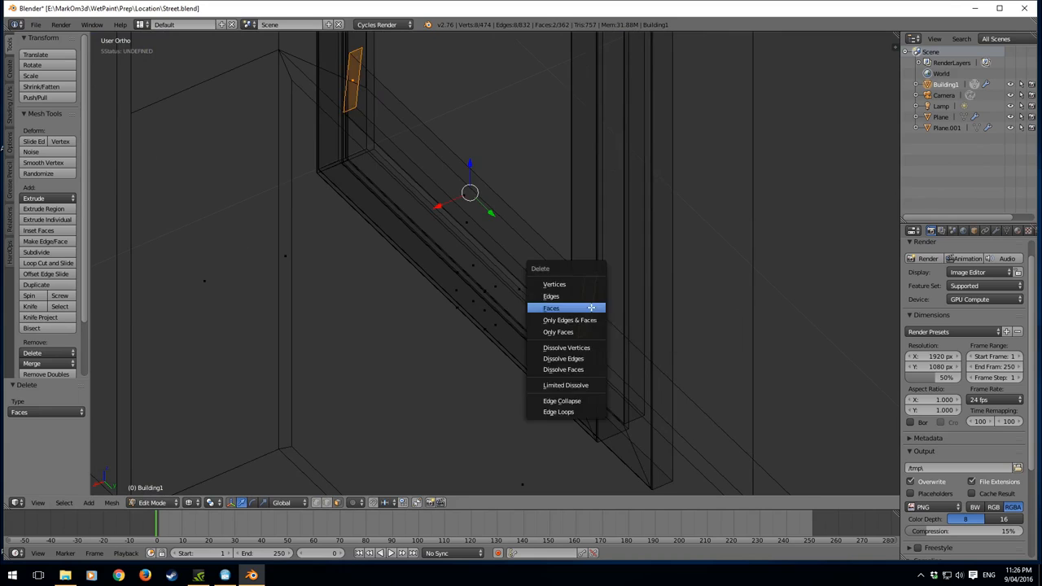
left_click(590, 307)
key("z")
- Bevel the slat's lower front edge by 0.004 with 4 segments
scroll(553, 274, "up", 2)
right_click(495, 312)
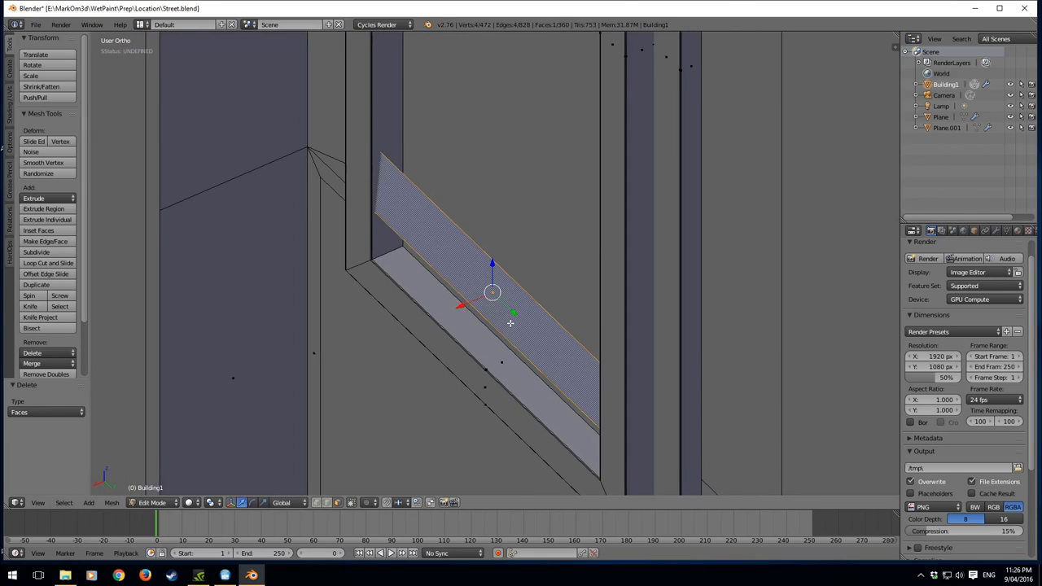
mouse_move(421, 298)
middle_mouse_down()
mouse_move(454, 272)
mouse_move(483, 323)
middle_mouse_up()
scroll(484, 323, "up", 5)
key("z")
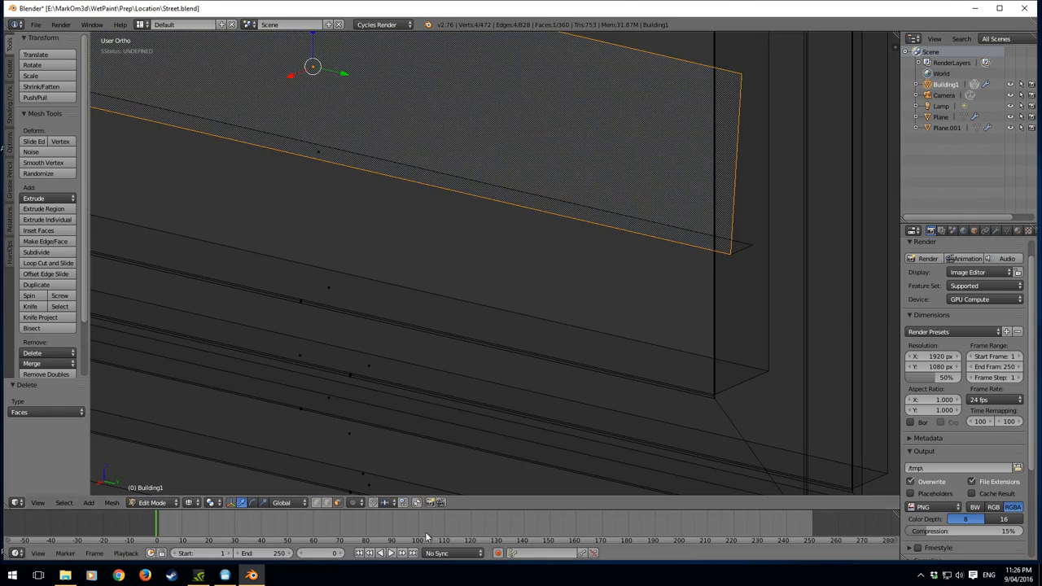
left_click(326, 502)
right_click(453, 193)
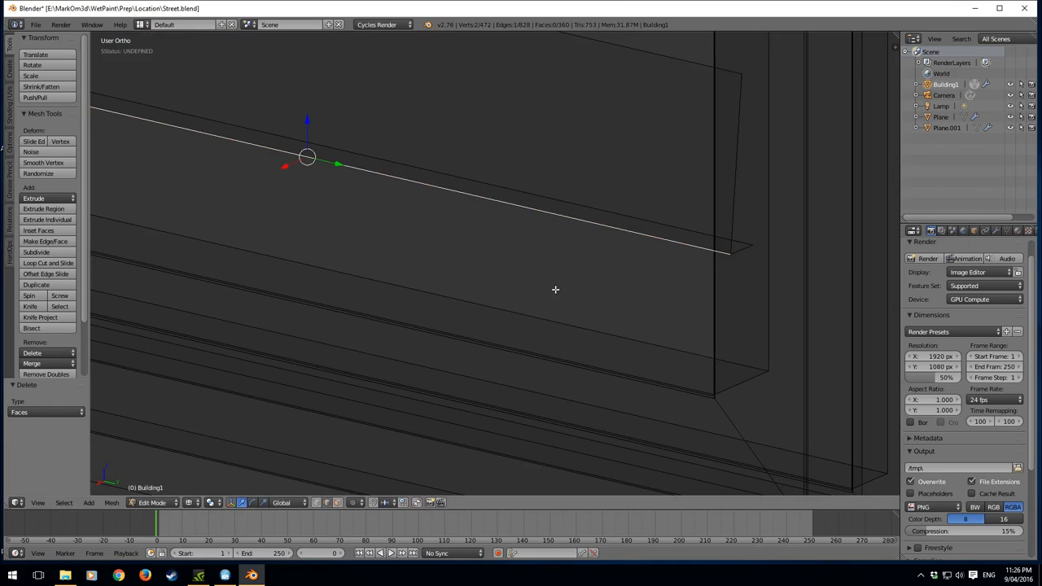
key("ctrl+b")
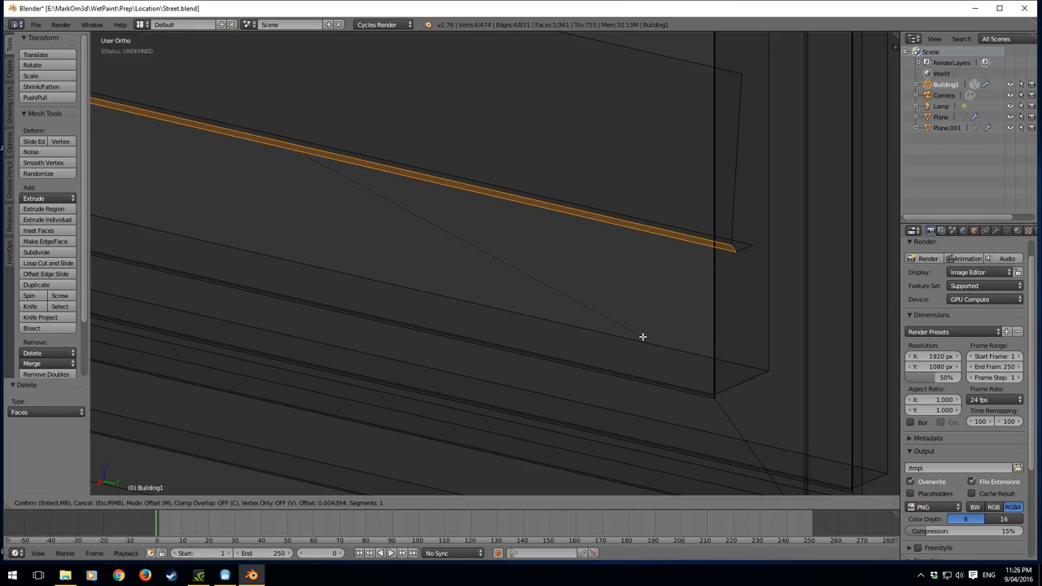
scroll(642, 336, "up", 2)
scroll(642, 336, "up", 1)
left_click(642, 336)
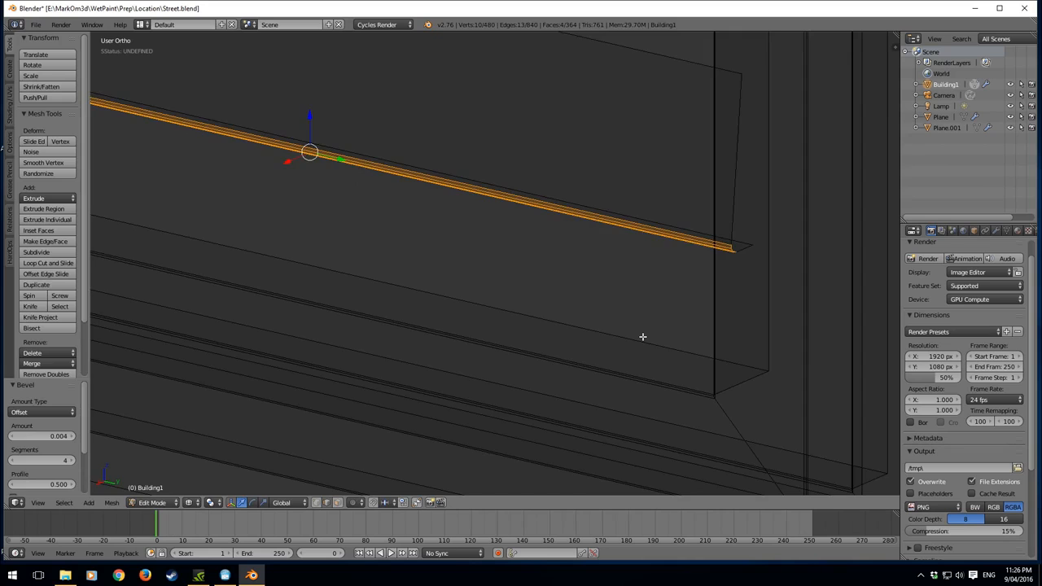
- Select the whole linked slat and, in front view, lower it 0.066 along Z towards the frame's bottom
scroll(641, 336, "down", 3)
key("Tab")
key("Tab")
middle_click_drag(514, 258, 638, 200)
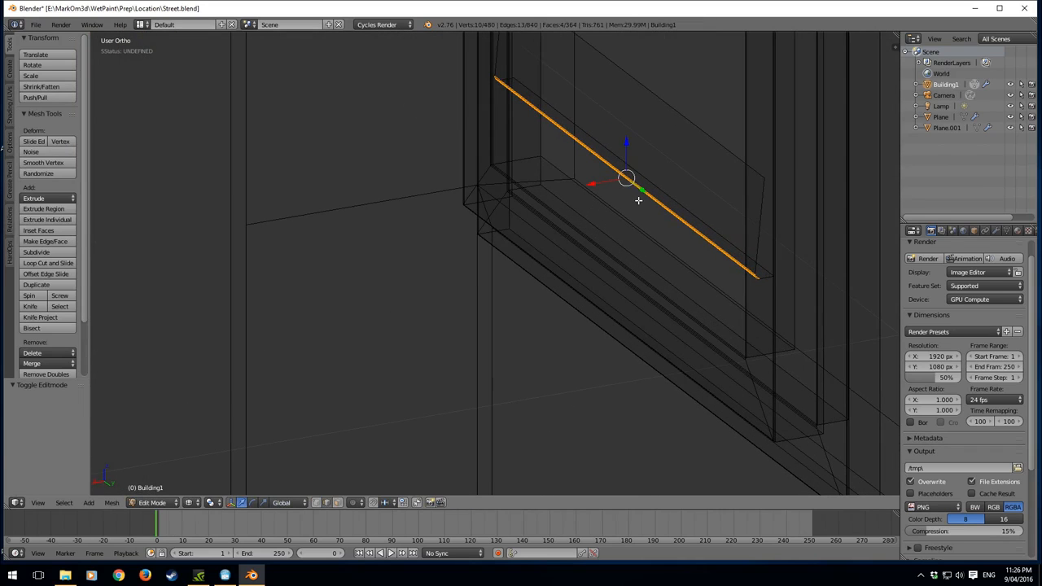
key("ctrl+l")
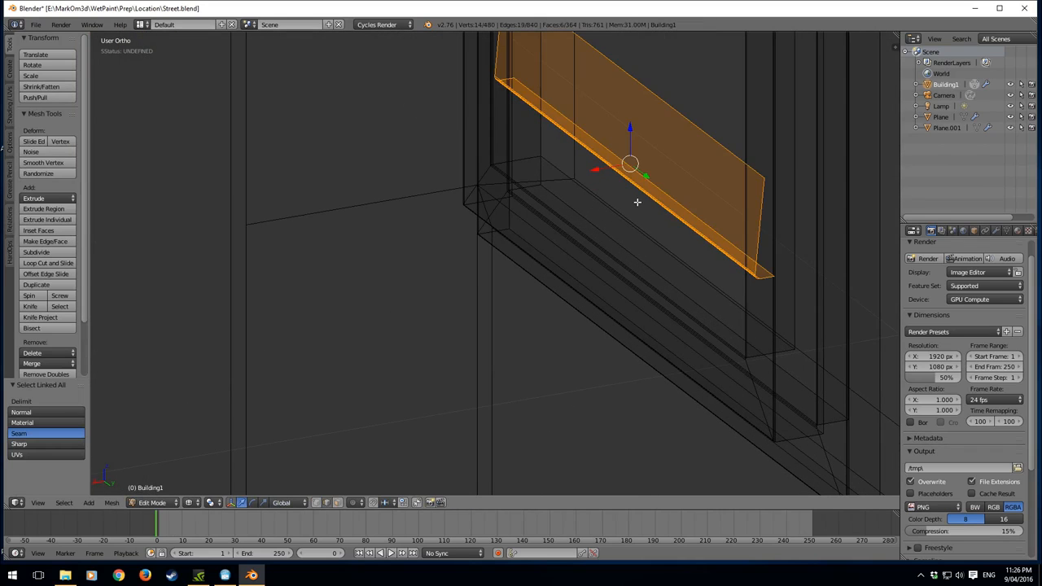
key("KP_3")
key("KP_1")
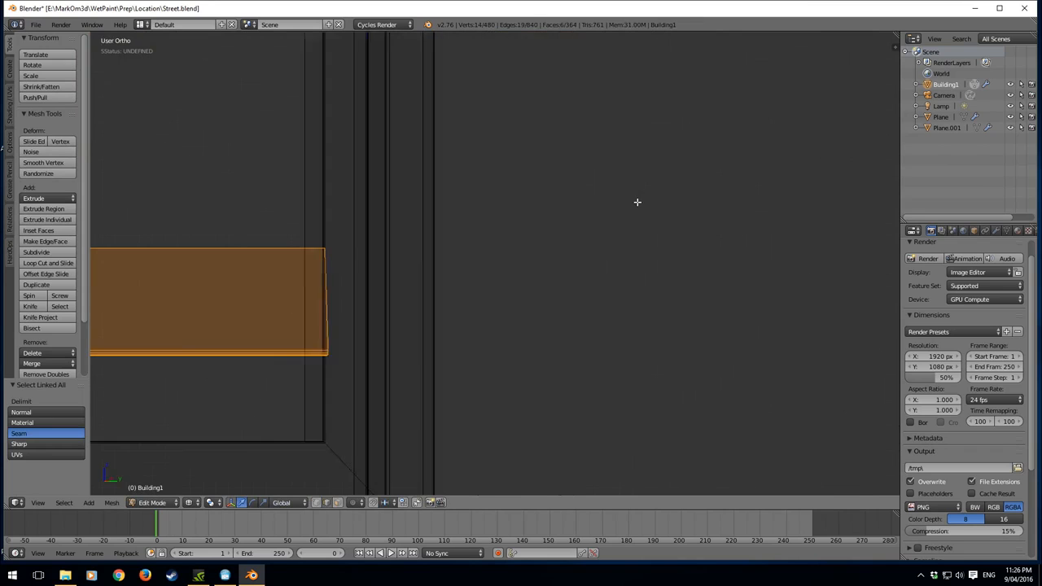
middle_click_drag(360, 263, 488, 249, "shift")
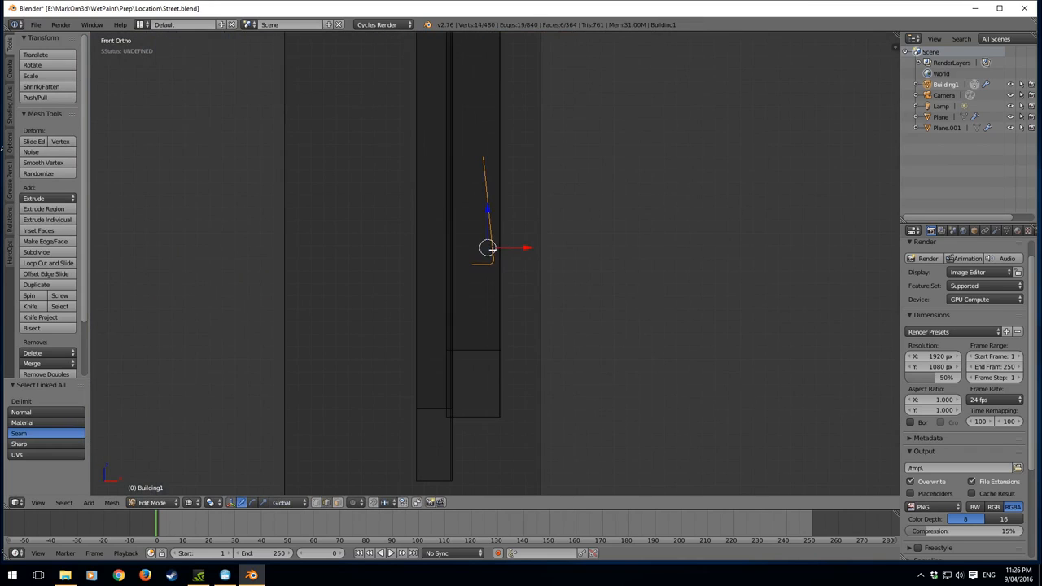
key("g")
key("z")
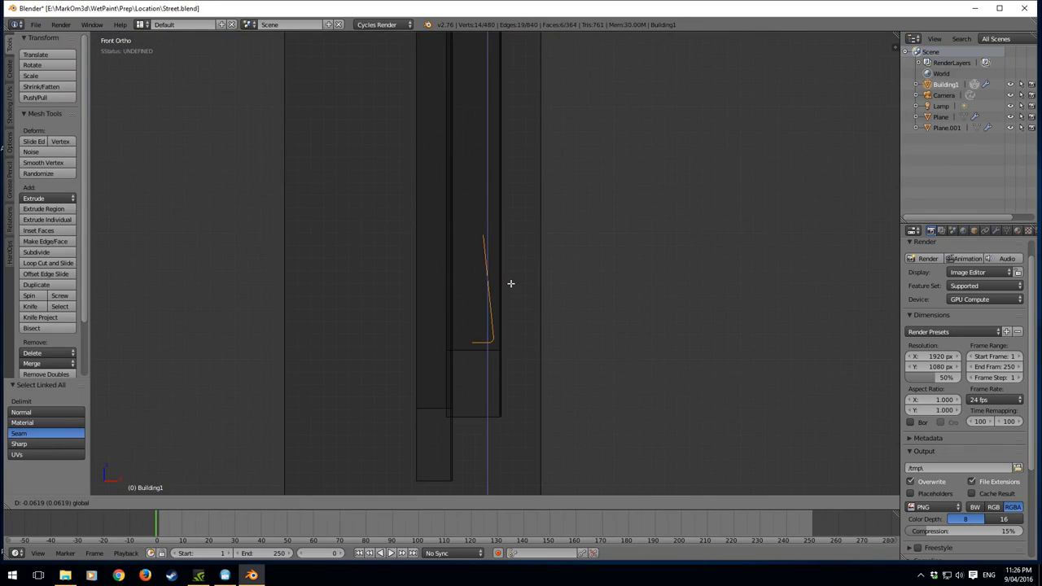
left_click(506, 293)
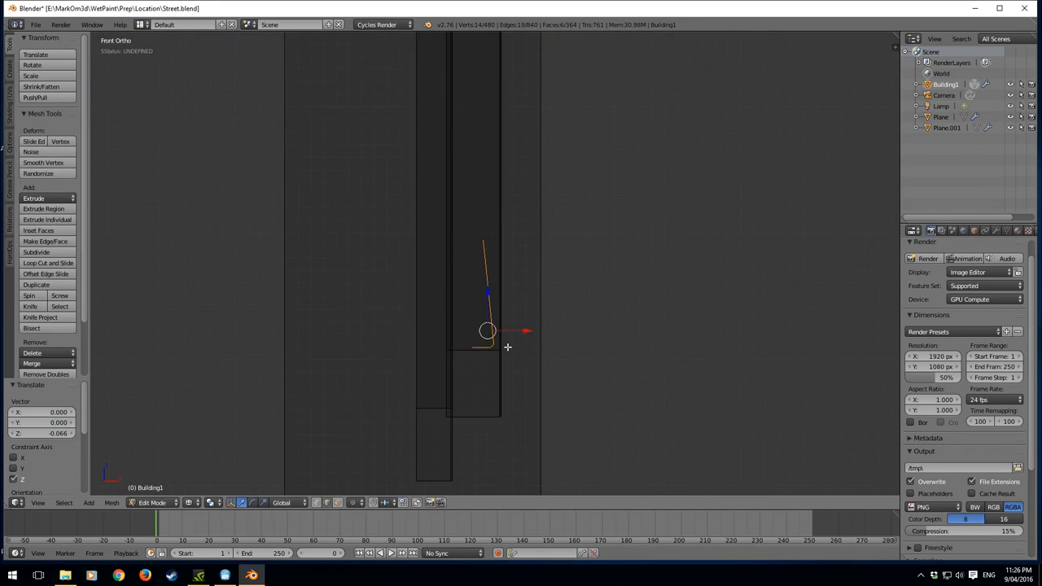
- Duplicate the slat upward twice along Z, spacing the copies 0.08 apart
key("g")
key("z")
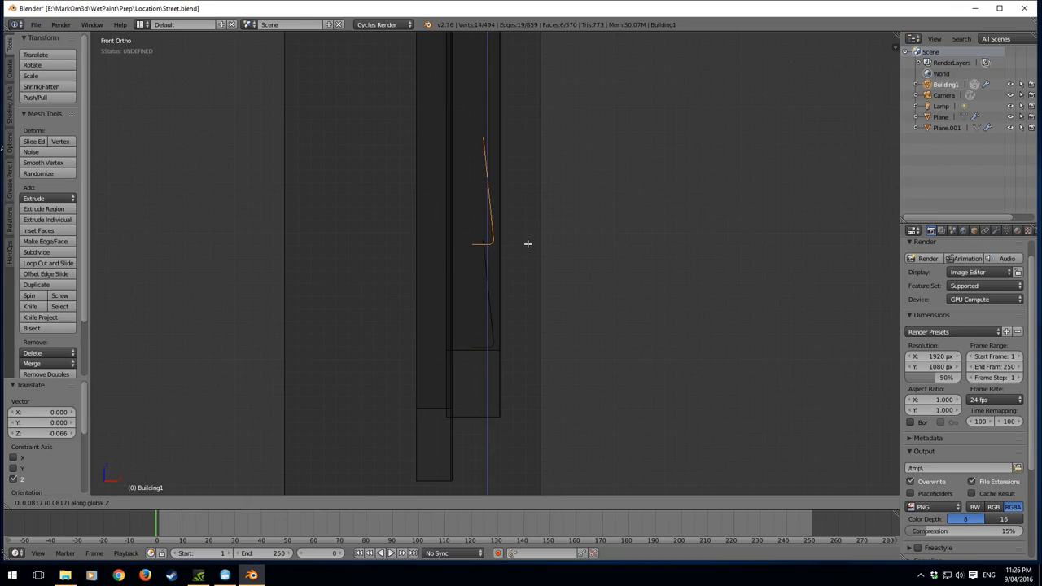
left_click(527, 243)
key("shift+d")
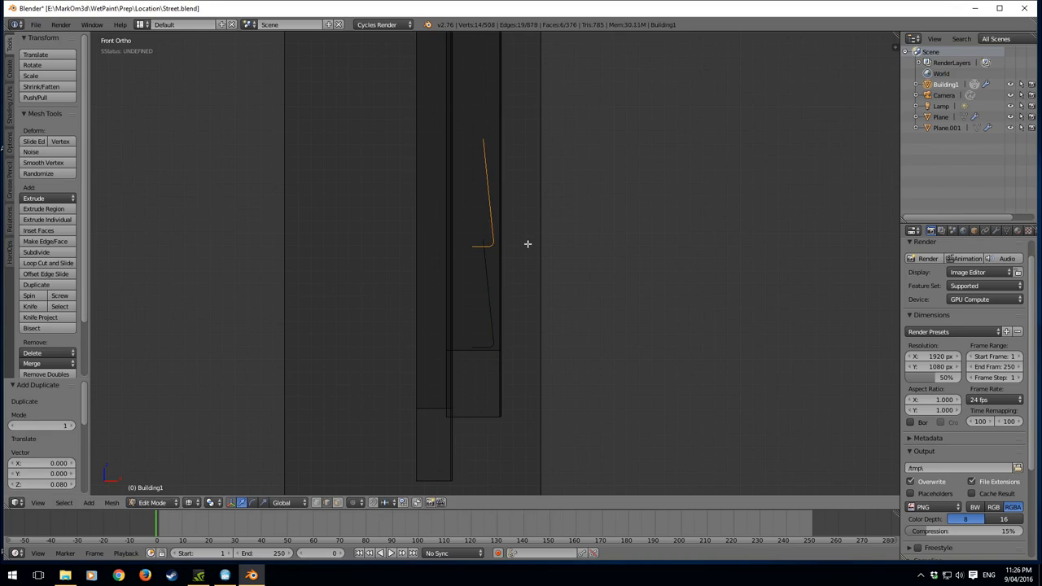
type("z0.08")
key("Return")
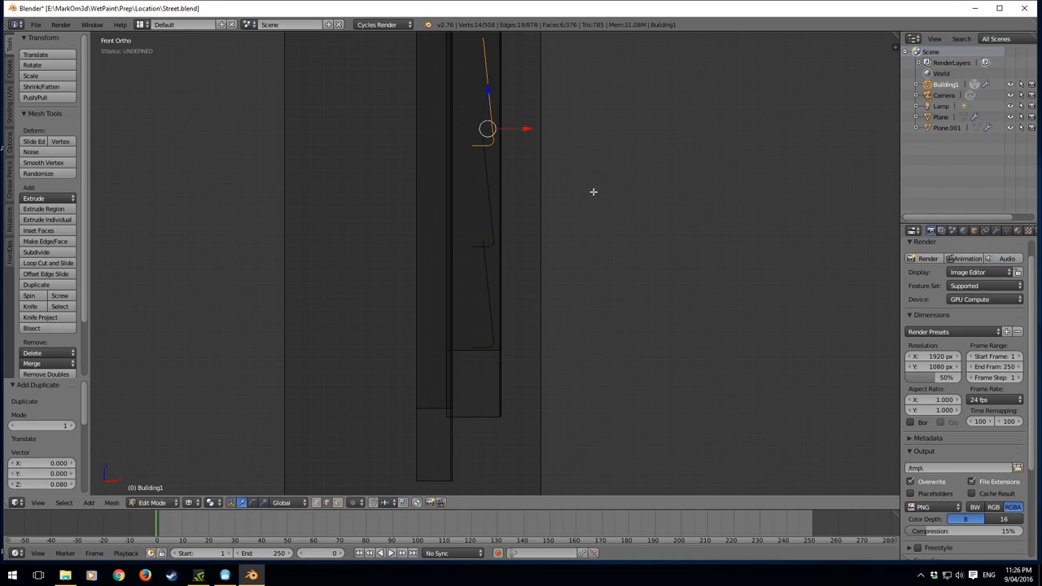
- Add two more slat copies above the topmost one, each offset 0.08 along Z
middle_click_drag(634, 94, 587, 457, "shift")
key("shift+d")
type("z")
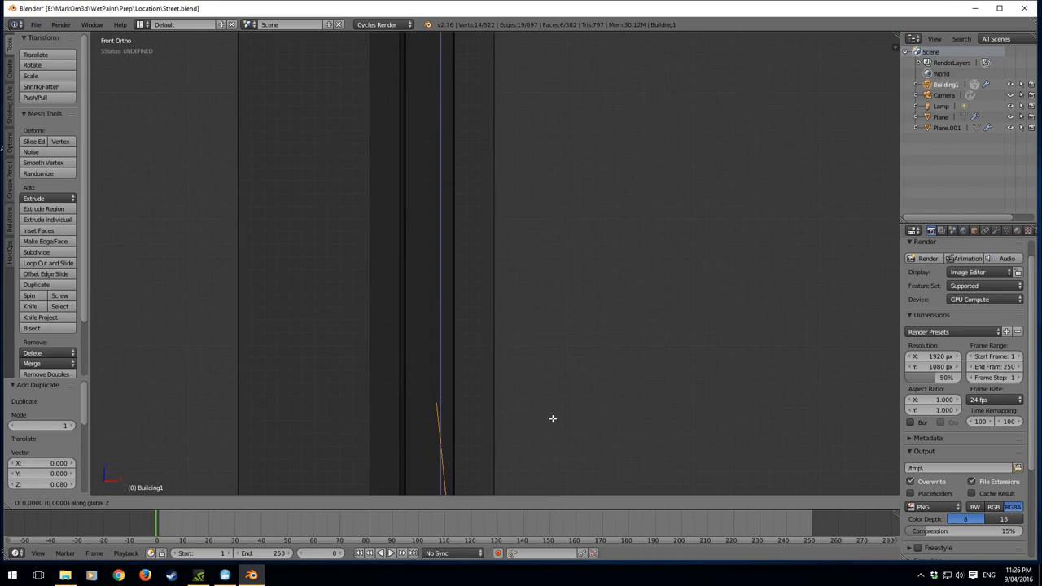
type("0.08")
key("Return")
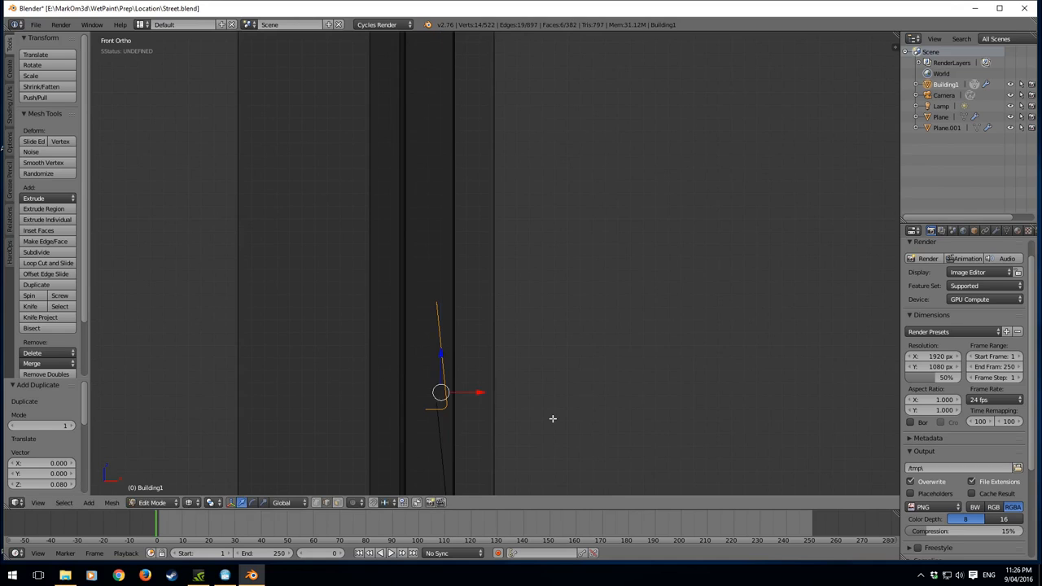
key("shift+d")
type("z0.08")
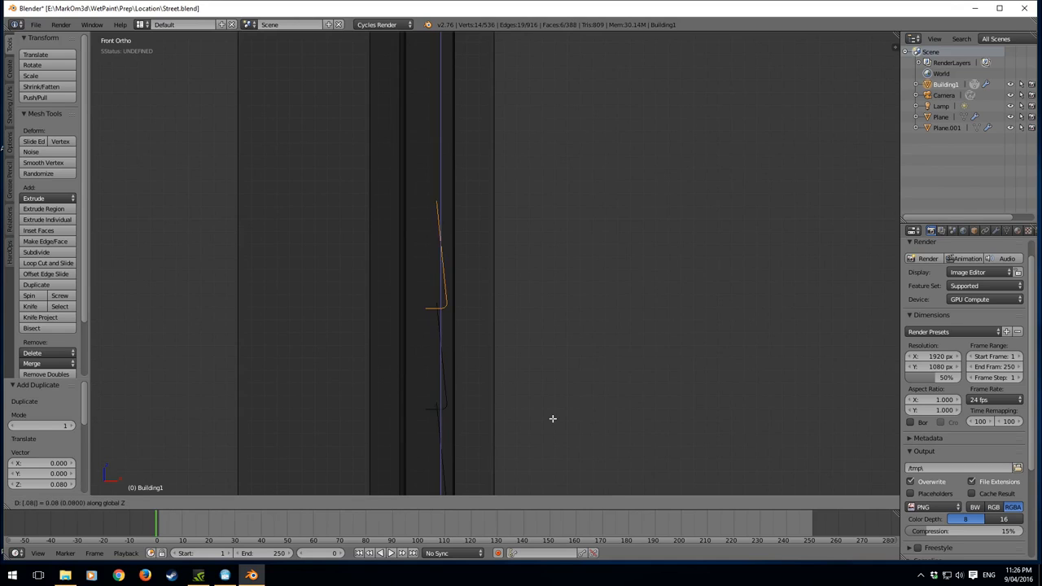
key("Return")
- Add an edge of each lower slat to the selection, try selecting the linked geometry, and undo the linked selection
middle_click_drag(578, 422, 510, 426)
scroll(509, 426, "down", 4)
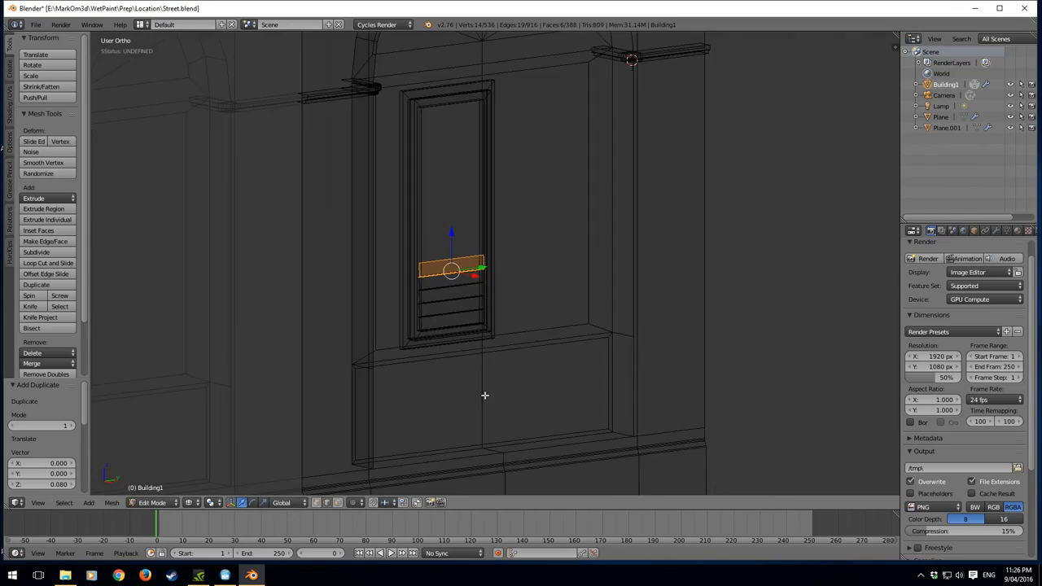
scroll(483, 396, "up", 3)
right_click(418, 314, "shift")
right_click(415, 339, "shift")
right_click(411, 365, "shift")
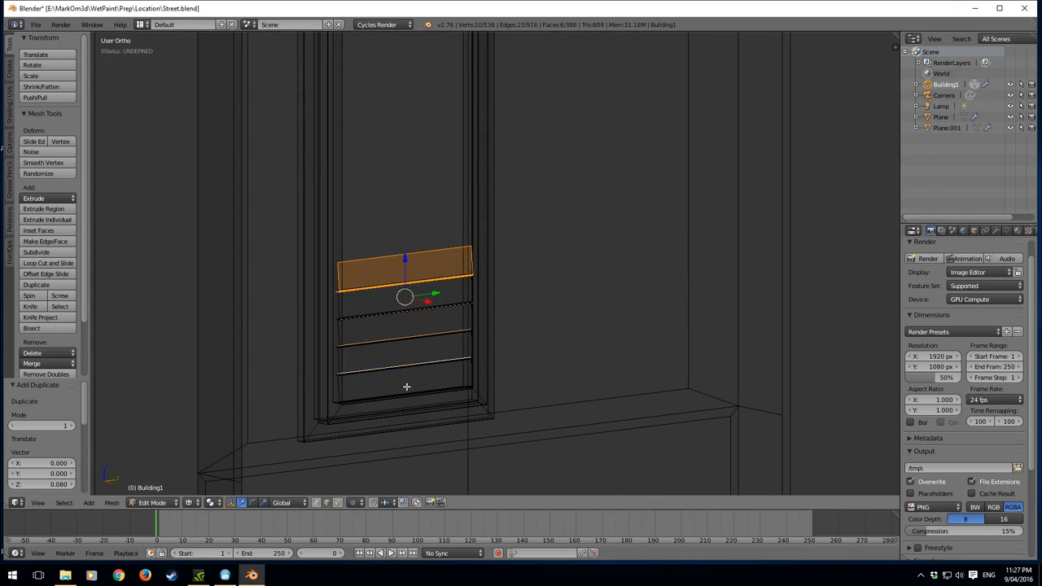
right_click(407, 386, "shift")
key("ctrl+l")
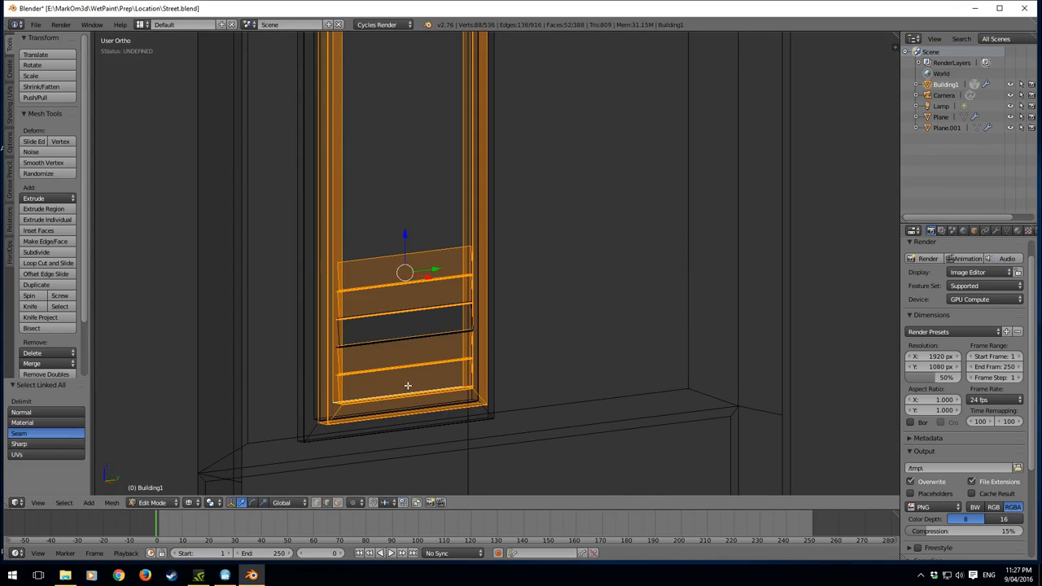
key("ctrl+z")
- Deselect the bottom frame edge, add the missed slats' edges, and extend the selection to all five linked slats
middle_click_drag(421, 393, 443, 328, "shift")
key("b")
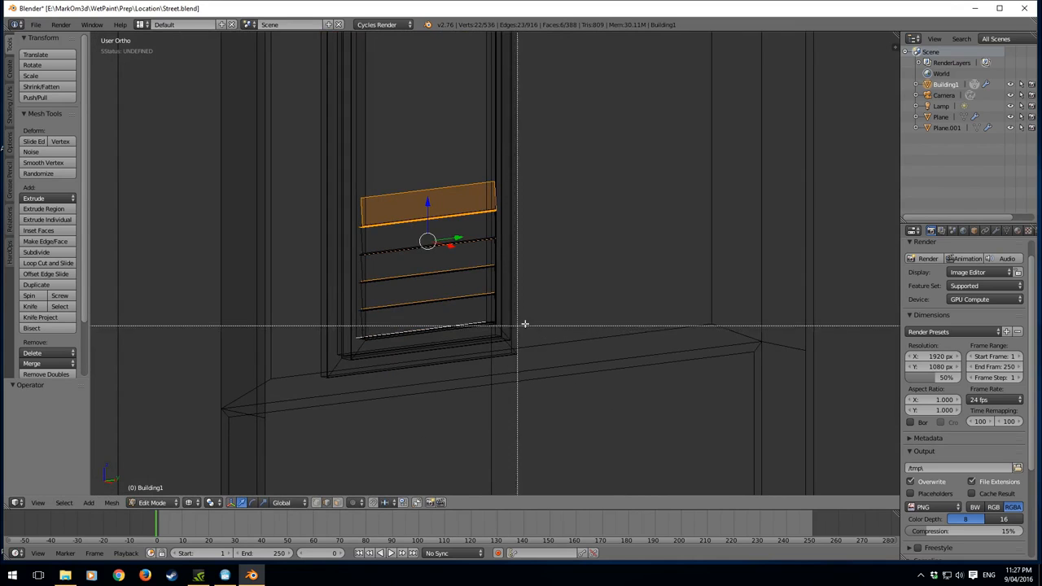
middle_click_drag(537, 318, 111, 425)
scroll(398, 355, "up", 7)
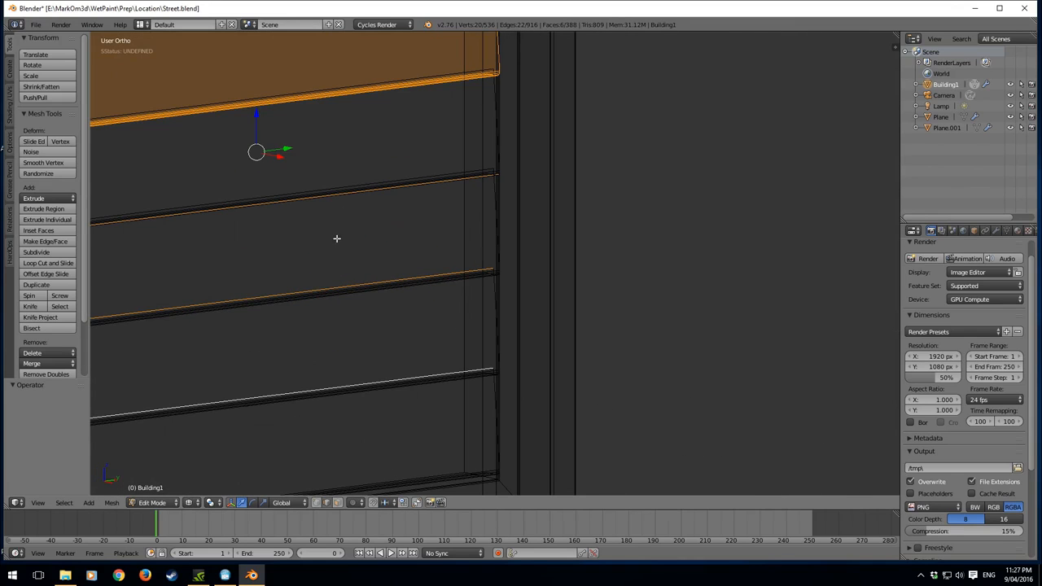
right_click(329, 192, "shift")
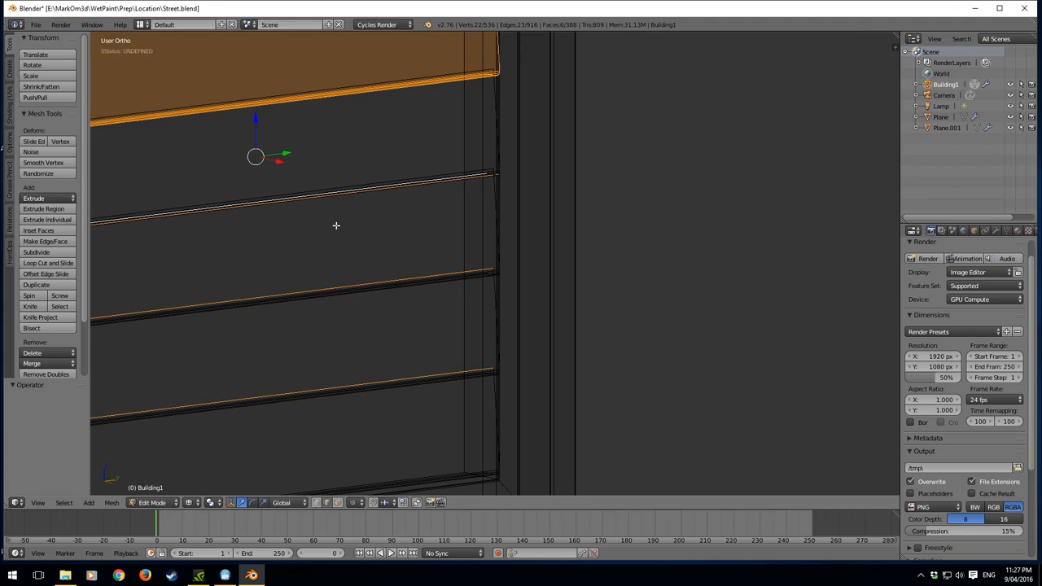
key("ctrl+l")
middle_click_drag(333, 268, 500, 240, "shift")
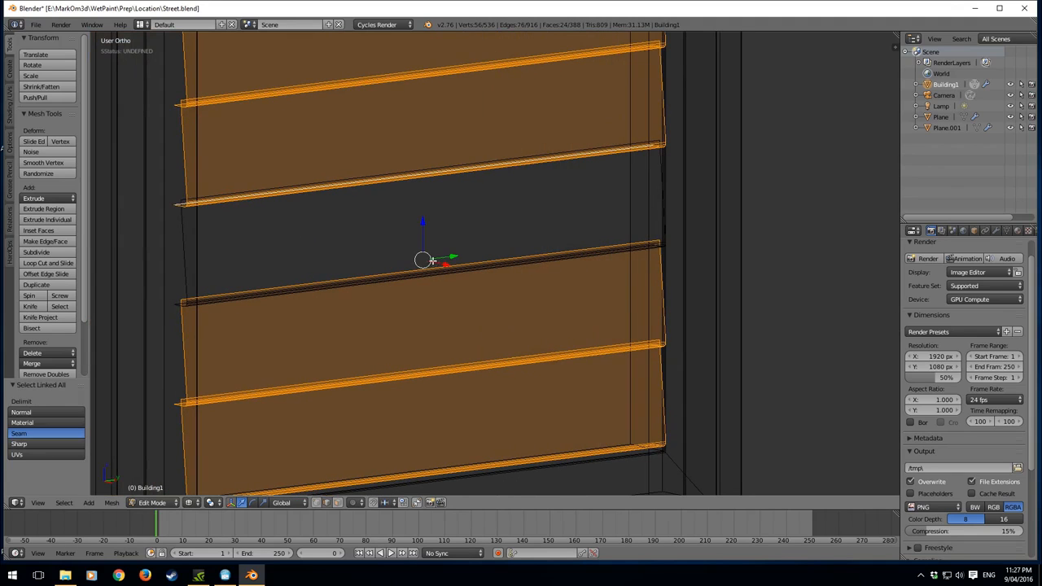
right_click(426, 284, "shift")
key("ctrl+l")
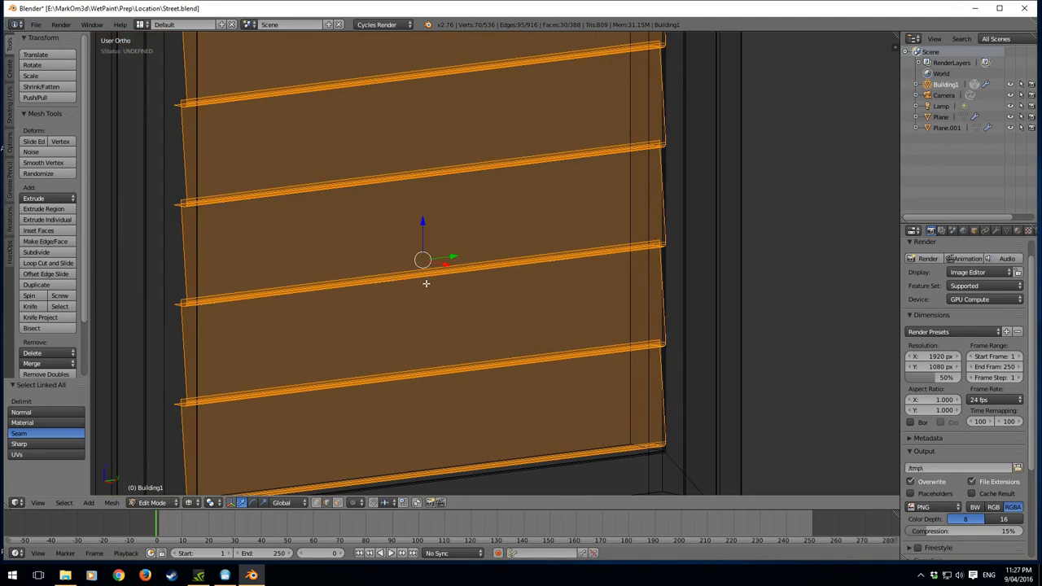
- Duplicate the five selected slats upward by 0.4 along Z
scroll(450, 307, "down", 3)
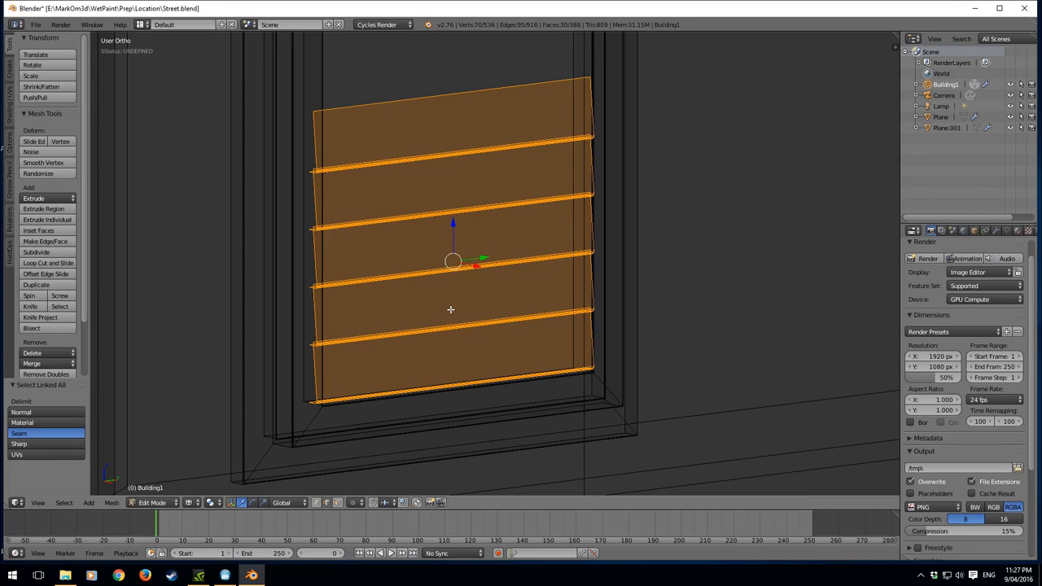
key("shift+d")
key("z")
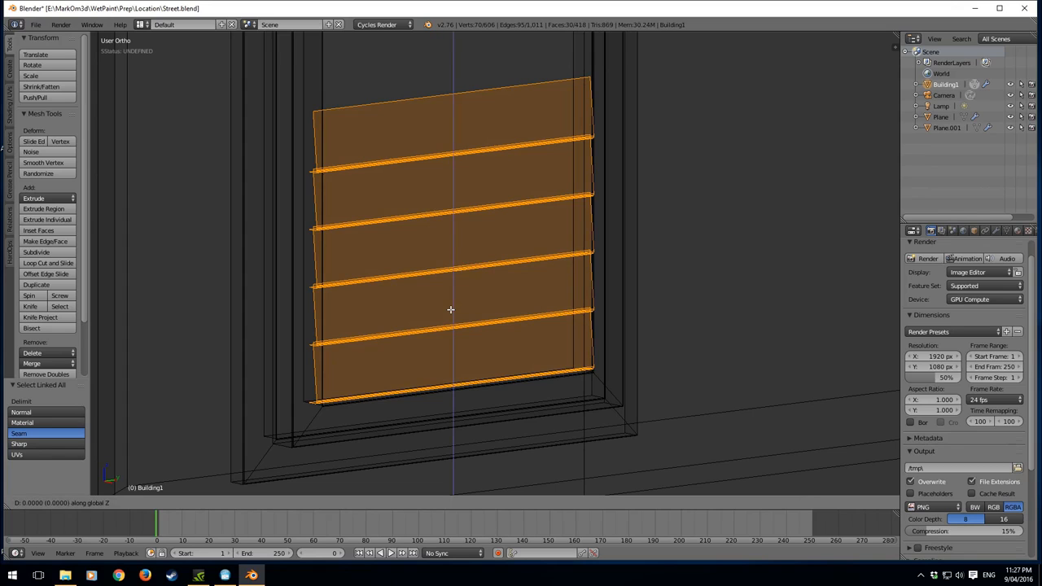
type("0.4")
key("Return")
- Add another copy of the five-slat group 0.4 above the previous copy along Z
scroll(452, 309, "down", 3)
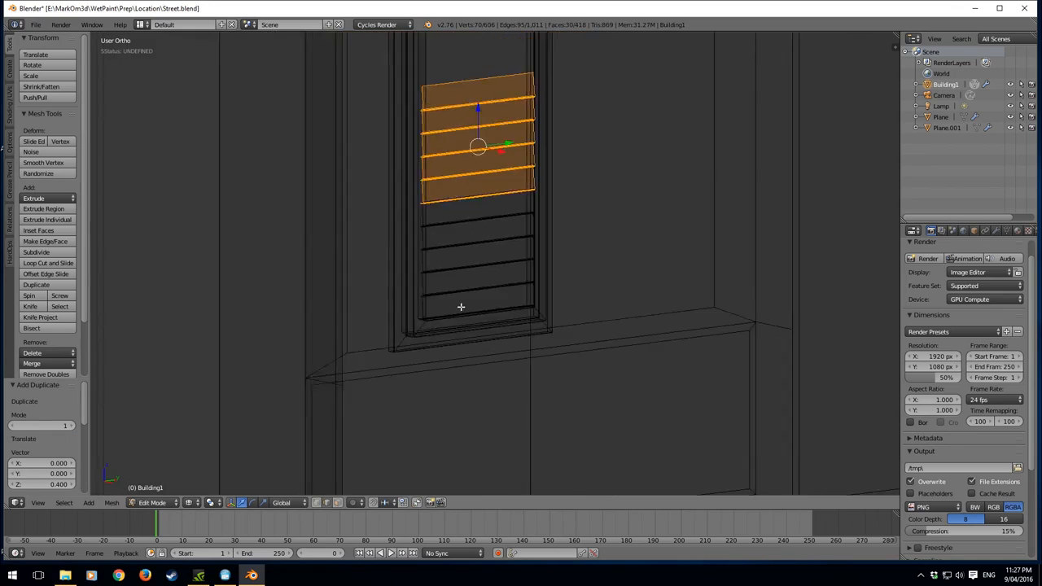
scroll(534, 274, "down", 2)
scroll(535, 277, "up", 2, "shift")
key("shift+d")
type("z")
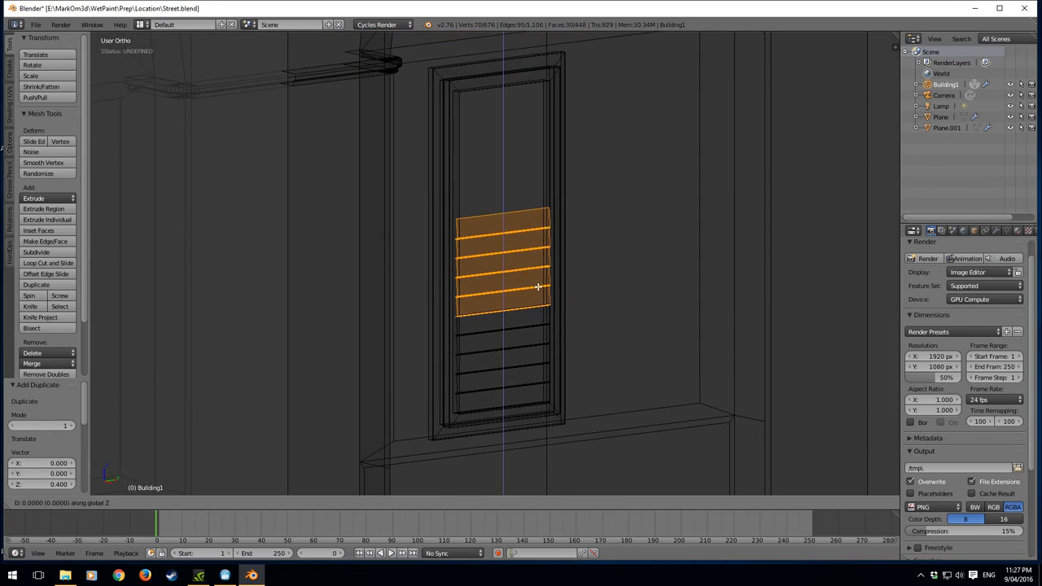
type("0.4")
key("Return")
- Select the topmost slat with its linked geometry and duplicate it upward twice along Z, each copy offset 0.08
scroll(538, 286, "up", 3)
middle_click_drag(533, 214, 566, 459, "shift")
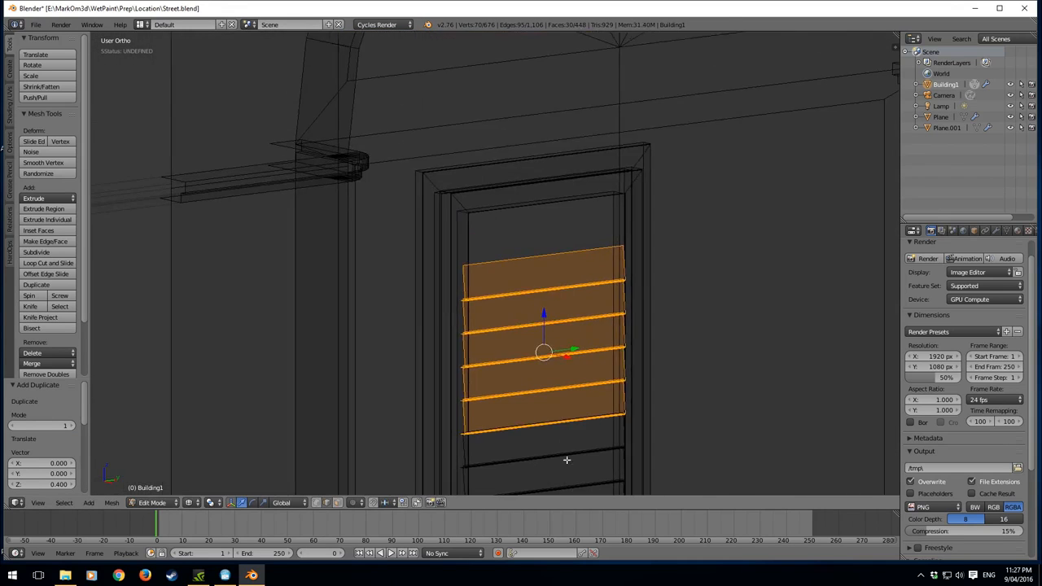
scroll(566, 460, "up", 2)
right_click(541, 259)
key("ctrl+l")
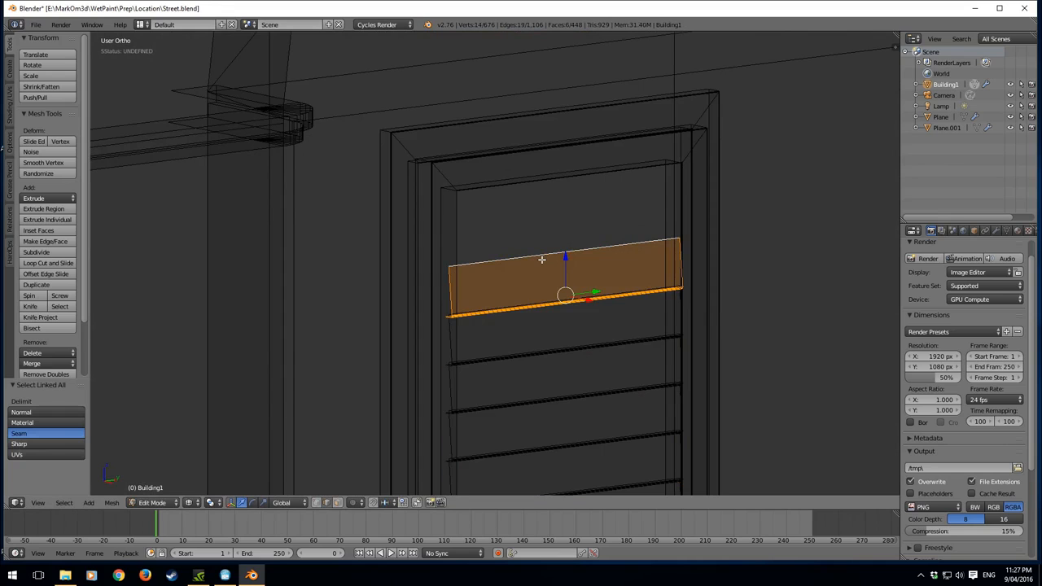
key("shift+d")
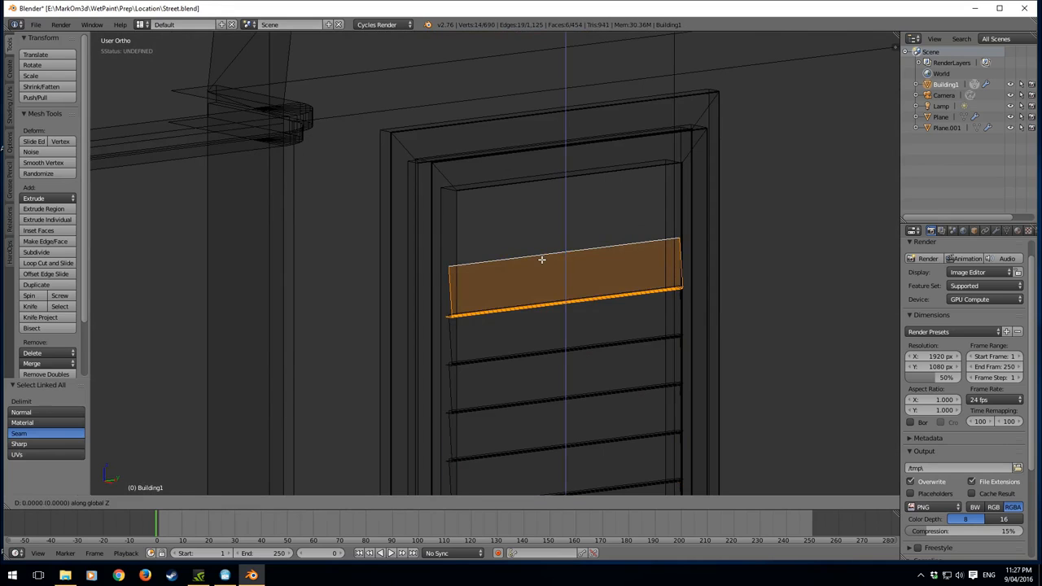
type("z0.08")
key("Return")
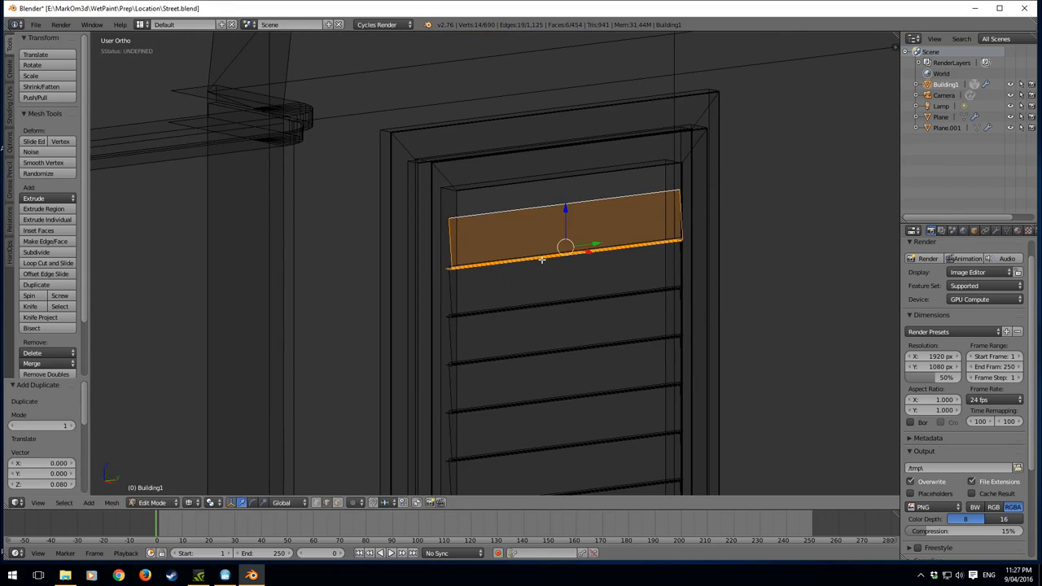
key("shift+d")
type("z0.08")
key("Return")
- Try to select all the shutter slats with a box selection extended to the linked geometry
scroll(541, 259, "down", 2)
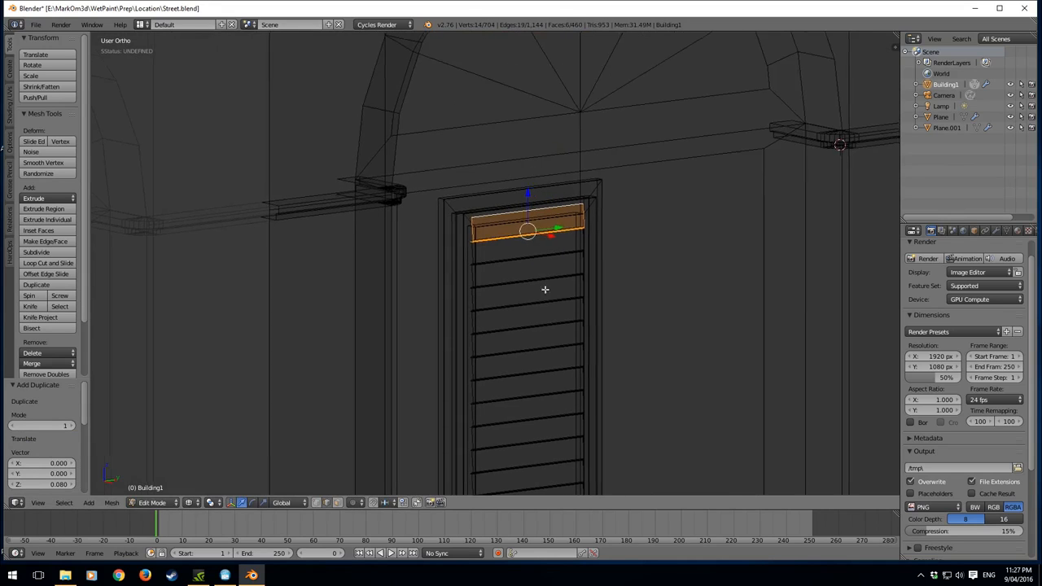
scroll(521, 195, "down", 2, "shift")
right_click(479, 327, "alt+shift")
scroll(488, 407, "down", 3, "shift")
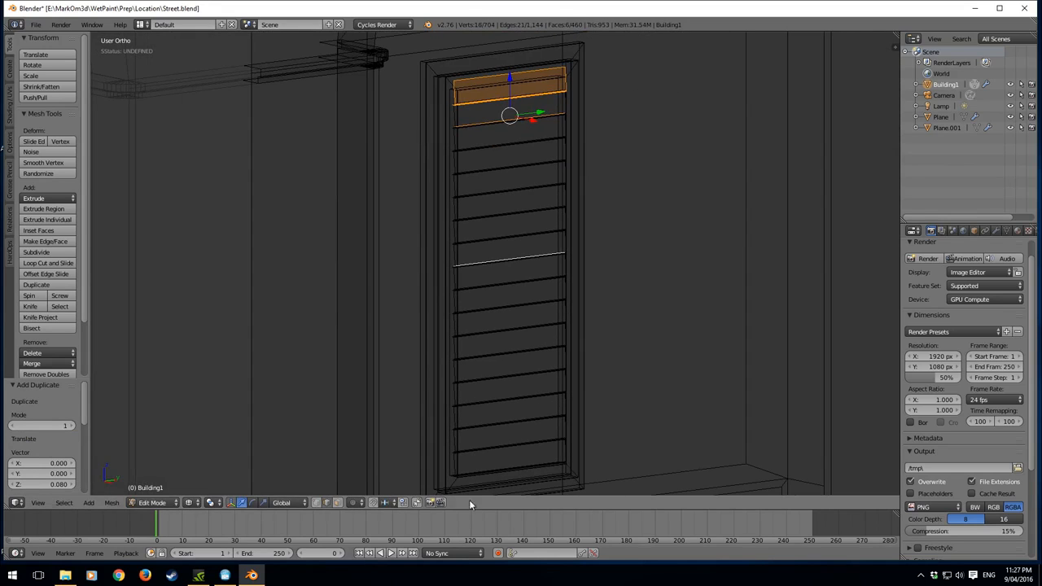
key("KP_3")
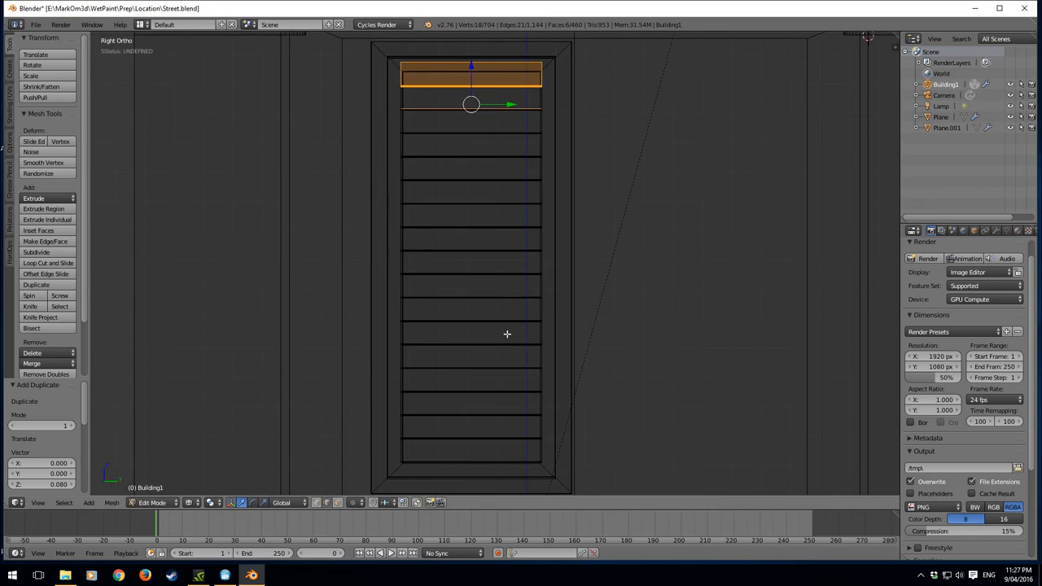
scroll(495, 334, "down", 1)
key("b")
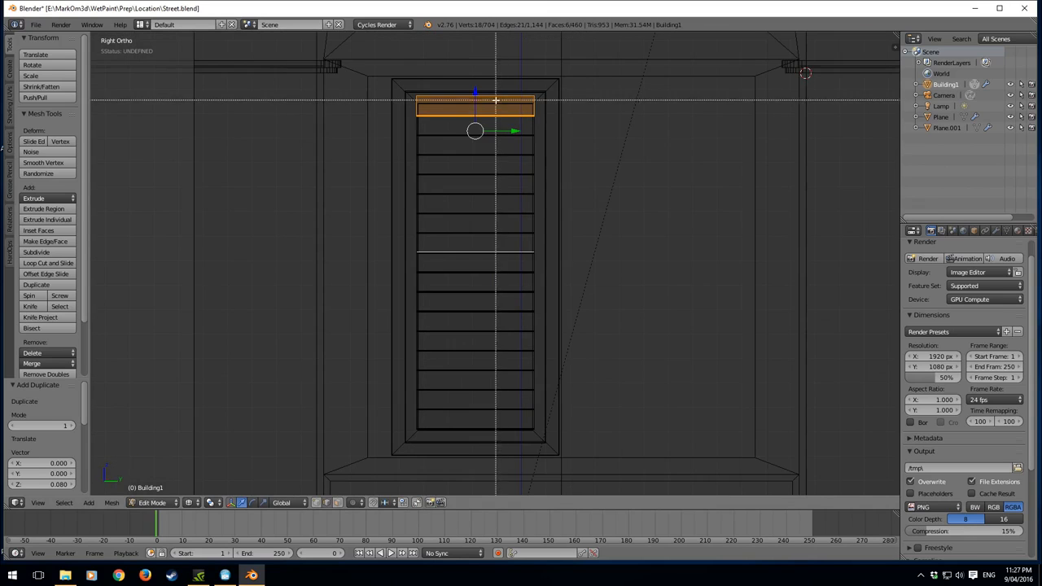
left_click_drag(495, 101, 450, 419)
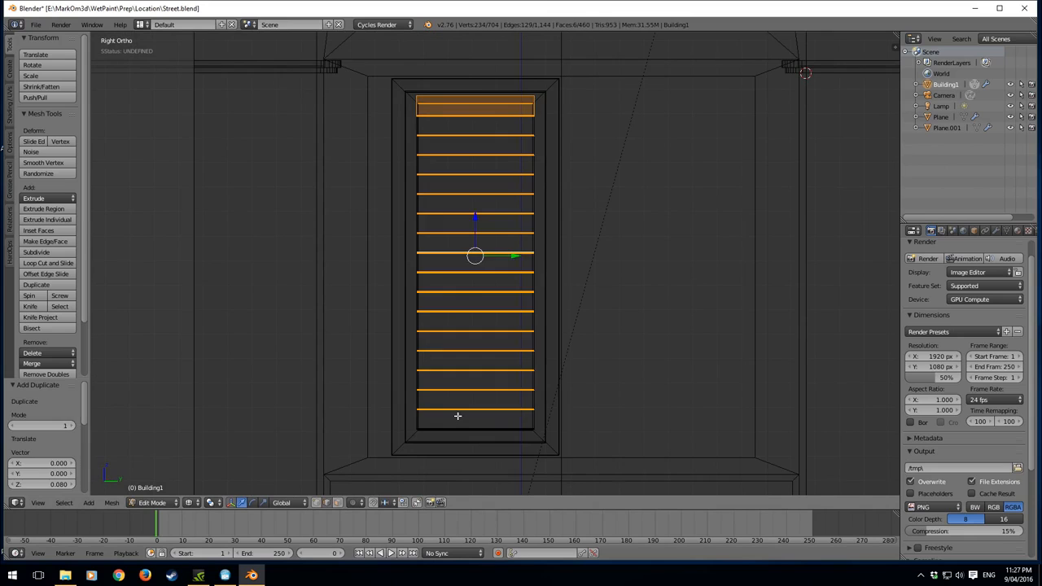
key("ctrl+l")
scroll(469, 420, "up", 2)
middle_click_drag(472, 420, 453, 410)
scroll(453, 409, "down", 1)
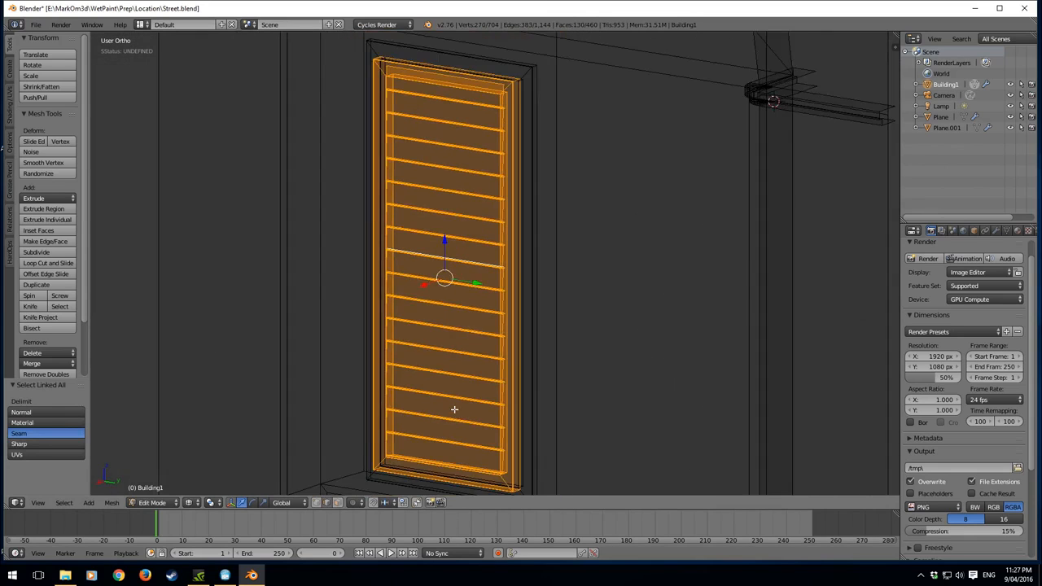
scroll(453, 406, "up", 1)
key("z")
key("z")
key("KP_3")
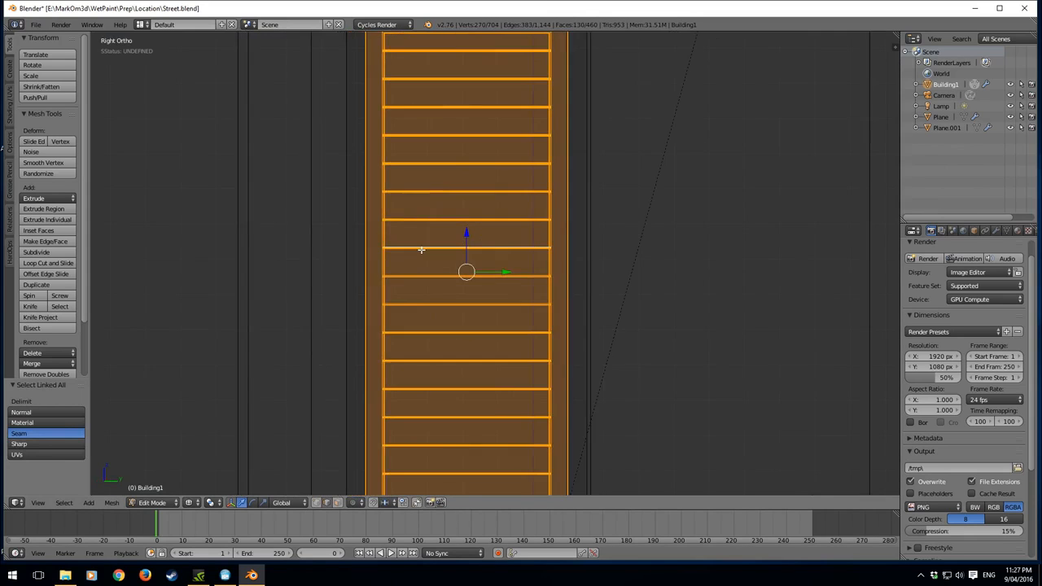
- Reselect only the slats with a box kept inside the shutter frame and extend the selection to their linked geometry
key("z")
right_click(446, 280)
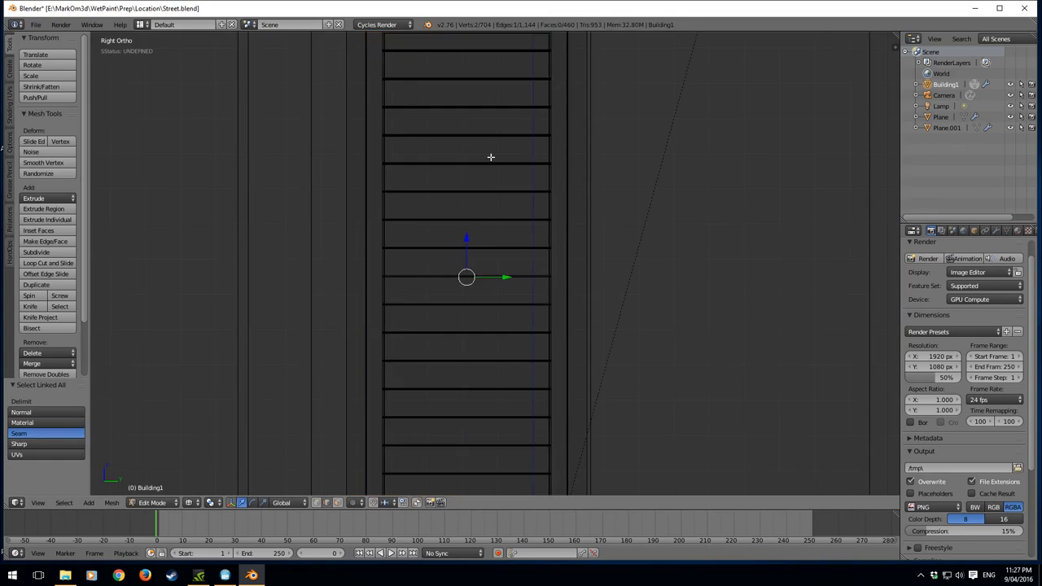
scroll(476, 146, "down", 3)
key("b")
left_click_drag(489, 139, 460, 392)
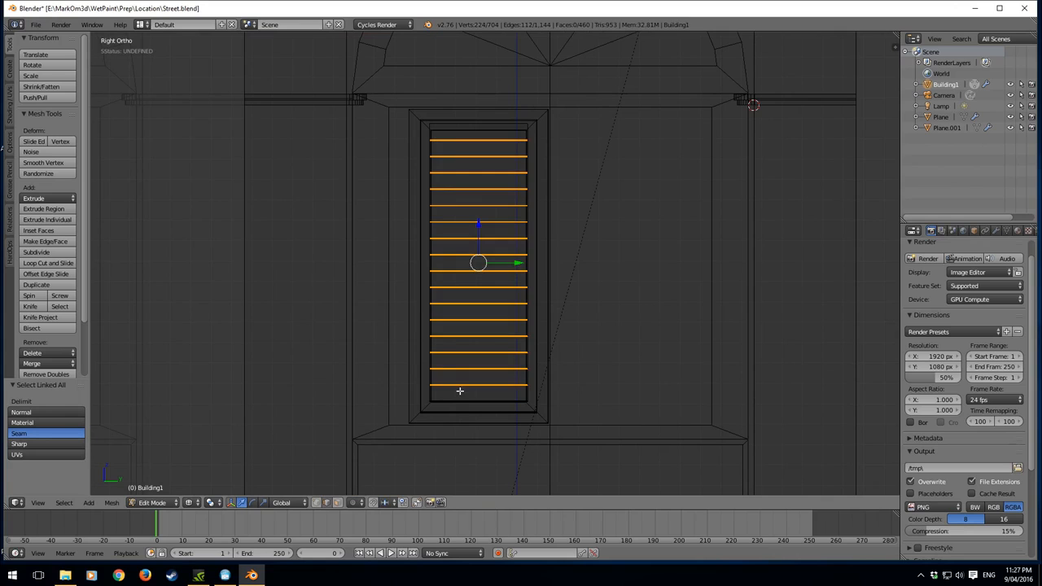
key("ctrl+l")
- Shift the selected slats along X by about -0.006 and then by about another -0.007
mouse_move(474, 353)
middle_mouse_down()
mouse_move(414, 342)
mouse_move(456, 284)
mouse_move(439, 263)
mouse_move(425, 273)
middle_mouse_up()
key("z")
scroll(472, 271, "up", 4)
left_click_drag(378, 275, 380, 276)
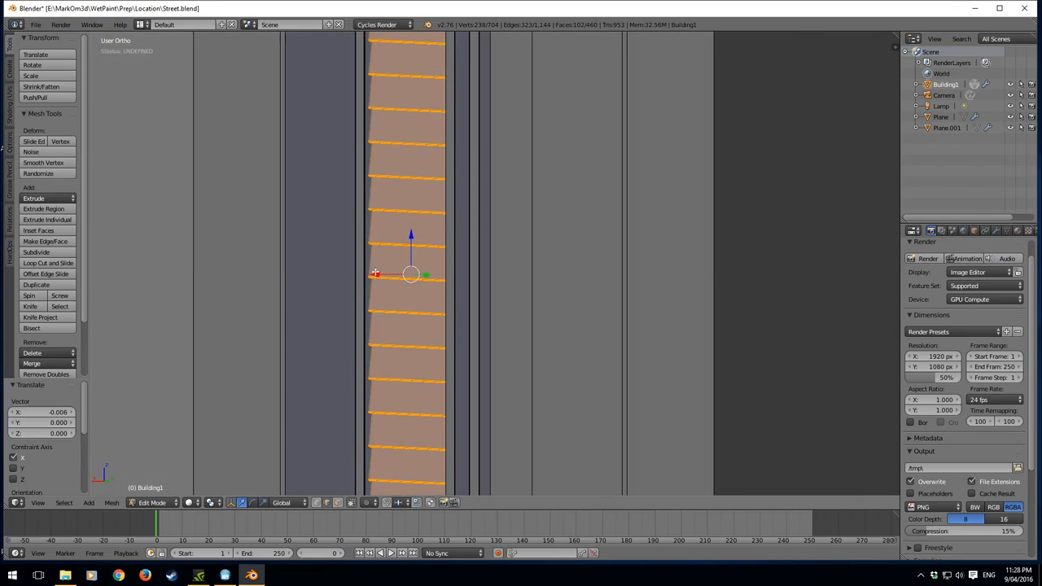
middle_click_drag(381, 276, 392, 280)
left_click_drag(375, 271, 378, 270)
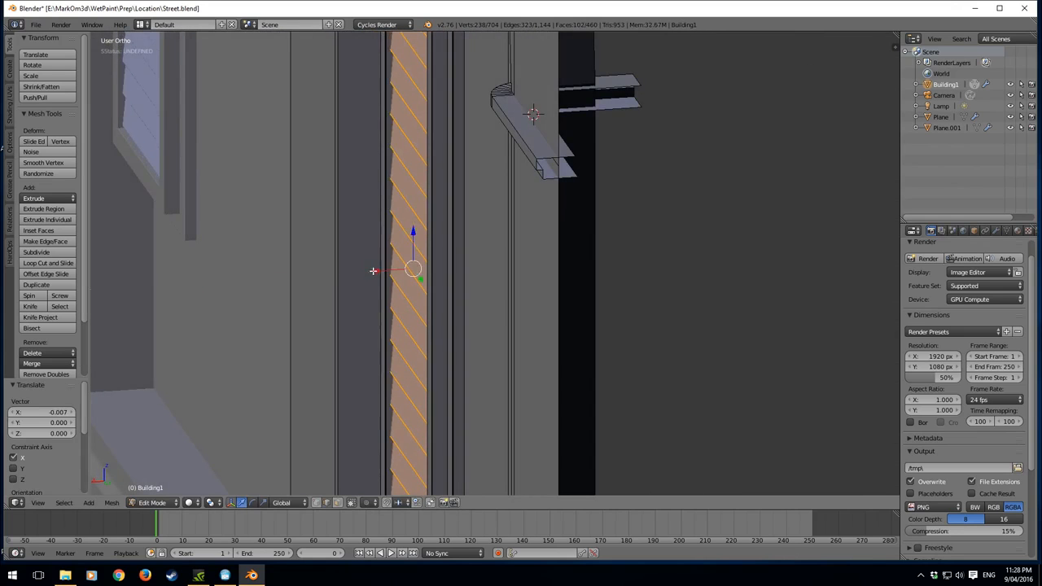
- Add the surrounding shutter frame to the slat selection through its top edge and linked geometry
scroll(381, 258, "down", 8)
middle_click_drag(372, 270, 553, 270)
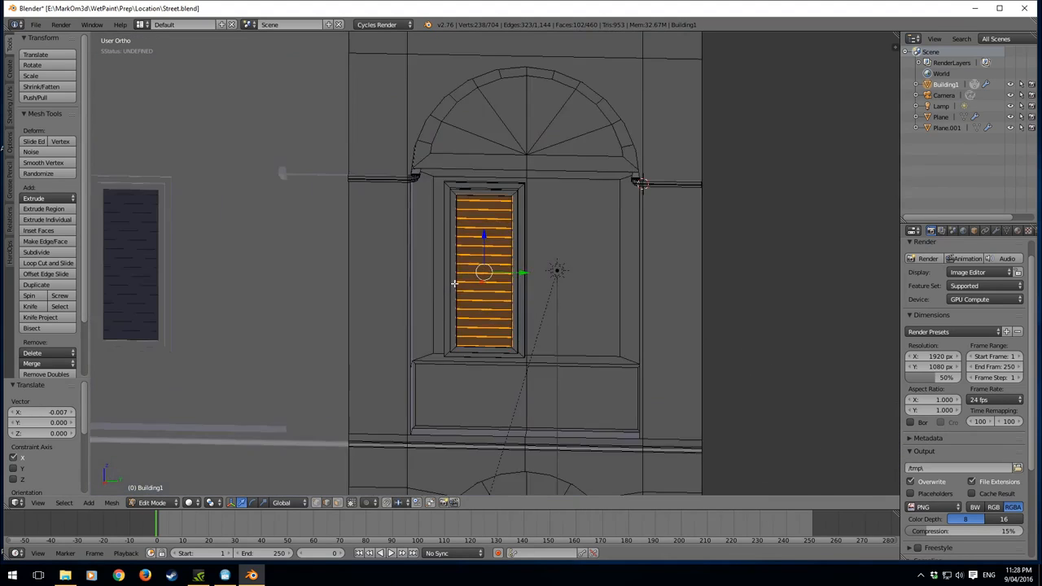
scroll(604, 172, "up", 5)
right_click(422, 241, "shift")
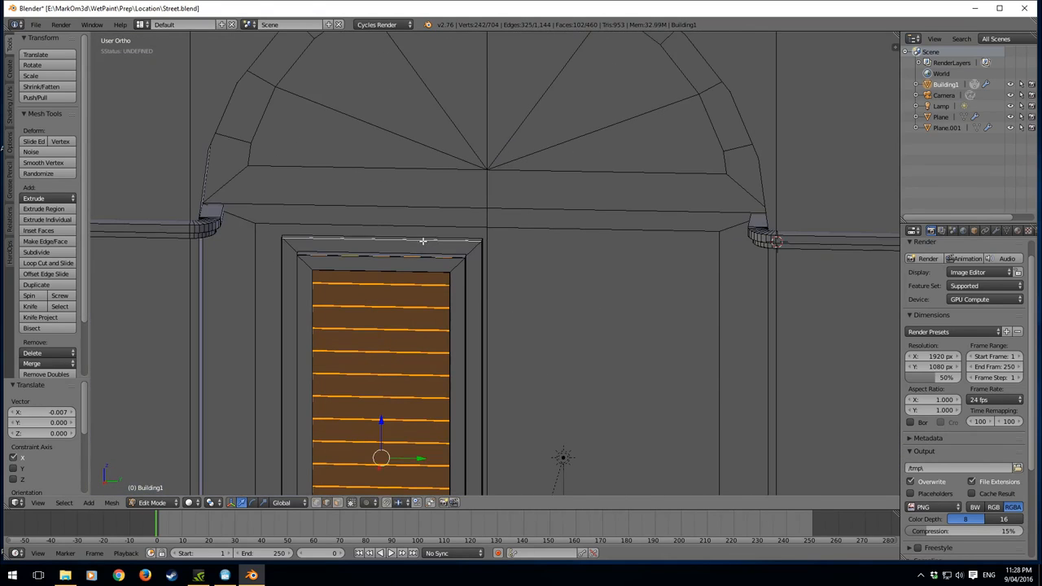
key("ctrl+l")
key("KP_3")
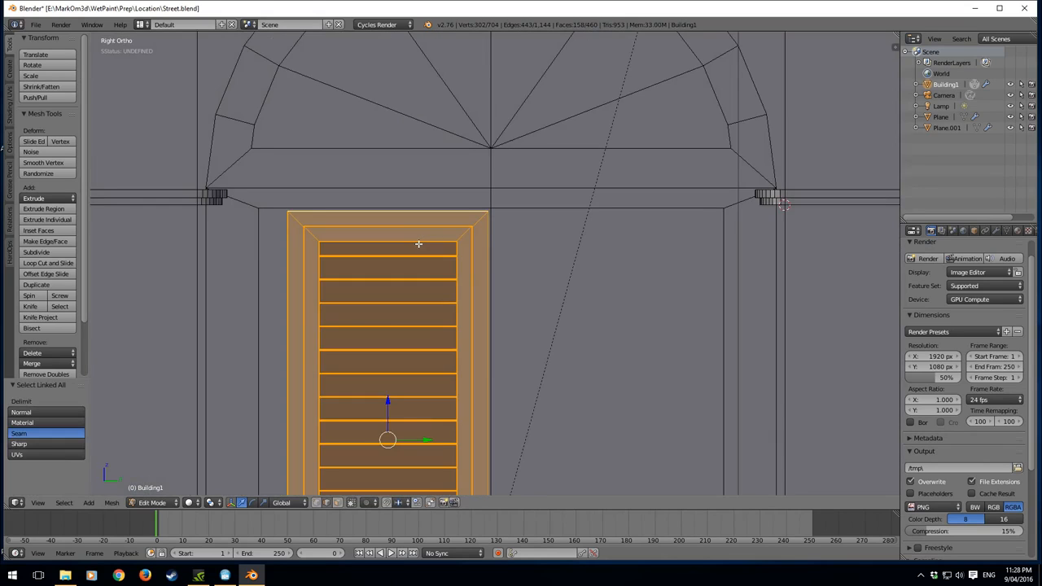
- Duplicate the complete framed shutter along Y by about 0.706, placing the copy beside the original in the window
scroll(418, 243, "down", 3)
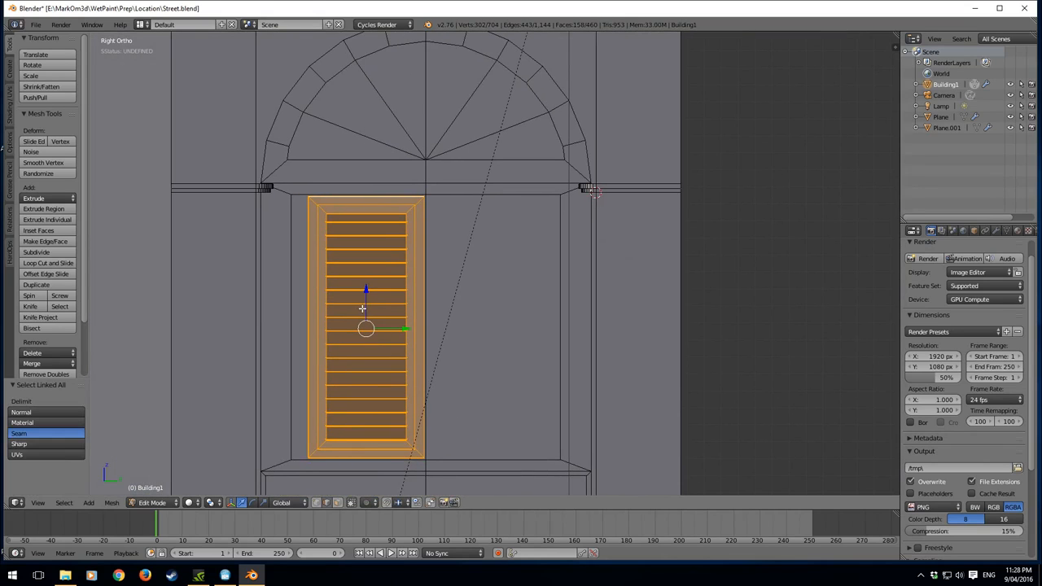
key("shift+d")
key("y")
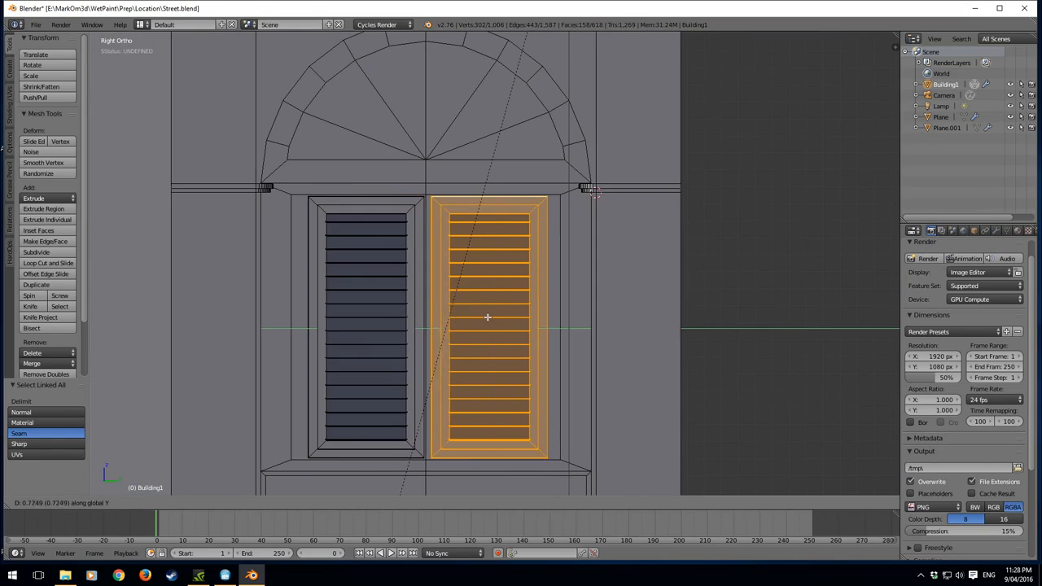
left_click(481, 318)
scroll(520, 375, "up", 5)
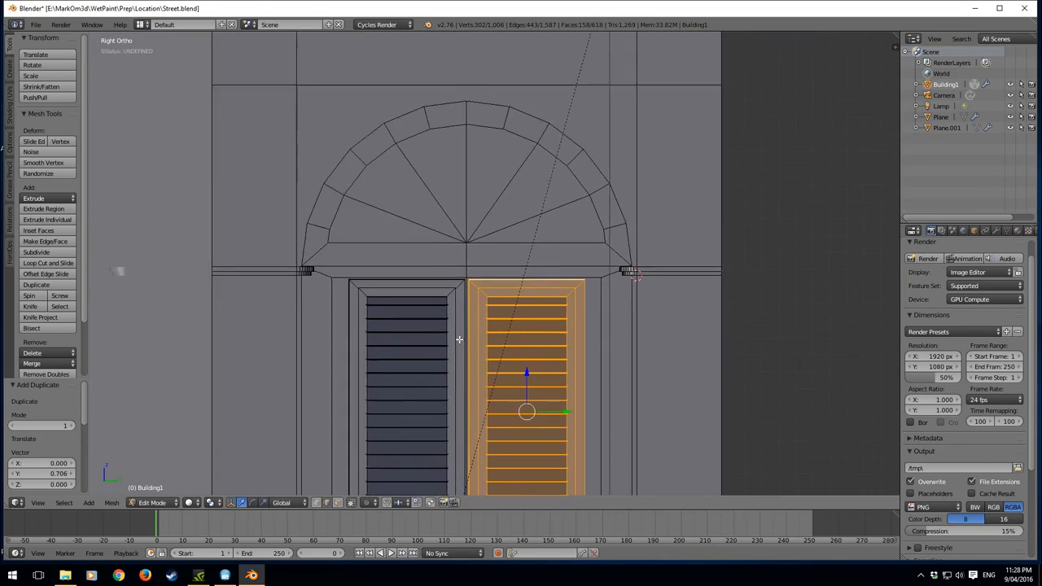
- Move the duplicated shutter about -0.002 along Y to narrow the gap to the original
middle_click_drag(337, 421, 504, 262, "shift")
scroll(503, 262, "up", 3)
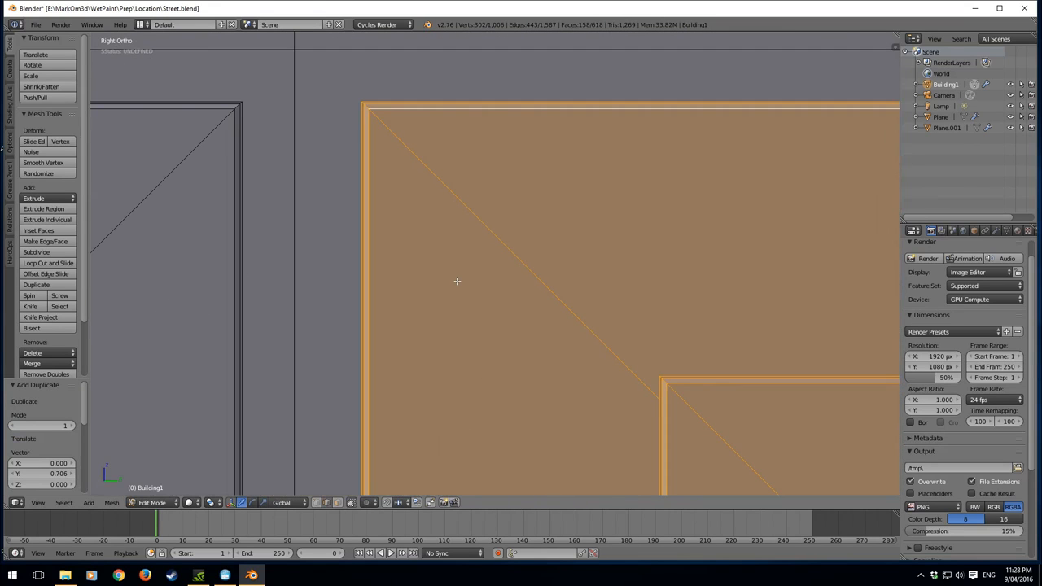
key("g")
key("y")
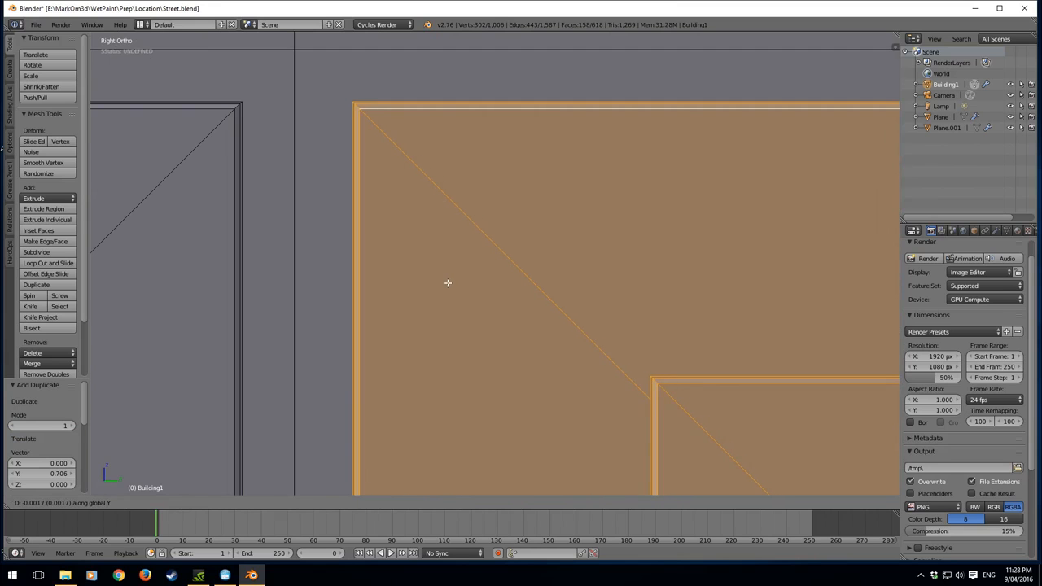
left_click(448, 283)
- Render the street from the camera view to check the paired shutters, and close the render
scroll(447, 283, "down", 10)
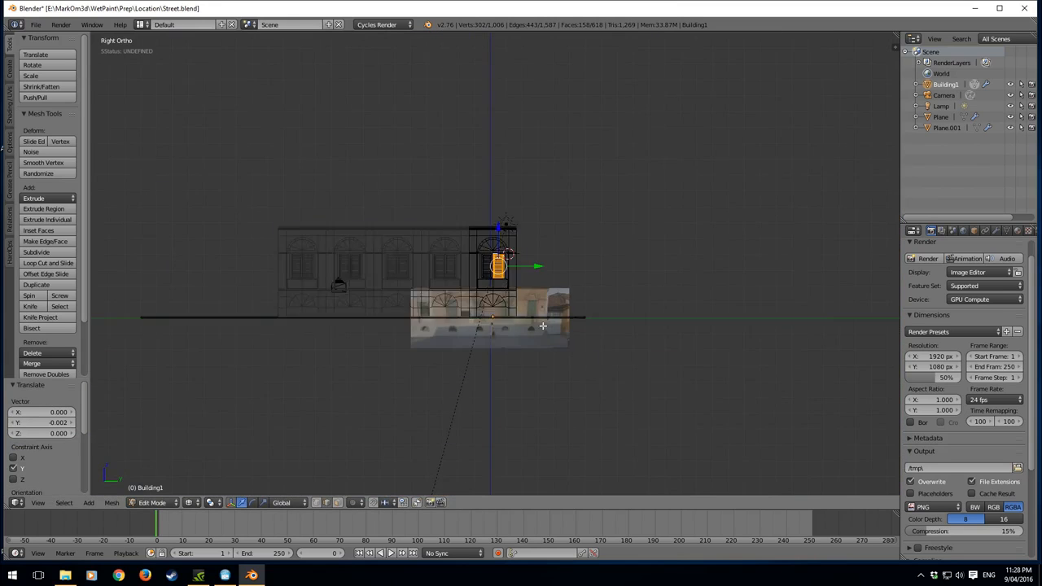
middle_click_drag(543, 325, 549, 330)
key("KP_0")
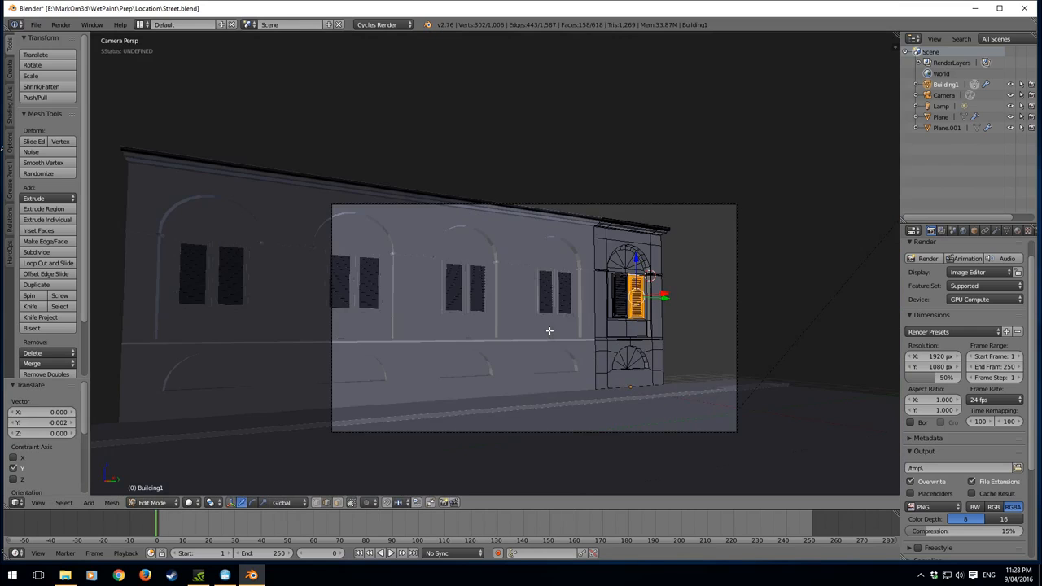
key("F12")
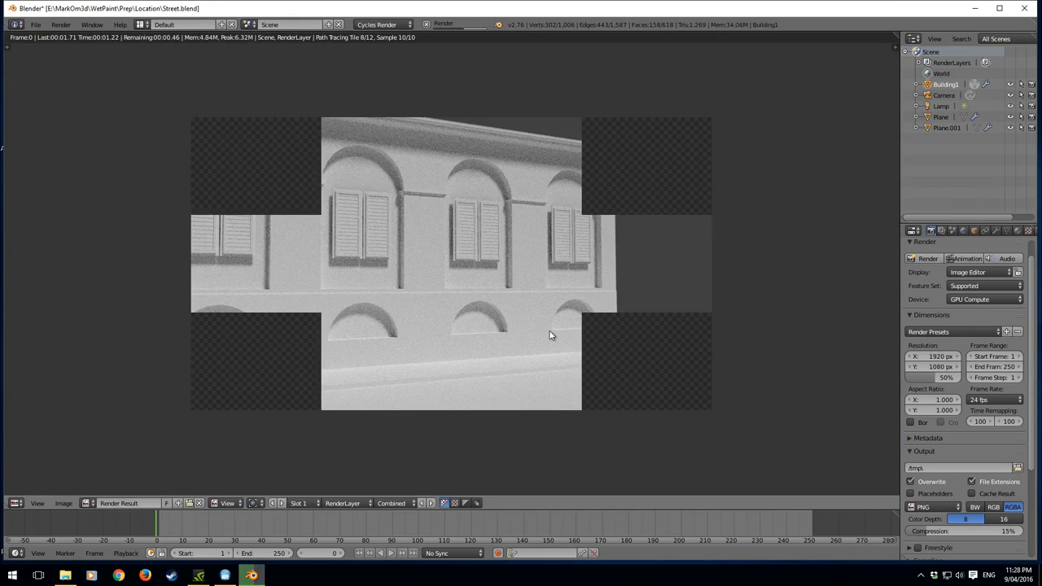
key("Escape")
- Add the original shutter's frame and slats to the selection, with linked geometry, so both window shutters are selected
middle_click_drag(548, 334, 519, 291)
scroll(519, 292, "up", 3)
middle_click_drag(519, 291, 464, 328, "shift")
scroll(514, 334, "up", 10)
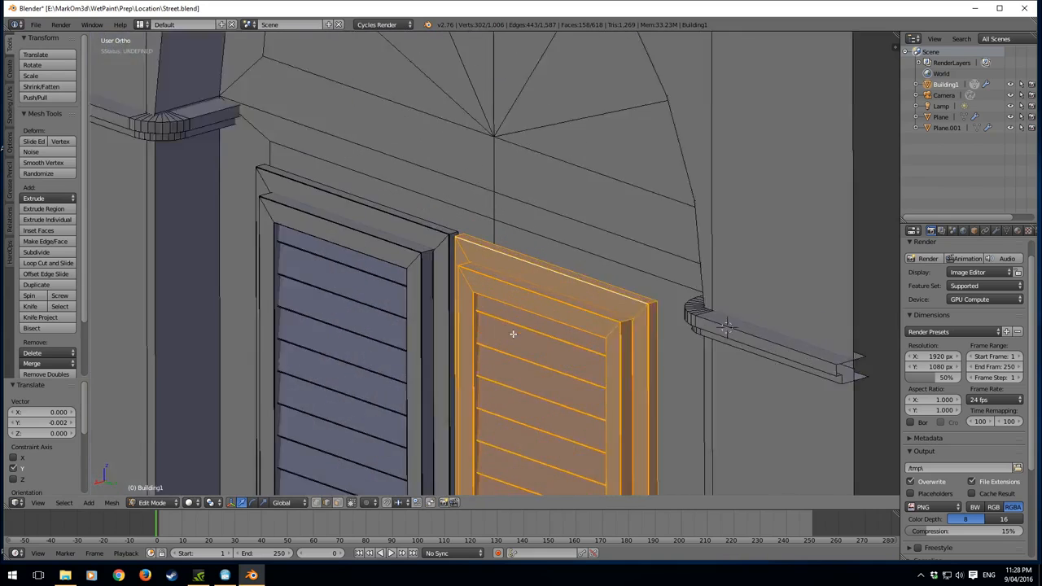
key("z")
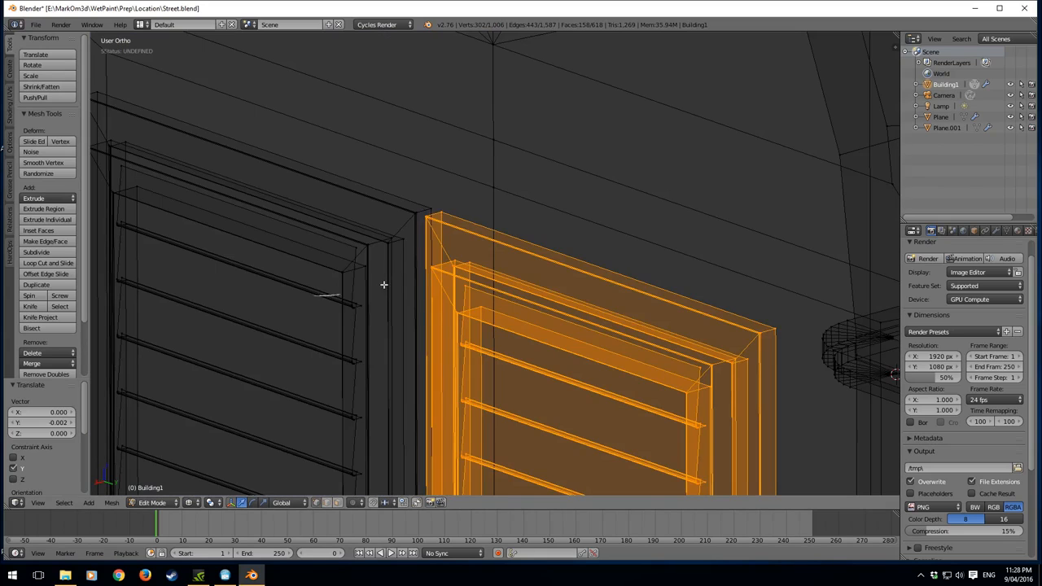
mouse_move(383, 284)
left_mouse_down("ctrl")
mouse_move(346, 195)
mouse_move(318, 264)
left_mouse_up("ctrl")
mouse_move(338, 294)
middle_mouse_down("shift")
mouse_move(372, 265)
mouse_move(419, 187)
middle_mouse_up("shift")
scroll(420, 204, "down", 7)
middle_click_drag(447, 284, 482, 196, "shift")
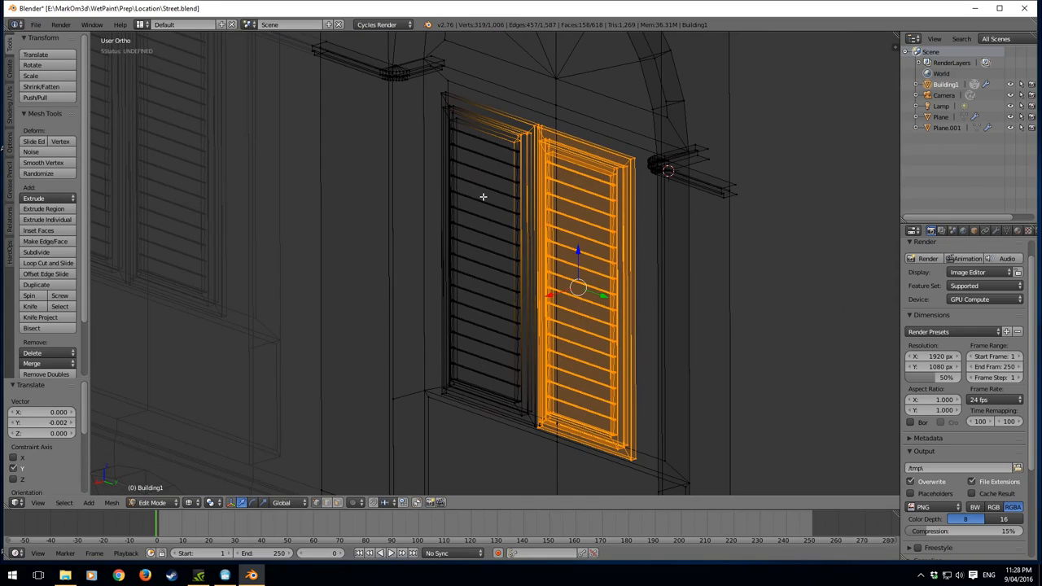
key("b")
left_click_drag(516, 134, 509, 407)
key("ctrl+l")
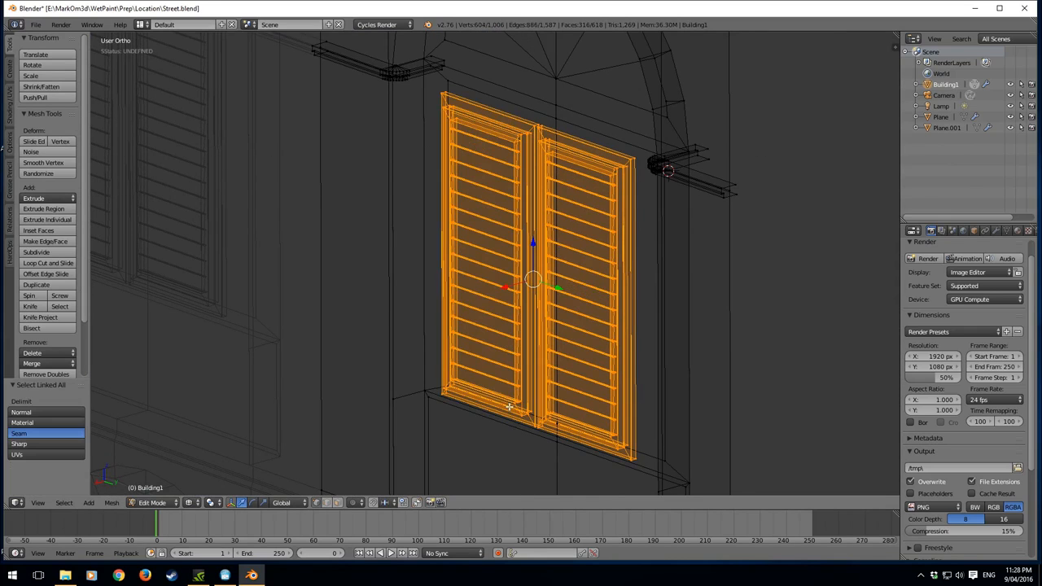
key("z")
middle_click_drag(510, 407, 534, 336)
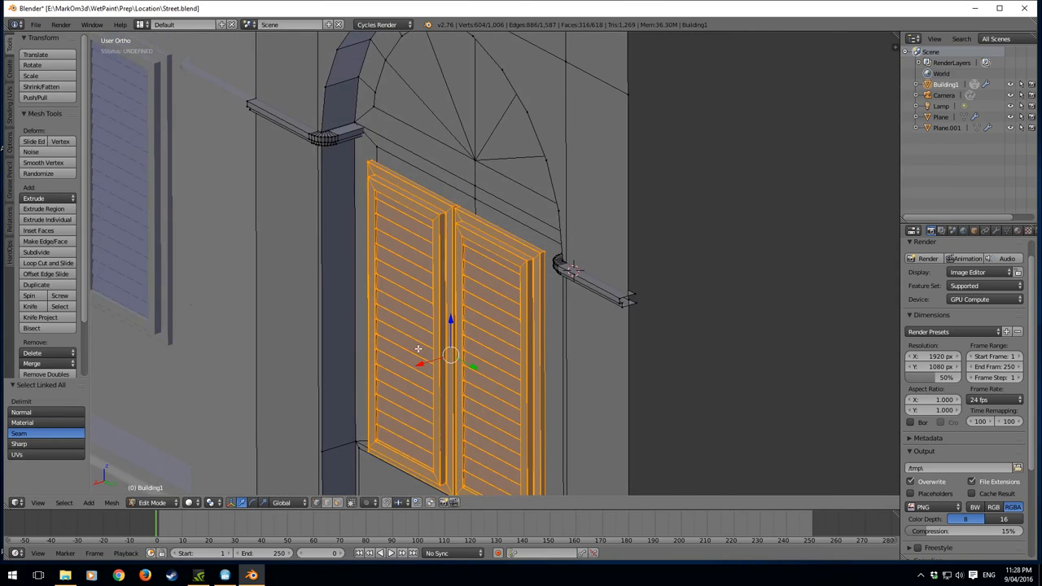
- Move both window shutters about -0.111 along X, deeper into the recess, and render the street from the camera view
key("g")
key("x")
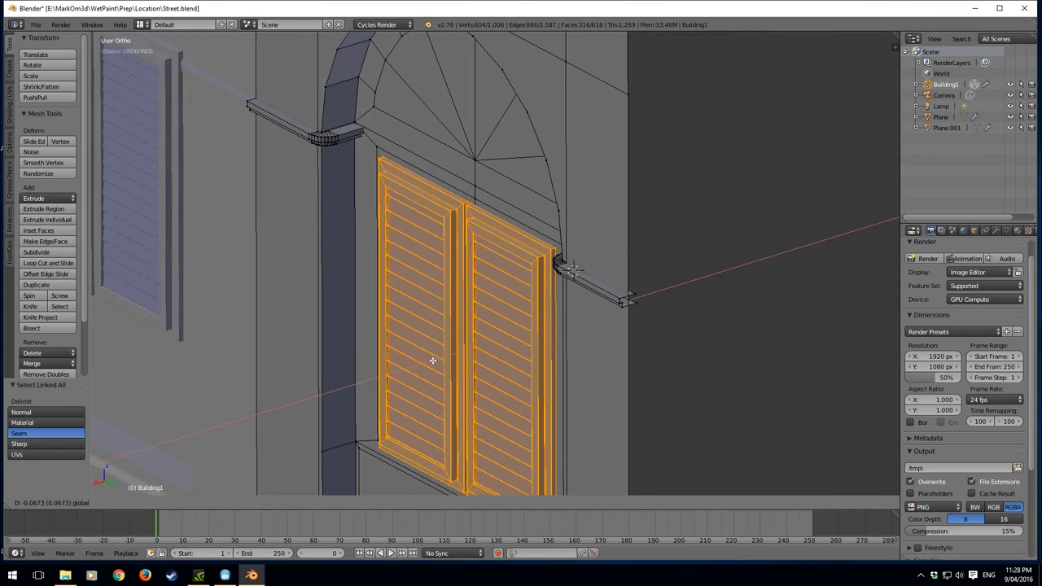
left_click(505, 345)
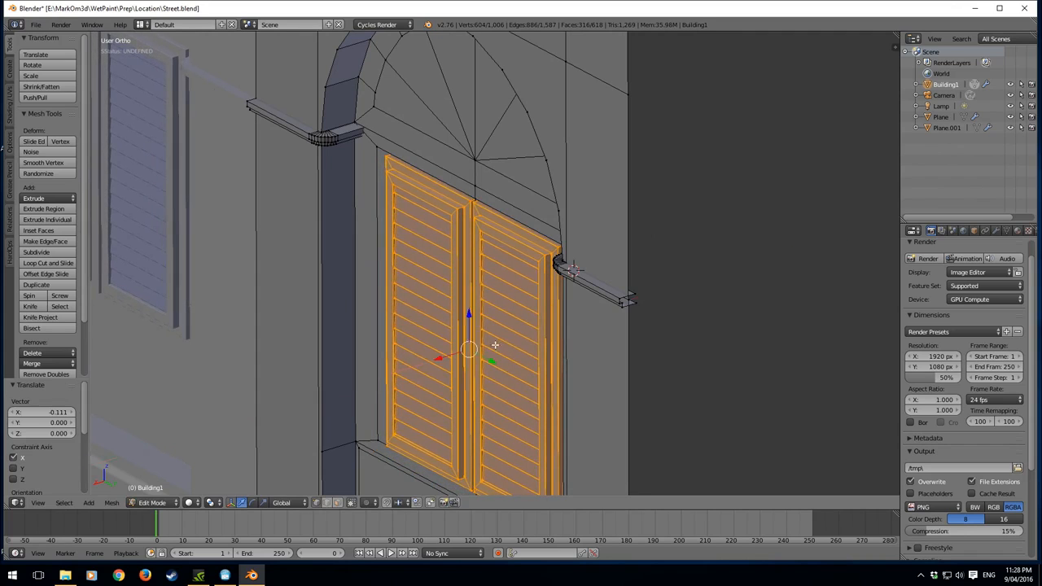
scroll(428, 328, "down", 5)
key("KP_0")
key("F12")
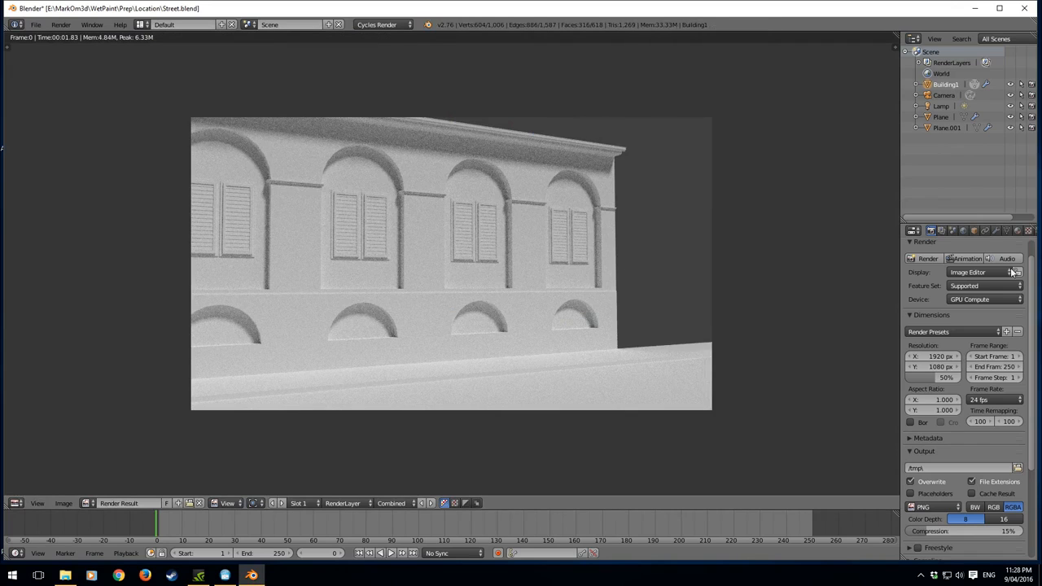
- Set the render samples to 100 in the Sampling settings, render the street again, and close the render
scroll(965, 447, "down", 4)
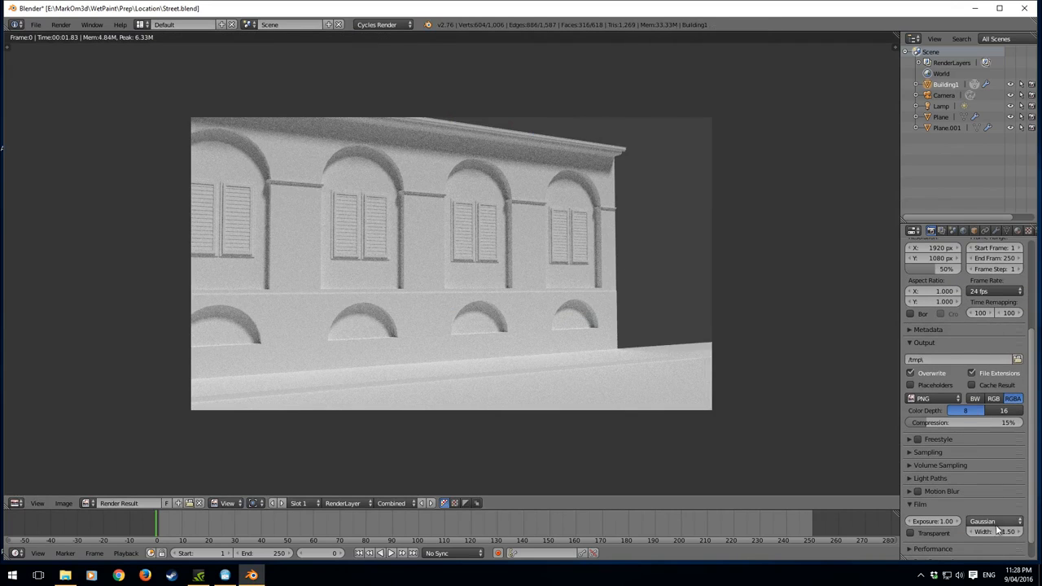
scroll(997, 530, "down", 1)
left_click(909, 430)
left_click(994, 486)
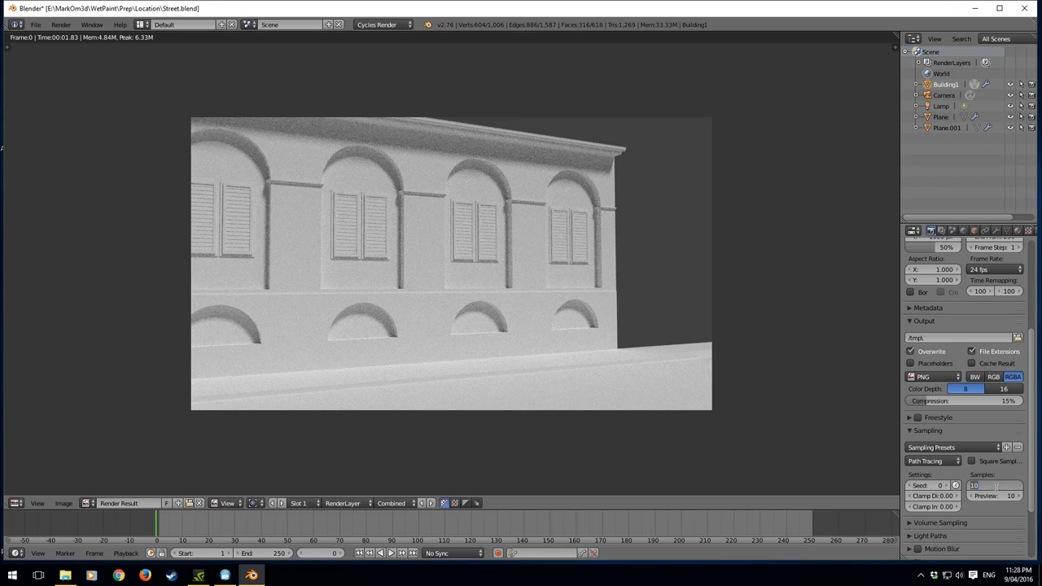
type("100")
key("Return")
key("F12")
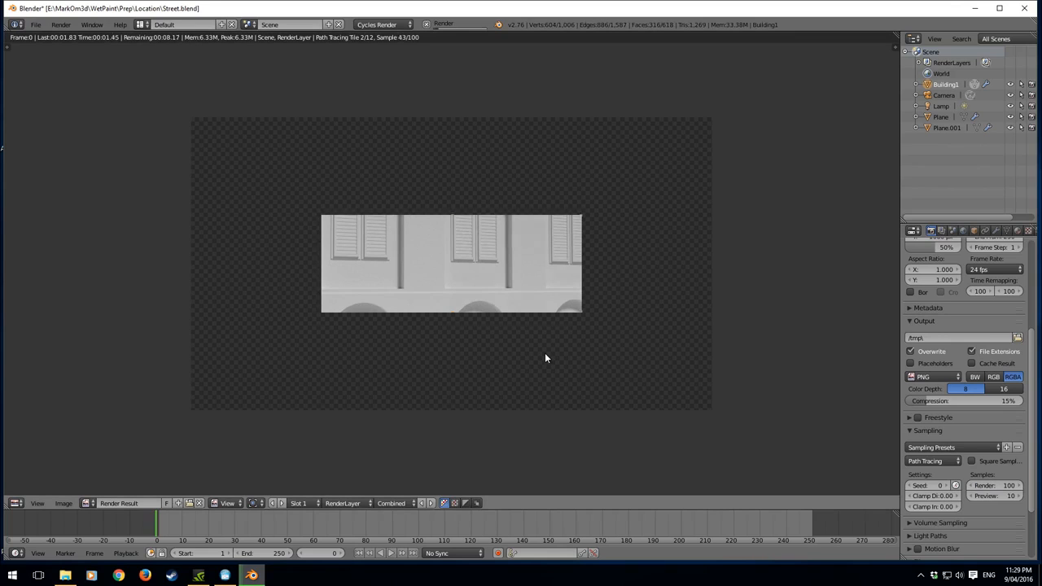
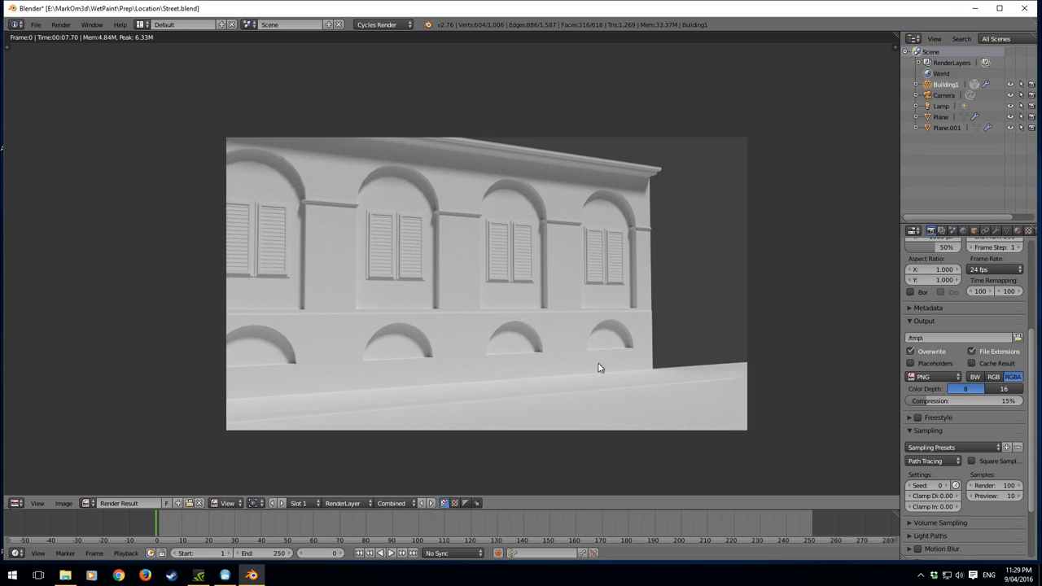
key("Escape")
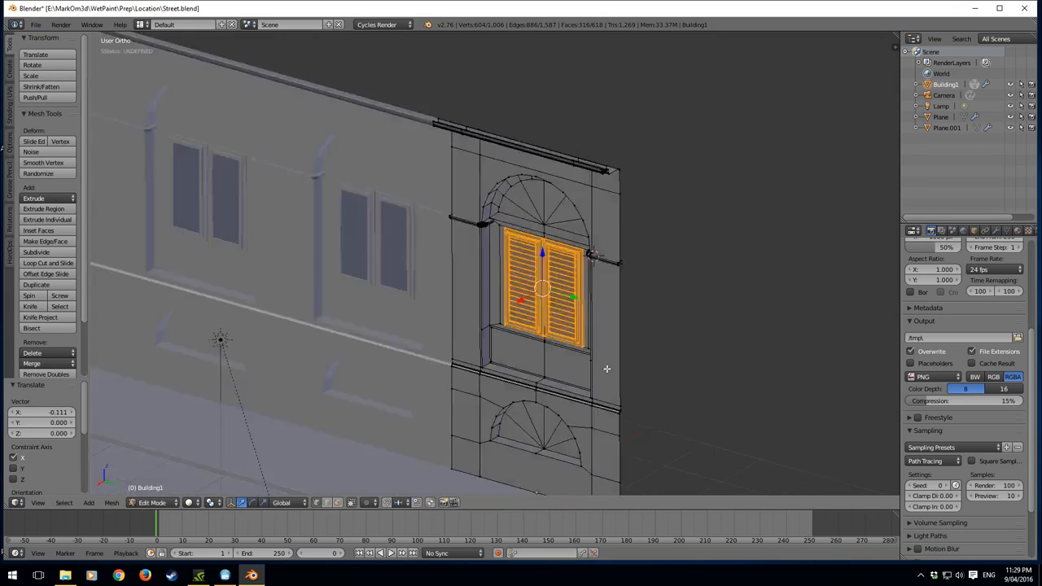
- Examine the background reference photo in the right view, focusing on the gate and neighbouring building past the facade's end
middle_click_drag(606, 369, 636, 365)
key("KP_1")
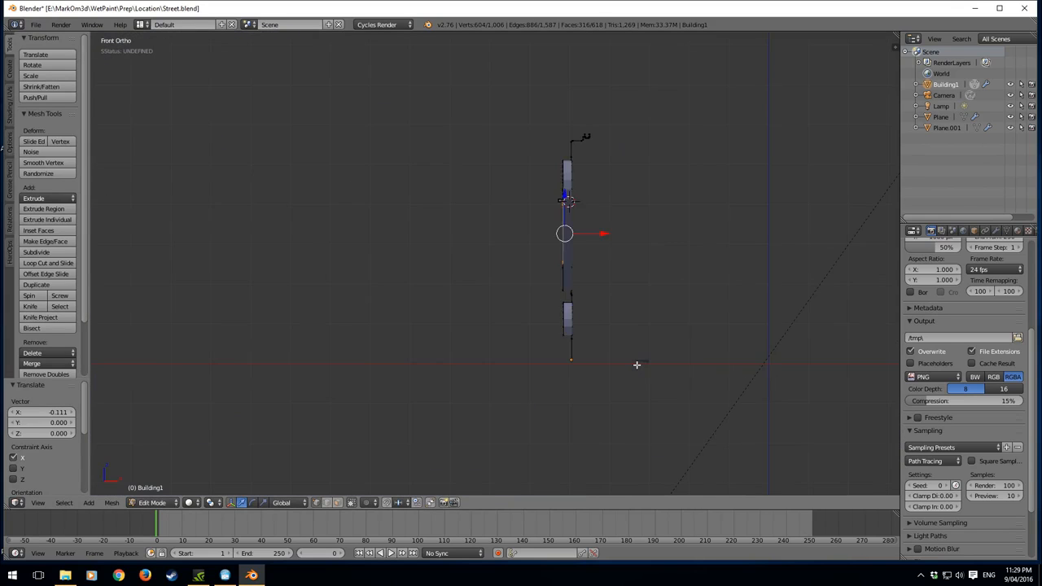
key("KP_3")
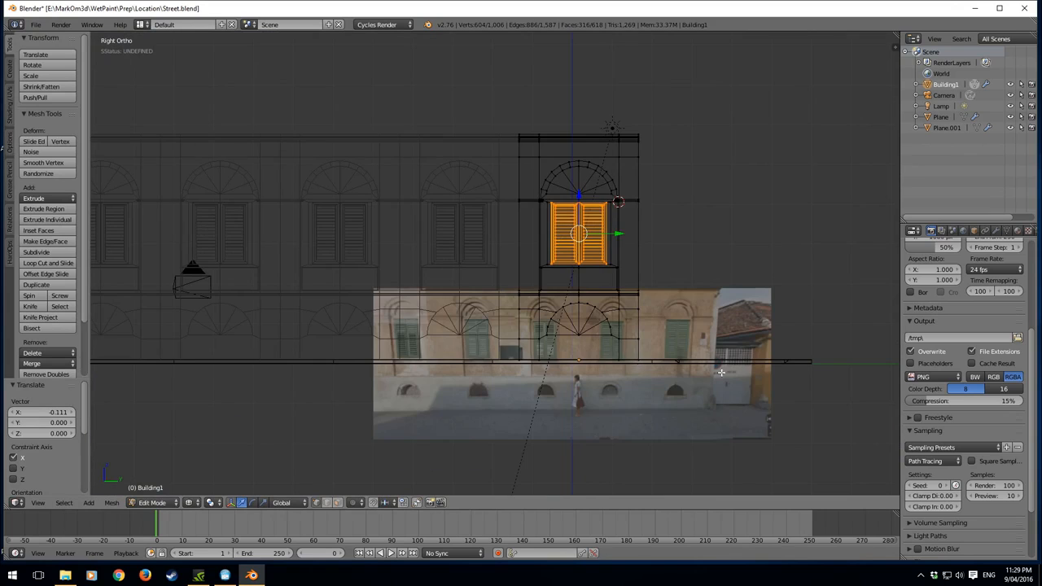
middle_click_drag(721, 373, 550, 326, "shift")
scroll(572, 377, "up", 3)
middle_click_drag(408, 402, 349, 270, "shift")
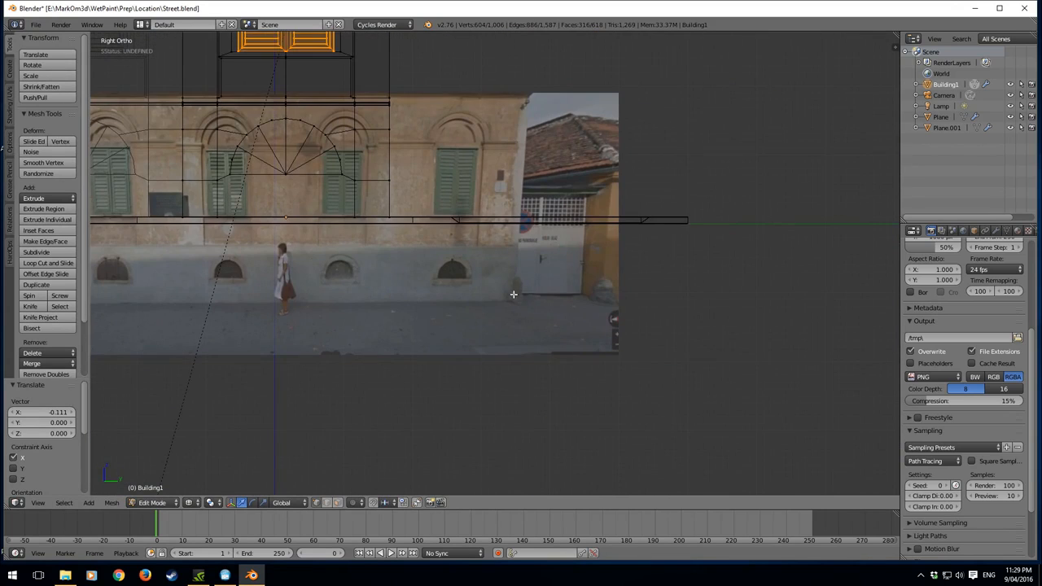
middle_click_drag(513, 294, 624, 372, "shift")
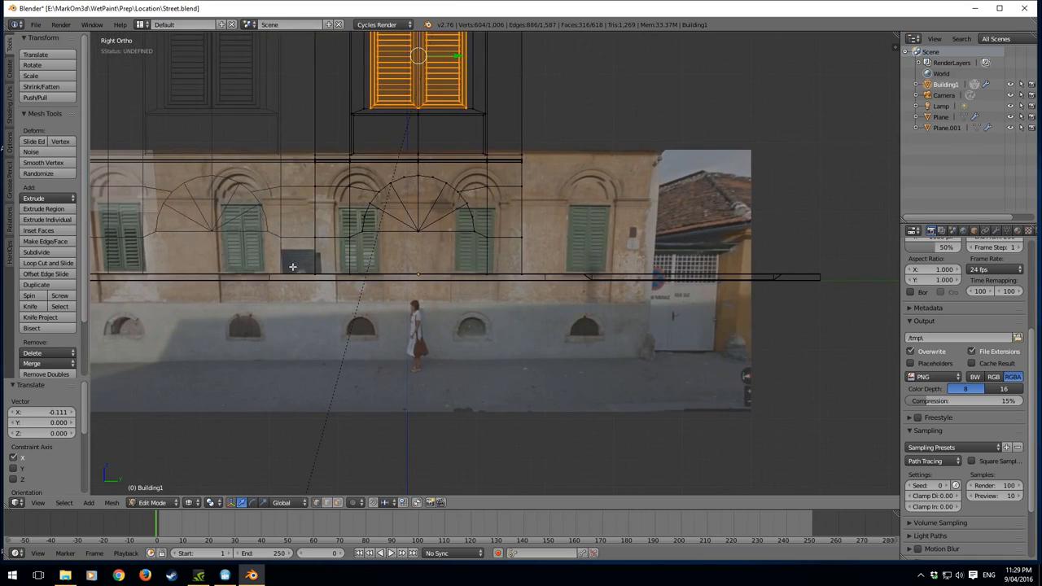
middle_click_drag(315, 229, 172, 237, "shift")
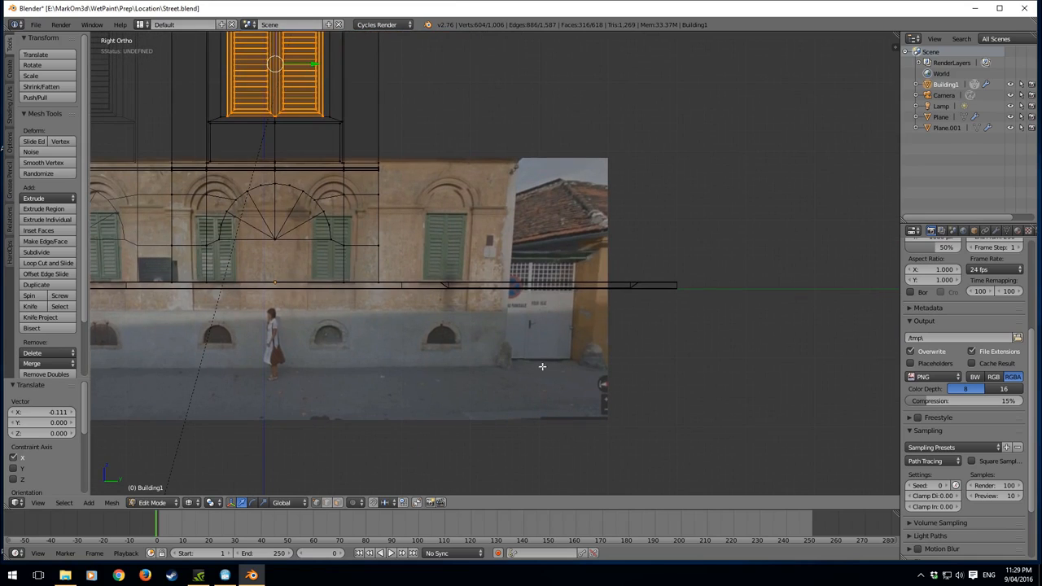
scroll(495, 348, "down", 4)
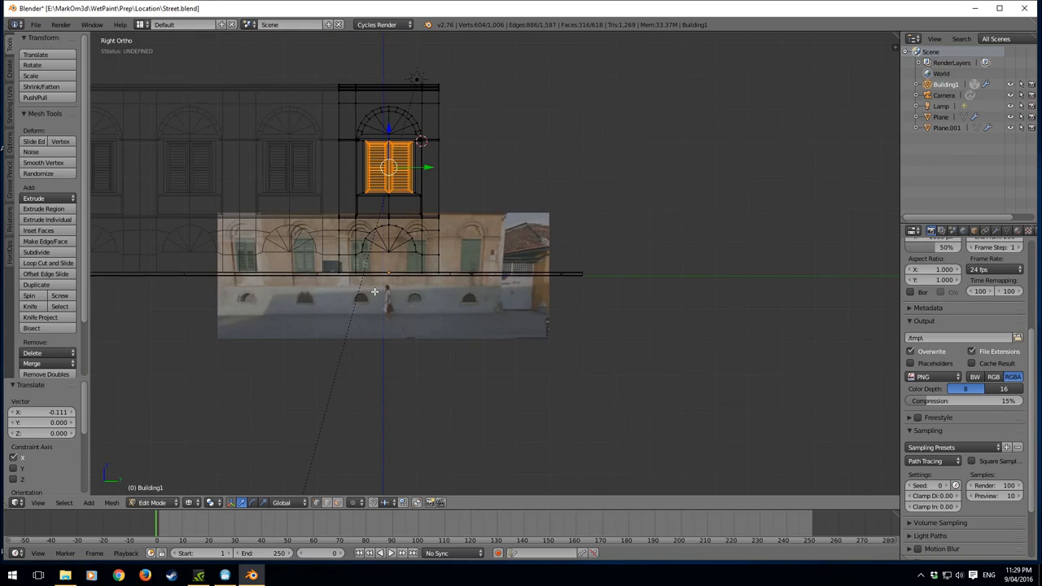
- Replace the first background image with locaiton2.PNG and inspect the buildings beyond the facade
key("n")
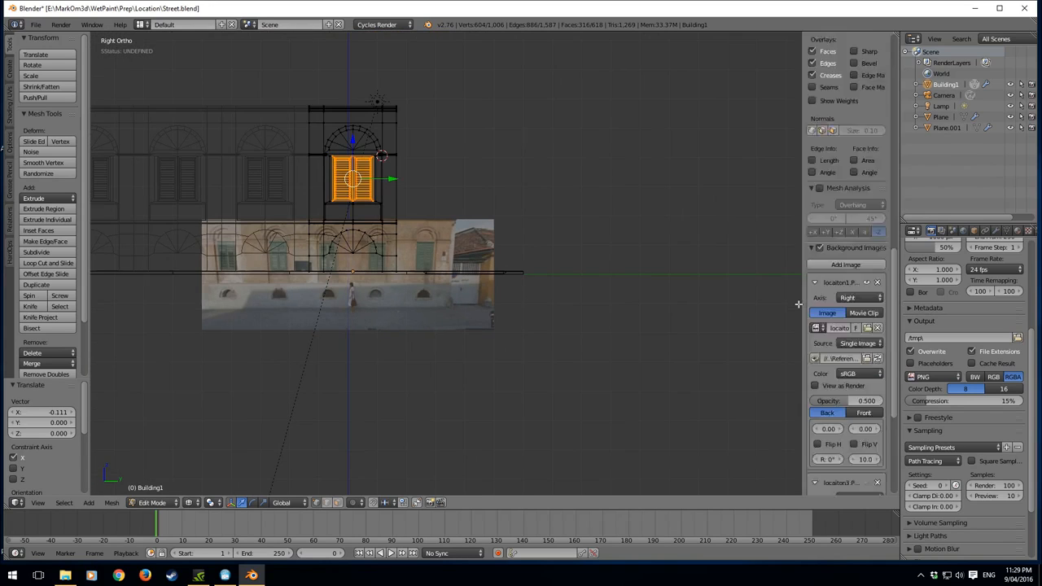
scroll(832, 269, "down", 2)
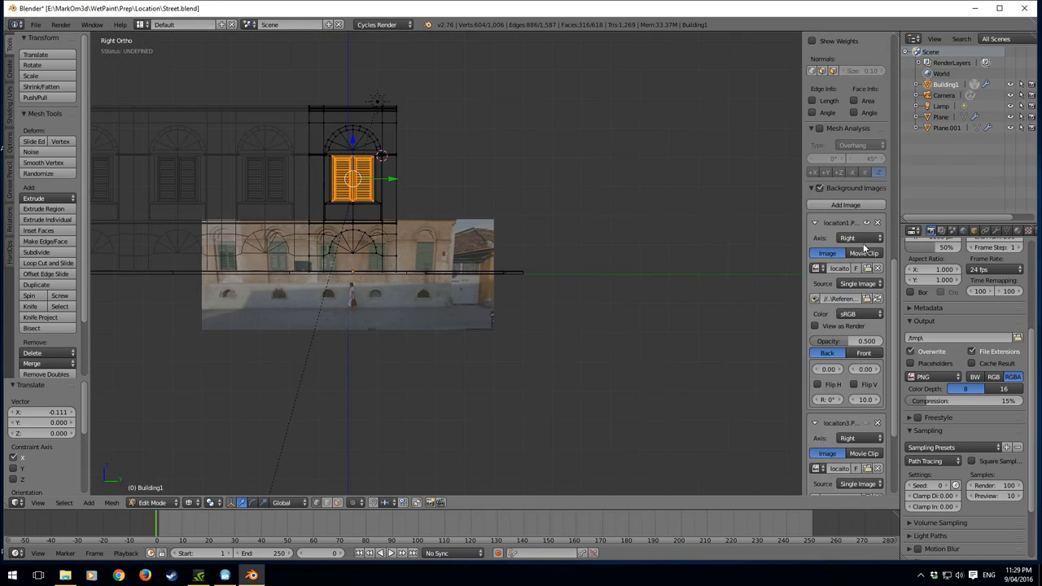
left_click(868, 268)
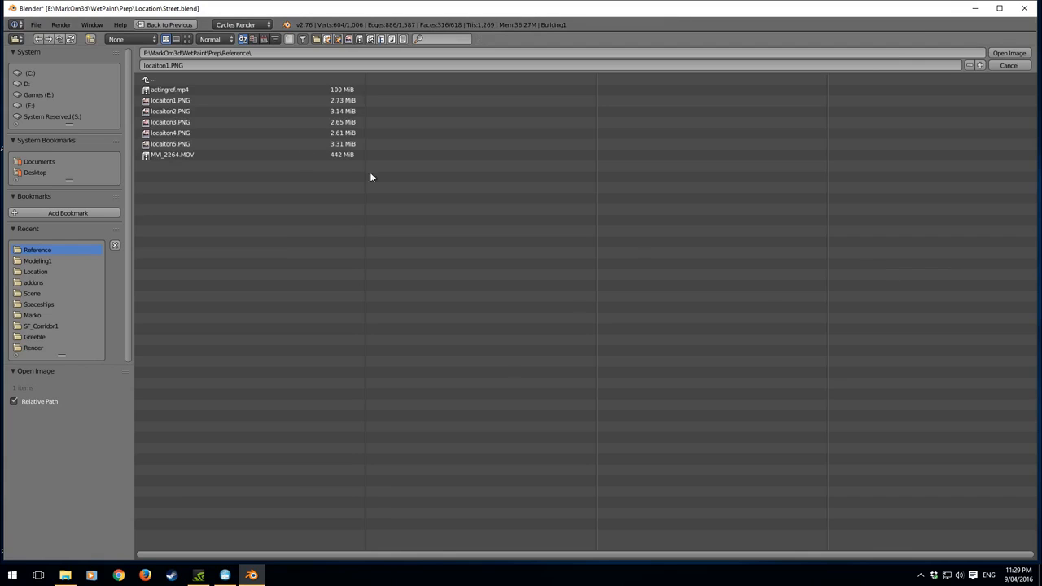
double_click(189, 111)
scroll(389, 307, "up", 8)
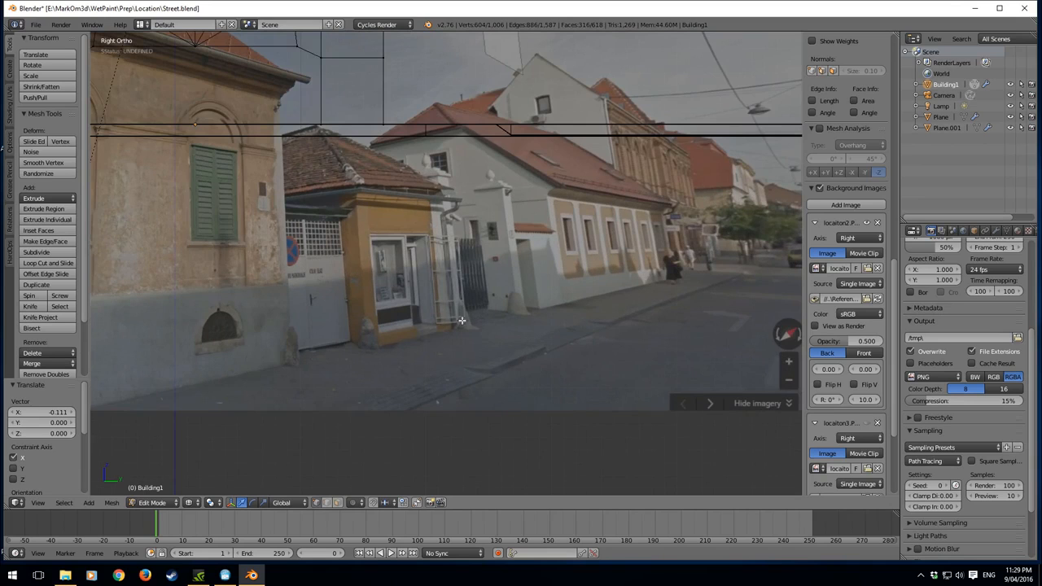
scroll(383, 330, "down", 2)
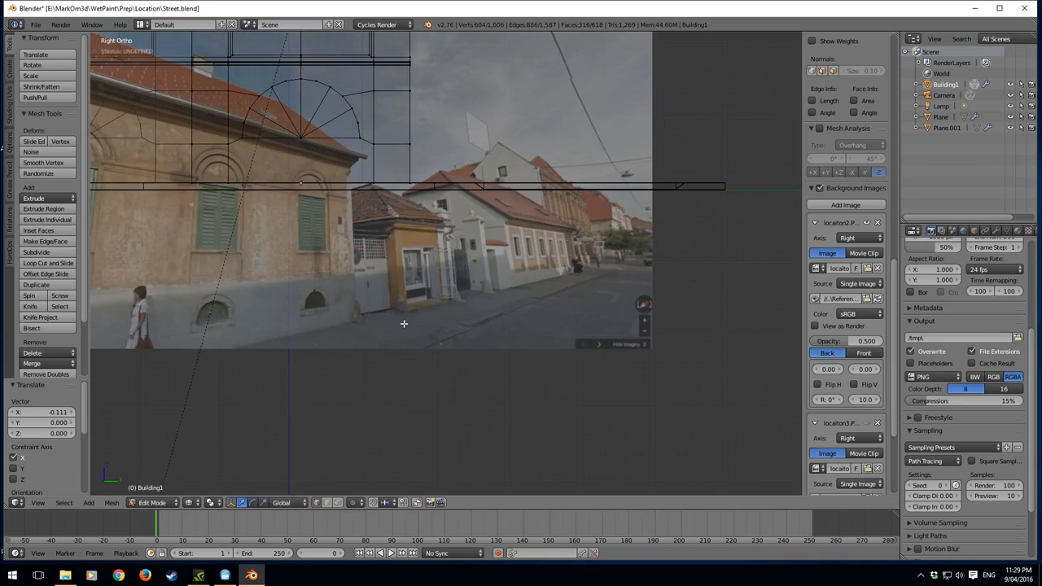
middle_click_drag(387, 210, 466, 300, "shift")
- Return Building1 to Object Mode, snap the 3D cursor to the center, and add a mesh cube there
middle_click_drag(466, 300, 601, 320)
key("Tab")
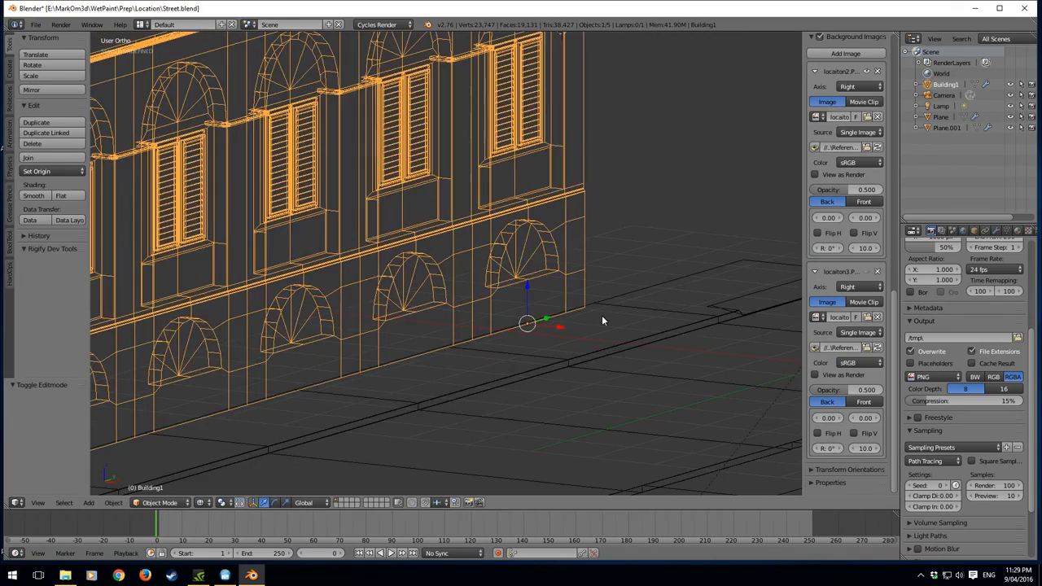
scroll(558, 335, "down", 4)
key("shift+s")
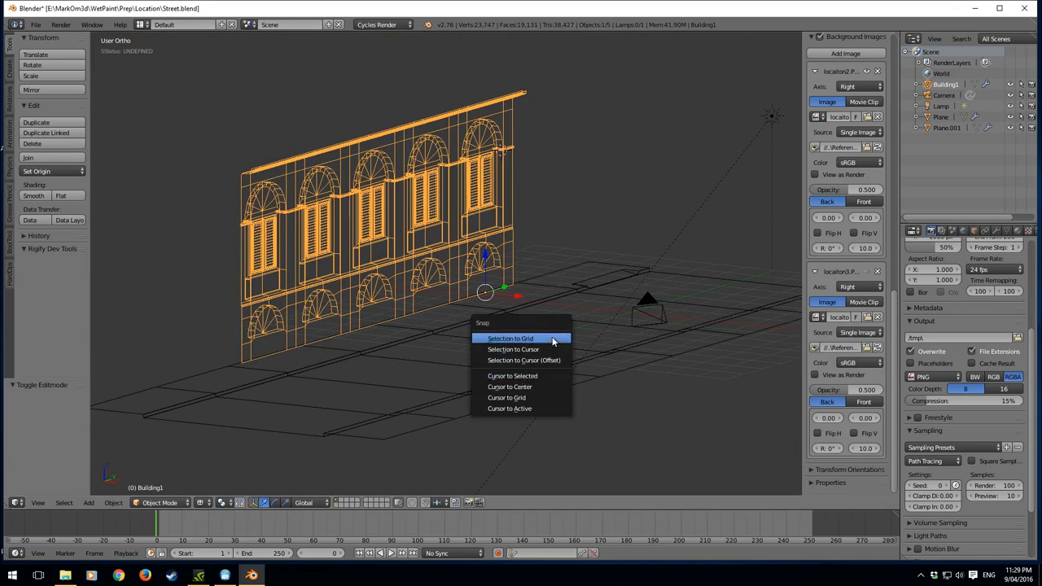
left_click(532, 384)
key("shift+a")
mouse_move(529, 363)
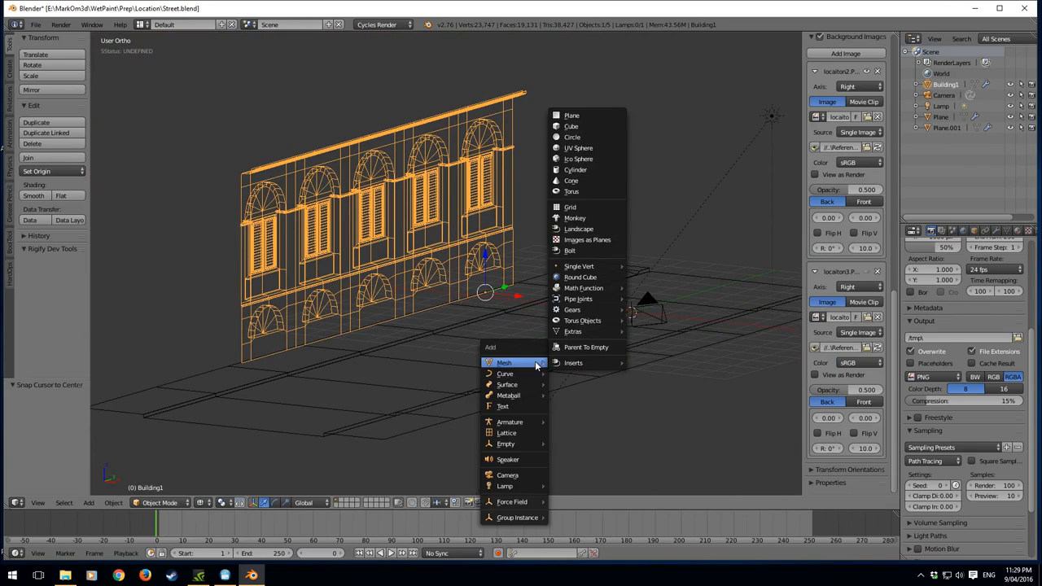
left_click(591, 126)
- In Edit Mode, move the cube about -7.374 along X, then about 6.78 along Y and 1.15 up, past the pavement's end
key("Tab")
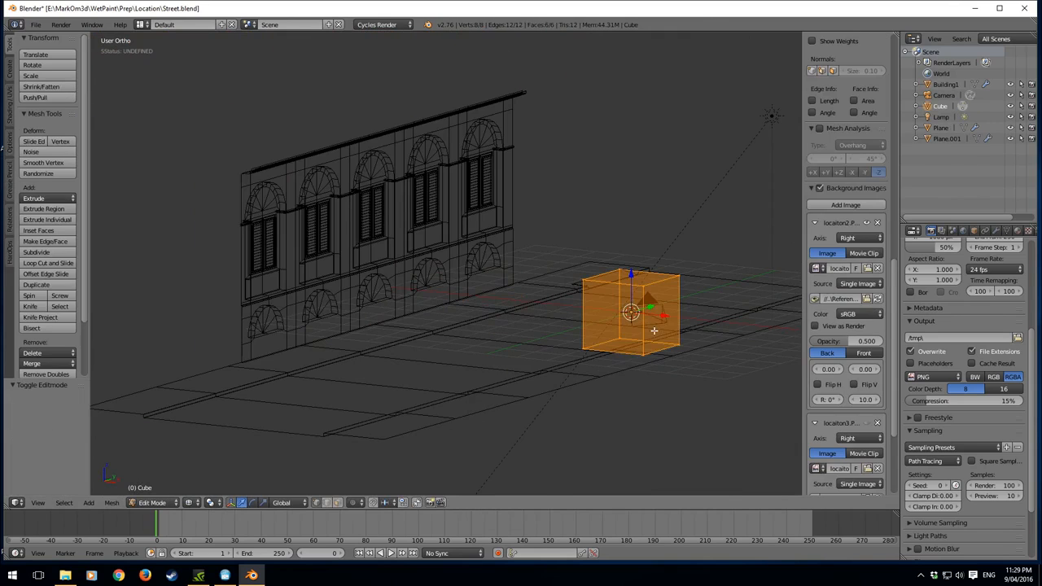
key("g")
key("x")
left_click(434, 275)
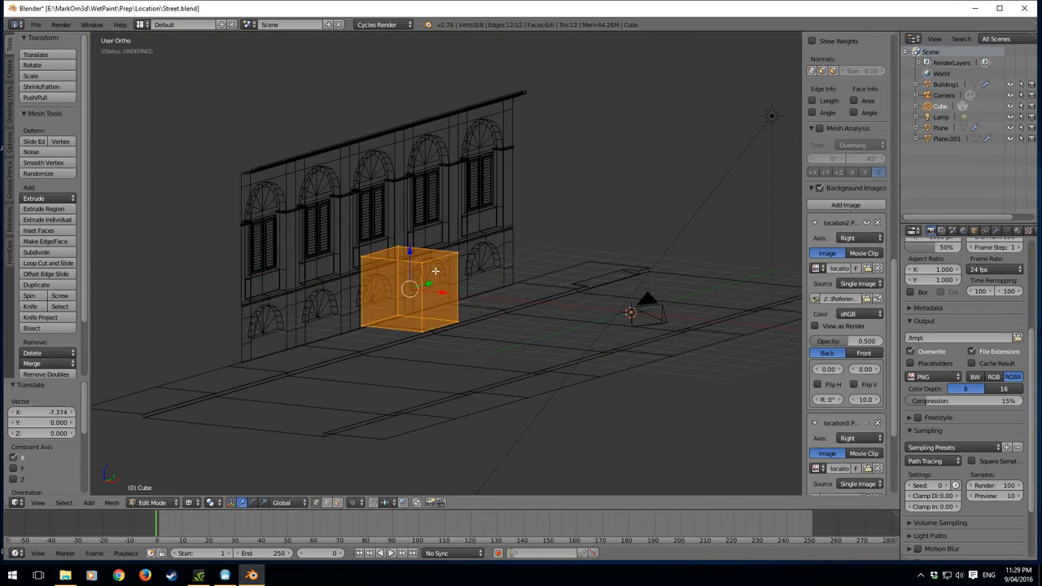
key("KP_3")
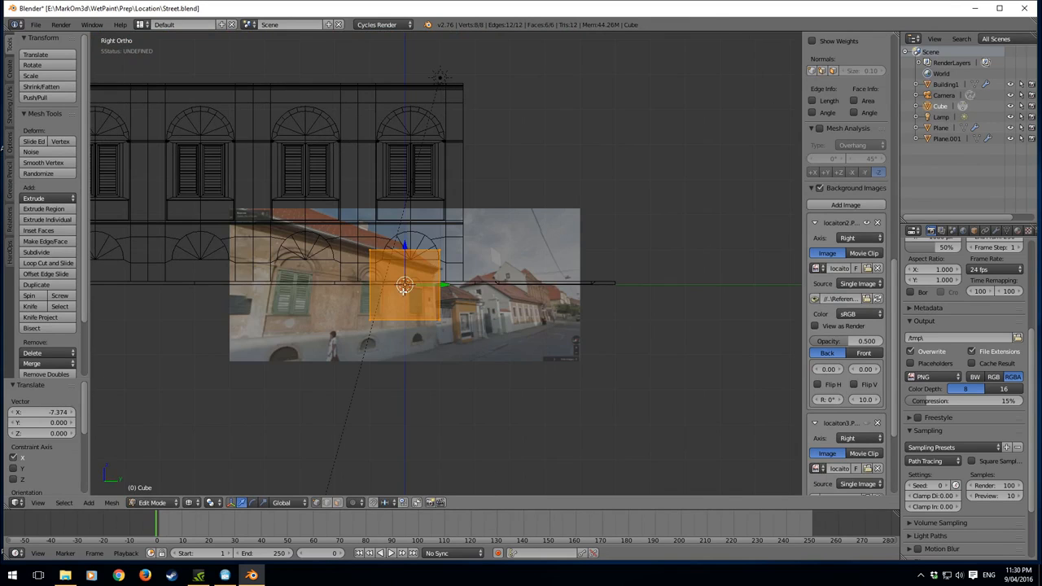
key("g")
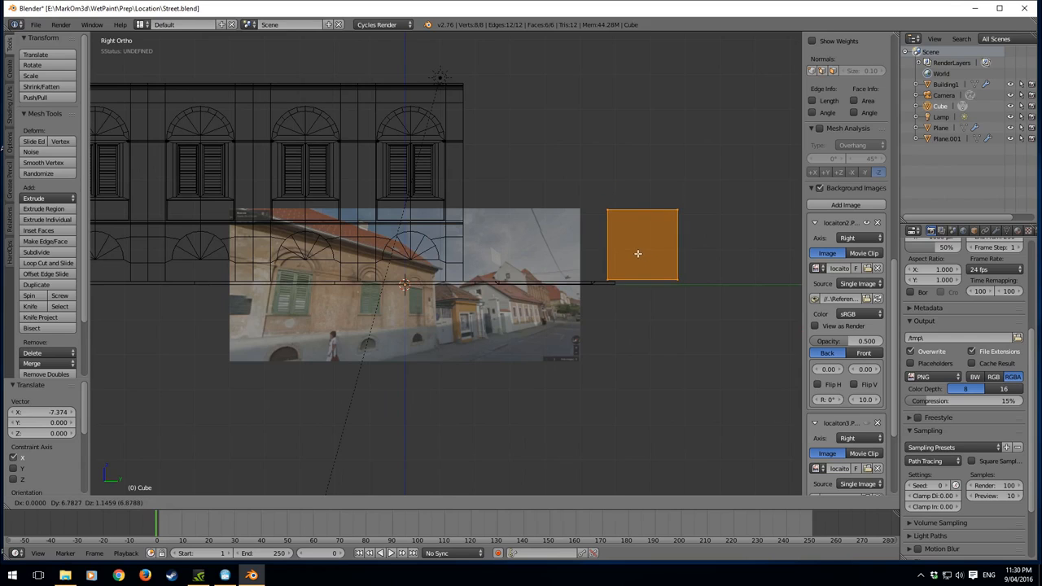
left_click(638, 253)
- Move the cube's geometry about 1.545 along X, keeping it beyond the end of the street
middle_click_drag(572, 268, 568, 296)
key("Tab")
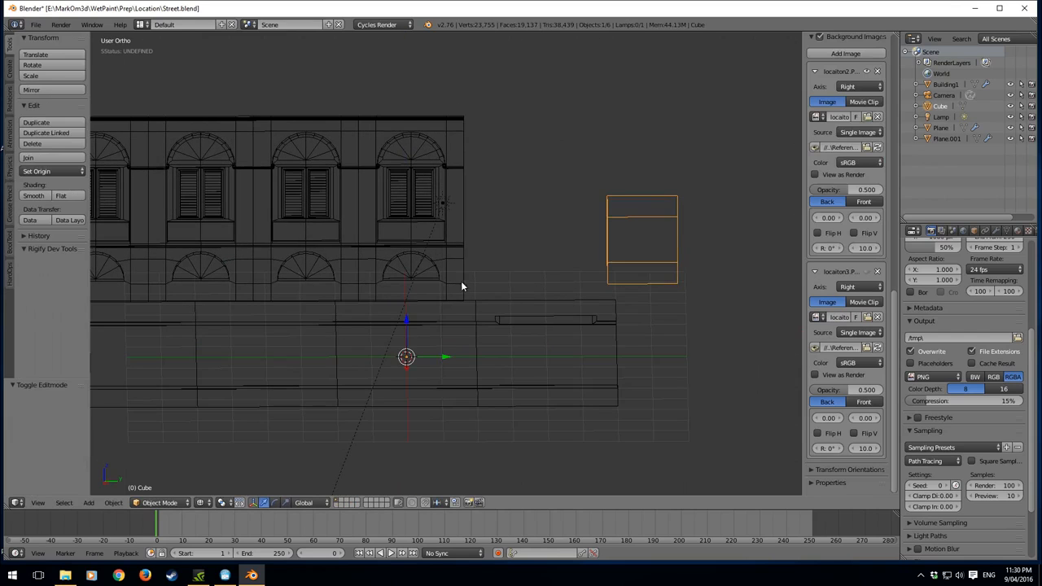
key("Tab")
middle_click_drag(600, 240, 619, 236)
key("g")
key("x")
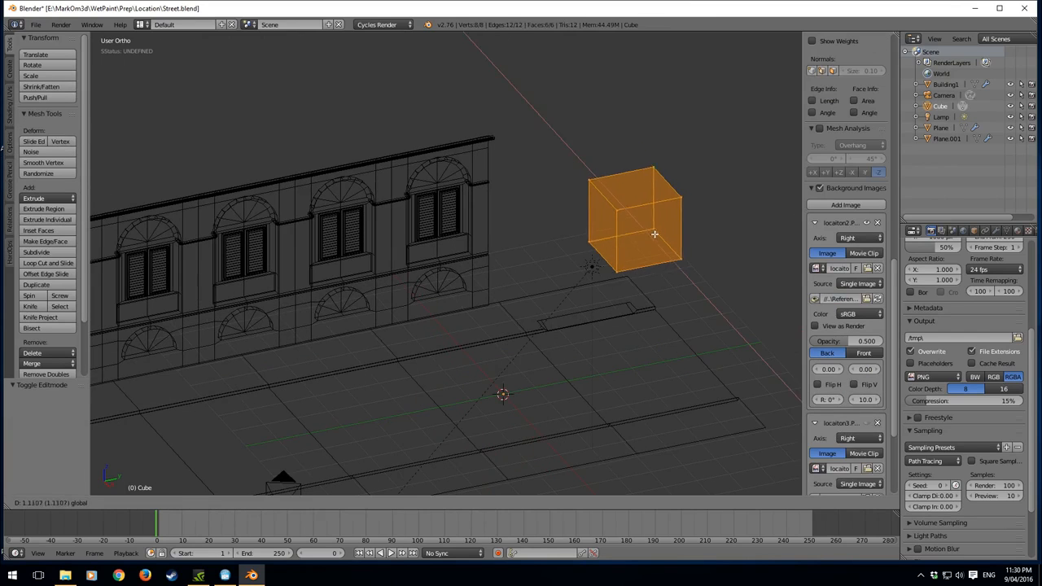
left_click(658, 240)
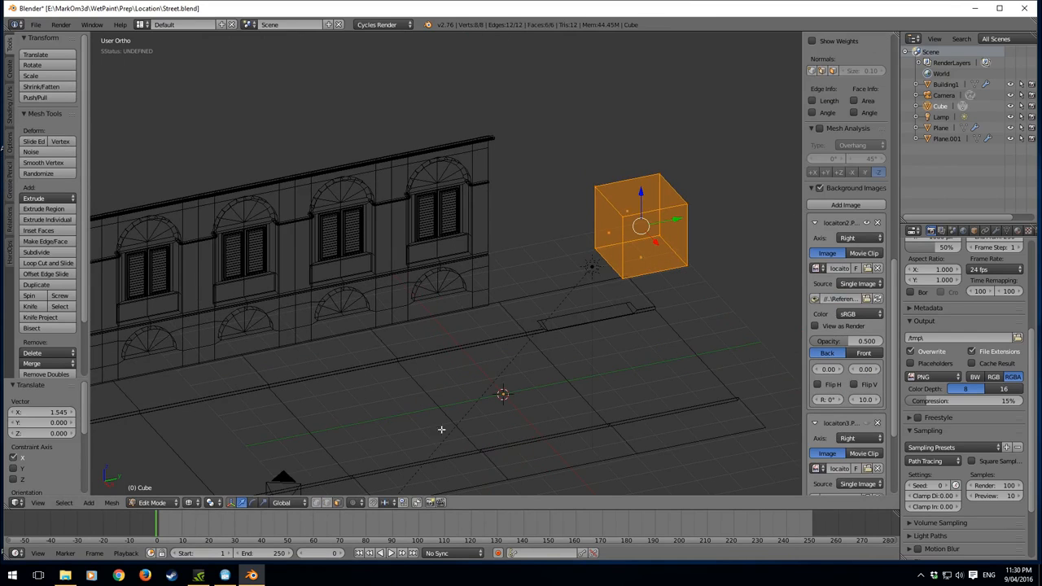
- Delete the cube's bottom face
right_click(640, 259)
key("x")
left_click(641, 260)
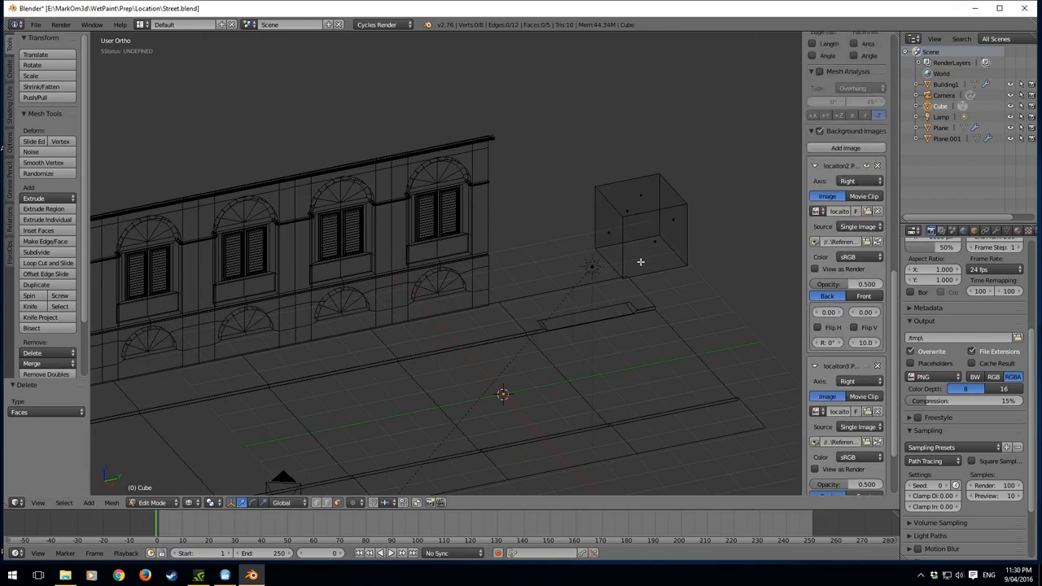
- Select the whole open cube and move it 0.200 along Y and -0.100 along Z to meet the pavement's end at ground level
key("KP_3")
middle_click_drag(683, 266, 490, 263, "shift")
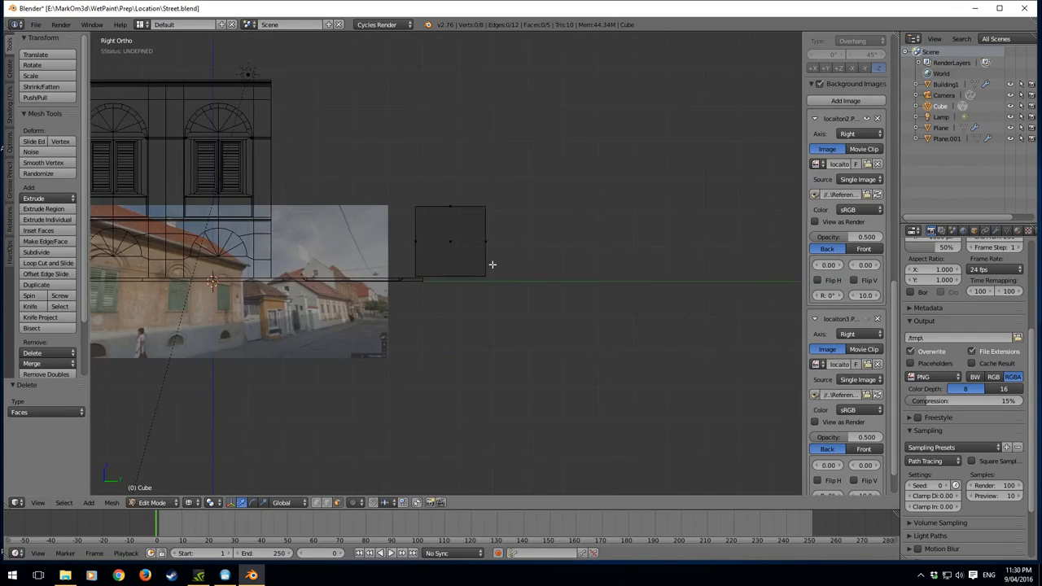
scroll(481, 269, "up", 3)
right_click(493, 250)
key("ctrl+l")
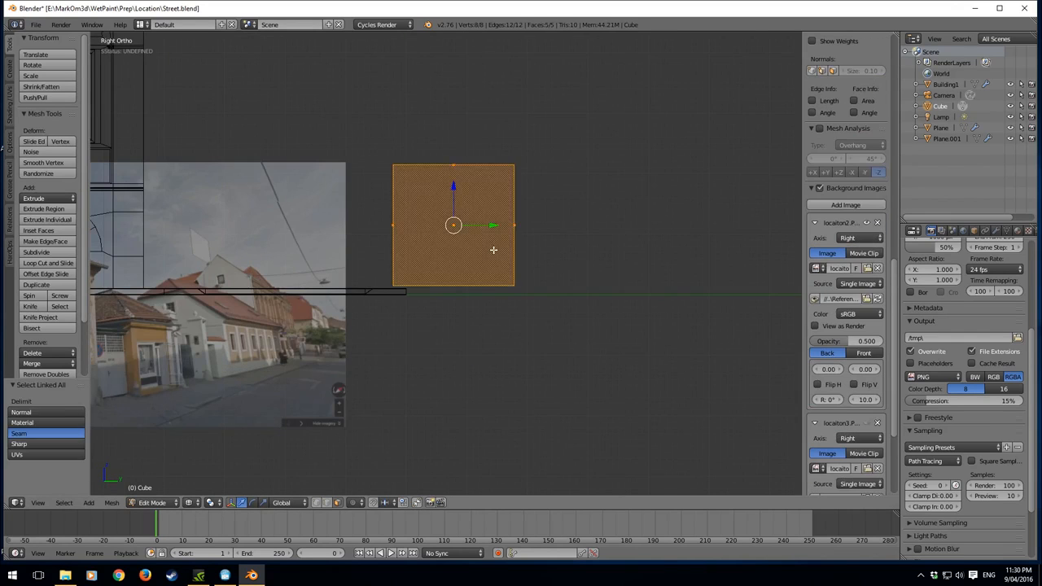
key("g")
left_click(503, 258)
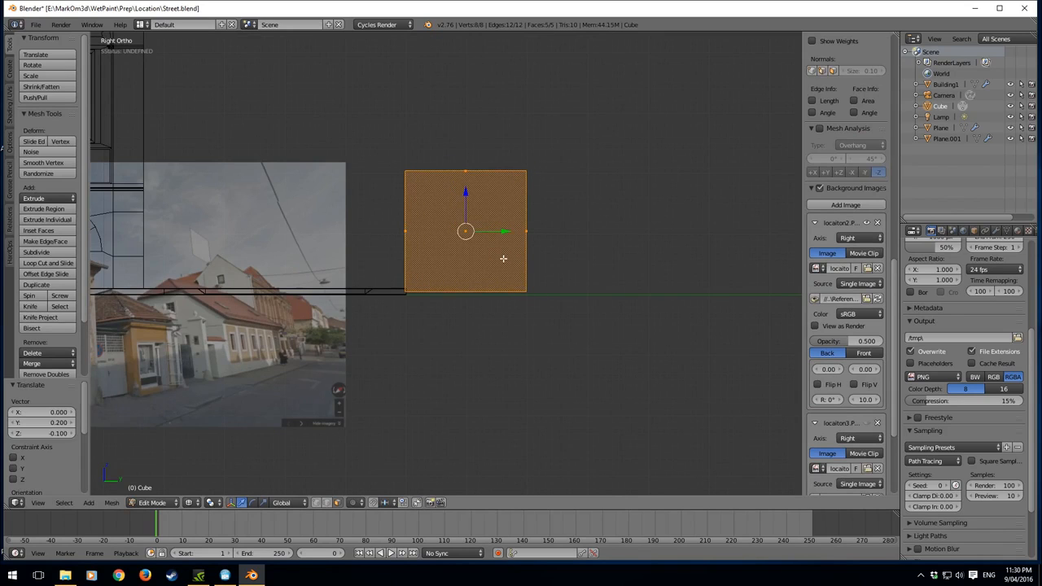
scroll(495, 272, "up", 1, "shift")
scroll(488, 267, "up", 4)
scroll(240, 385, "down", 6)
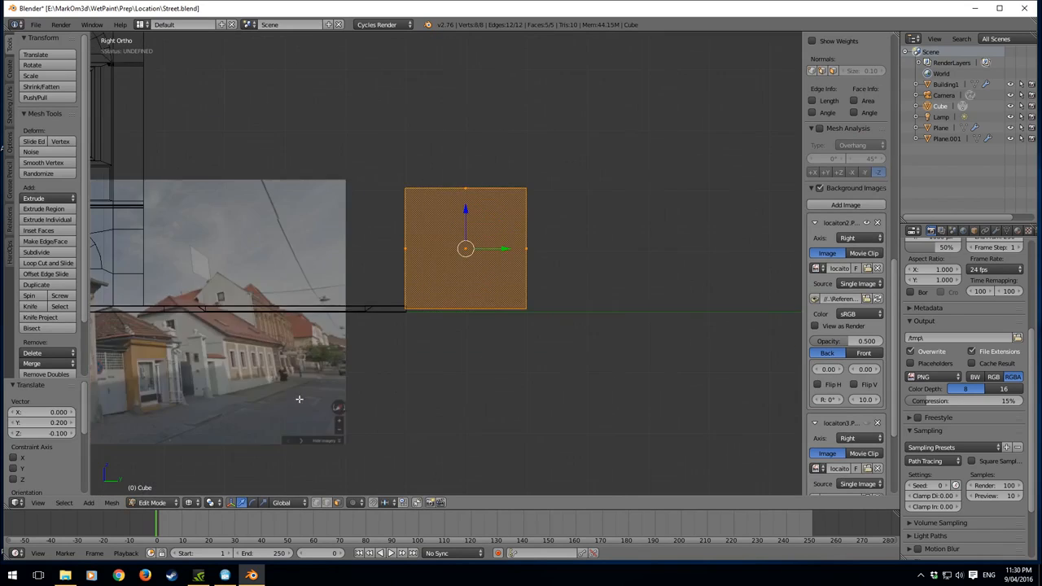
scroll(214, 388, "up", 1)
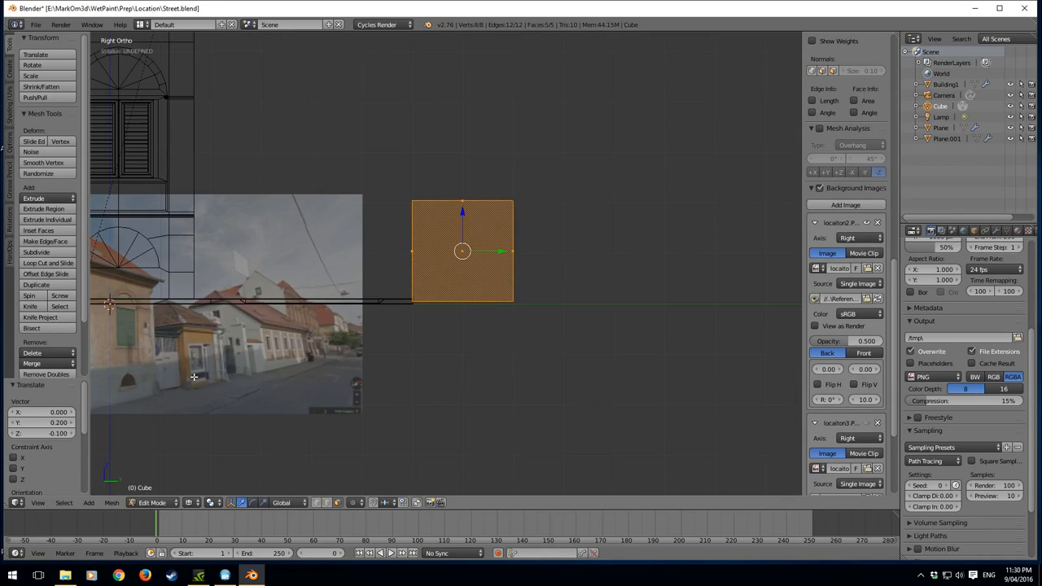
- Move the cube's far side face 1.000 along Y to widen the building's front
middle_click_drag(506, 332, 474, 397, "shift")
scroll(475, 394, "up", 1)
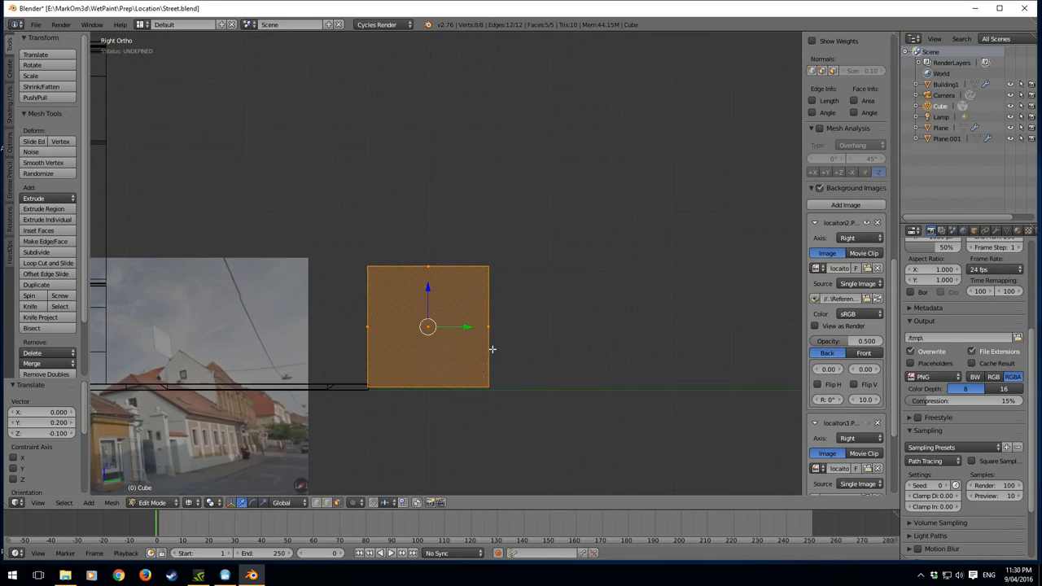
right_click(493, 330)
key("g")
key("y")
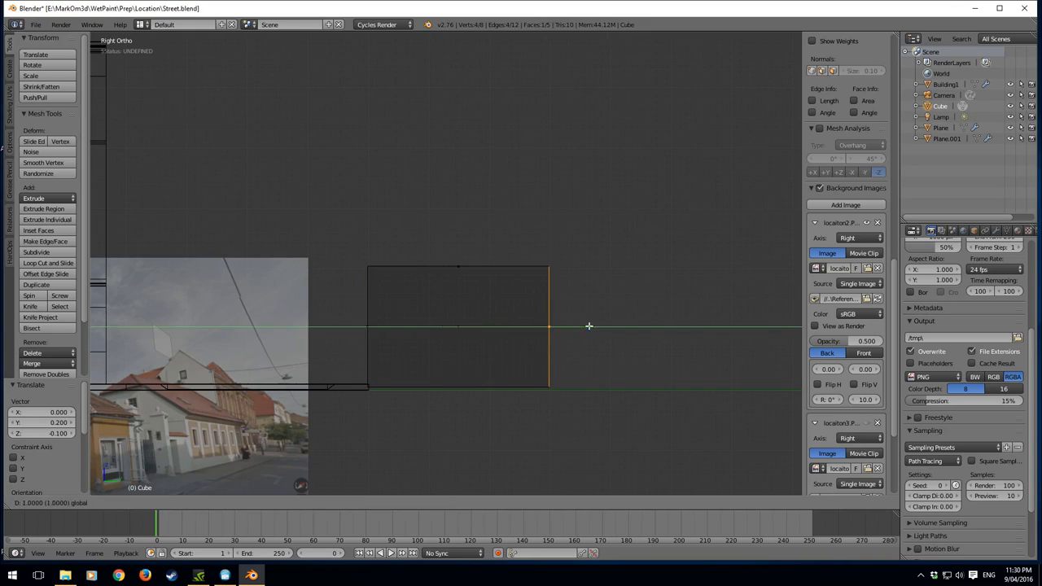
left_click(588, 326)
- Raise the cube's top face about 0.959 along Z to make the building taller
right_click(492, 282)
middle_click_drag(449, 295, 604, 276, "shift")
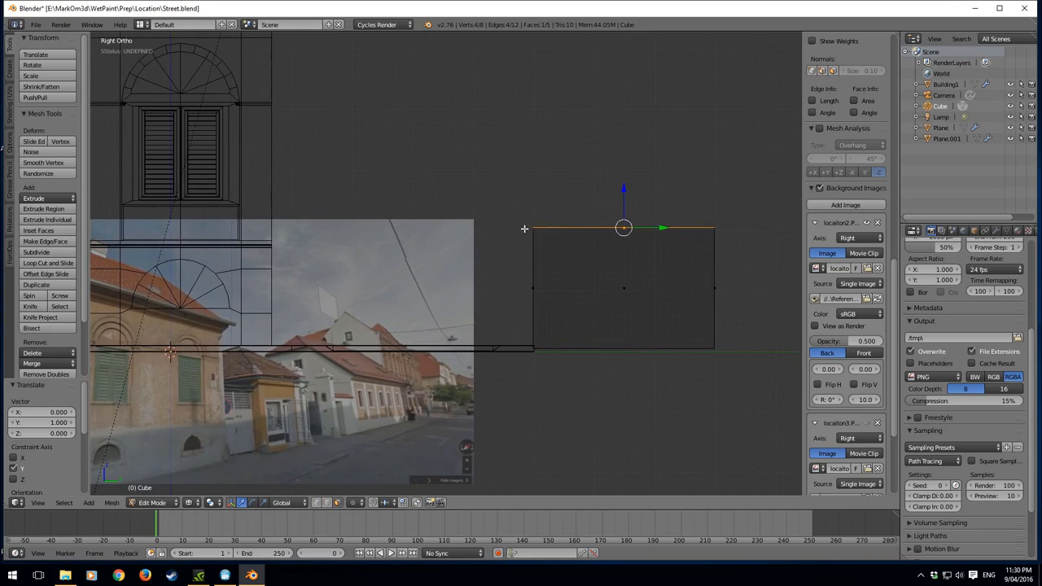
key("g")
key("z")
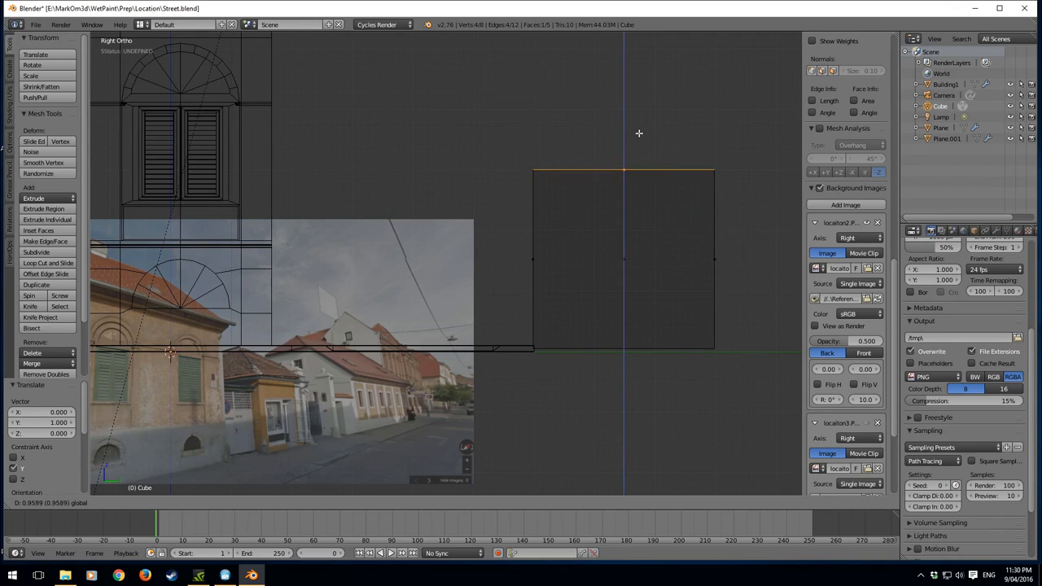
left_click(639, 132)
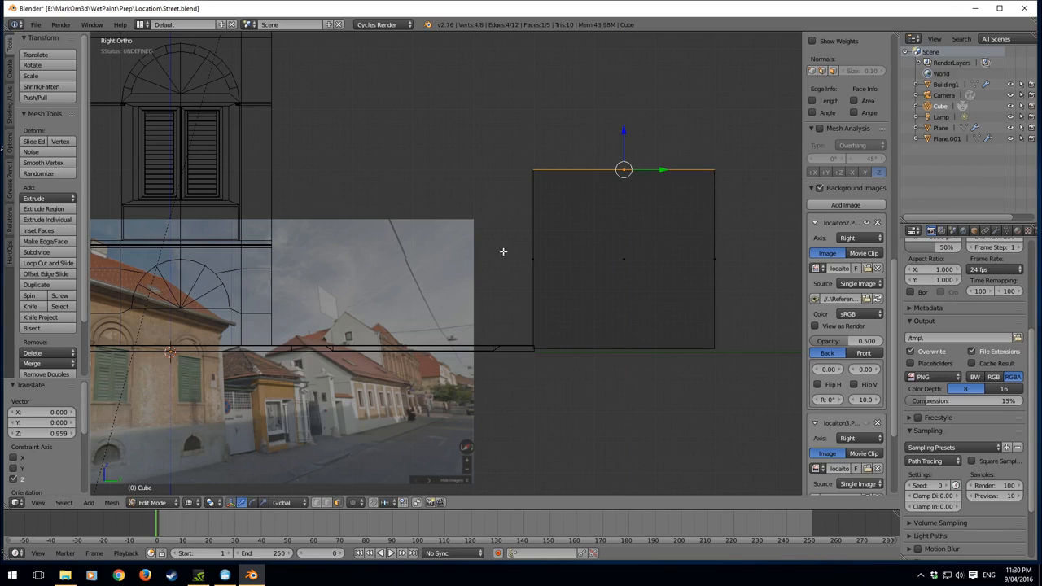
- Delete the cube's top face and the back face away from the street
key("x")
left_click(503, 230)
middle_click_drag(503, 231, 597, 257)
key("x")
left_click(598, 257)
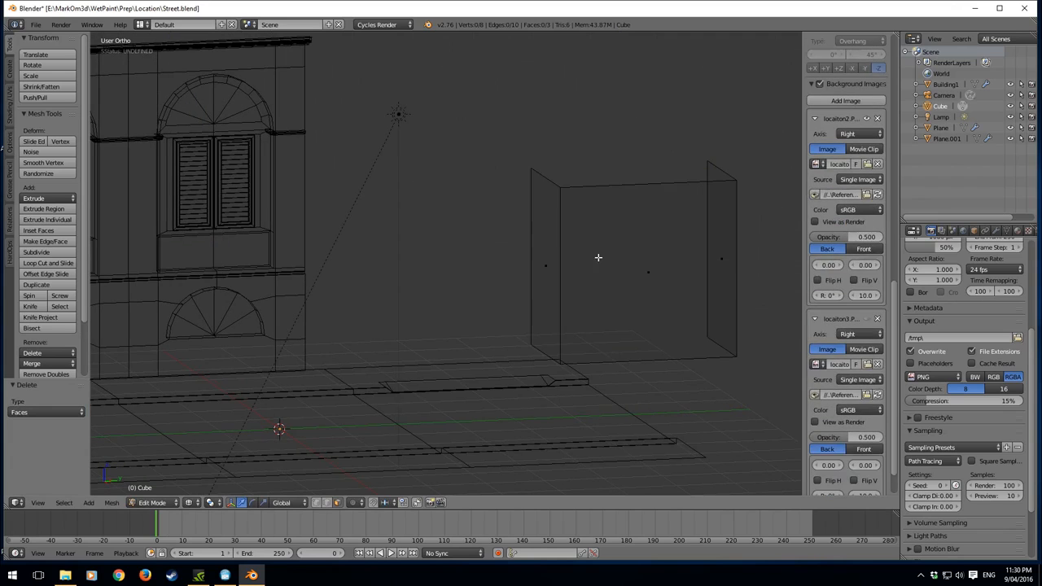
- Extrude the two rear vertical edges about -4.191 along X to deepen the side walls, and show the model in solid shading
left_click(327, 503)
right_click(529, 278)
right_click(708, 286, "shift")
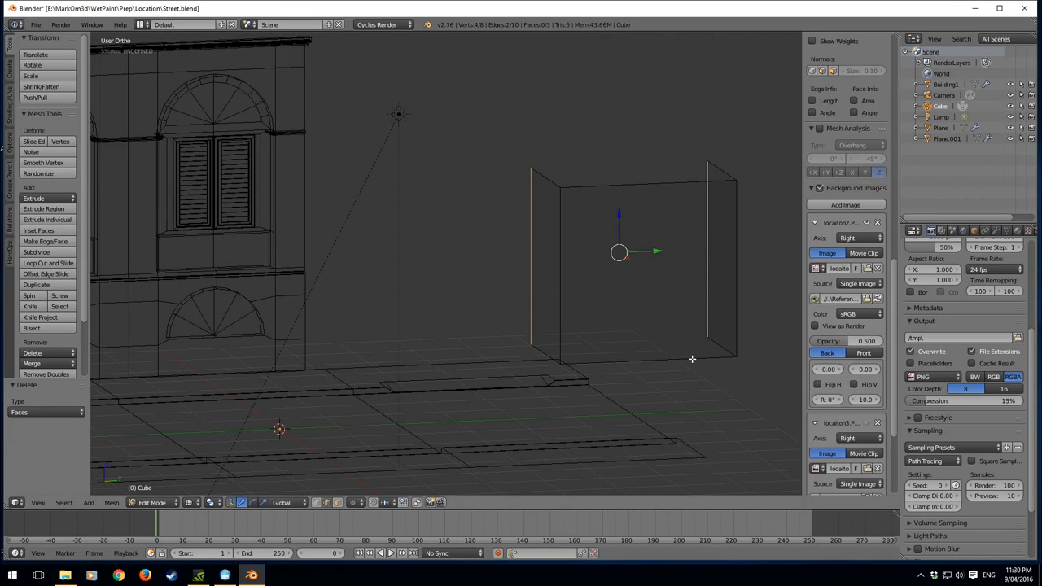
key("e")
key("x")
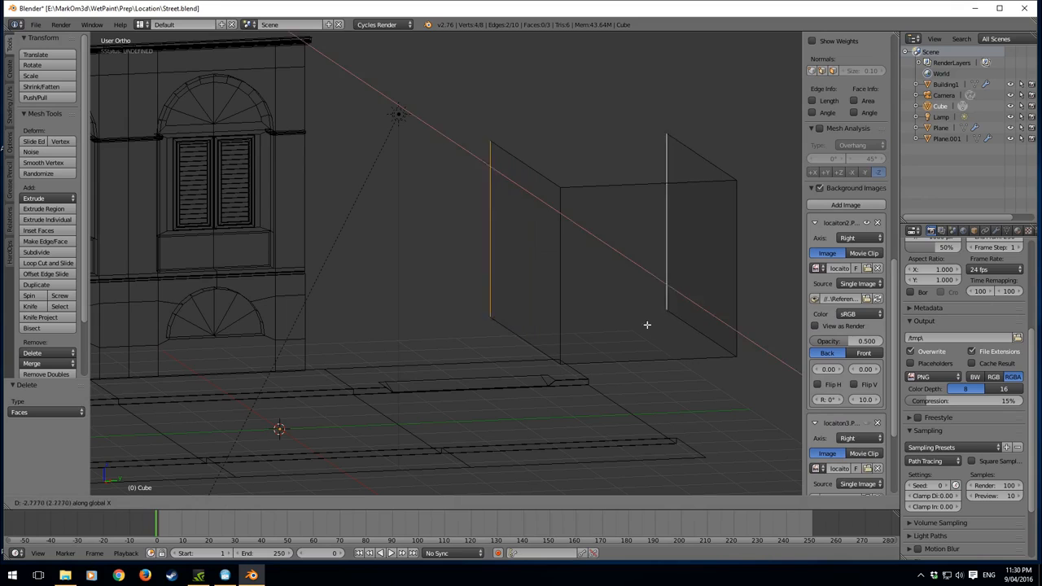
left_click(579, 347)
key("z")
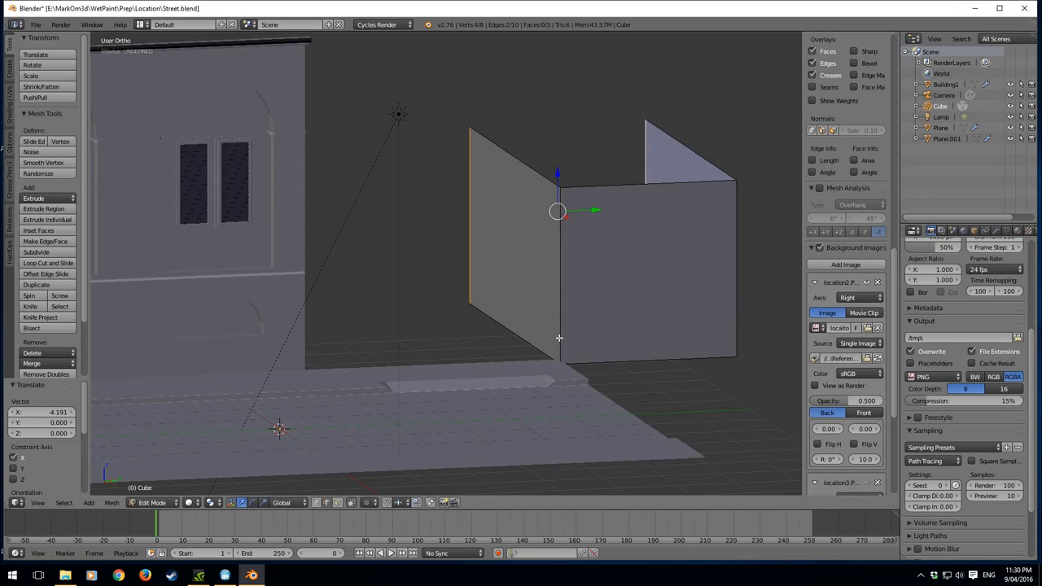
- In Object Mode, duplicate the long street section and place the copy 28.000 along Y, extending the street past the new building
key("Tab")
right_click(570, 376)
middle_click_drag(394, 428, 440, 429)
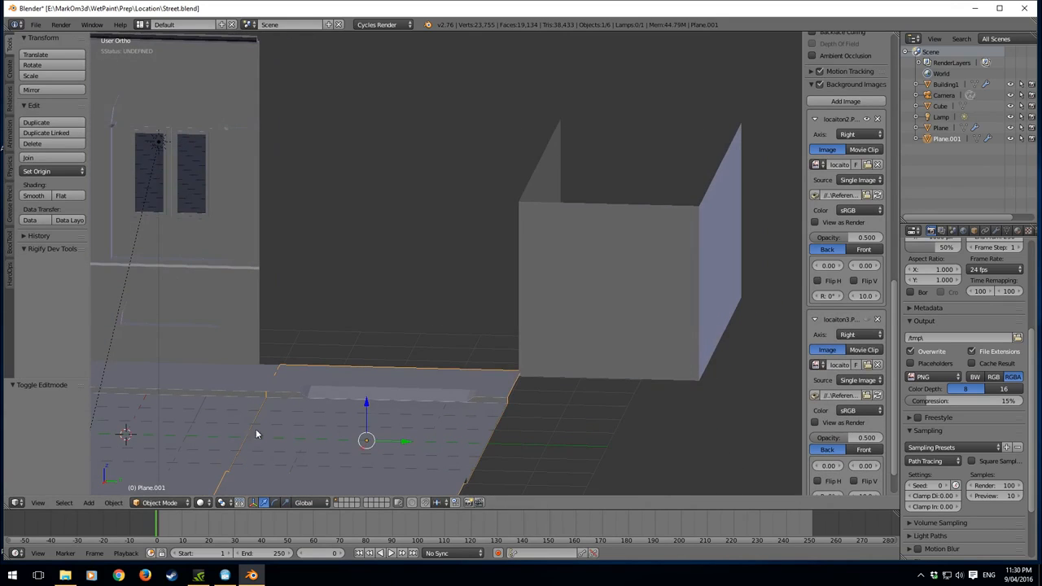
right_click(210, 432)
scroll(221, 438, "down", 4)
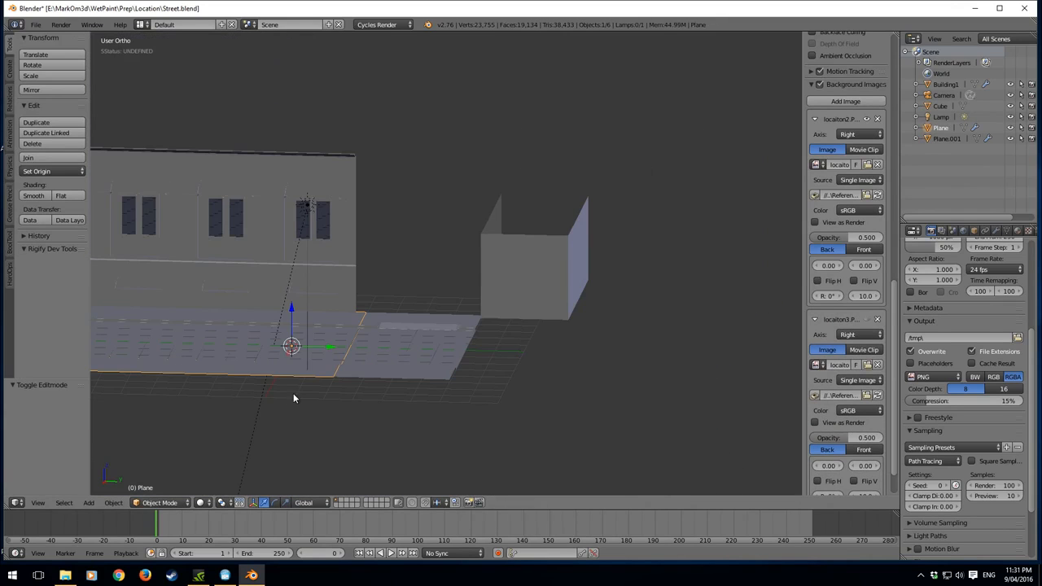
key("shift+d")
key("z")
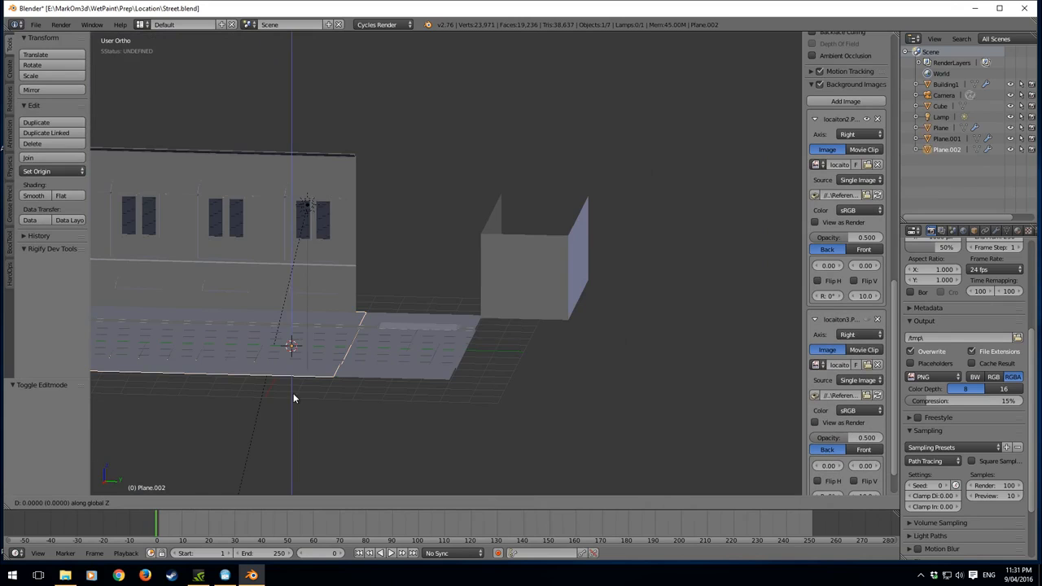
key("y")
left_click(408, 434)
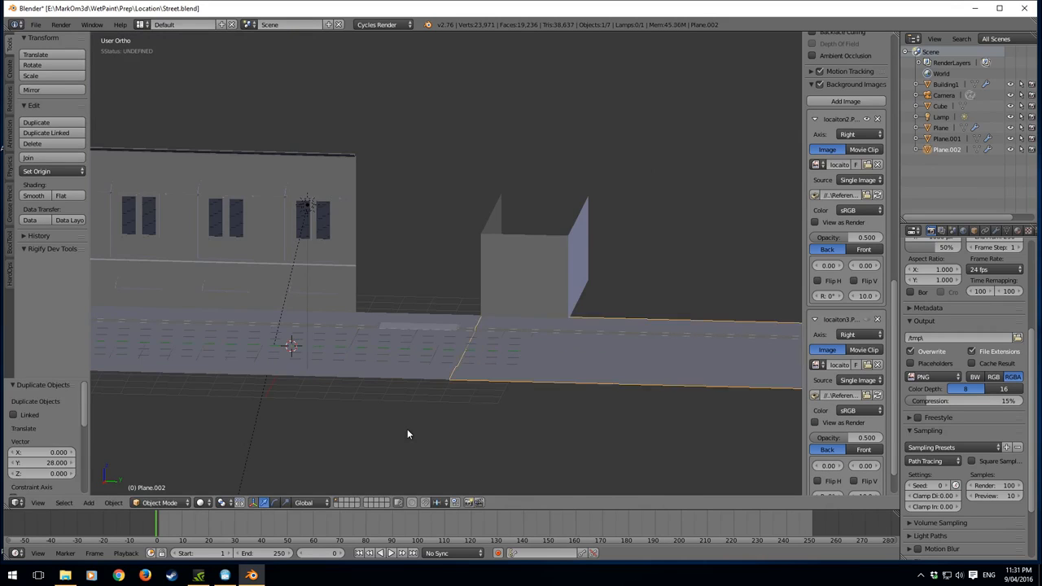
- Select the new building's cube object and rename it Building2
middle_click_drag(301, 379, 368, 363)
scroll(382, 359, "up", 3)
middle_click_drag(487, 335, 407, 345, "shift")
scroll(492, 331, "up", 2)
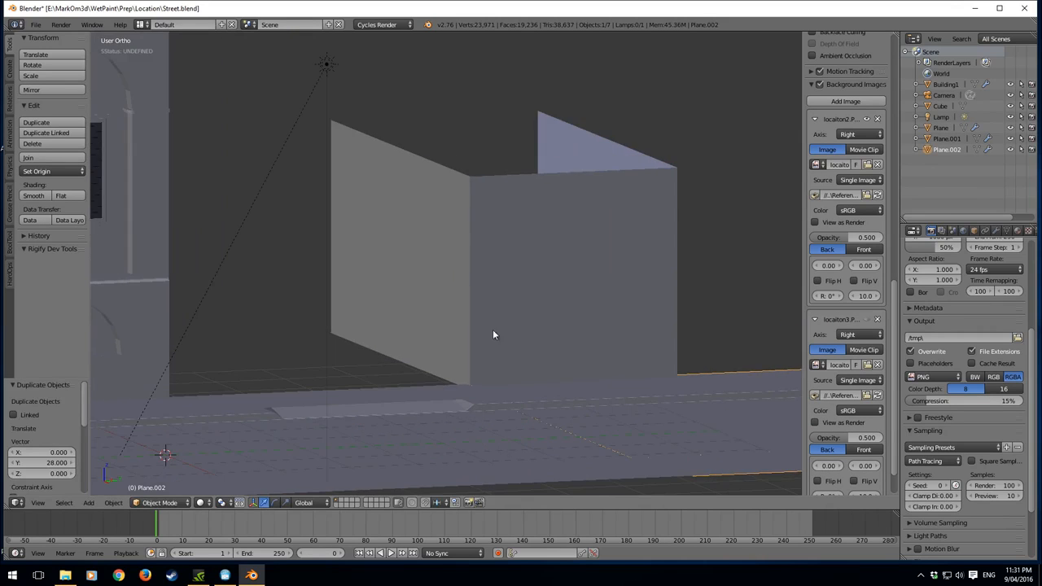
right_click(543, 362)
scroll(564, 376, "down", 5)
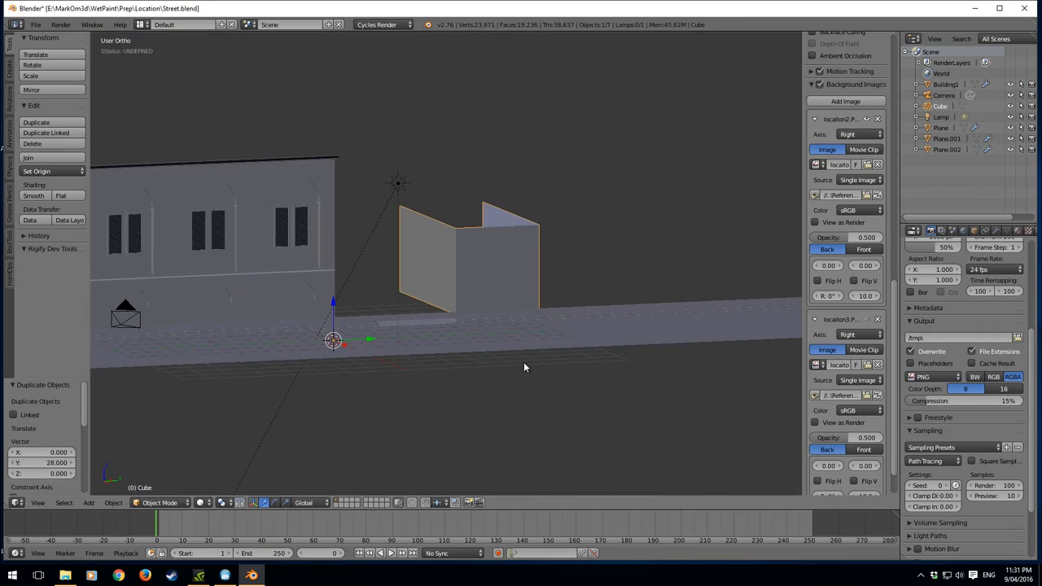
key("shift+a")
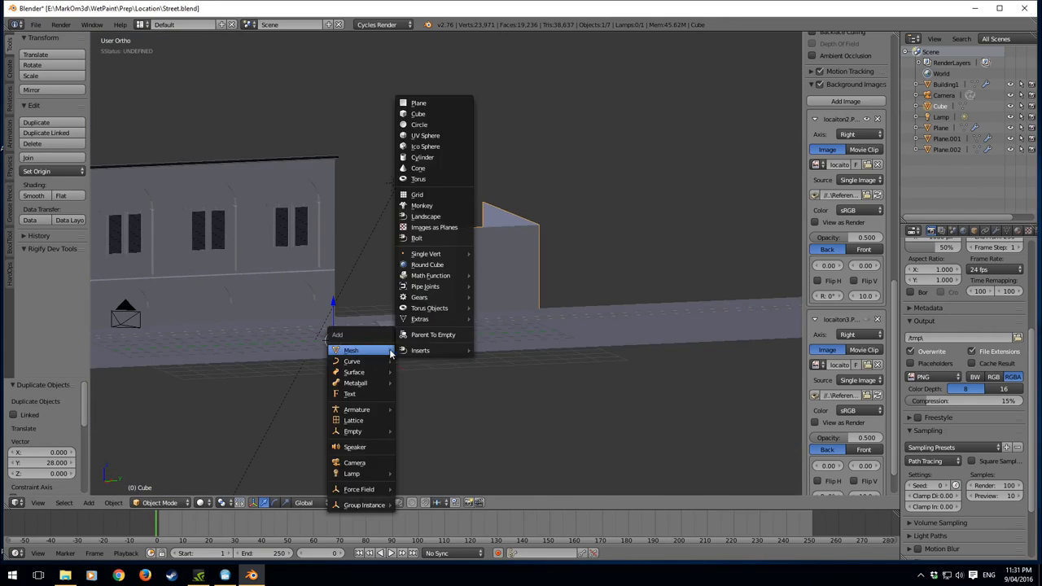
double_click(939, 107)
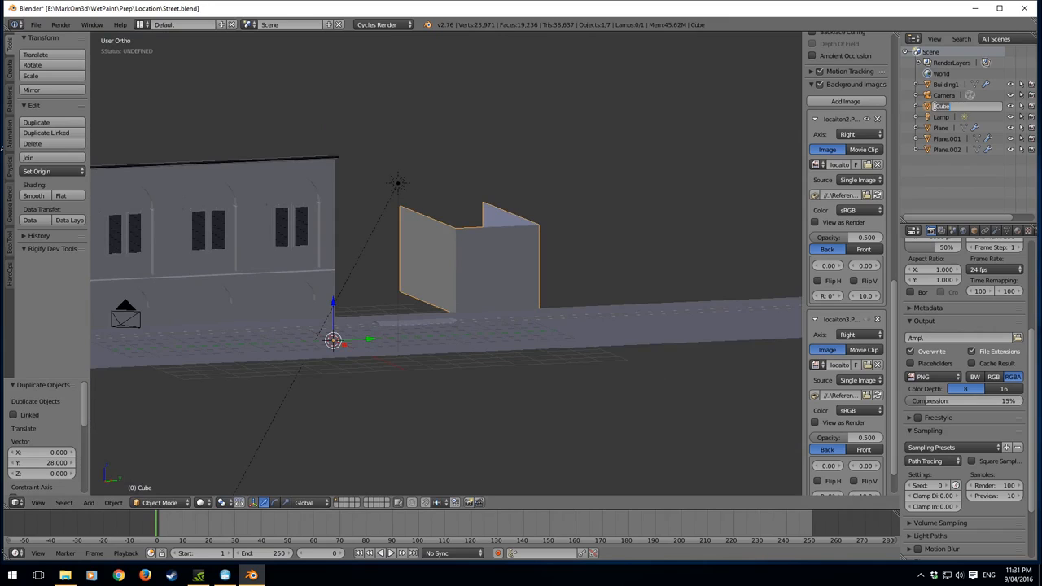
key("BackSpace")
type("Building2")
key("Return")
- Check the new building through the camera and examine the small yellow shop's front and gate in the street reference photo
key("KP_Decimal")
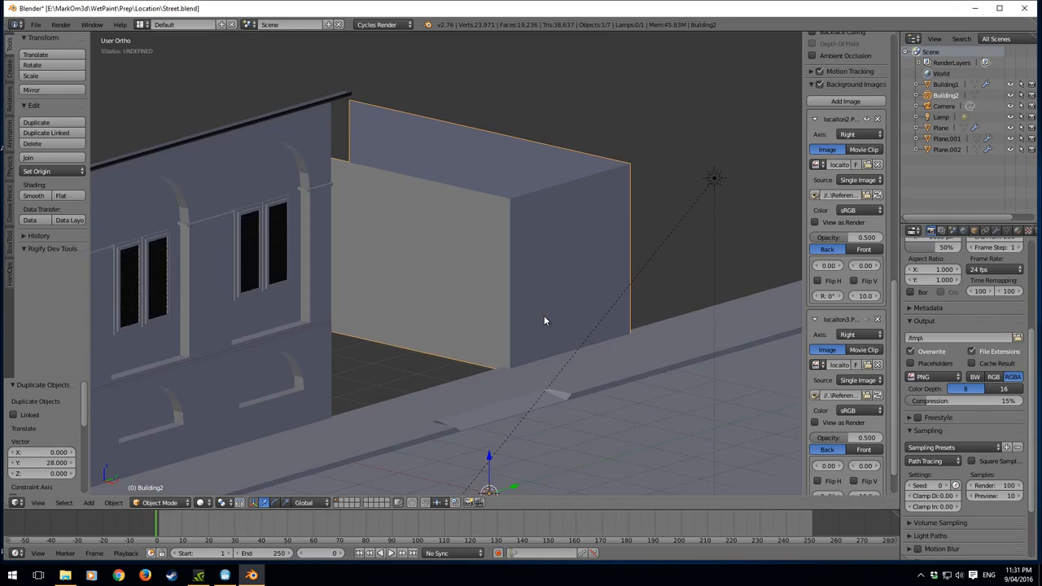
key("KP_0")
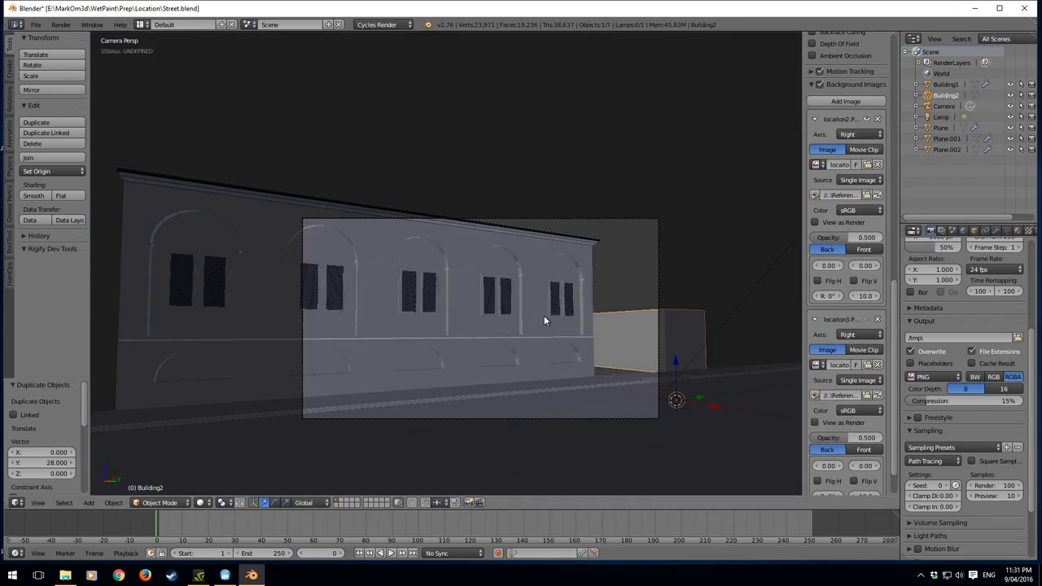
key("KP_1")
key("KP_3")
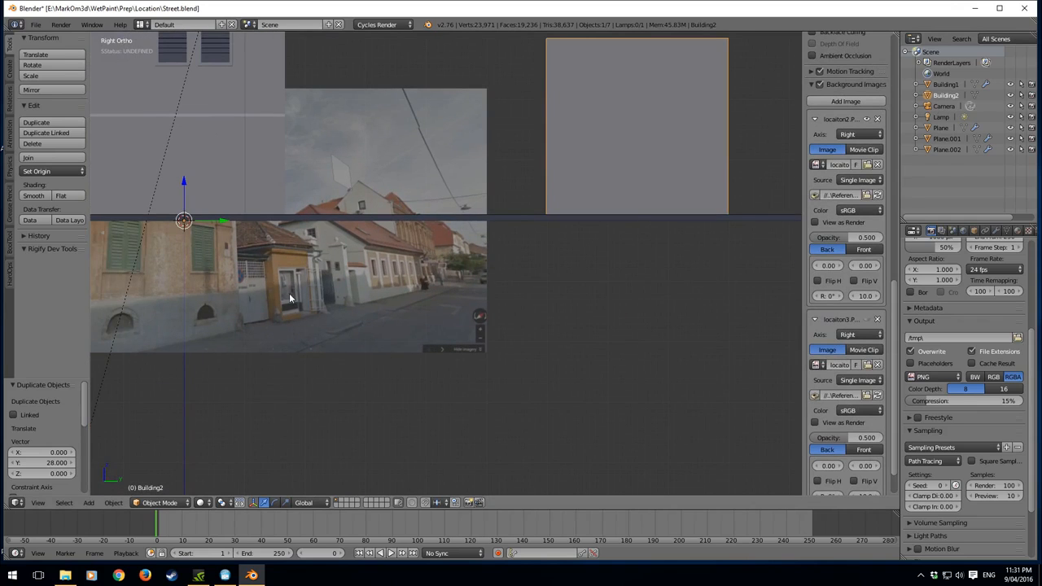
scroll(284, 274, "up", 6)
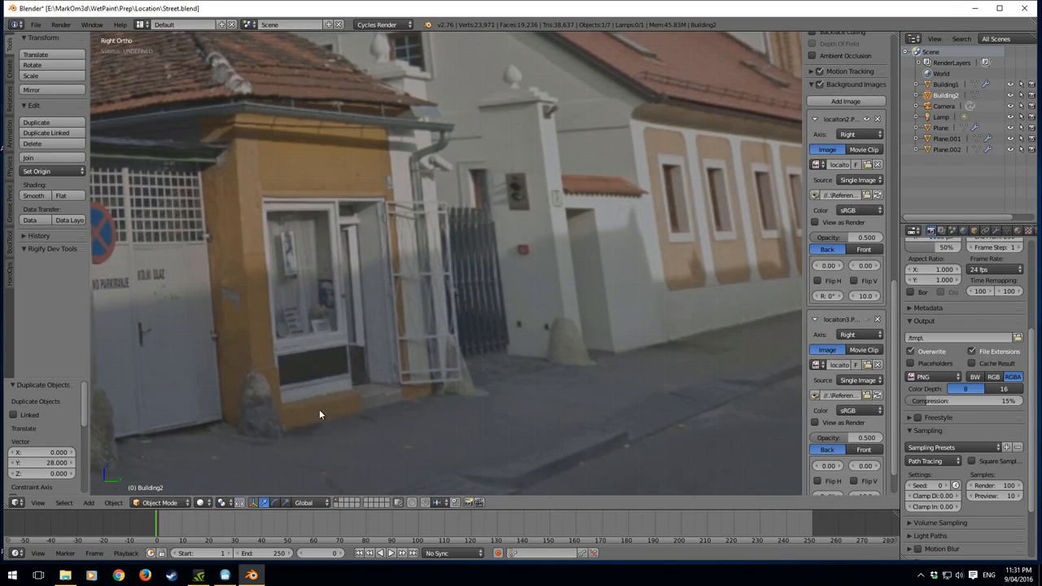
scroll(275, 236, "up", 1)
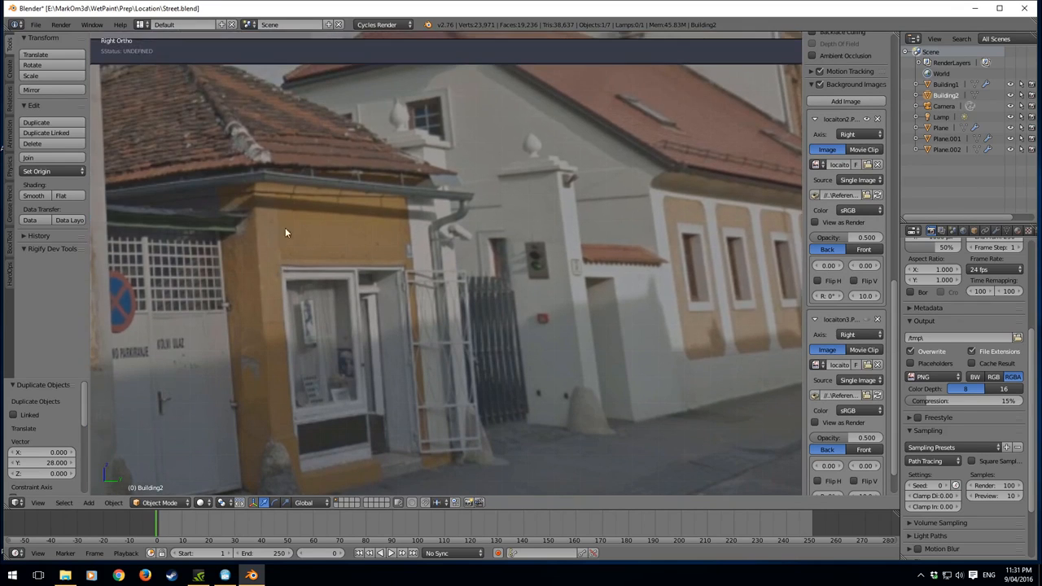
middle_click_drag(284, 233, 590, 221, "shift")
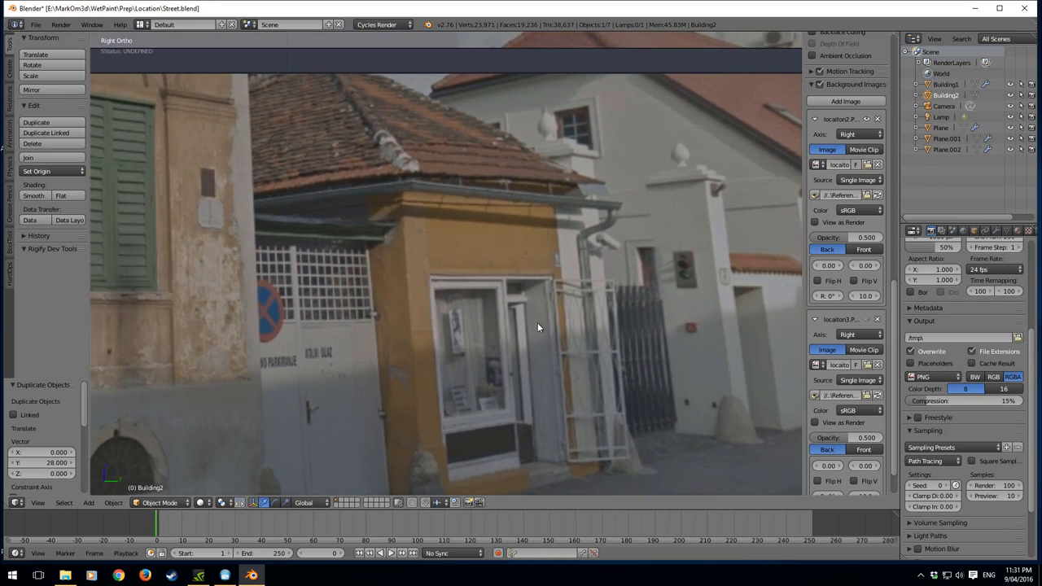
middle_click_drag(537, 322, 446, 262, "shift")
scroll(580, 238, "down", 3)
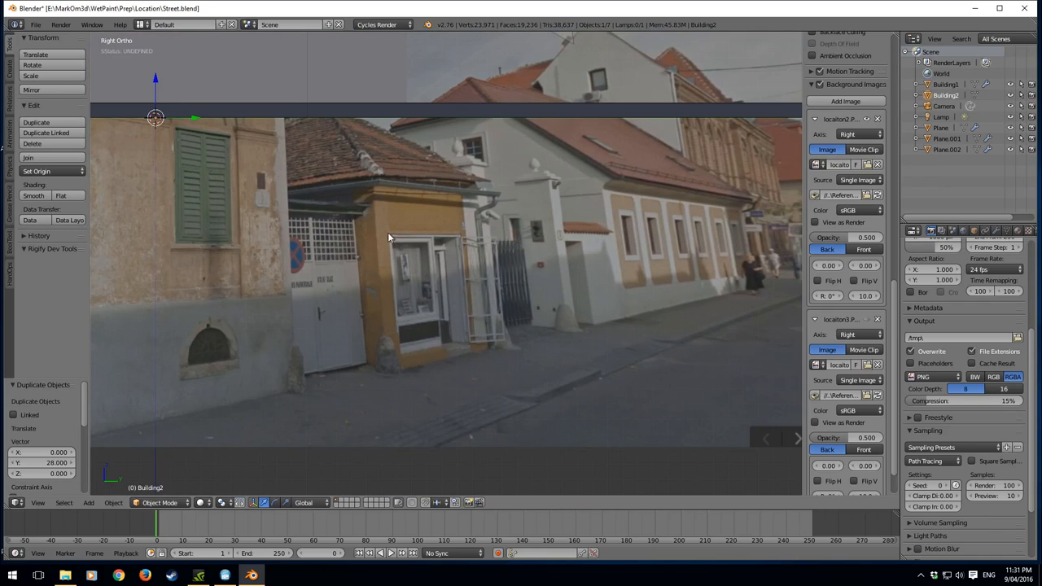
middle_click_drag(684, 224, 564, 264)
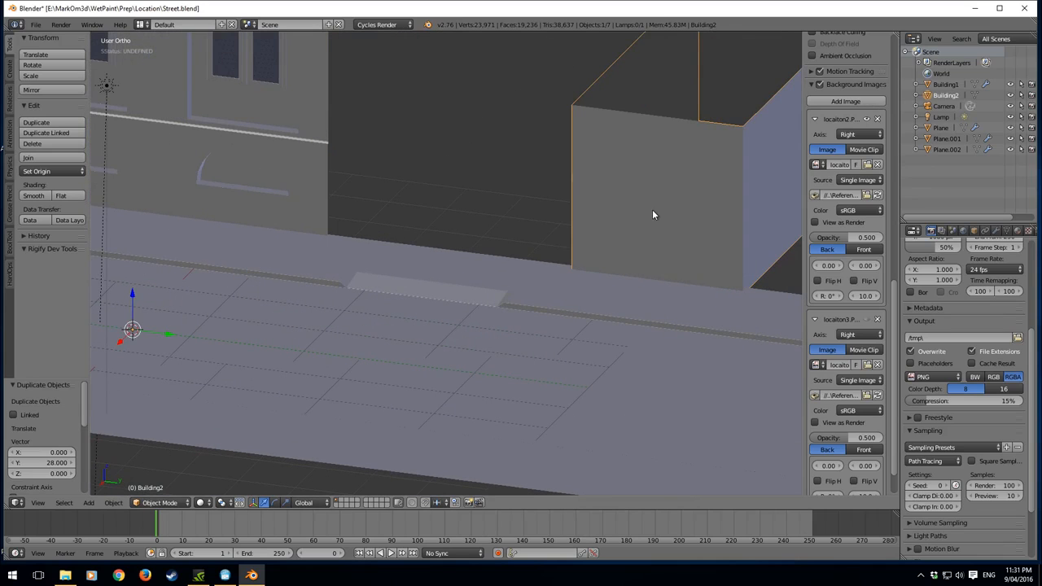
- In Edit Mode, add two horizontal loop cuts around Building2's walls, one just above the base and one about a quarter below the top
key("KP_3")
scroll(430, 316, "down", 3)
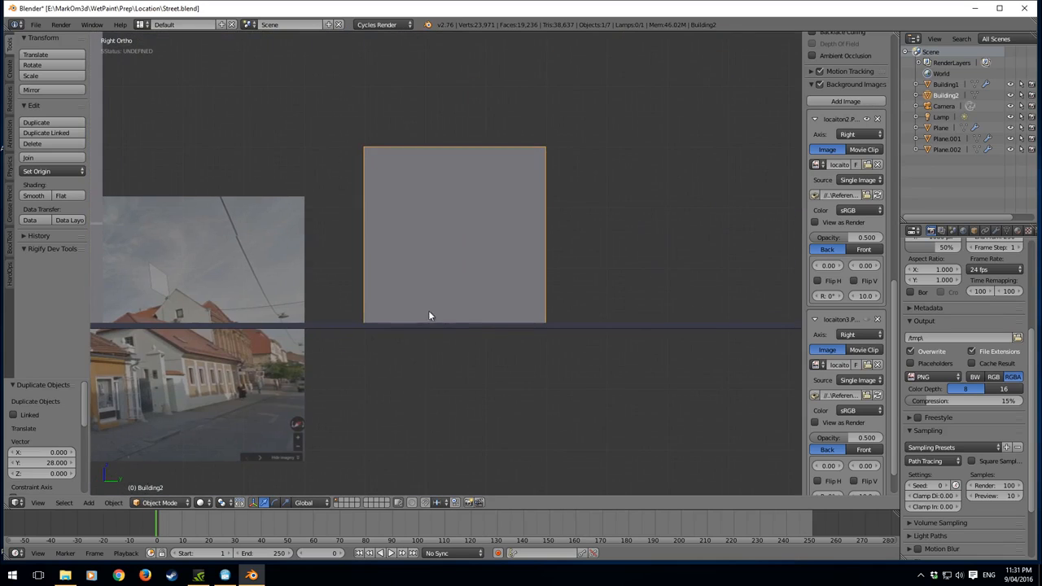
key("Tab")
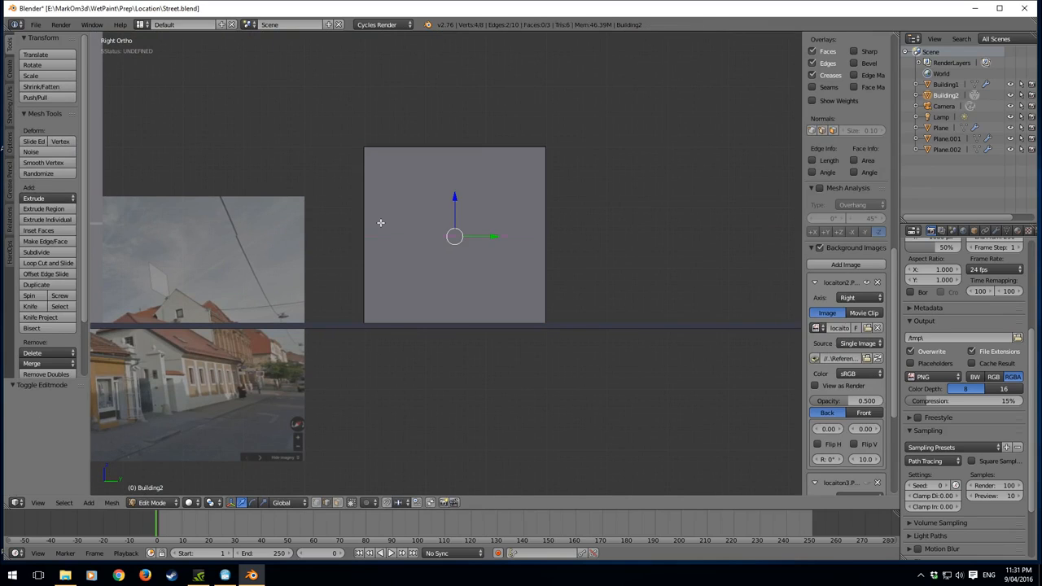
key("ctrl+r")
left_click(379, 222)
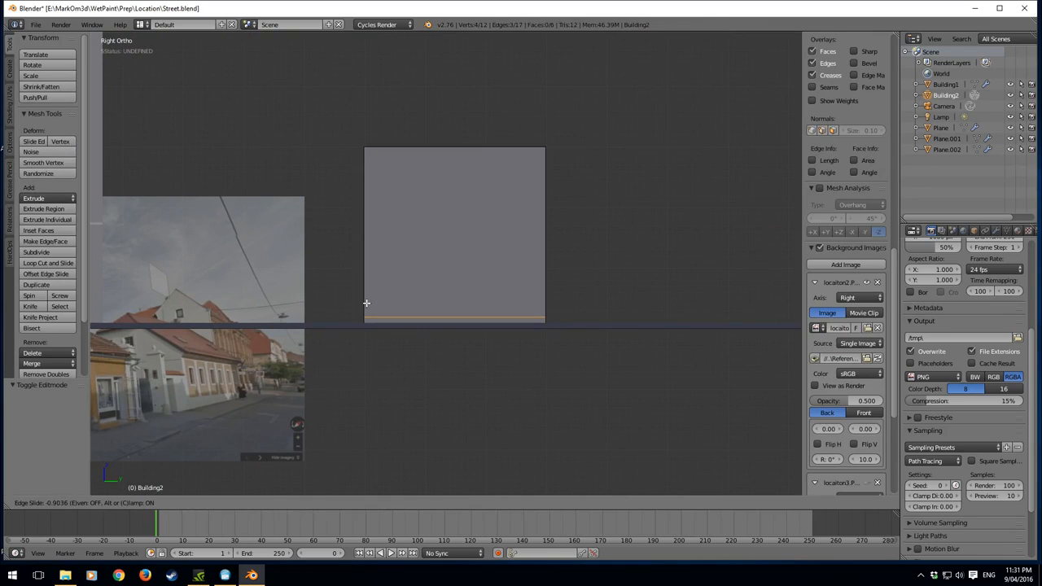
left_click(368, 300)
key("ctrl+r")
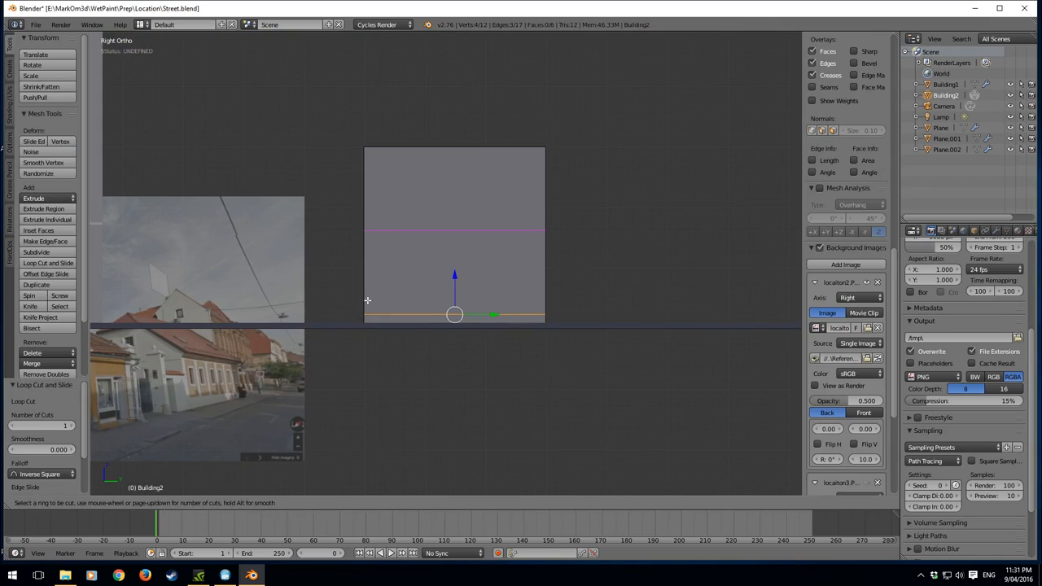
left_click(358, 284)
left_click(363, 245)
middle_click_drag(312, 246, 505, 240, "shift")
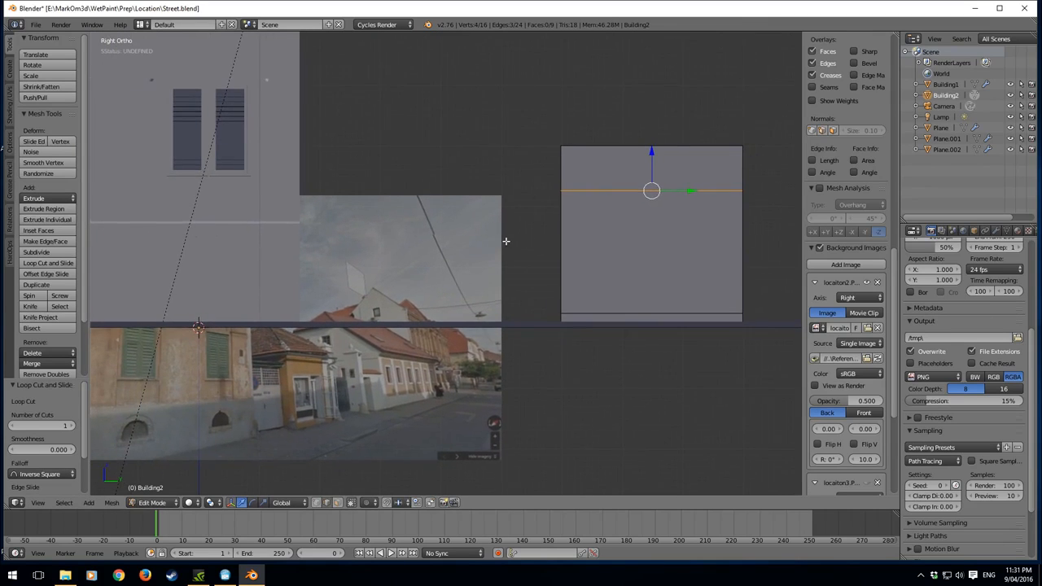
- Add two vertical loop cuts to Building2's front wall, one near each side, to frame the shopfront opening
key("ctrl+r")
left_click(628, 318)
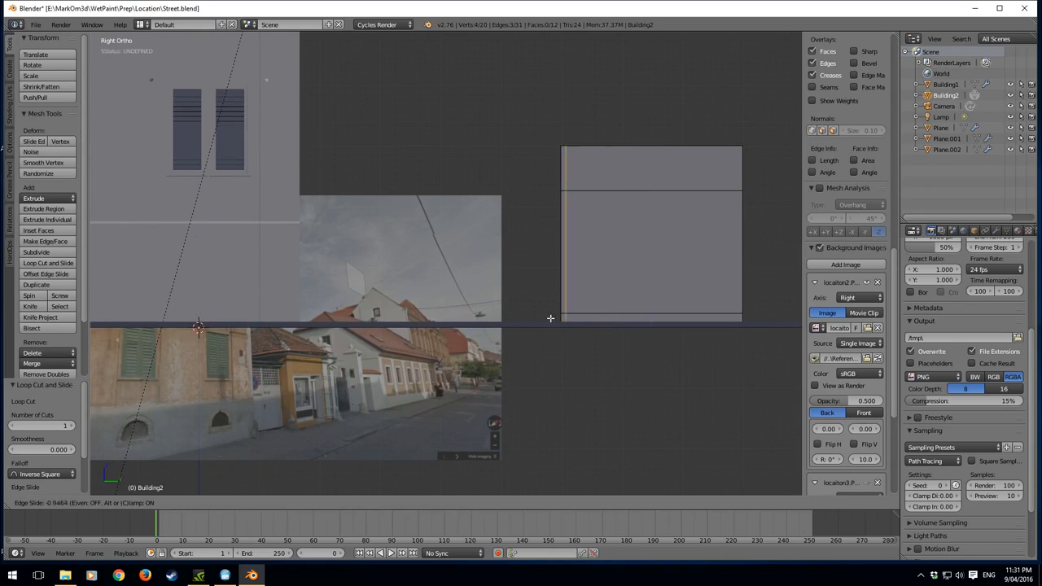
left_click(557, 317)
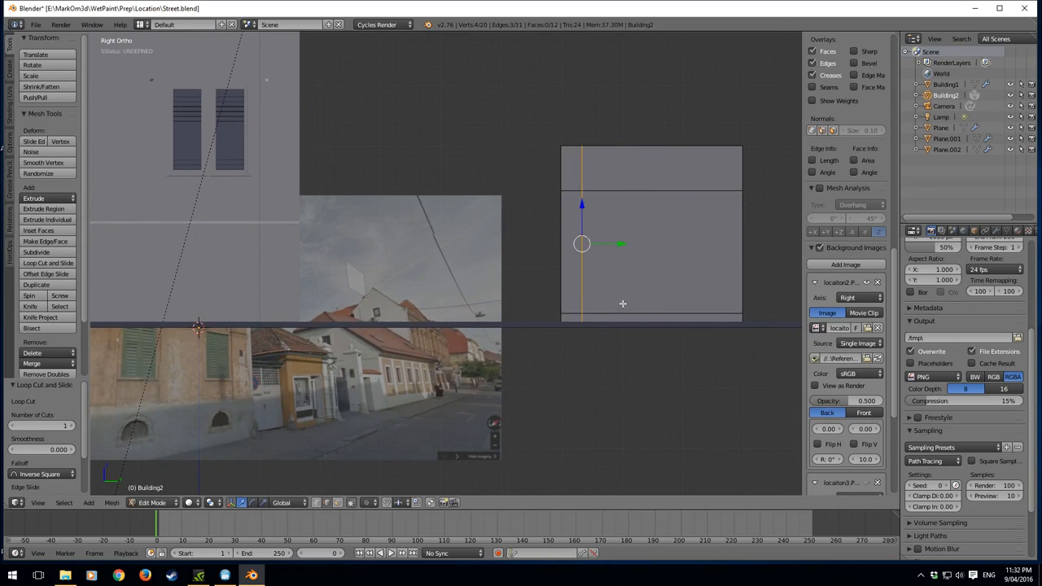
key("ctrl+r")
left_click(647, 301)
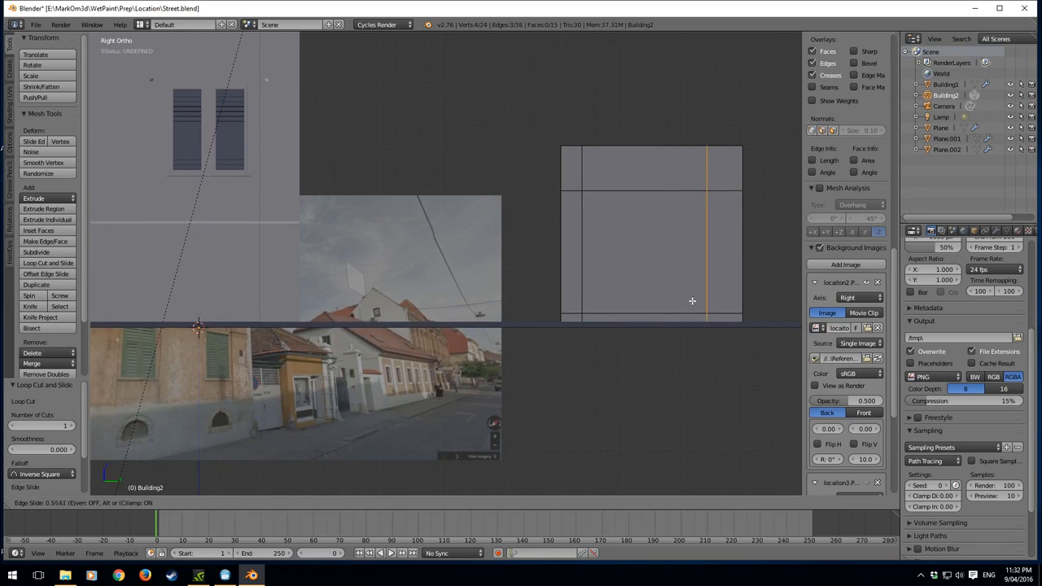
left_click(691, 301)
- Select the central face of Building2's front wall and extrude it inward by about 0.14 to recess the shopfront
left_click(340, 503)
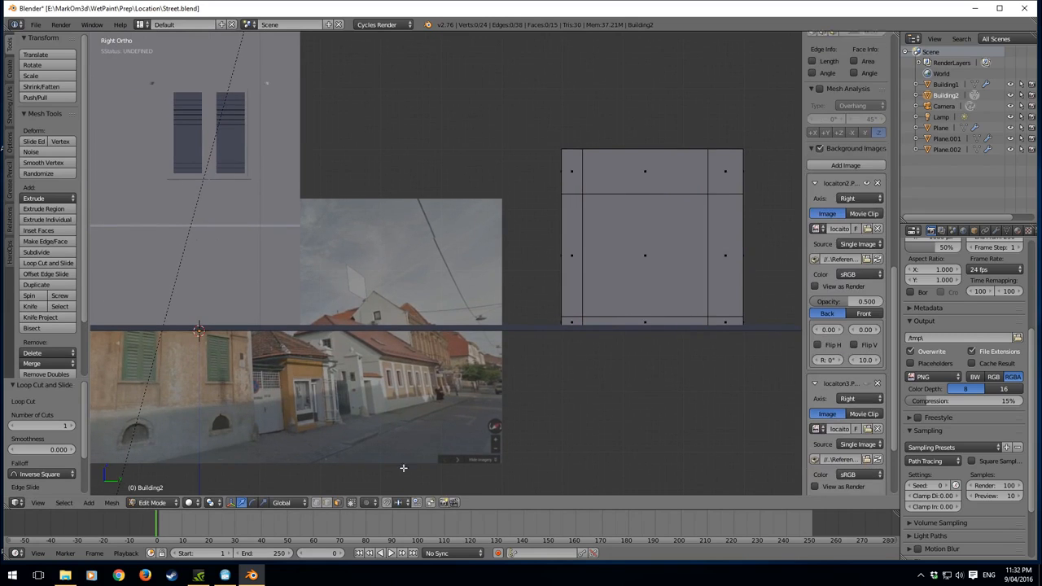
middle_click_drag(402, 467, 666, 386)
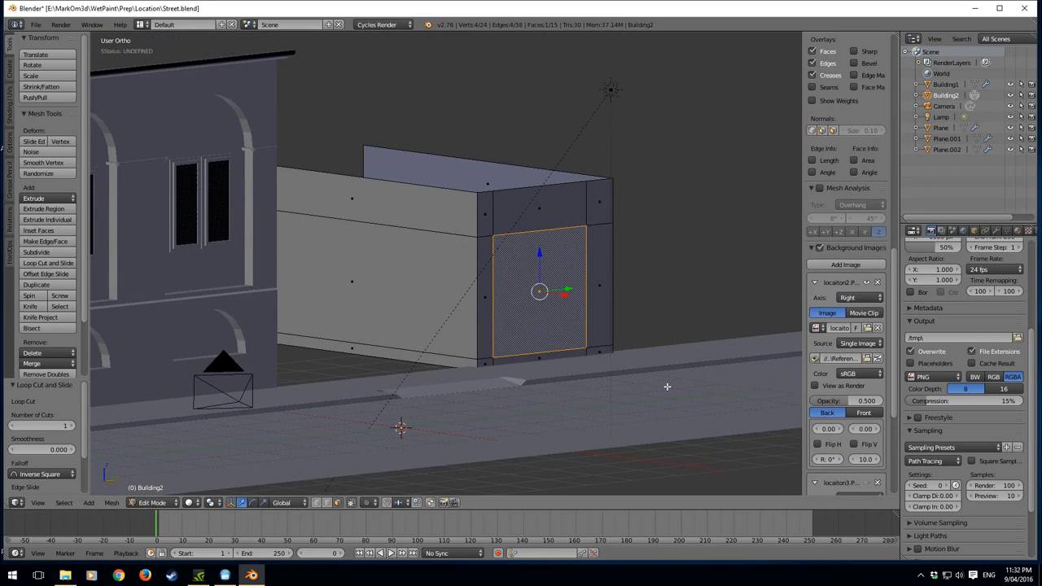
key("e")
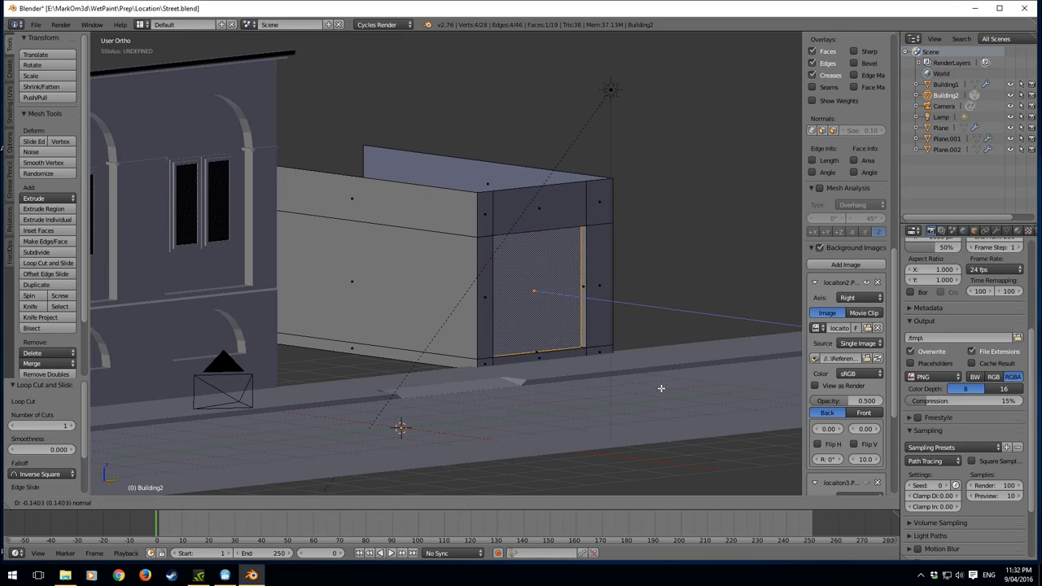
left_click(661, 389)
- Add a vertical loop cut through the recessed shopfront and shift it by about -0.124 along Y
middle_click_drag(661, 388, 607, 381)
key("ctrl+r")
left_click(567, 353)
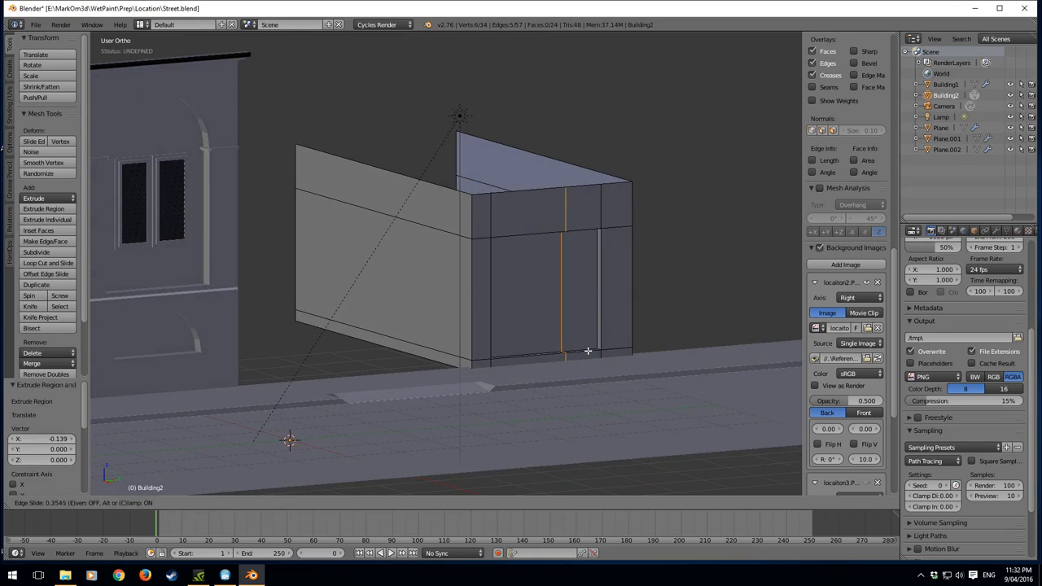
left_click(582, 350)
key("KP_3")
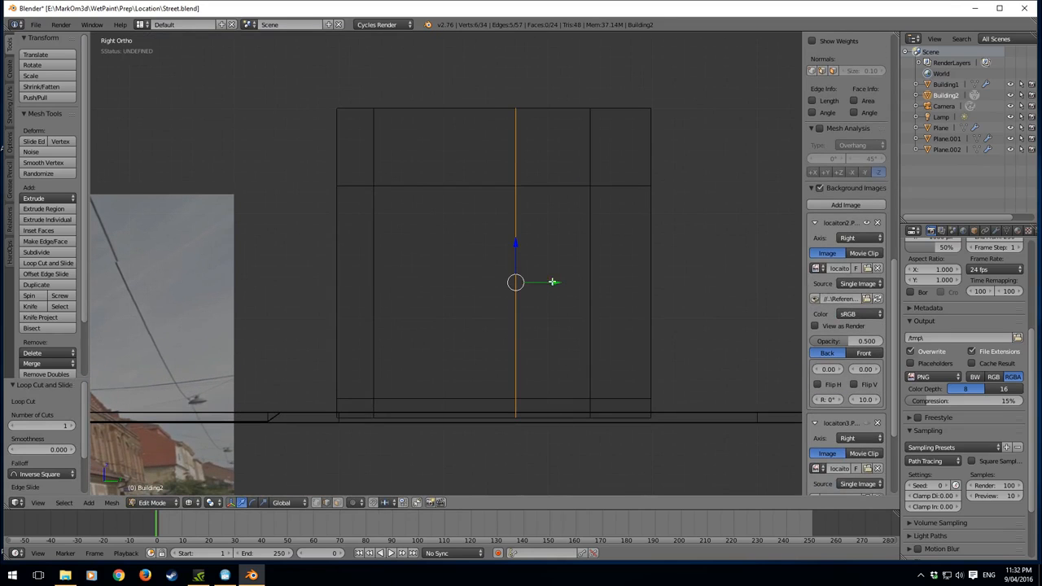
left_click_drag(552, 282, 539, 283)
- Select the narrower face of the split shopfront recess and extrude it inward by about 0.385 for the doorway
left_click(337, 502)
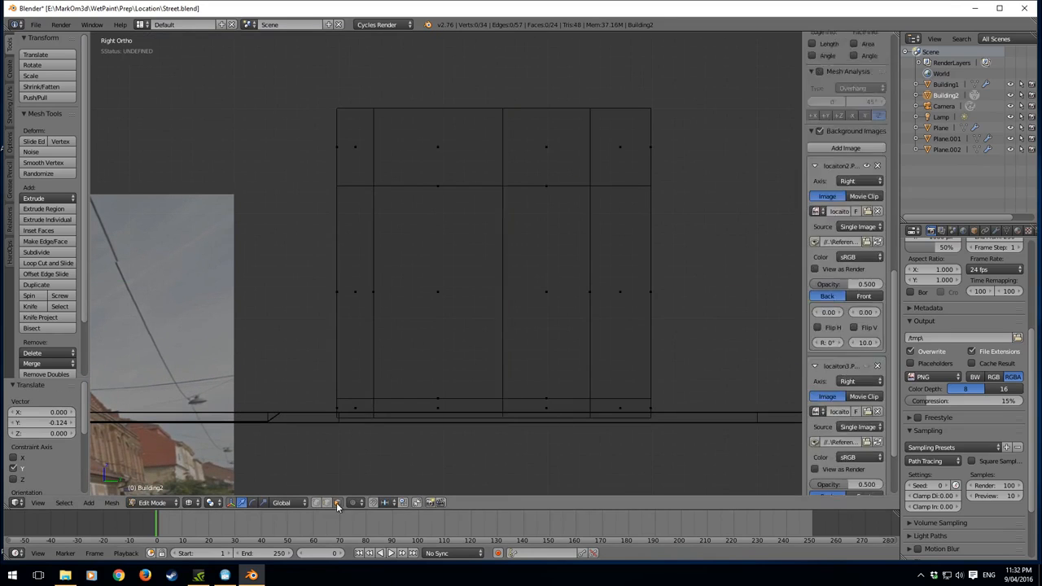
right_click(544, 314)
middle_click_drag(544, 313, 706, 463)
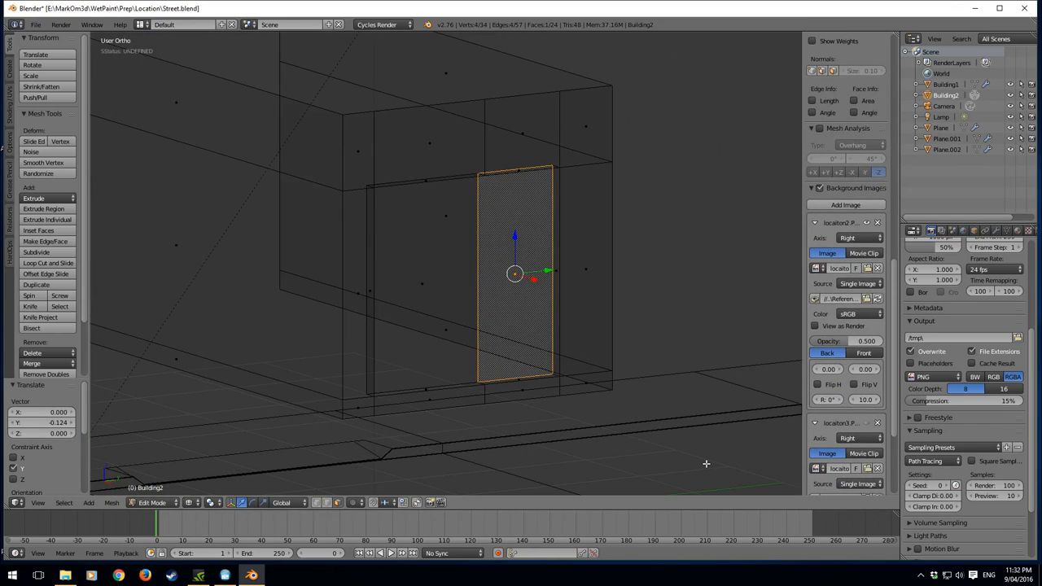
key("e")
left_click(684, 462)
key("z")
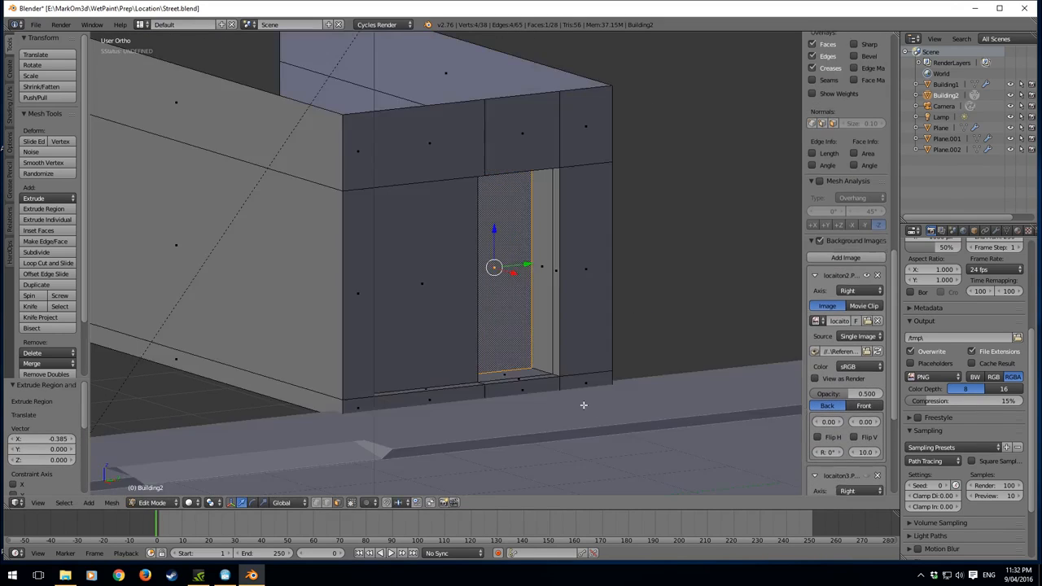
- Duplicate the doorway's back face and move the copy about 0.474 outward along X, in front of the wall
scroll(512, 390, "down", 4)
middle_click_drag(500, 388, 456, 396)
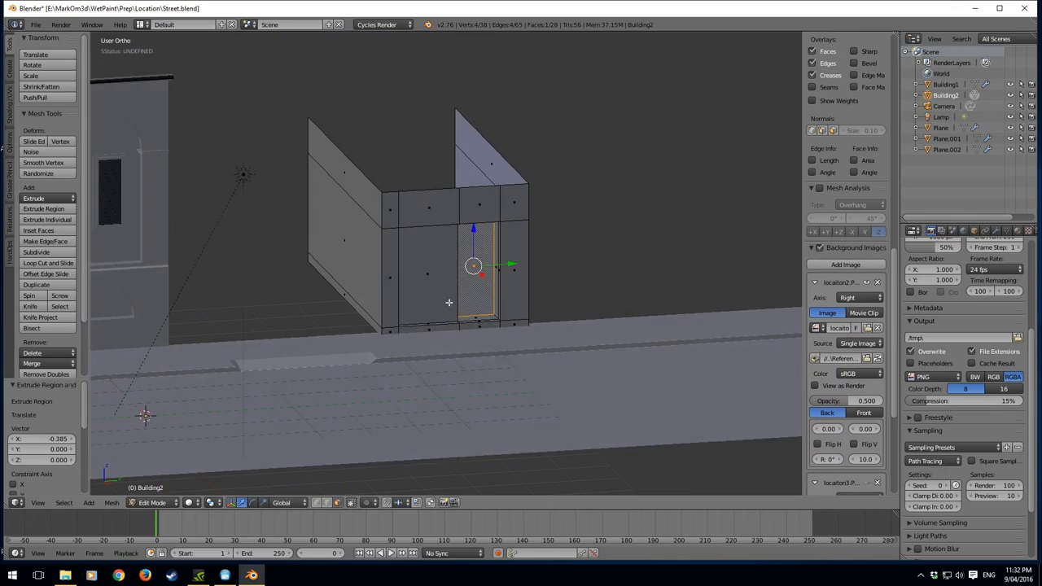
scroll(455, 395, "up", 3)
middle_click_drag(472, 324, 402, 318)
scroll(402, 318, "up", 3)
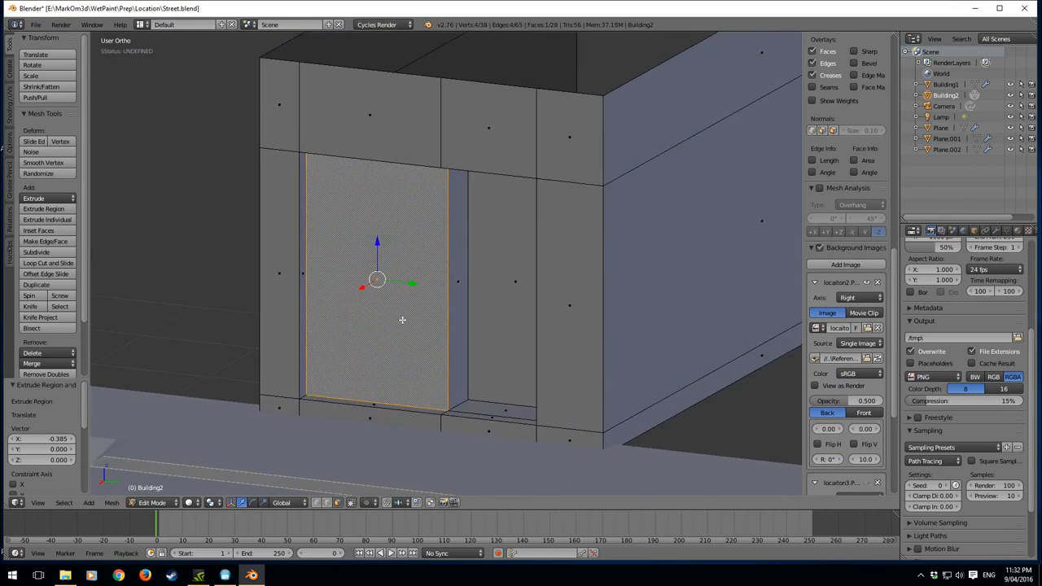
key("shift+d")
key("x")
left_click(433, 348)
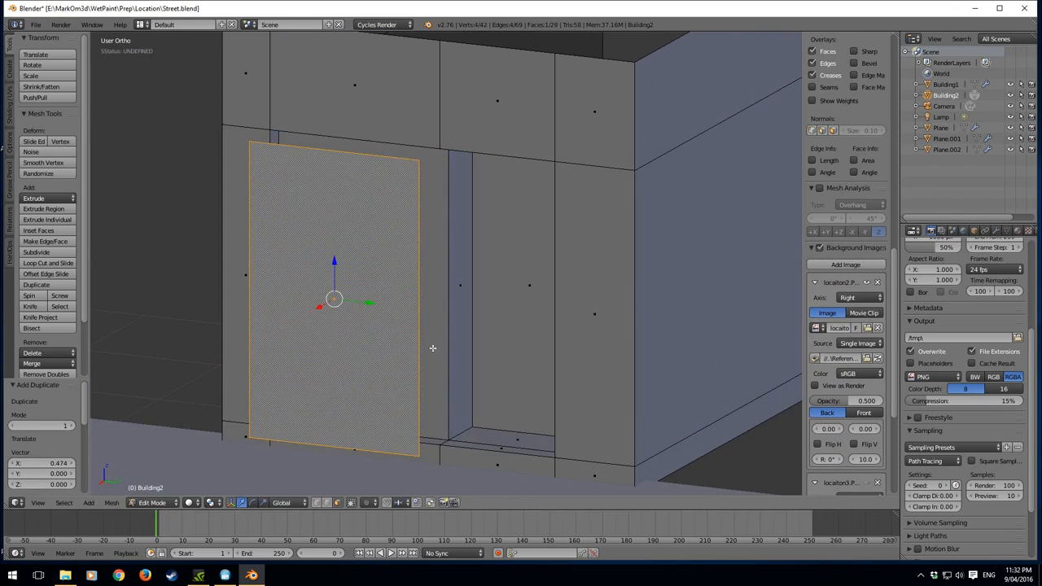
- Inset the duplicated face by about 0.08 and delete its inner face to leave an open frame
key("i")
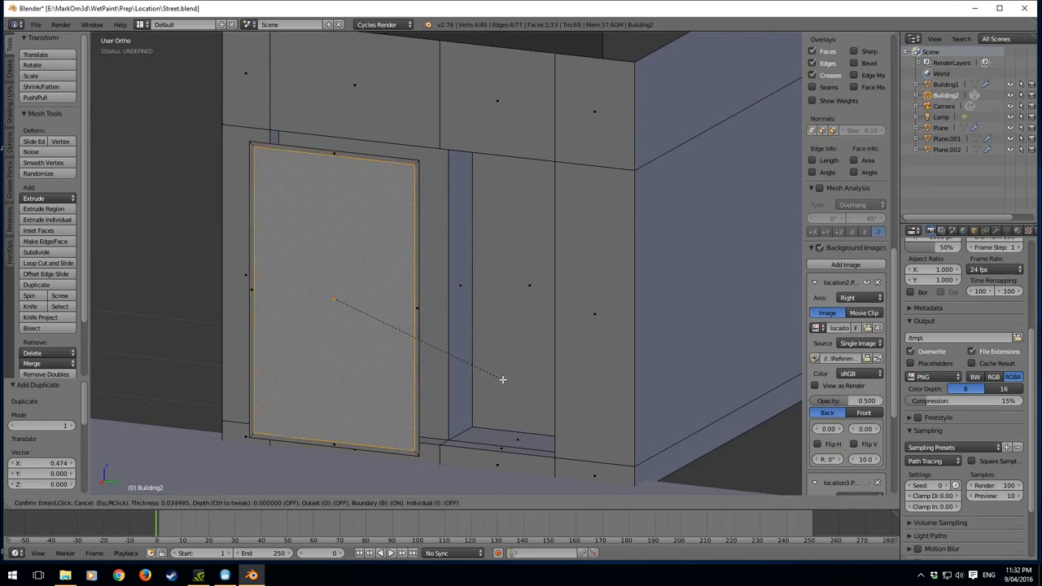
left_click(496, 378)
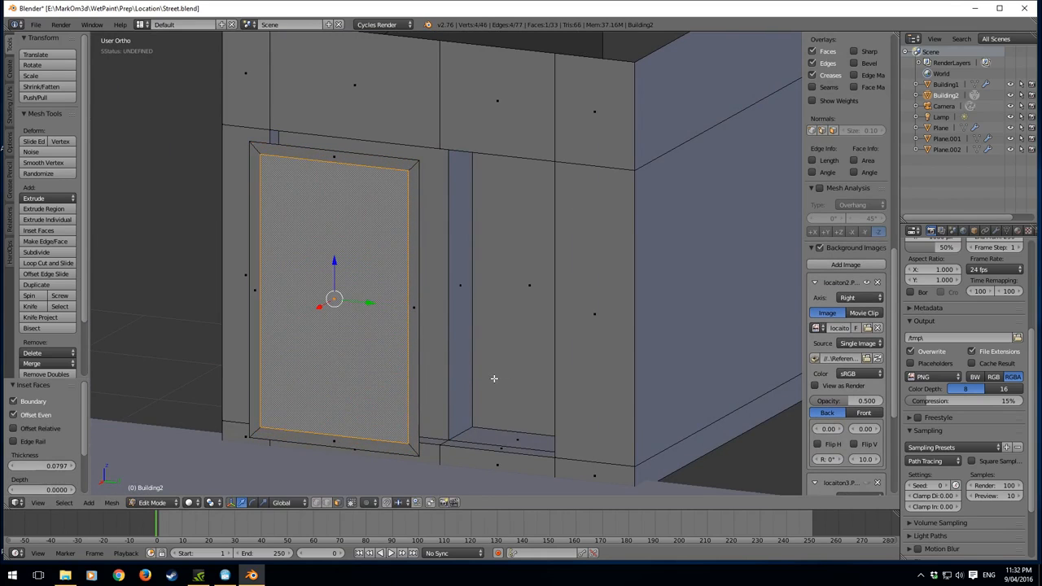
key("x")
left_click(494, 378)
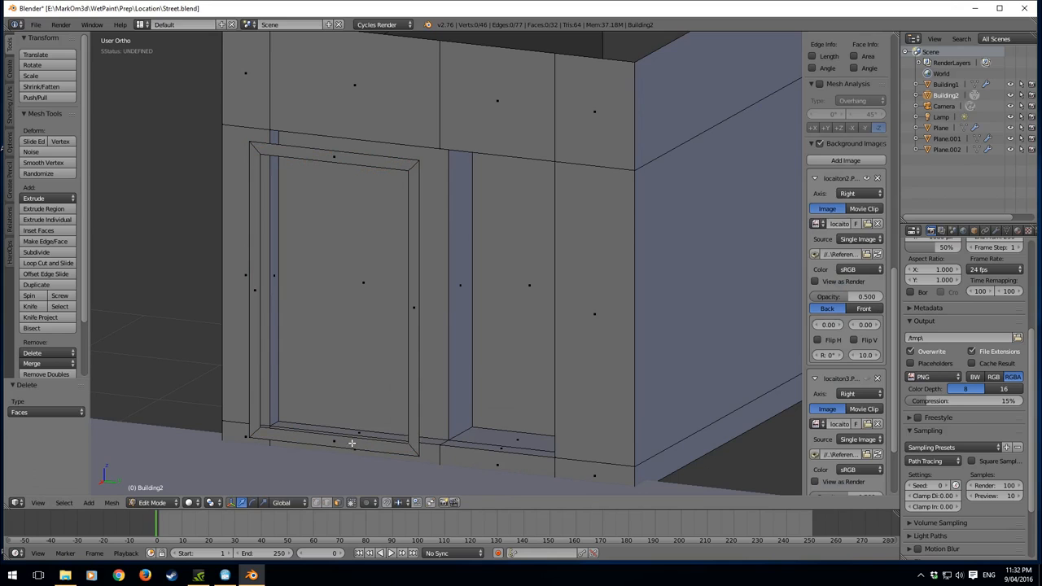
- Select the whole linked door frame and extrude it by about 0.03 to give it thickness
right_click(413, 312)
key("ctrl+l")
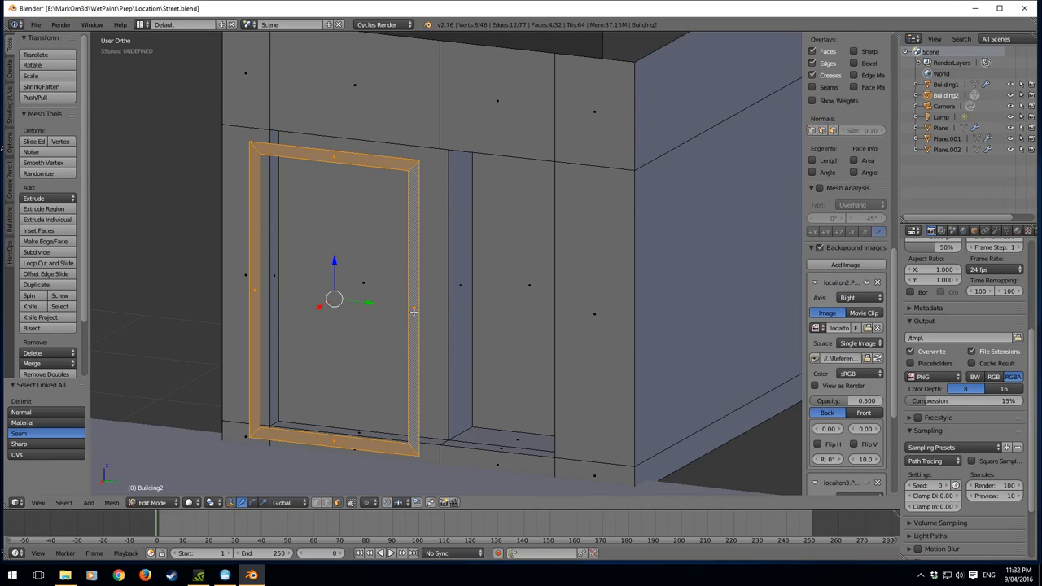
key("s")
right_click(491, 329)
middle_click_drag(391, 309, 409, 346)
key("e")
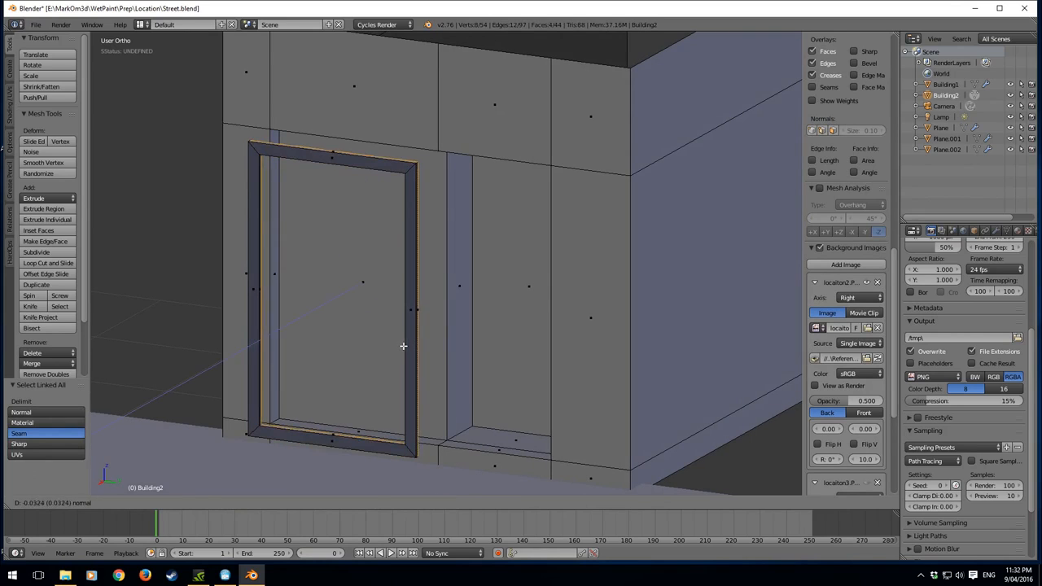
left_click(406, 344)
- Delete the frame's extruded end faces, then select the linked frame and recalculate its normals
key("x")
left_click(406, 343)
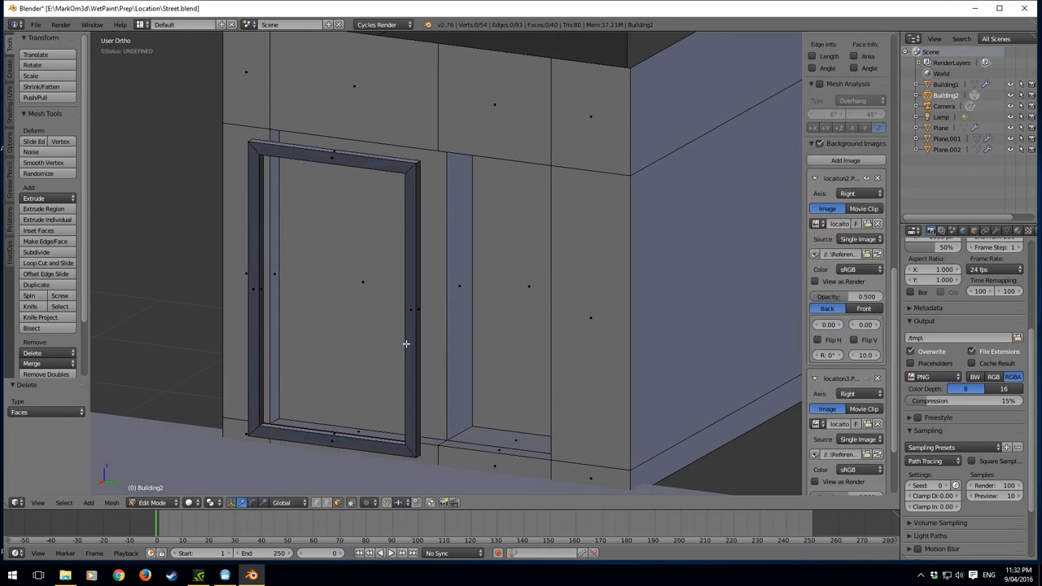
right_click(406, 343)
key("ctrl+l")
key("ctrl+n")
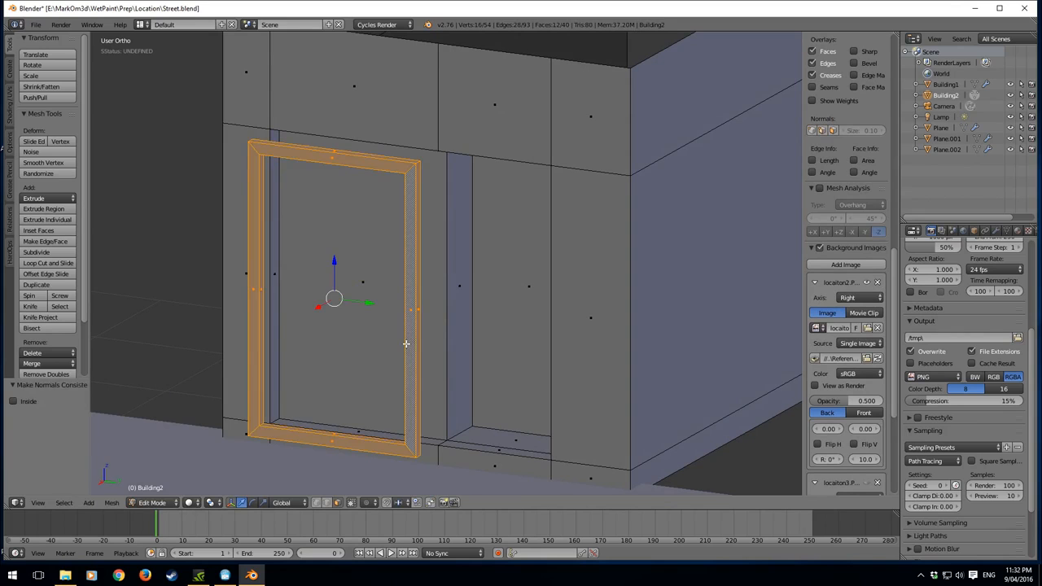
- Move the frame back along X into the doorway by about -0.414, plus a further -0.035
key("g")
key("x")
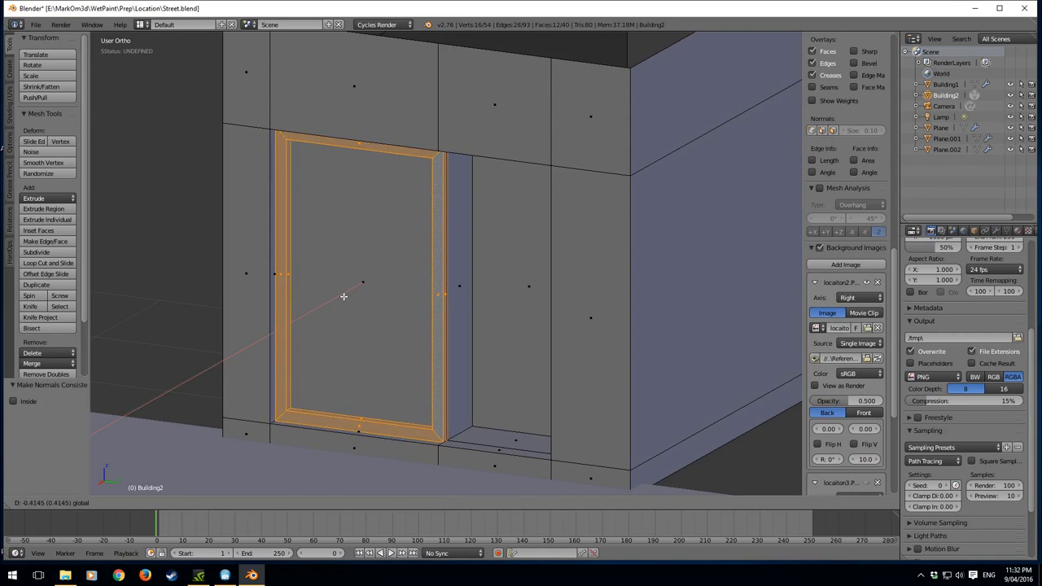
left_click(342, 297)
middle_click_drag(342, 297, 416, 314)
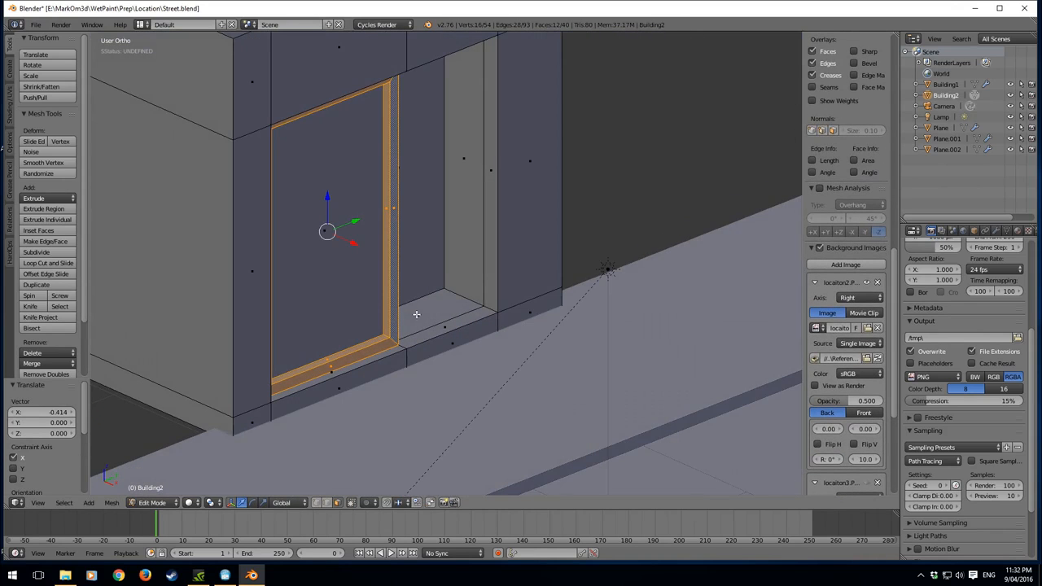
key("g")
key("x")
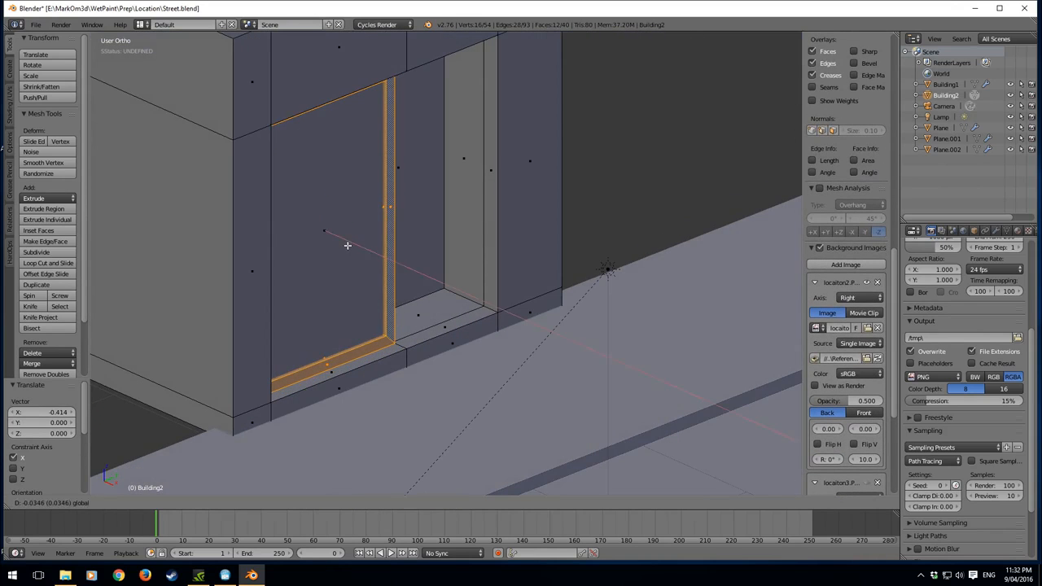
left_click(430, 379)
- Select the three faces of the frame's bottom rail and raise them by about 0.523 along Z
middle_click_drag(430, 379, 430, 382)
key("z")
key("KP_3")
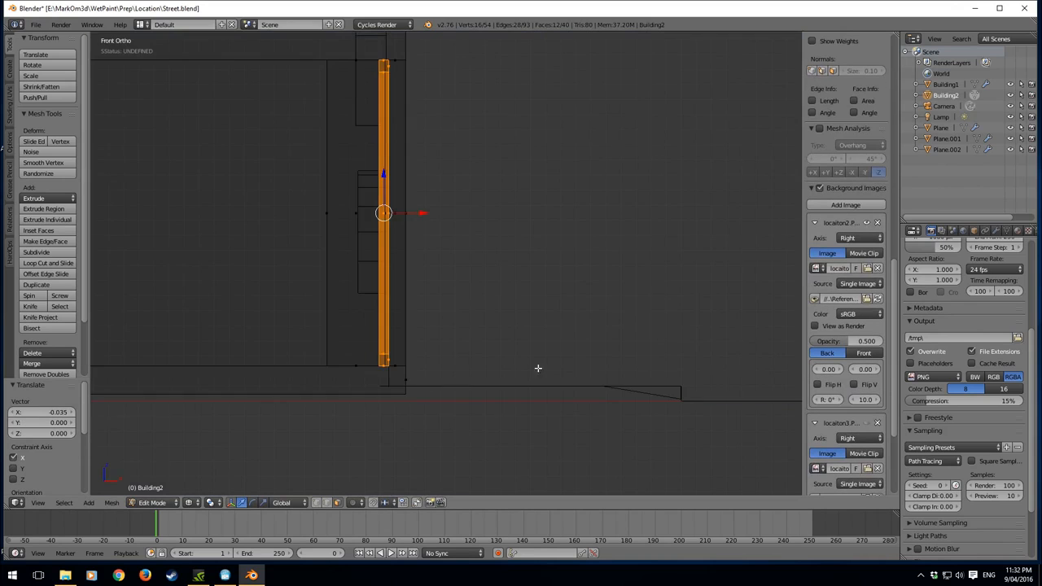
middle_click_drag(538, 366, 587, 339)
key("KP_3")
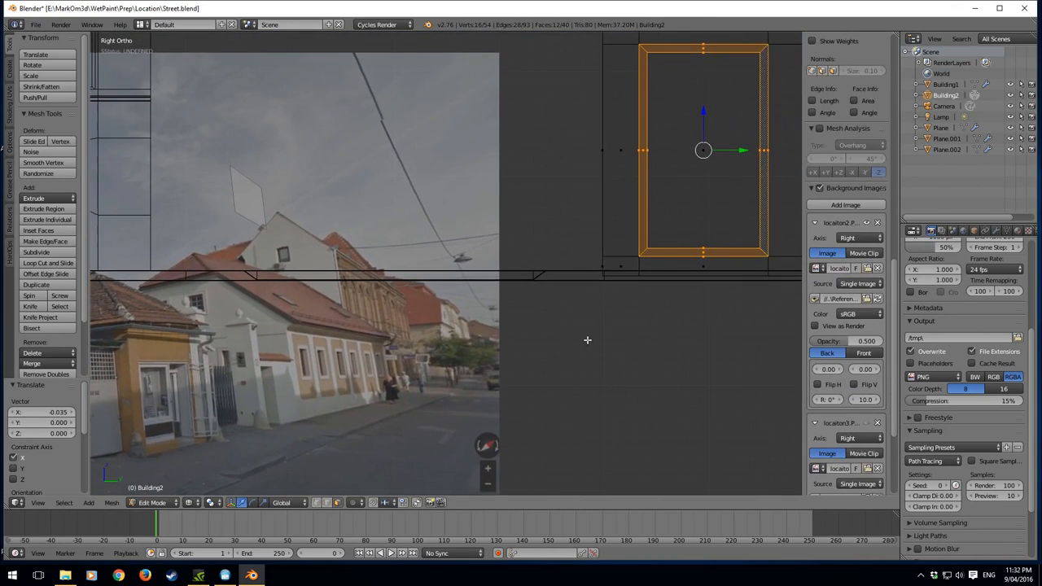
middle_click_drag(686, 253, 637, 294, "shift")
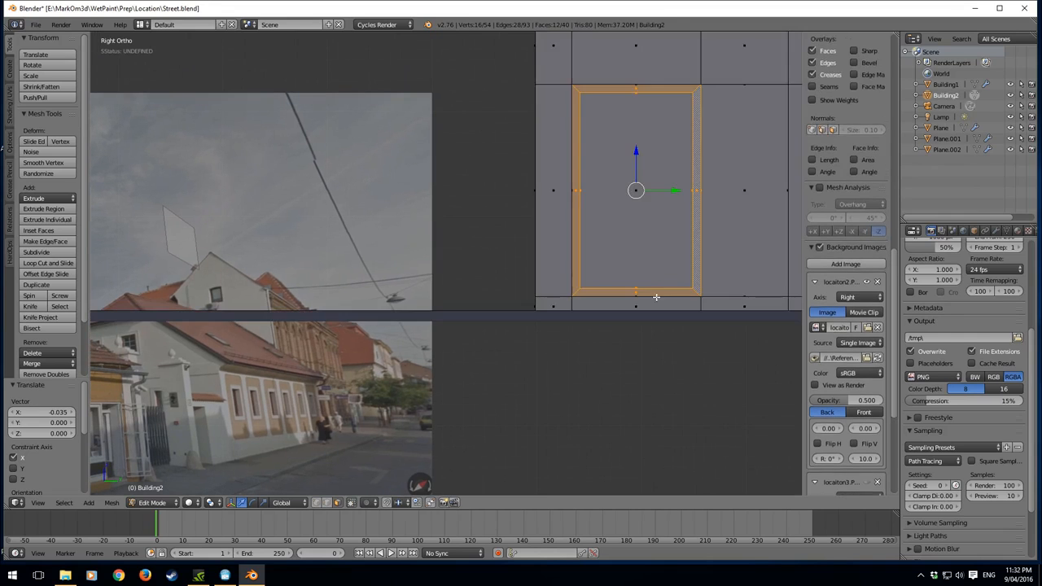
right_click(635, 295)
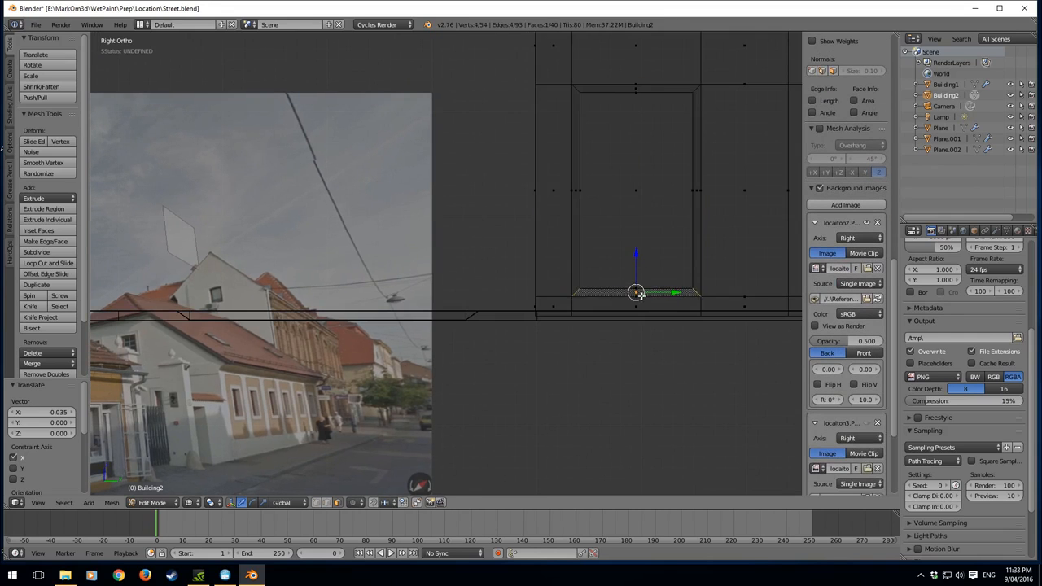
scroll(603, 308, "up", 6)
middle_click_drag(686, 277, 393, 262, "shift")
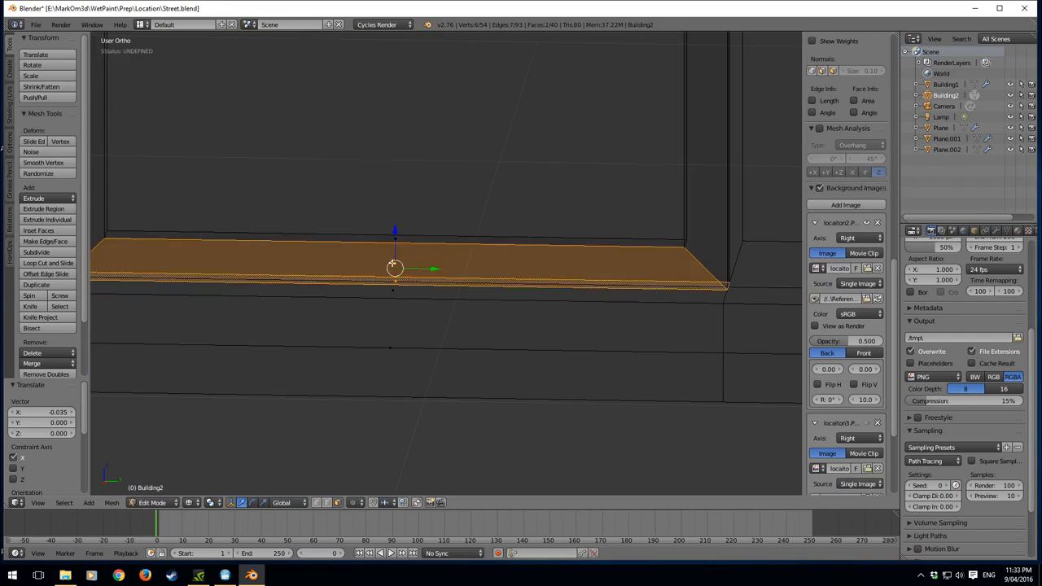
right_click(393, 244, "shift")
left_click_drag(396, 226, 366, 409)
- Extrude the underside face of the frame's bottom rail down by about 0.528 to the doorway sill, forming a lower panel
key("KP_3")
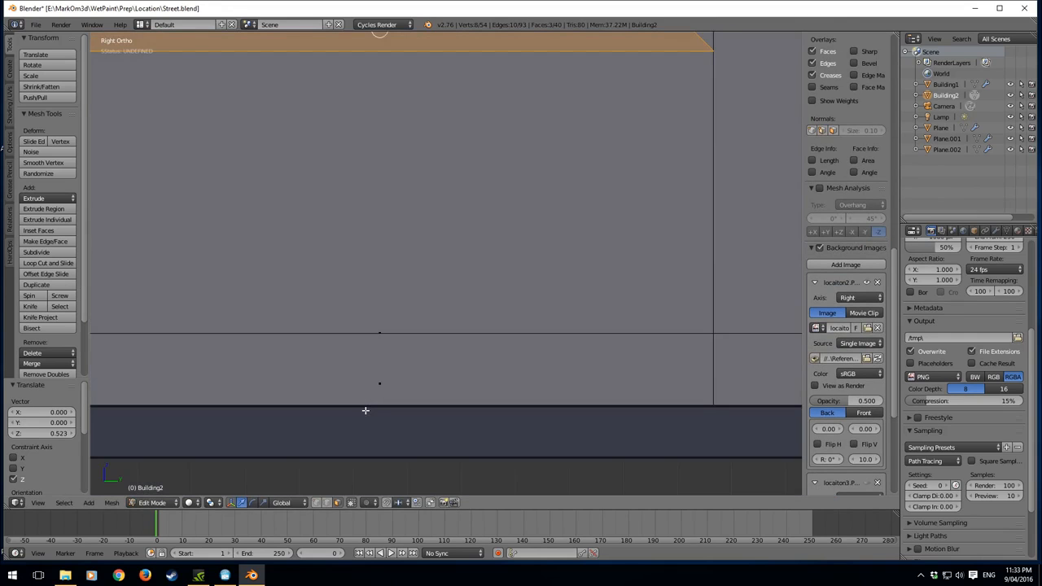
scroll(507, 402, "down", 5)
middle_click_drag(382, 286, 409, 349, "shift")
key("z")
middle_click_drag(456, 288, 419, 213)
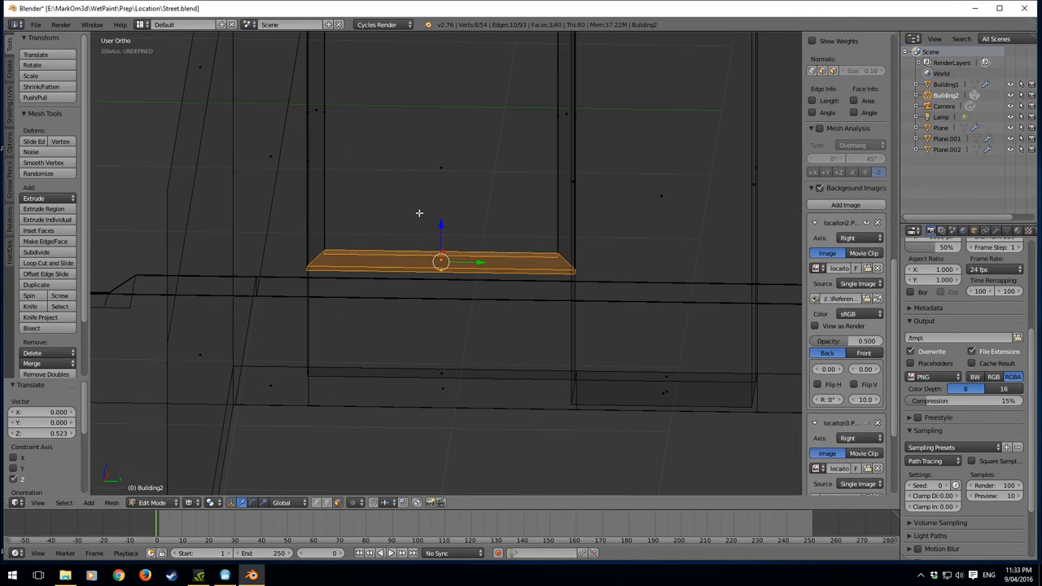
right_click(438, 271)
key("KP_3")
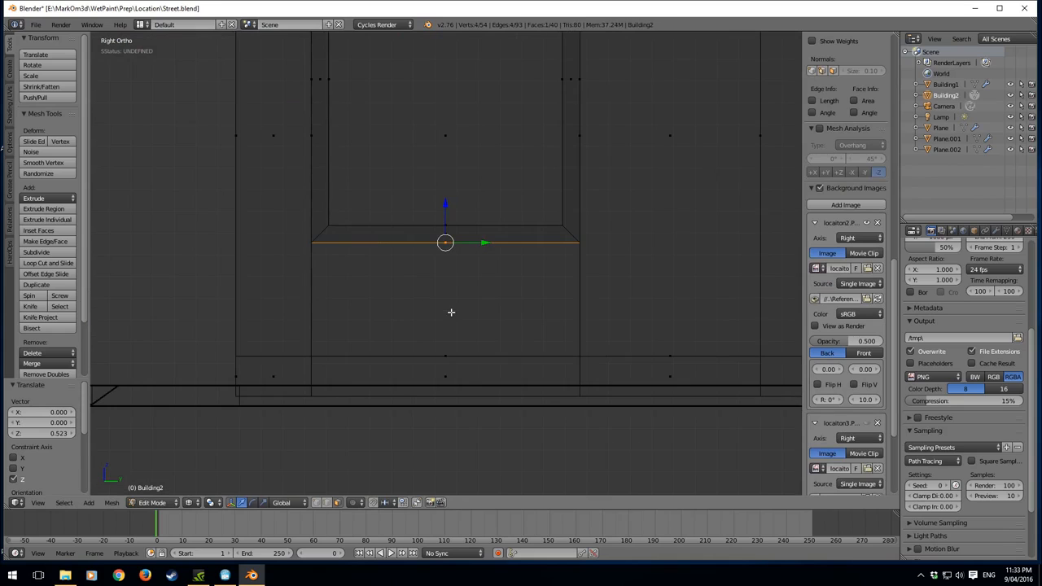
key("e")
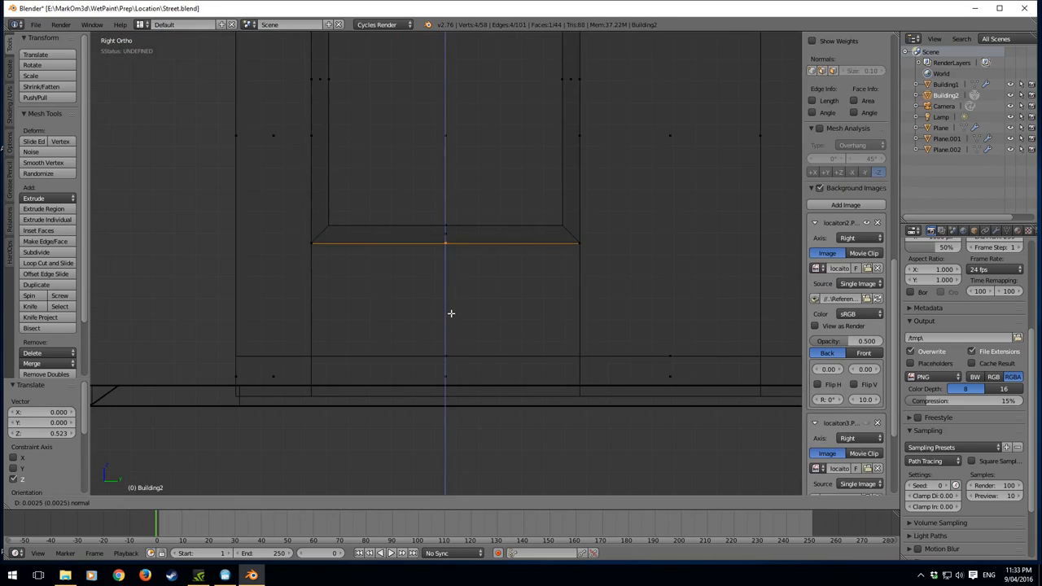
left_click(444, 425)
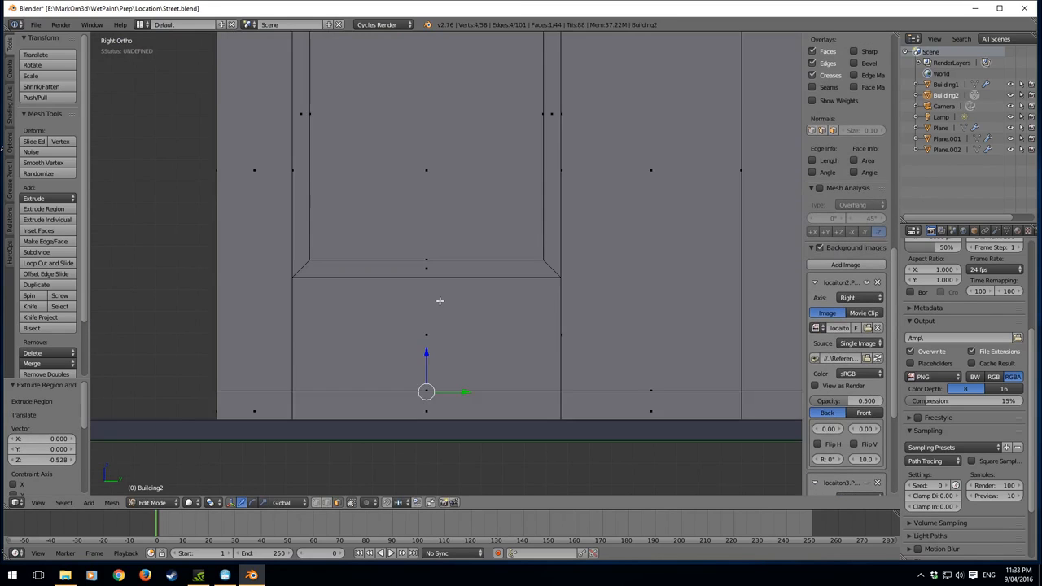
- Add a horizontal edge loop around the lower door panel and slide it up just below the frame's bottom rail
scroll(452, 305, "up", 2)
key("ctrl+r")
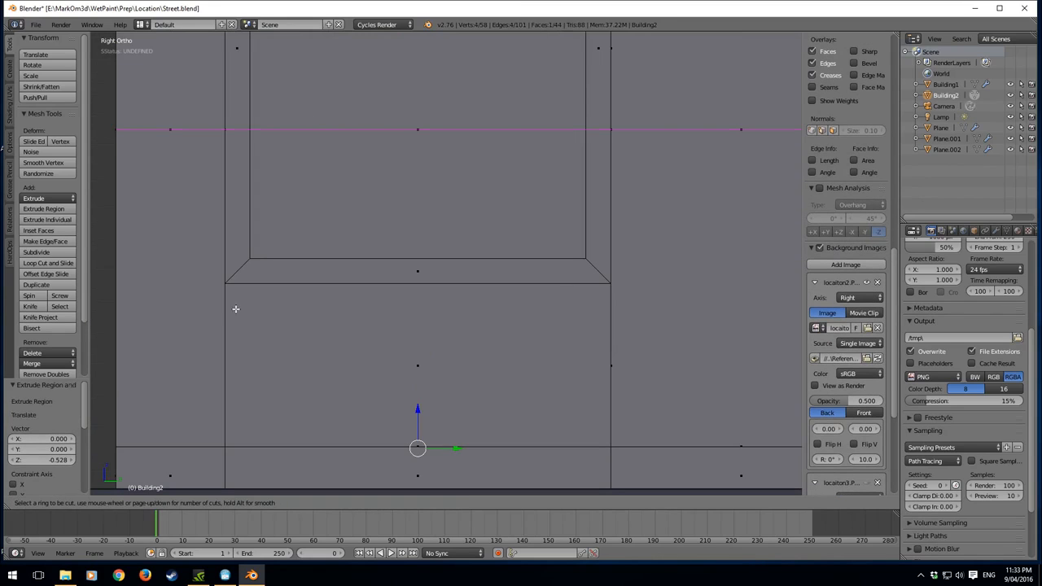
left_click(603, 306)
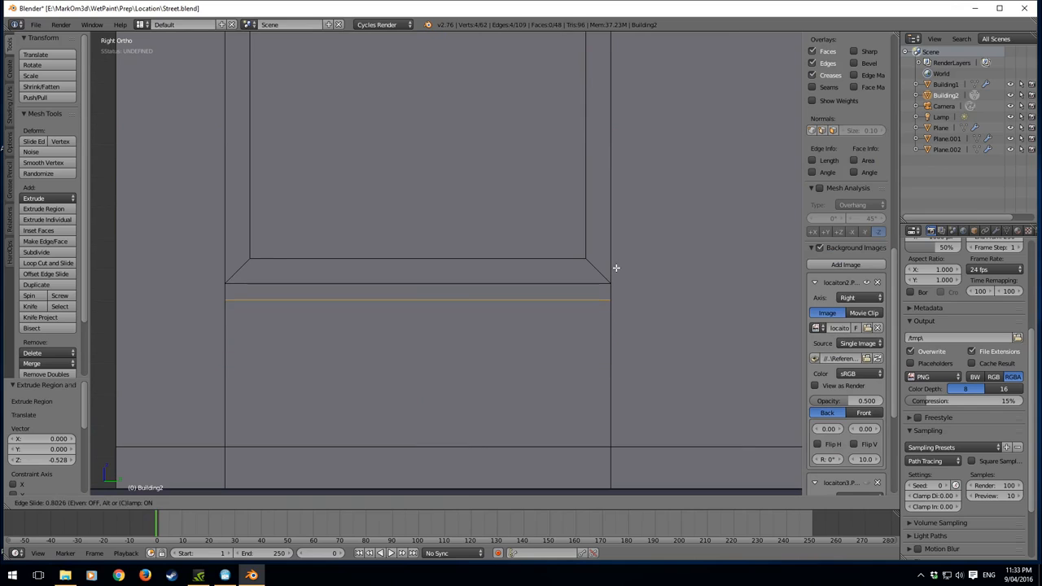
left_click(618, 265)
middle_click_drag(551, 328, 579, 356, "shift")
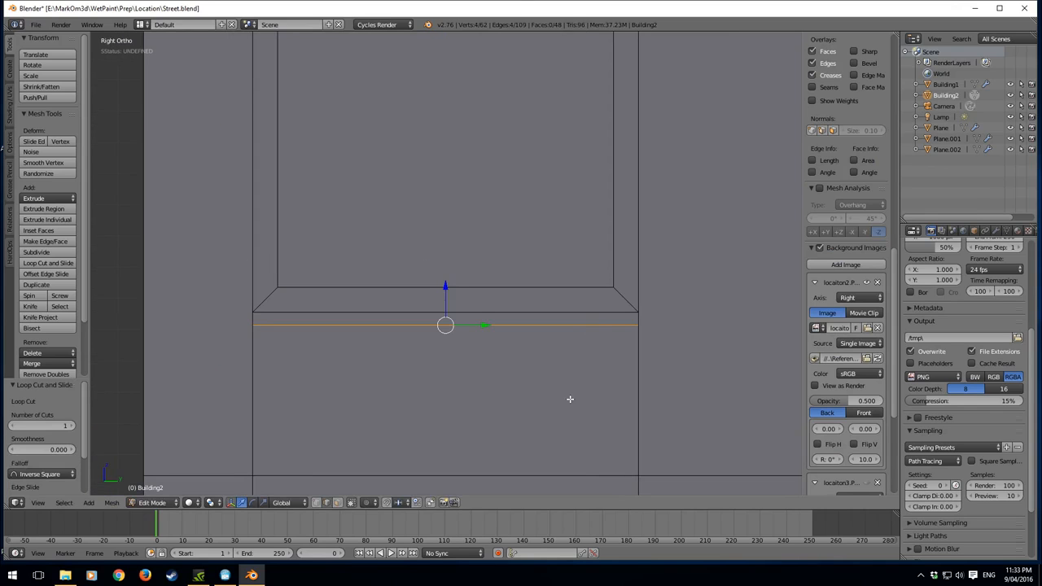
- Bevel the new edge loop by about 0.001 and delete the resulting thin strip of faces to leave a gap
key("ctrl+b")
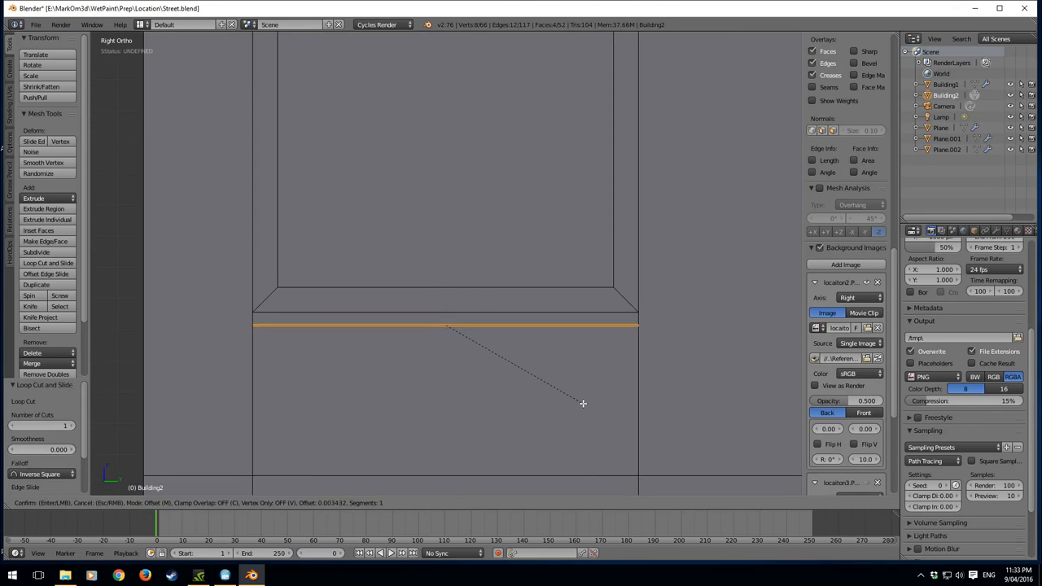
left_click(578, 401)
key("x")
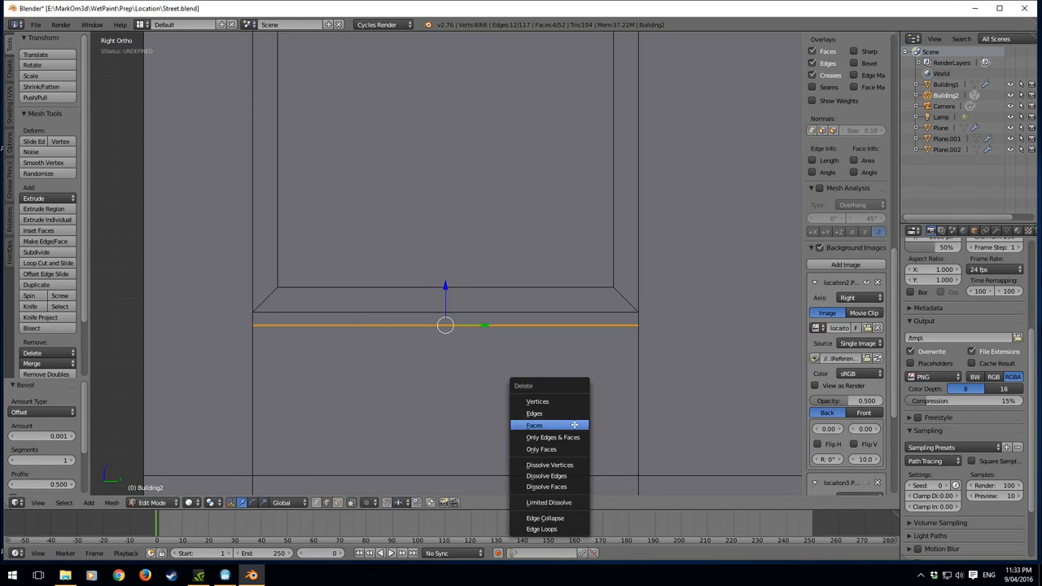
left_click(574, 425)
- Extrude both edge loops bordering the gap and scale them inward with Z locked to form a groove, then delete any surplus faces
scroll(577, 432, "up", 1)
middle_click_drag(577, 431, 475, 458)
scroll(585, 438, "up", 3)
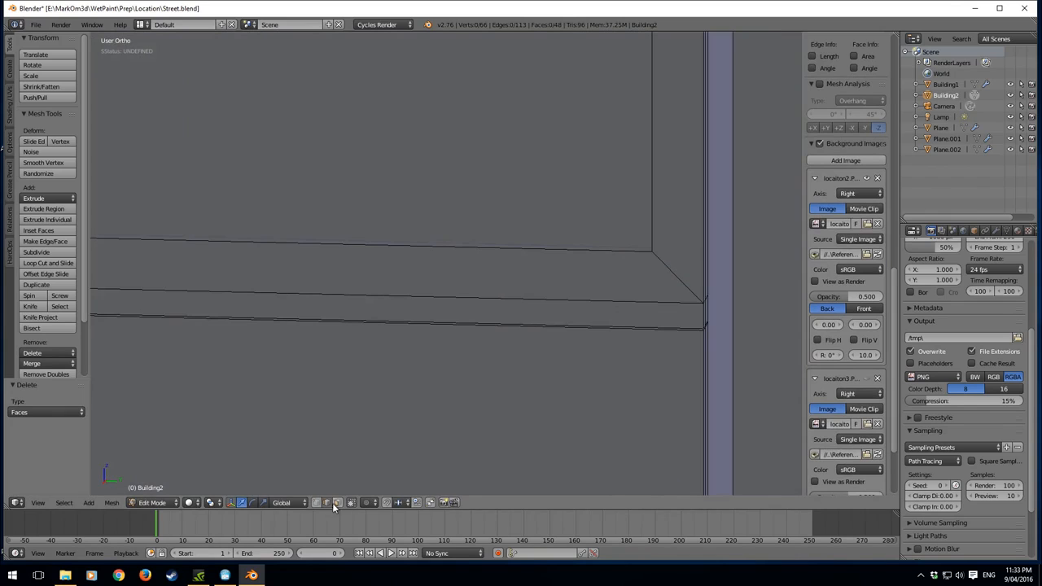
right_click(450, 333, "alt")
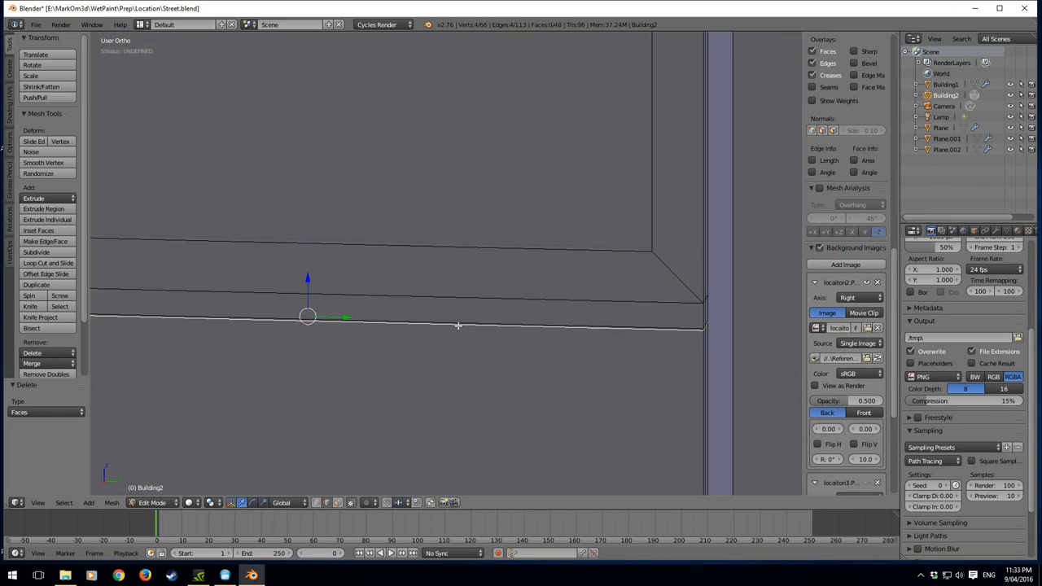
key("e")
right_click(643, 423)
key("s")
key("shift+z")
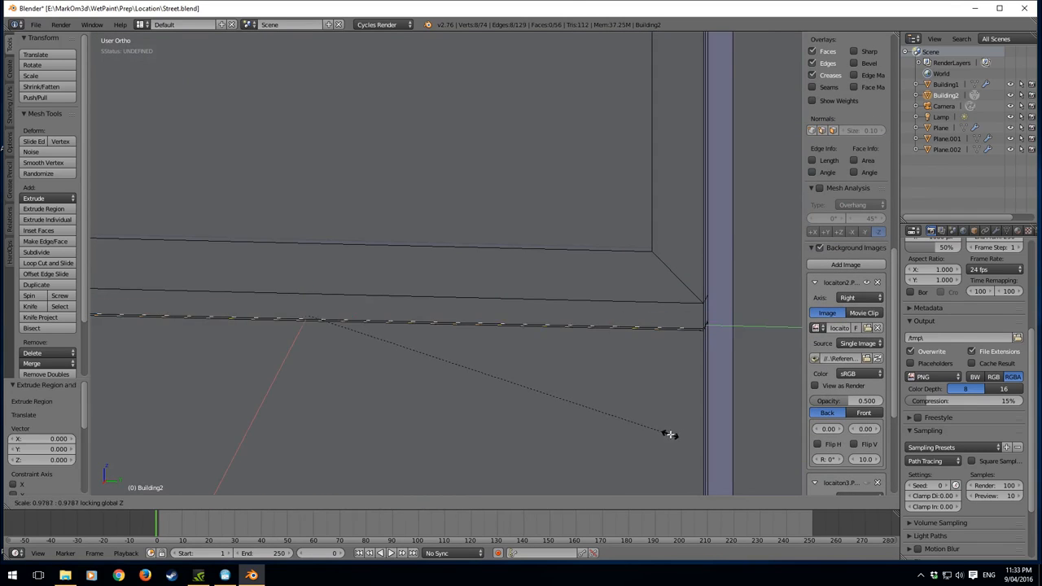
left_click(619, 417)
left_click_drag(307, 323, 315, 314)
middle_click_drag(380, 360, 582, 339)
key("x")
left_click(569, 385)
- Leave mesh editing and, in the camera view, rotate the camera about -10° around Z to frame Building2
key("KP_0")
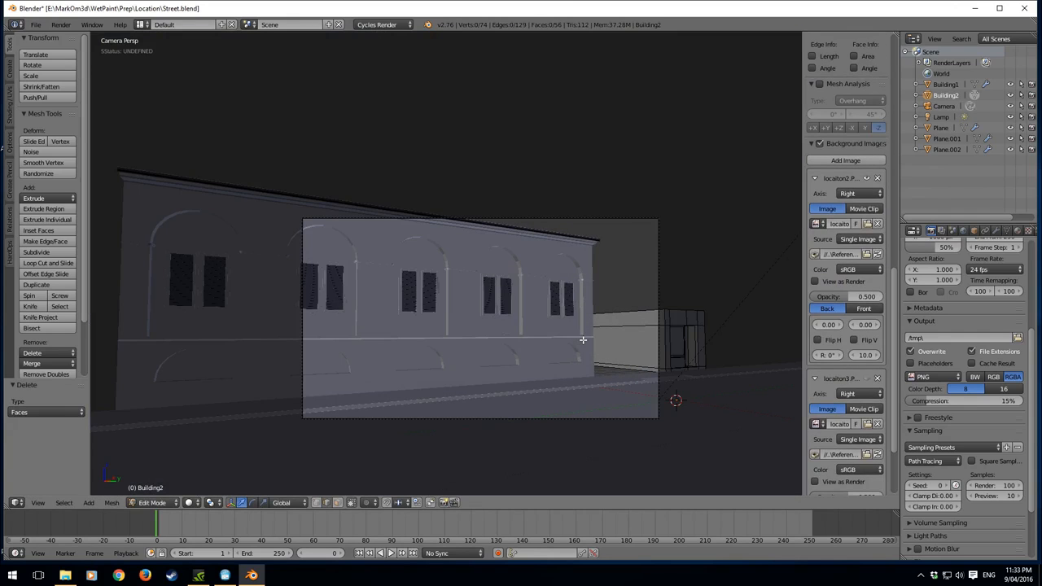
key("Tab")
right_click(658, 349)
key("r")
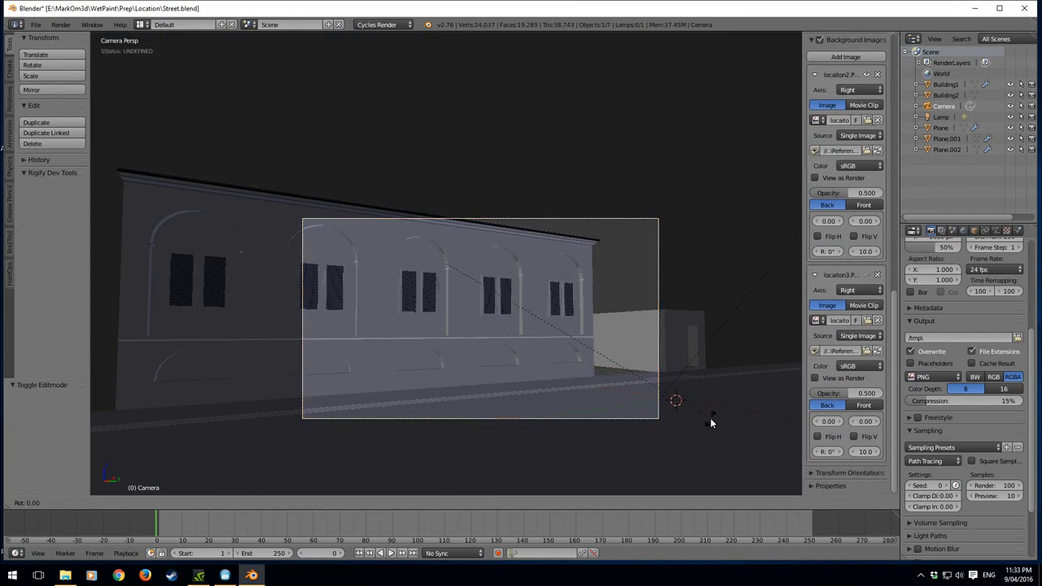
key("z")
left_click(738, 379)
- Render the scene and examine Building2's doorway and door panel up close, then close the render
key("F12")
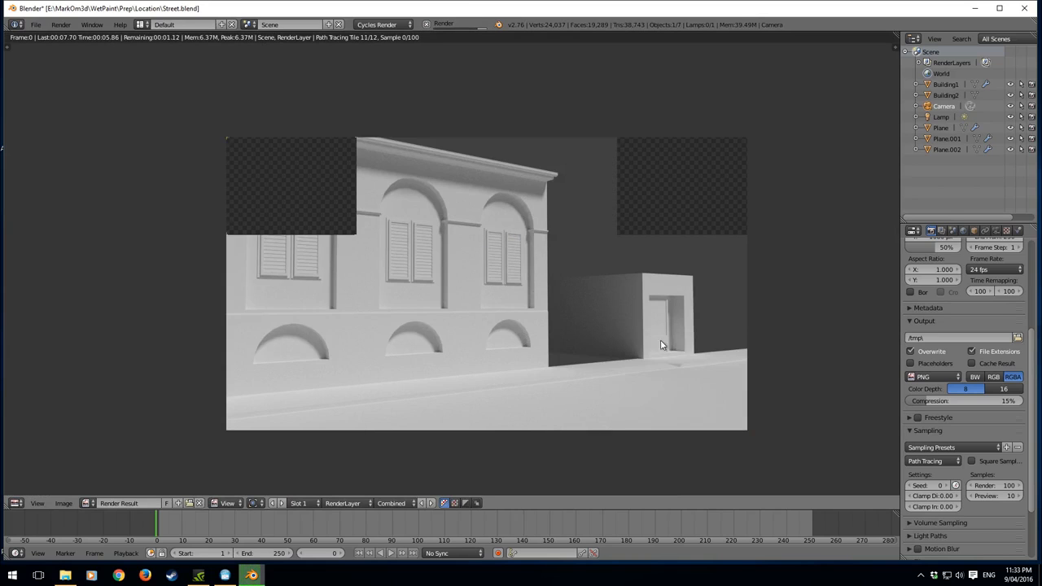
middle_click_drag(660, 340, 568, 288)
scroll(568, 288, "up", 1)
scroll(568, 288, "up", 3)
scroll(669, 305, "up", 2)
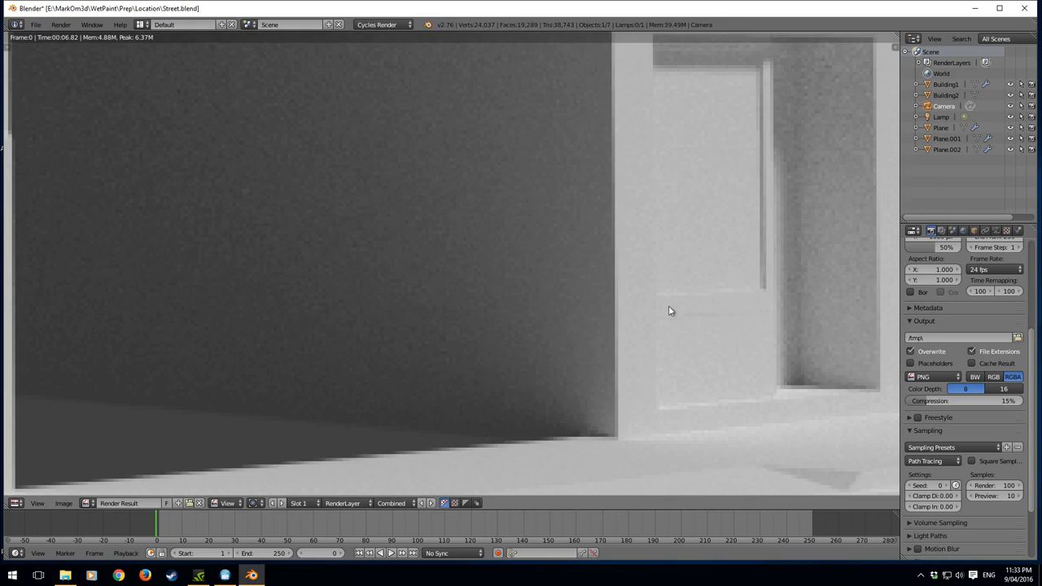
scroll(629, 317, "down", 4)
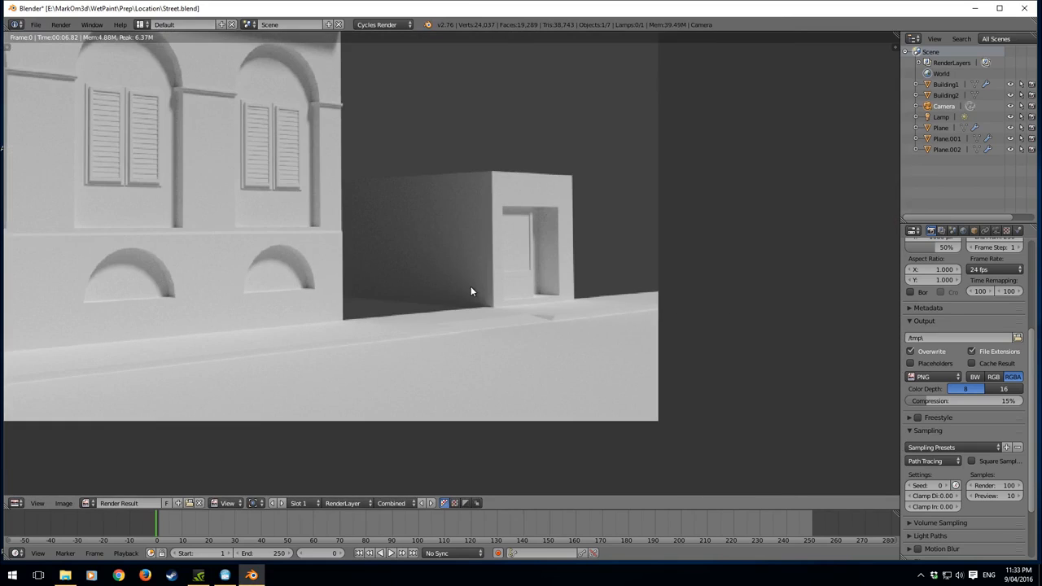
key("Escape")
- Examine the street reference photo beside the buildings in the right orthographic view
key("z")
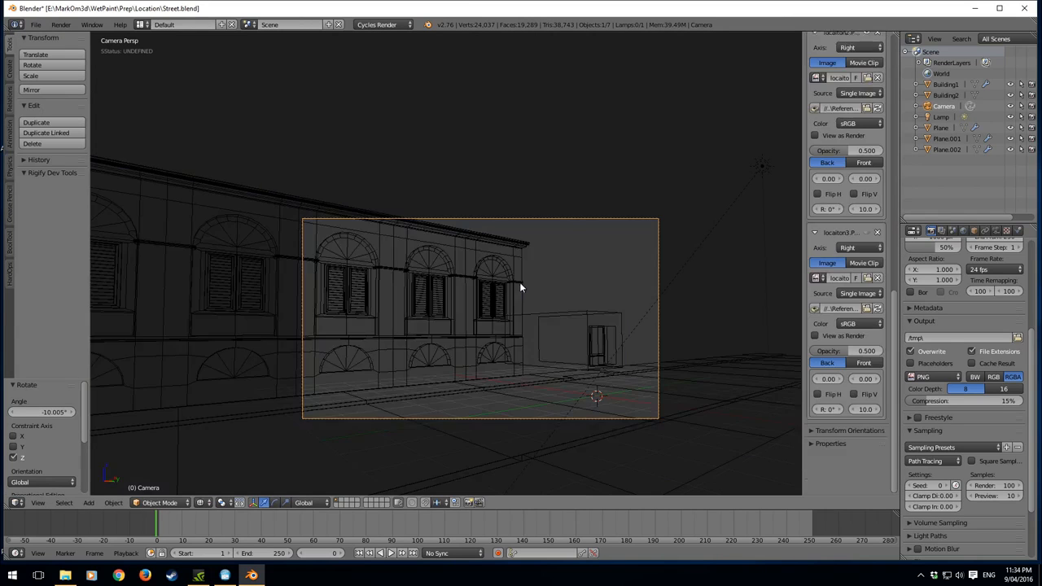
key("KP_0")
key("z")
middle_click_drag(491, 313, 453, 340)
key("KP_3")
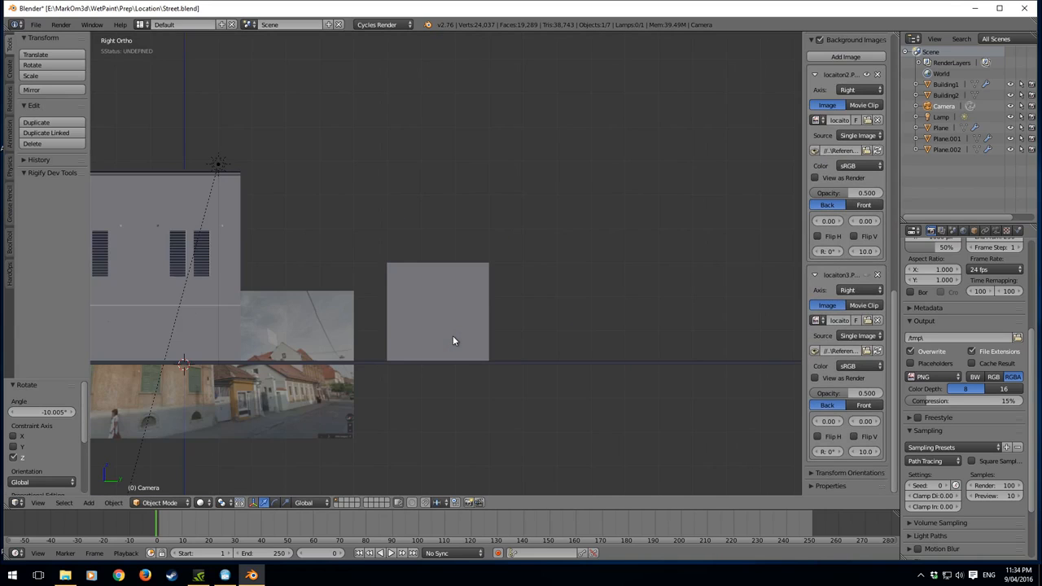
middle_click_drag(543, 354, 523, 358, "shift")
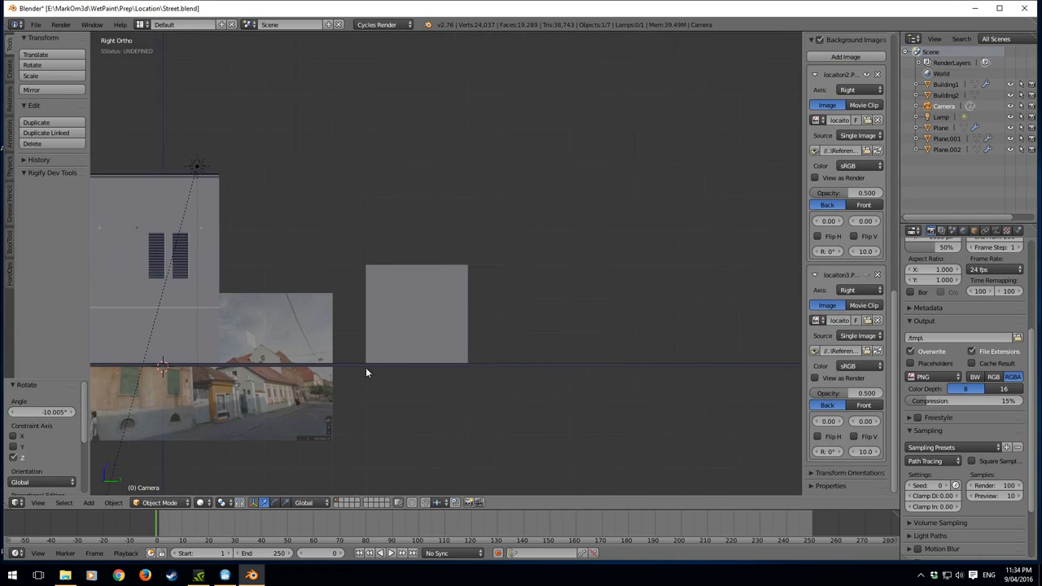
scroll(558, 343, "up", 3)
middle_click_drag(317, 366, 580, 282, "shift")
middle_click_drag(630, 310, 599, 305, "shift")
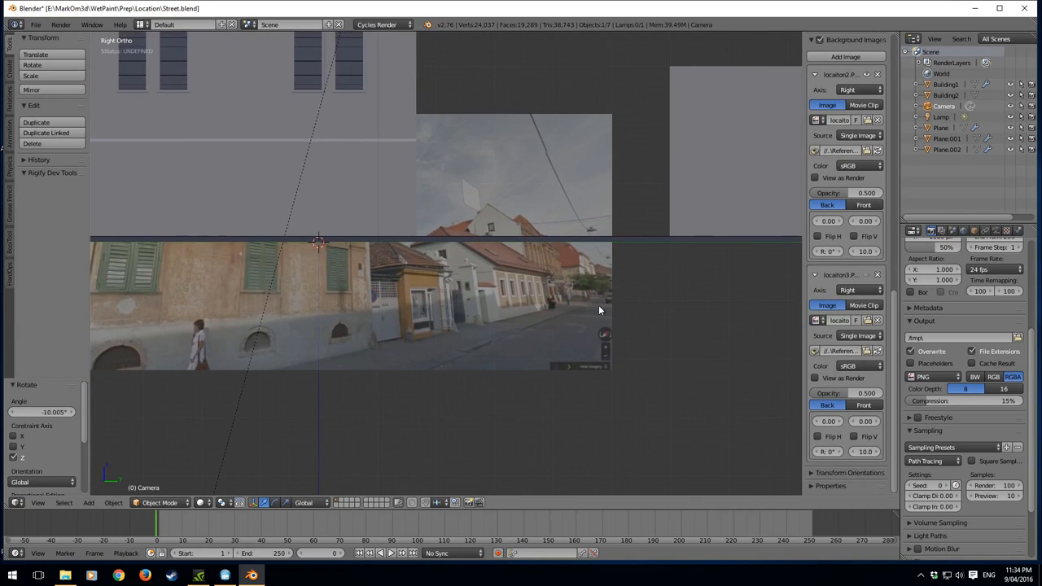
middle_click_drag(564, 214, 578, 286, "shift")
- Edit Building2's mesh and duplicate the top edge of its side wall facing Building1 in place
right_click(514, 283)
key("Tab")
key("Tab")
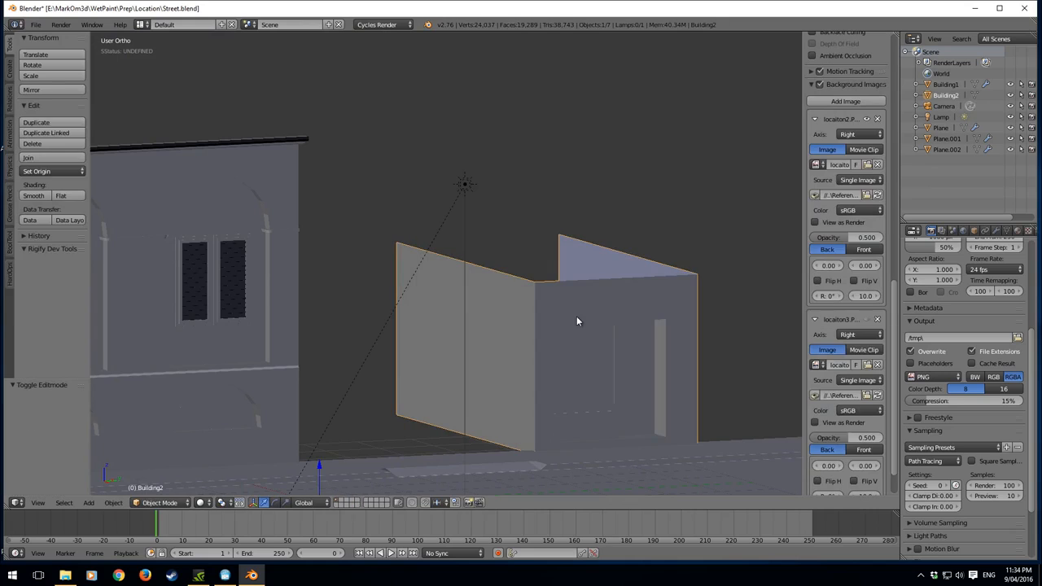
key("Tab")
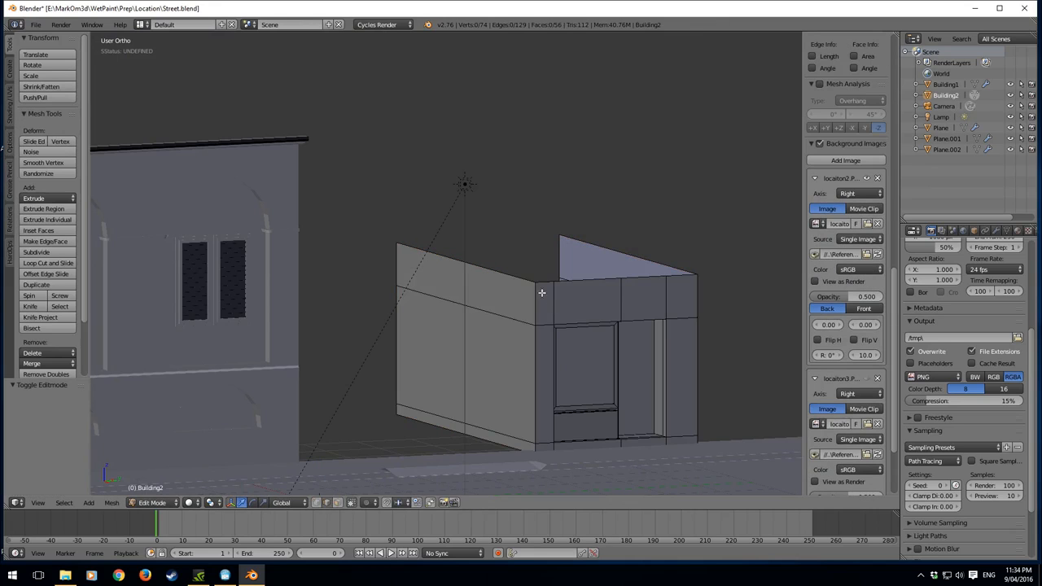
left_click(336, 502)
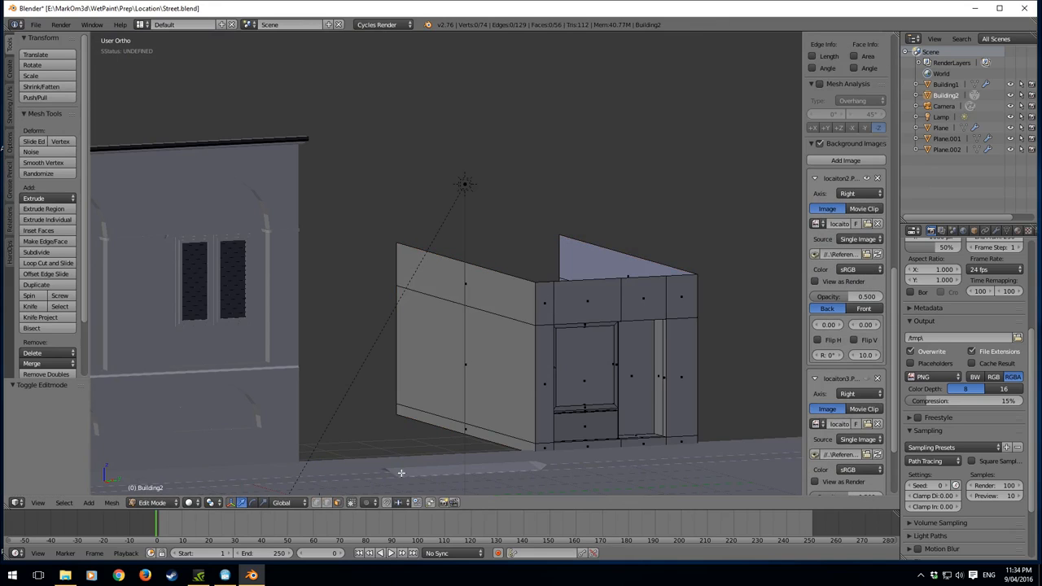
right_click(513, 281)
middle_click_drag(554, 271, 410, 361, "shift")
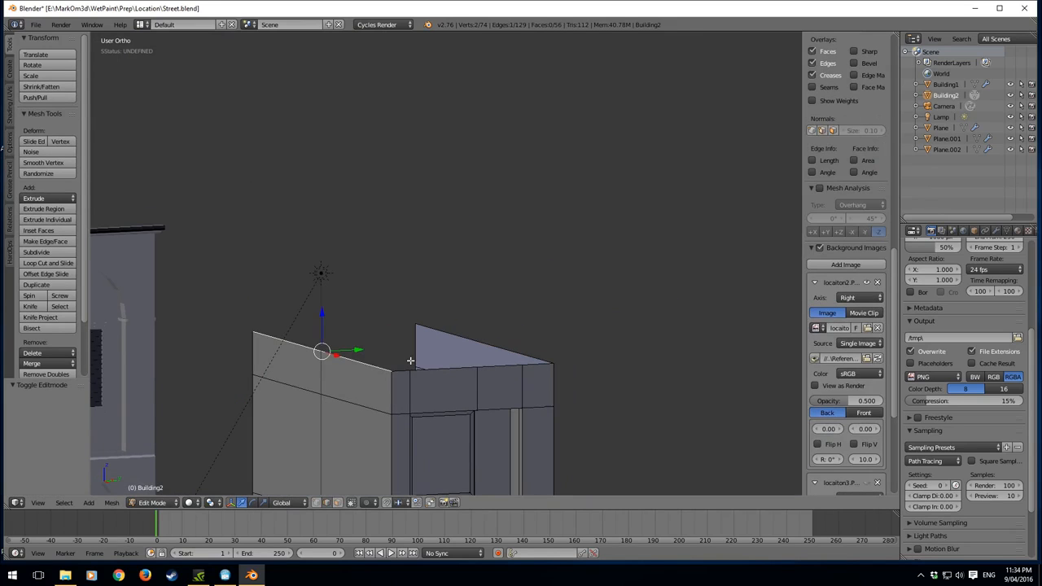
key("shift+d")
right_click(420, 354)
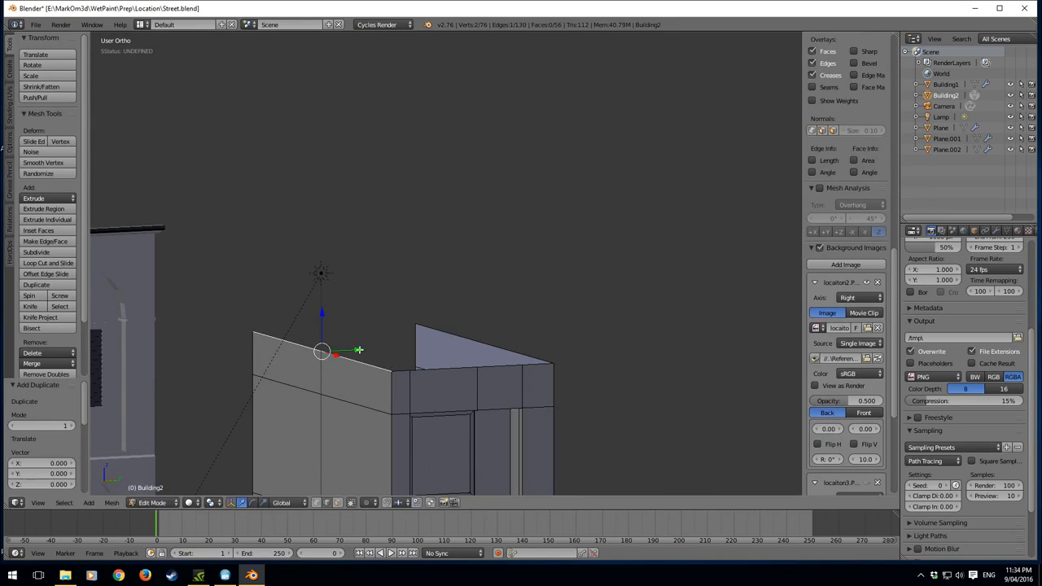
- Offset the duplicated edge beyond the walls by about -0.323 along Y and 0.423 along X
left_click_drag(359, 350, 343, 354)
middle_click_drag(343, 353, 360, 393)
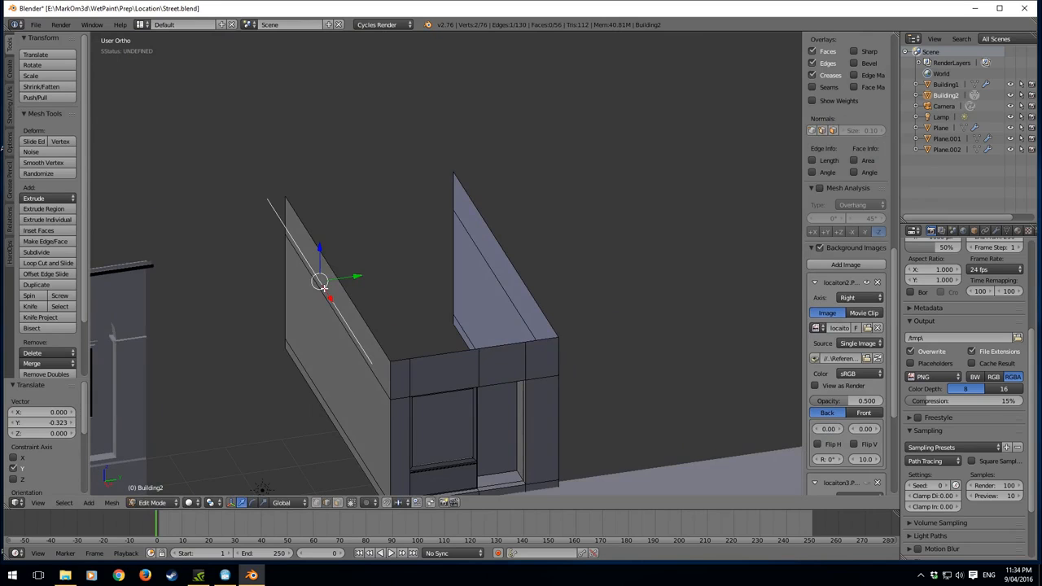
left_click_drag(329, 299, 356, 323)
- Extrude the offset edge about 3.710 along Y to form an overhanging roof plane across Building2
key("shift+d")
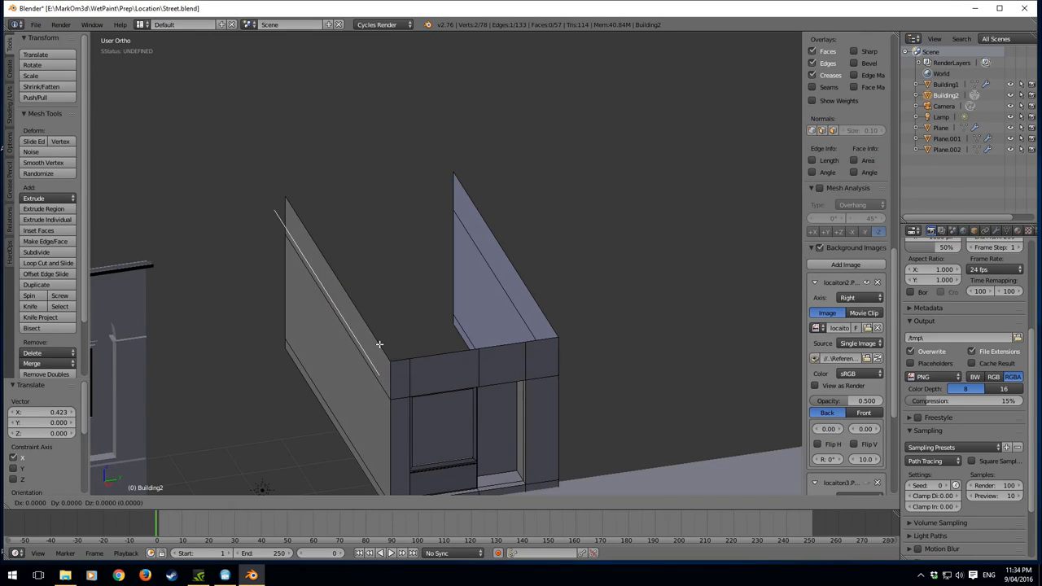
key("x")
key("y")
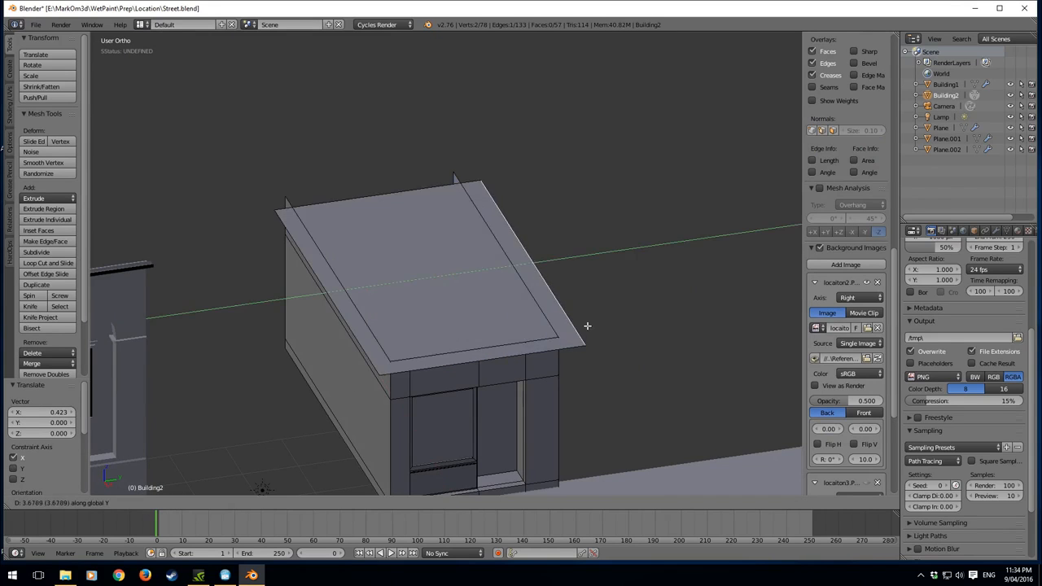
left_click(589, 326)
middle_click_drag(422, 302, 455, 279)
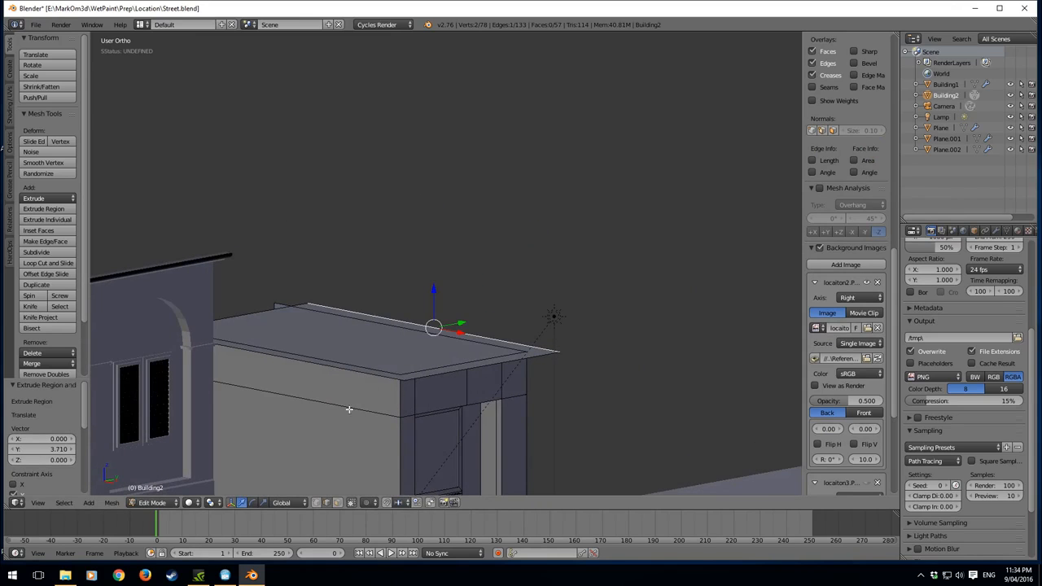
- Select the roof plane's face and extrude it up by about 2.085 along Z
right_click(365, 348)
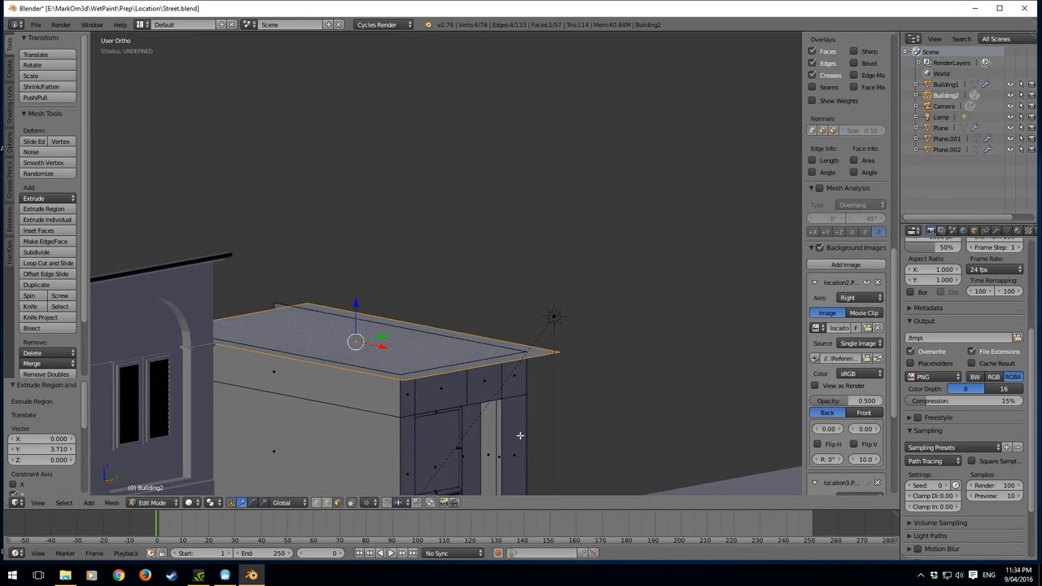
key("e")
left_click(526, 314)
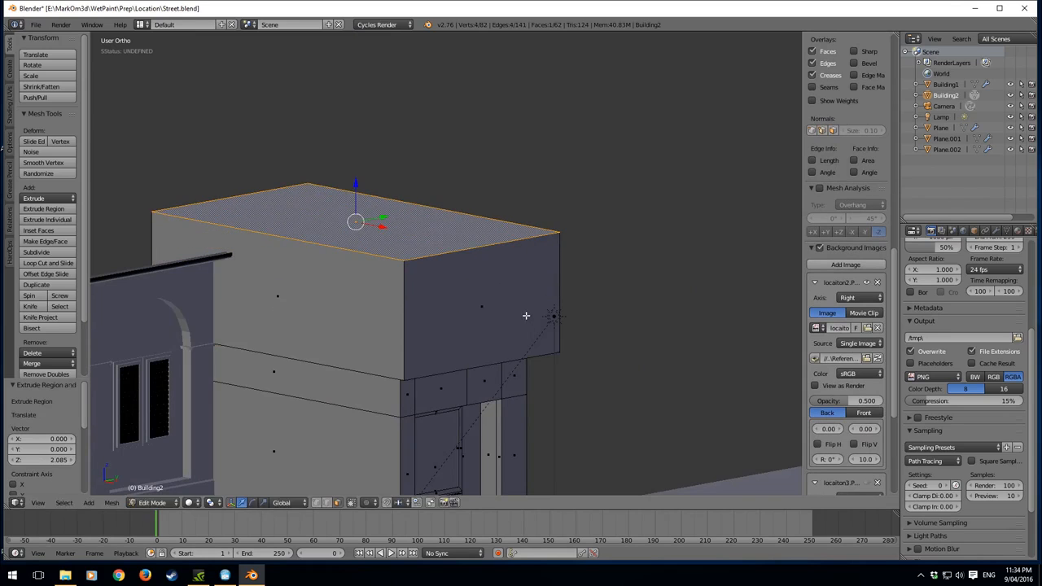
- Try scaling the roof block's top face along X, and undo the scaling
key("s")
key("x")
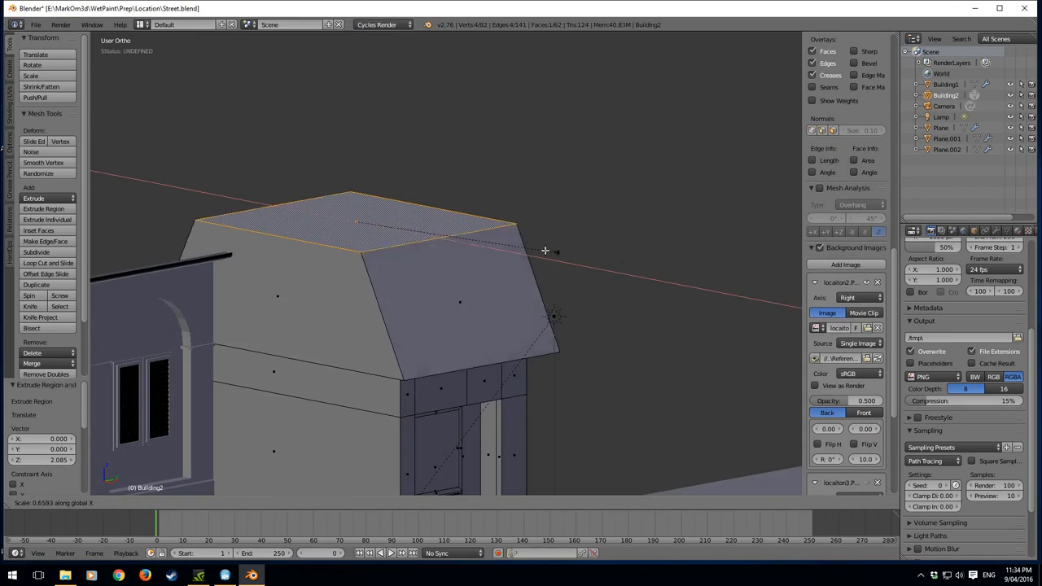
left_click(580, 255)
key("ctrl+z")
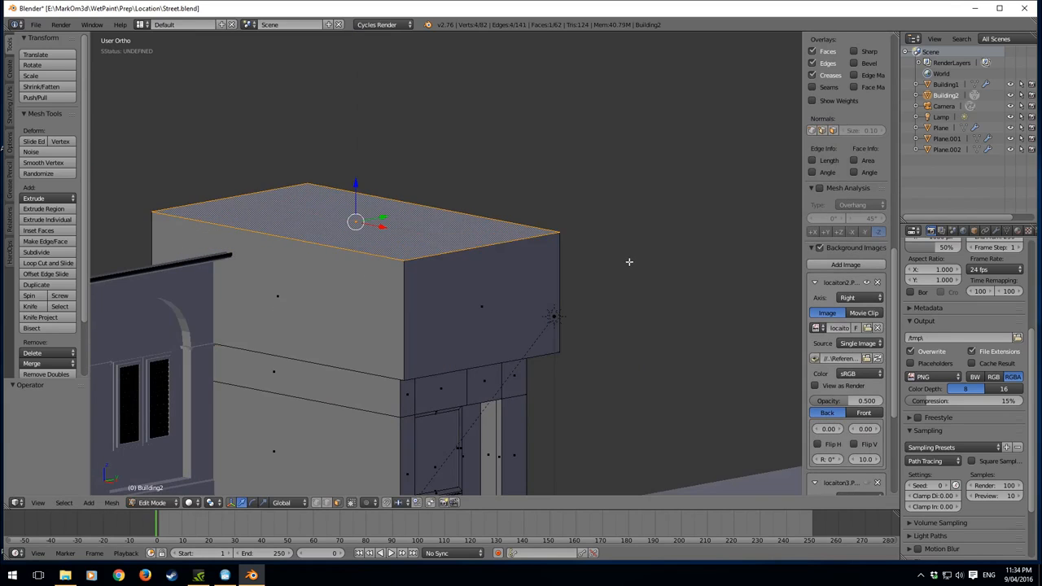
- Scale the roof block's top face along Y to about 0.063, narrowing it into a ridge
key("s")
key("y")
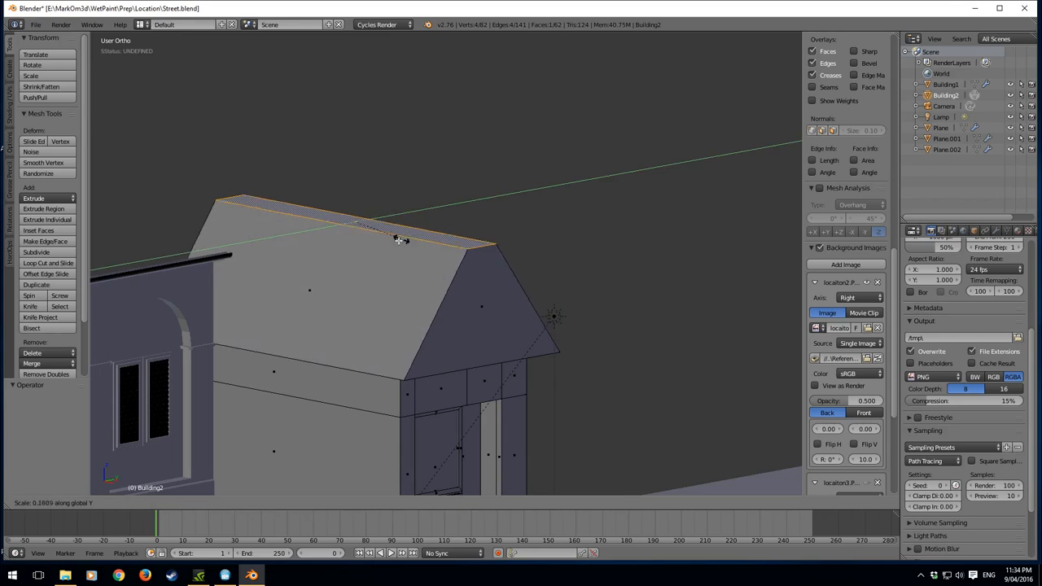
left_click(355, 238)
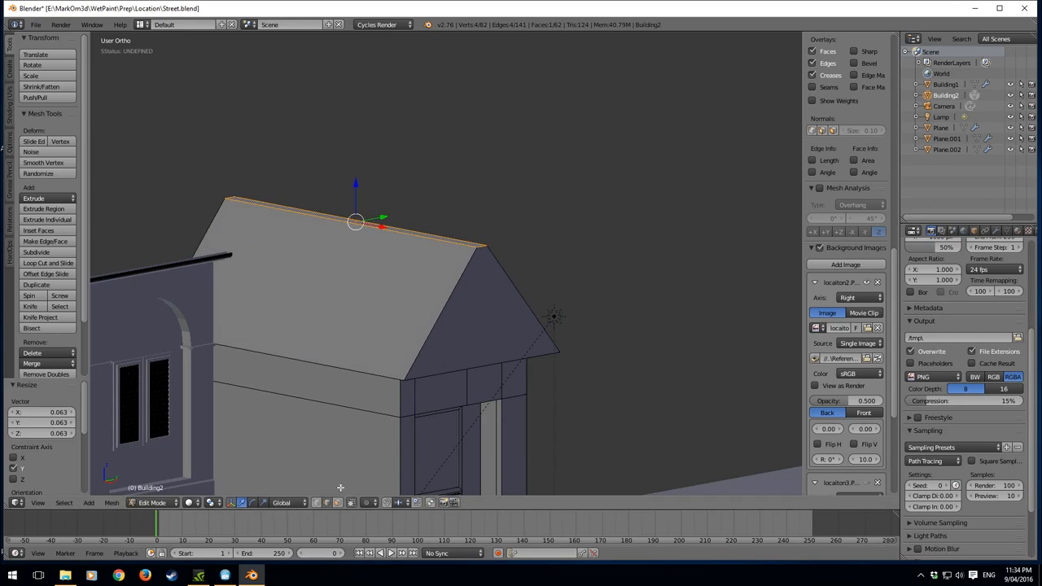
- Move the short front edge of the ridge back by about -3.648 along X to slope the roof's front, and check it from the camera
right_click(477, 244)
key("g")
key("x")
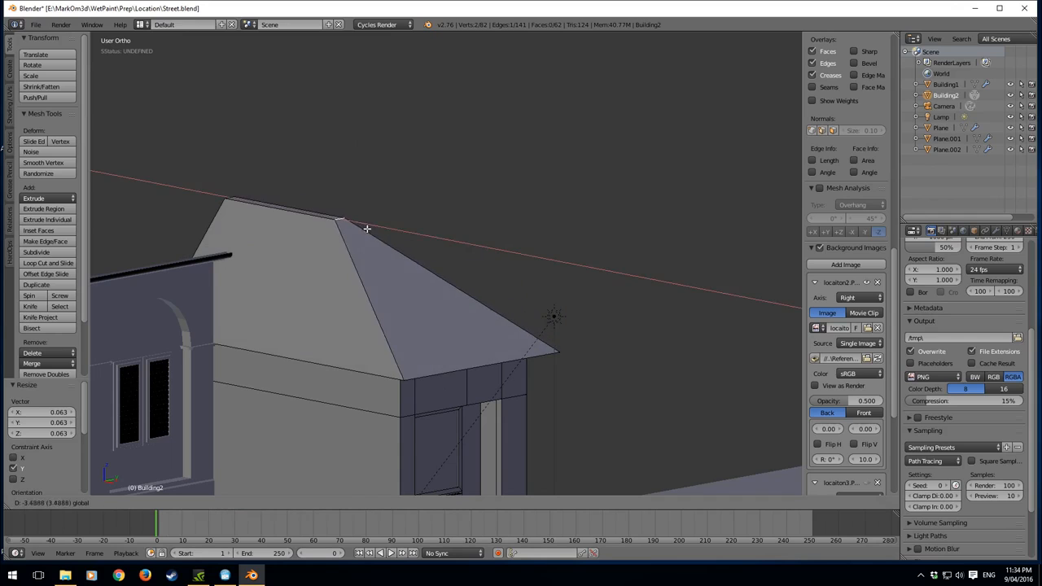
left_click(361, 231)
key("KP_1")
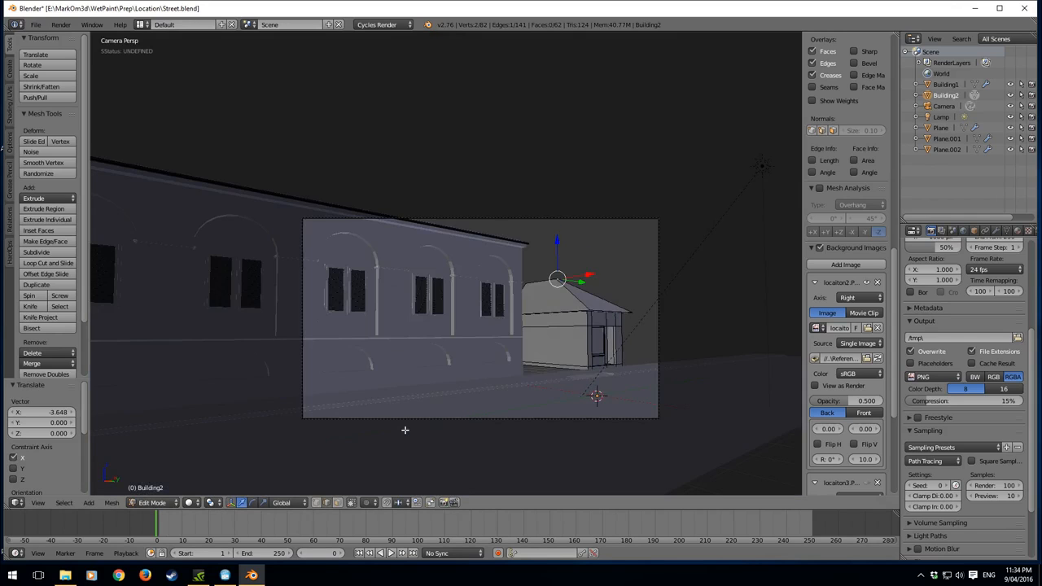
key("KP_8")
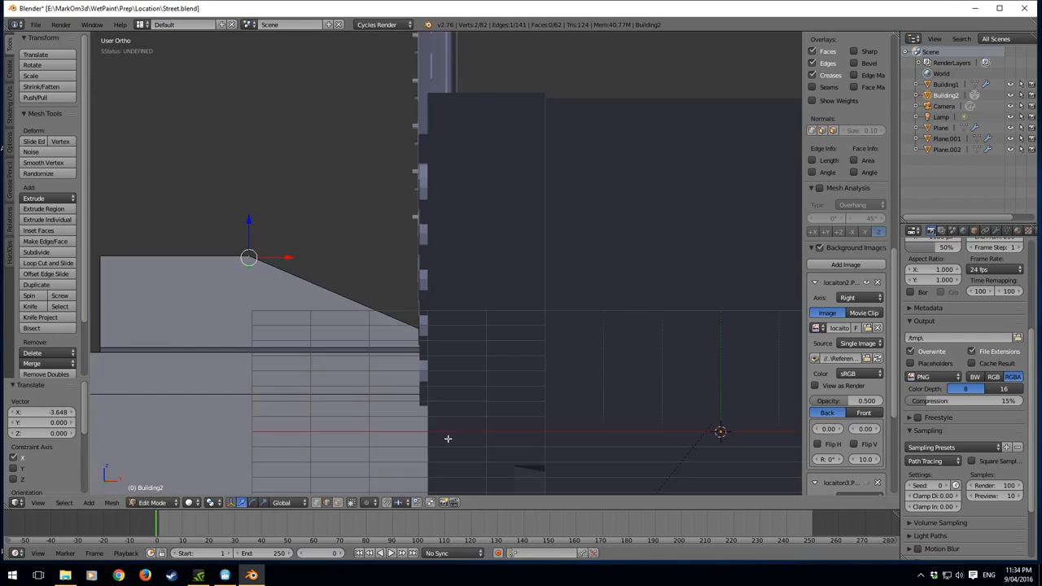
- Examine the roof from the front and compare the building with the street reference photo in the right view
key("KP_3")
key("KP_1")
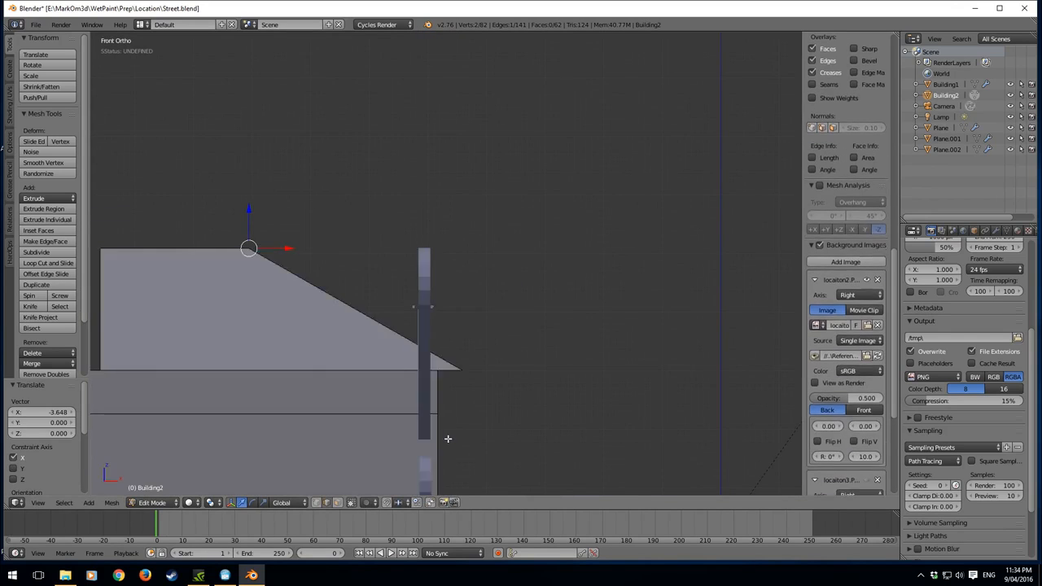
key("KP_3")
scroll(476, 350, "up", 5)
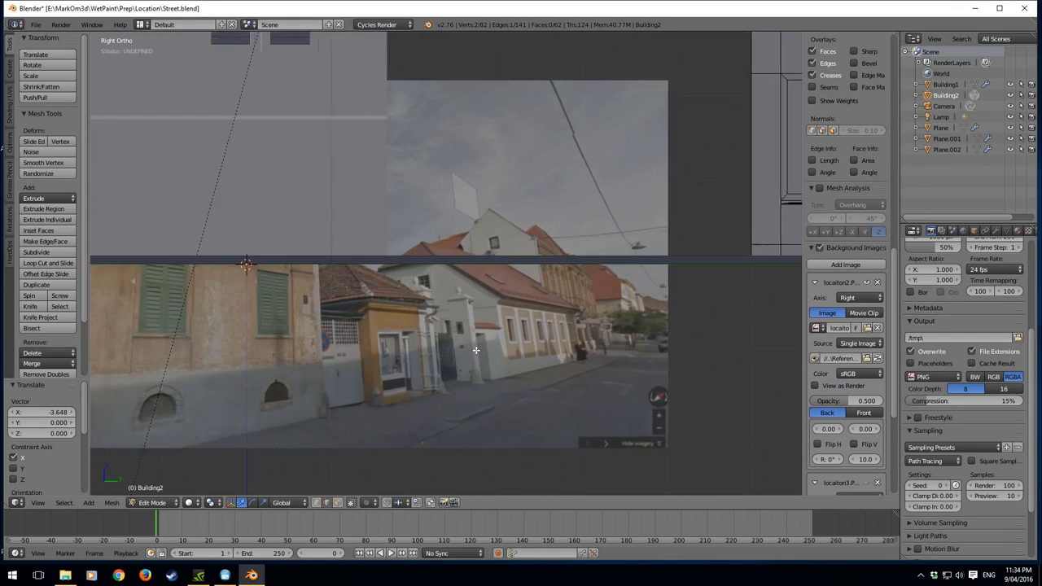
middle_click_drag(476, 350, 514, 362, "shift")
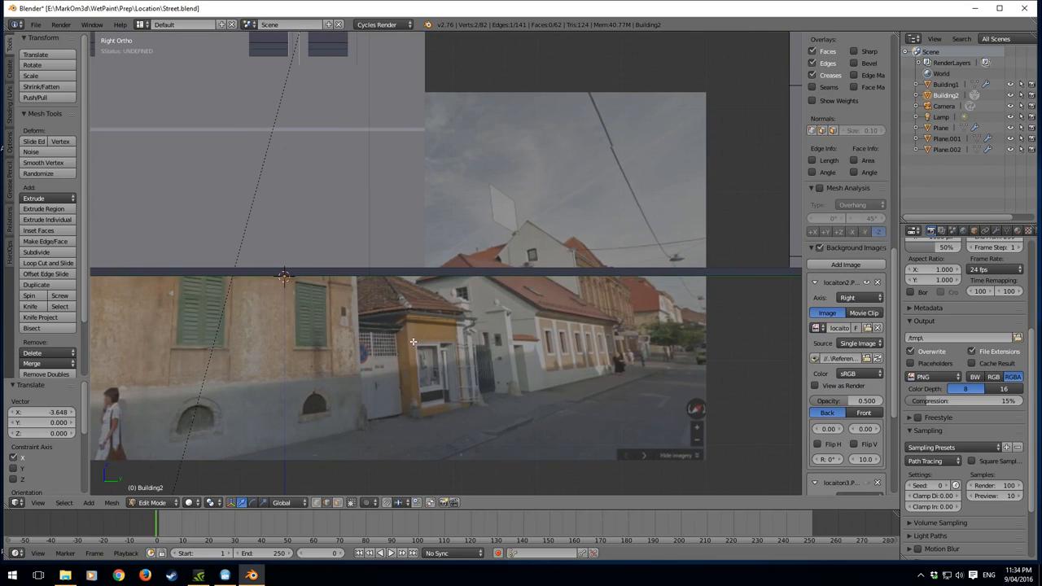
scroll(417, 342, "down", 3)
middle_click_drag(424, 245, 521, 293)
- Leave mesh editing, select the camera and rotate it by about 16.404° around the global Z axis
key("Tab")
right_click(663, 332)
key("KP_0")
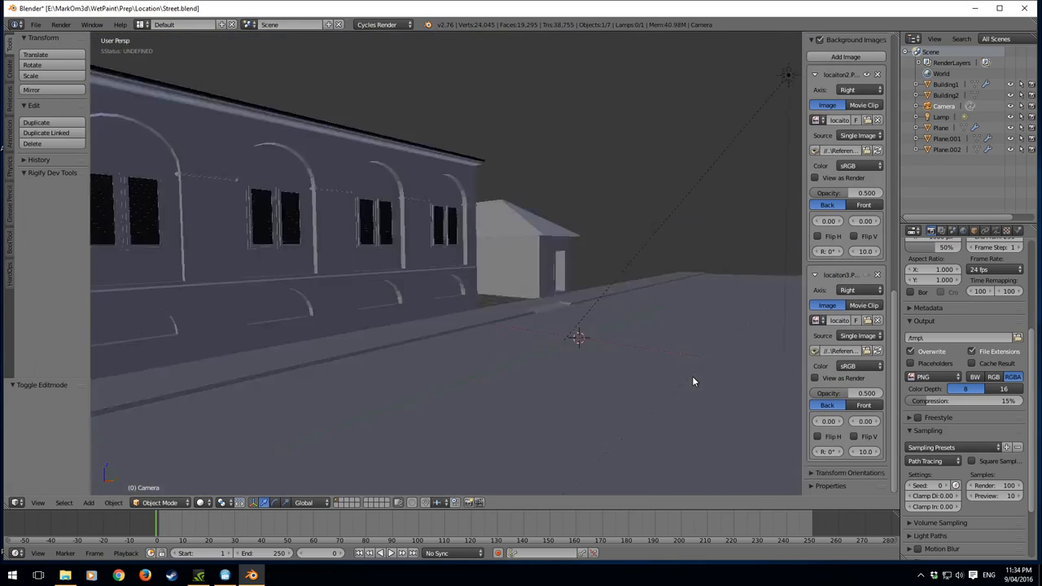
key("r")
key("z")
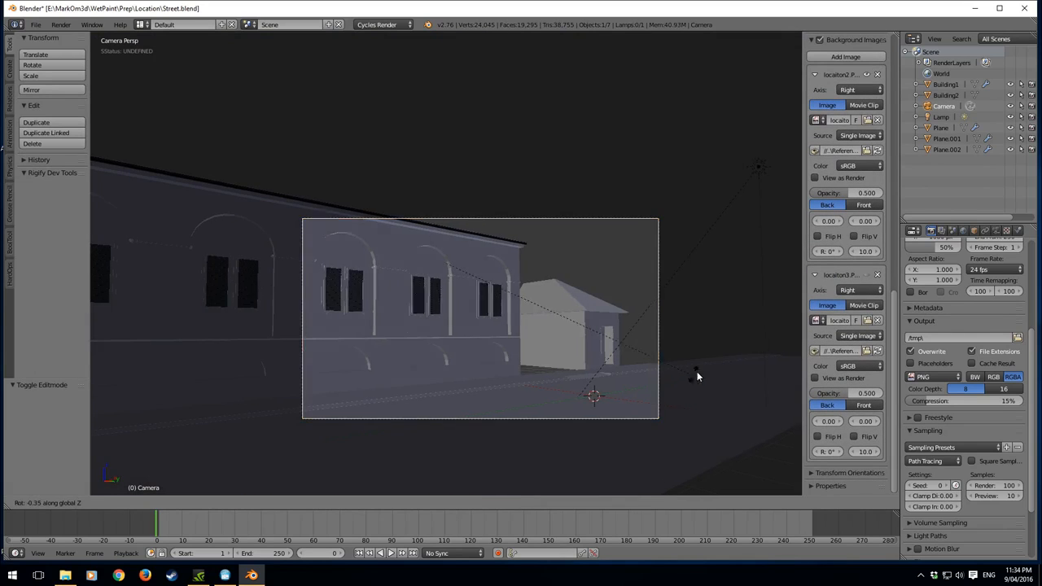
left_click(643, 419)
key("KP_0")
- Move the camera about -4.045 along X onto the street and about 1.592 along Y
middle_click_drag(583, 381, 561, 309)
mouse_move(662, 302)
middle_mouse_down()
mouse_move(616, 296)
mouse_move(667, 321)
middle_mouse_up()
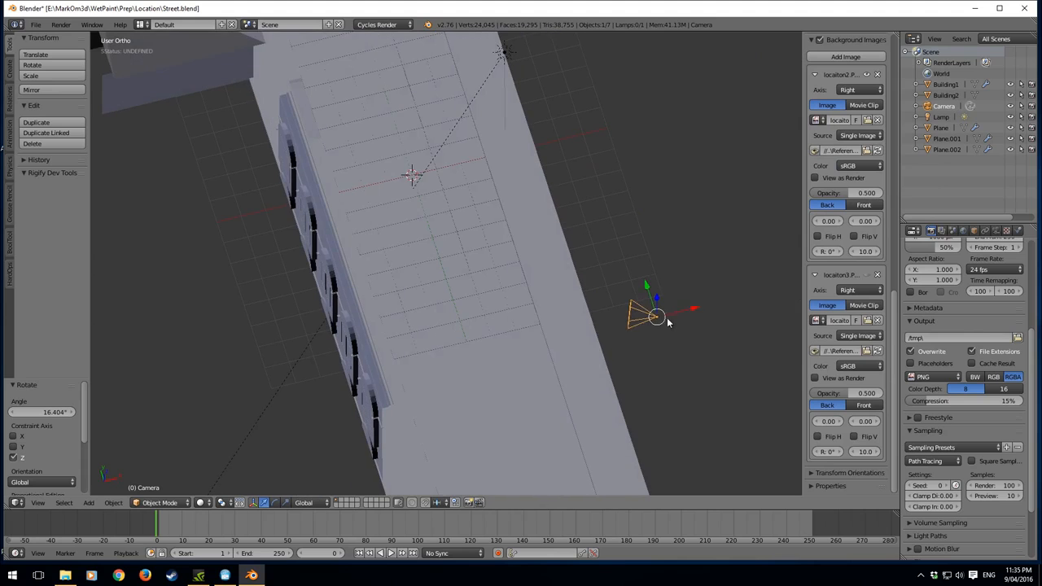
key("g")
key("x")
left_click(592, 342)
middle_click_drag(591, 341, 447, 398)
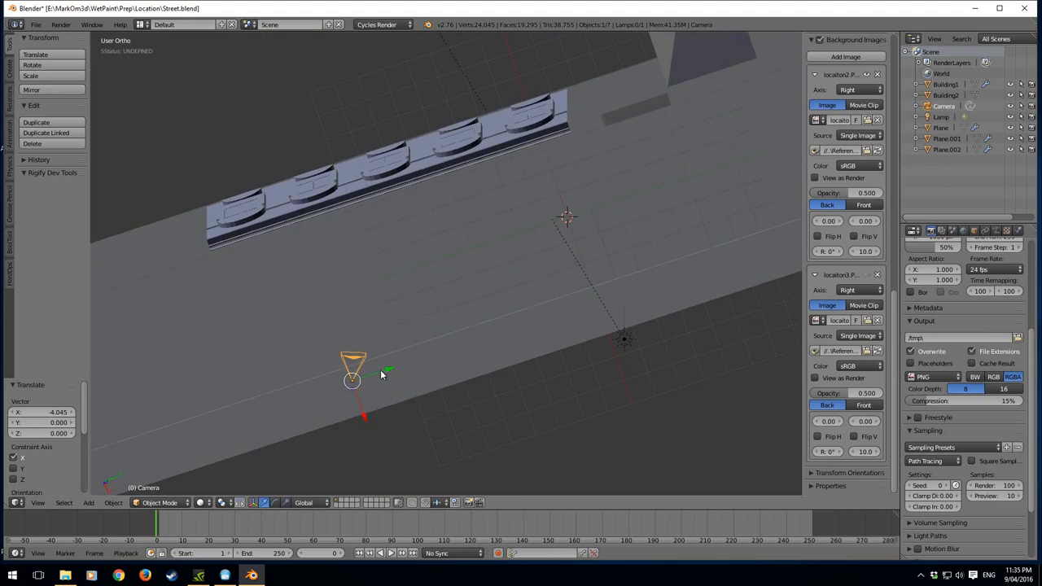
key("g")
key("y")
left_click(420, 340)
- Lower the camera by about -1.190 along Z and look through it
middle_click_drag(420, 341, 477, 233)
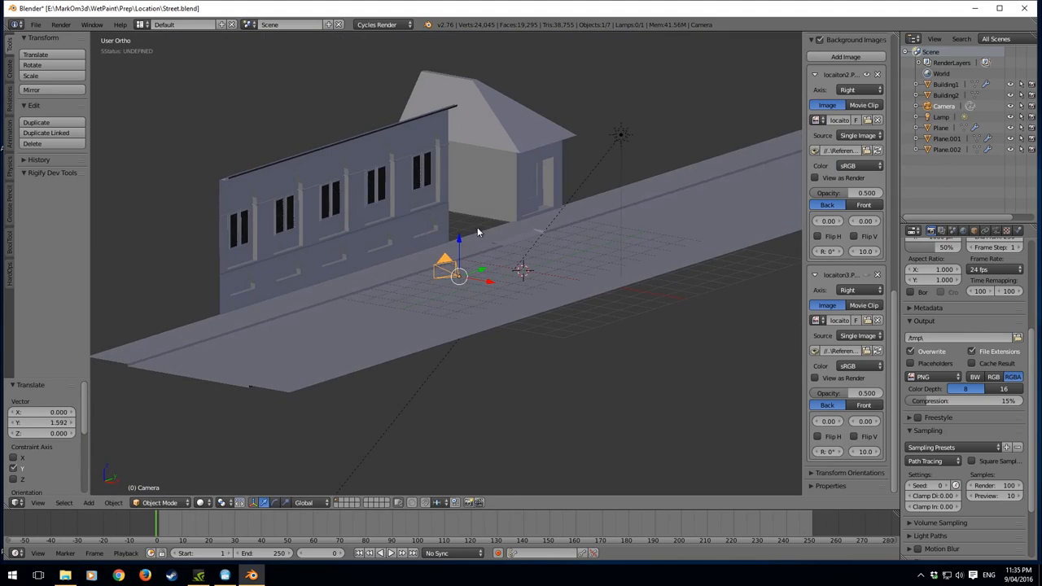
key("g")
key("z")
key("KP_0")
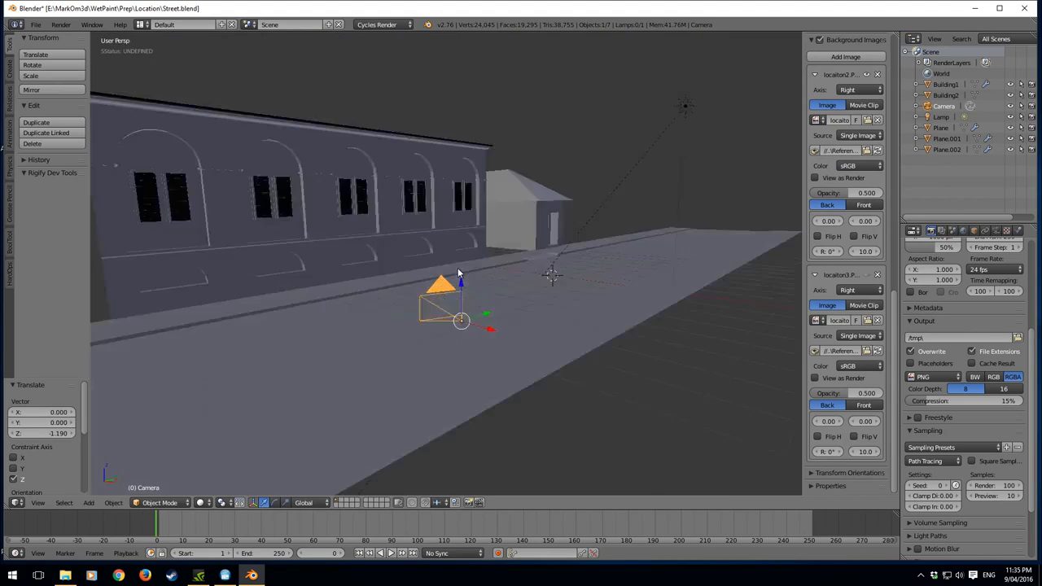
- Rotate the camera around the global Z axis by about 4.637° and a further 70.699° to face the street's opposite end
key("r")
key("z")
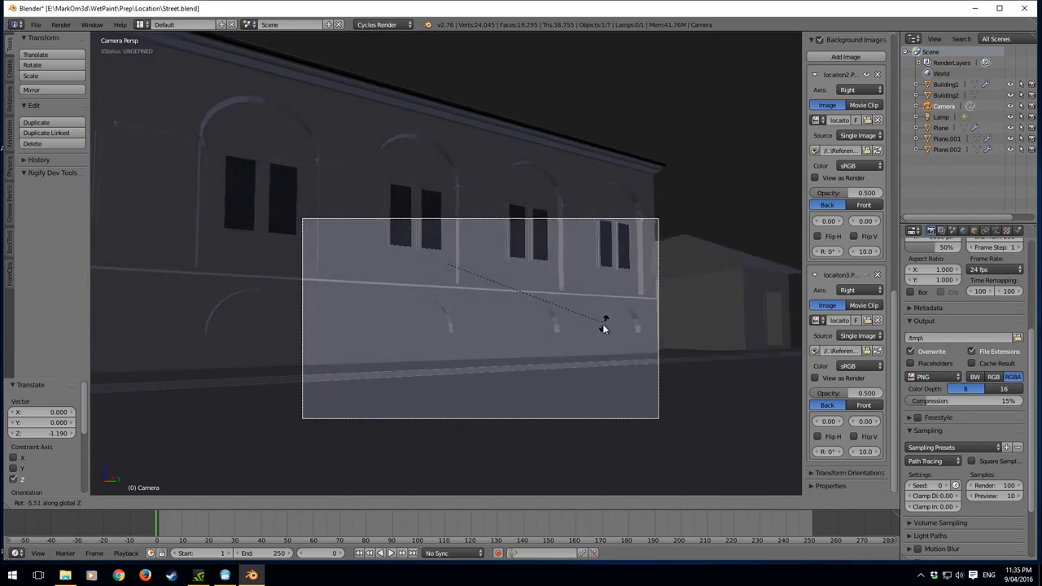
left_click(594, 345)
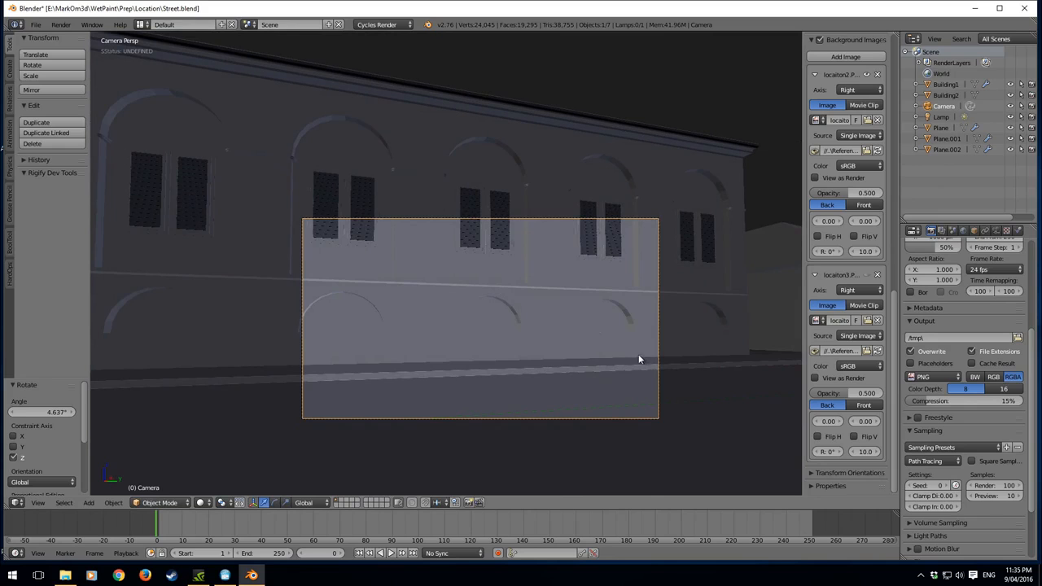
key("r")
key("z")
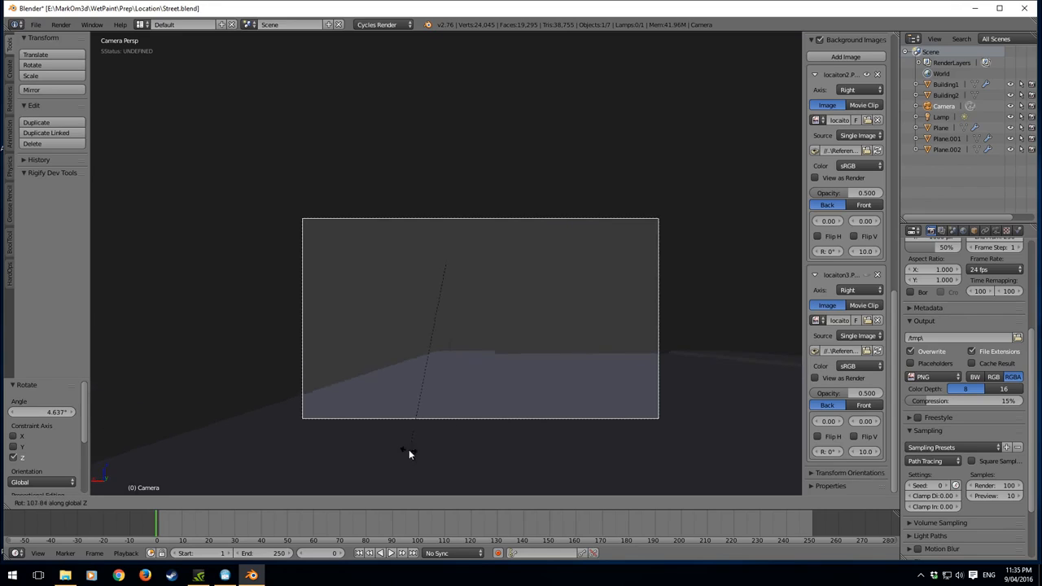
left_click(500, 439)
- Select the street plane and set its Array modifier count to 4
right_click(433, 359)
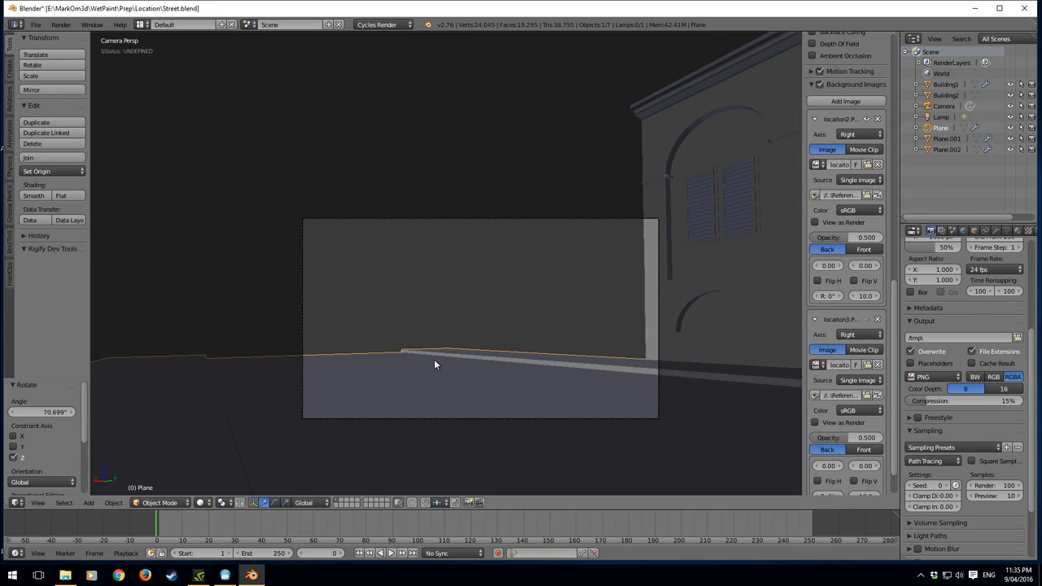
left_click(995, 231)
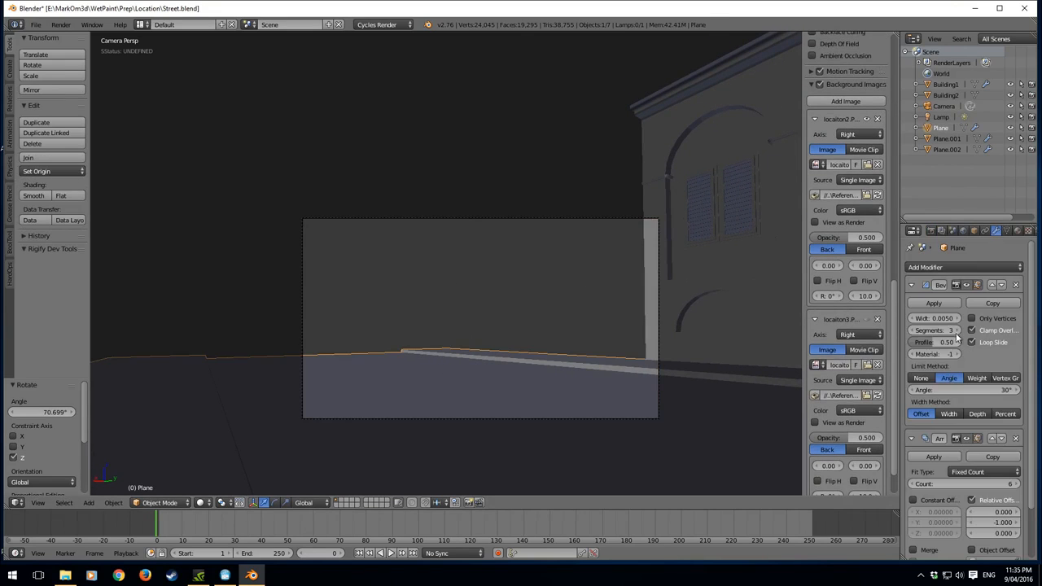
left_click(912, 484)
left_click(913, 484)
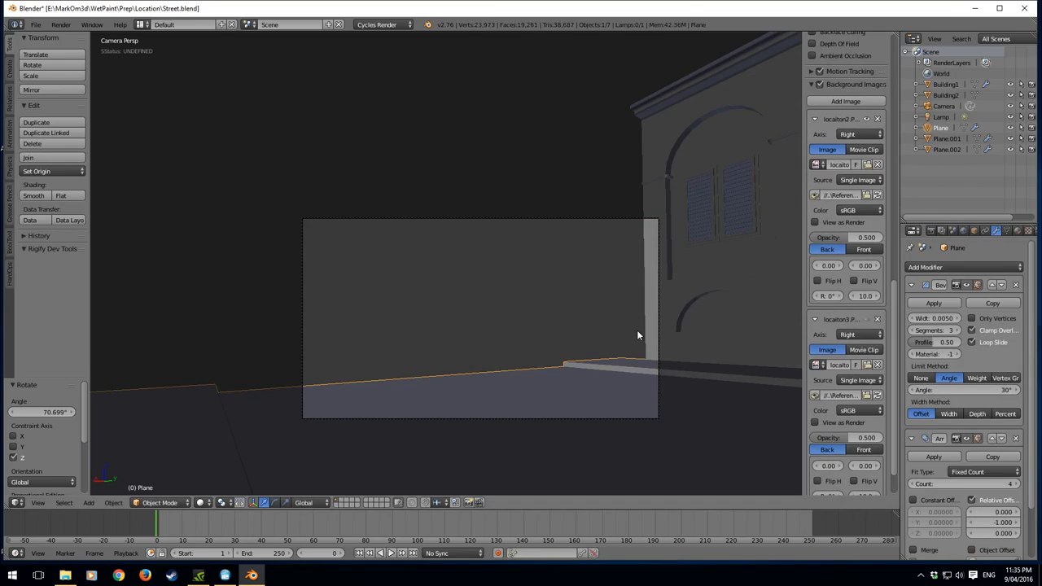
- Select the camera again and show it from directly above
middle_click_drag(669, 343, 728, 358)
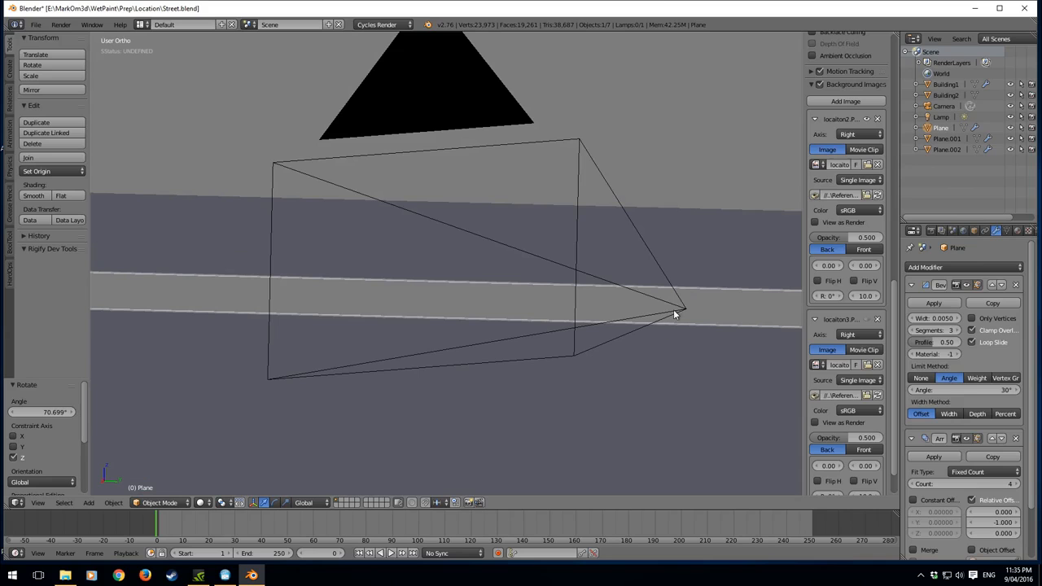
right_click(675, 312)
key("KP_7")
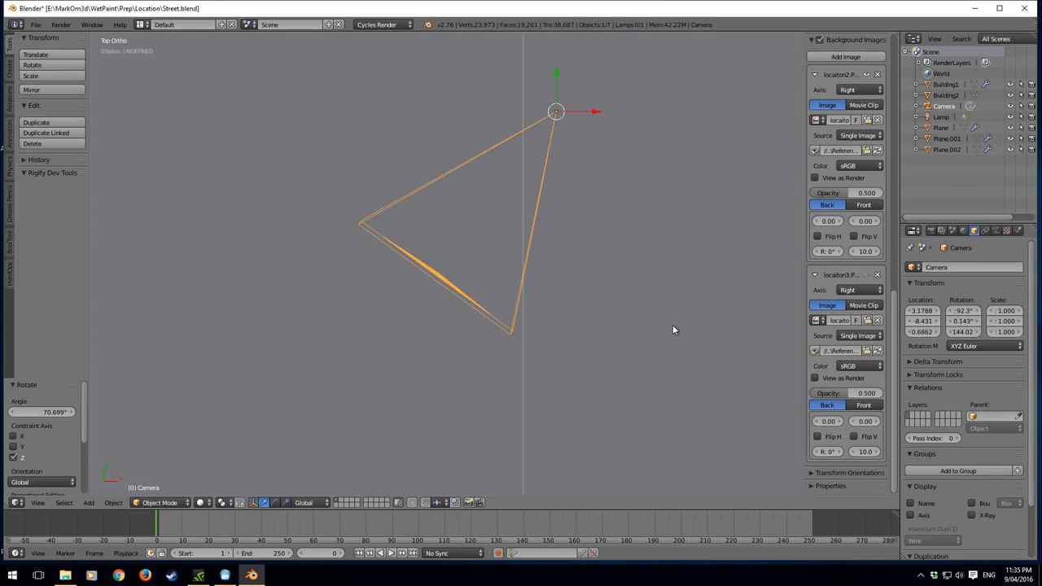